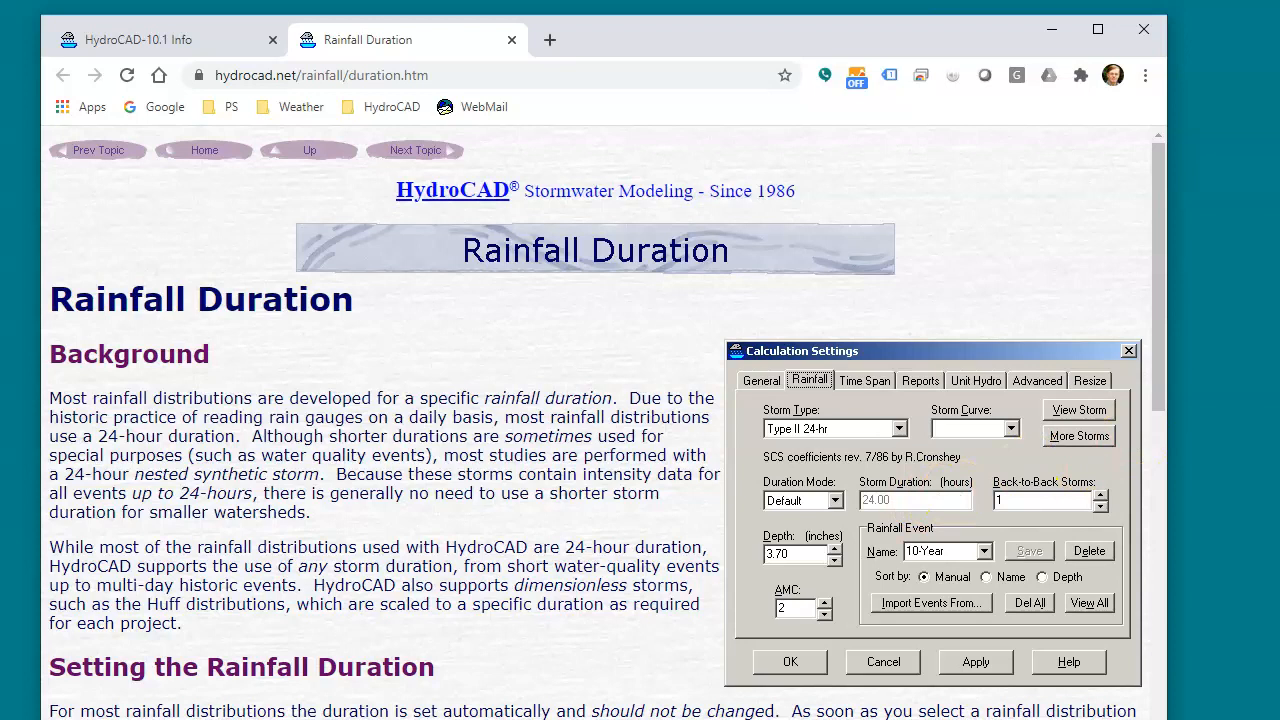
Step: Read the Trim and Scale explanations on the Rainfall Duration page and switch to the 310a Examples project in HydroCAD
drag(1155, 320, 1225, 604)
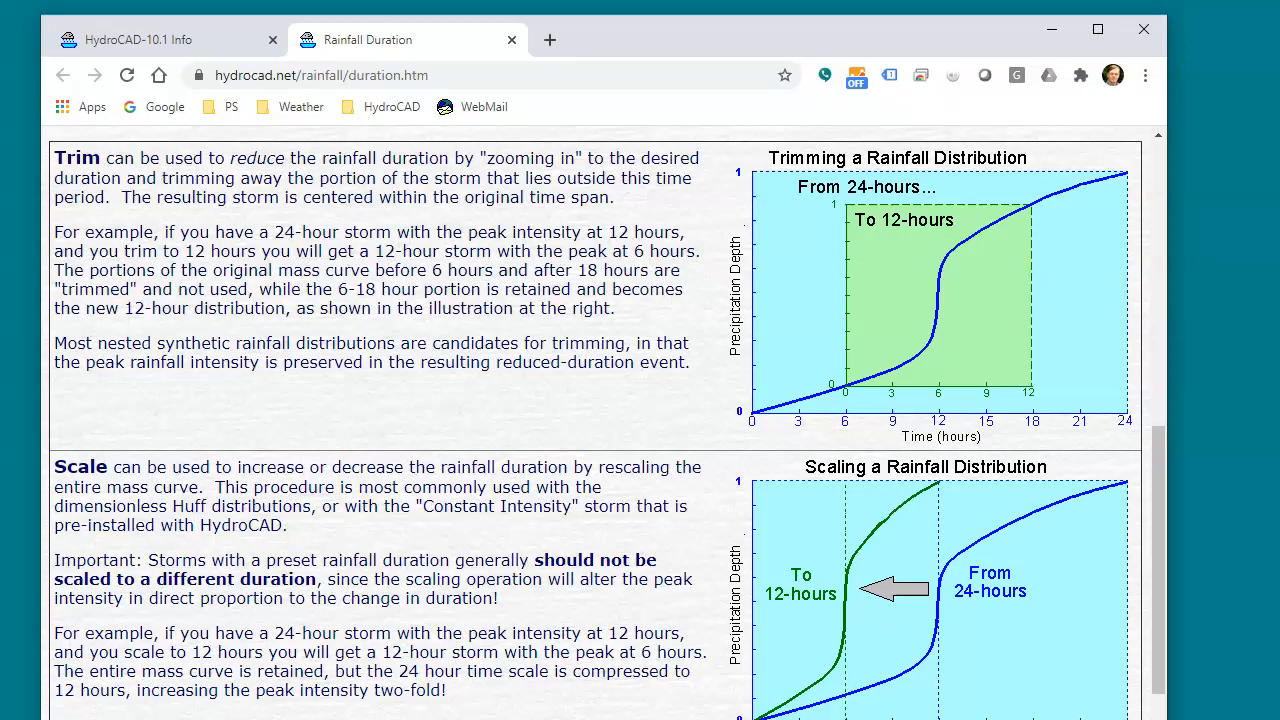
key(alt+Tab)
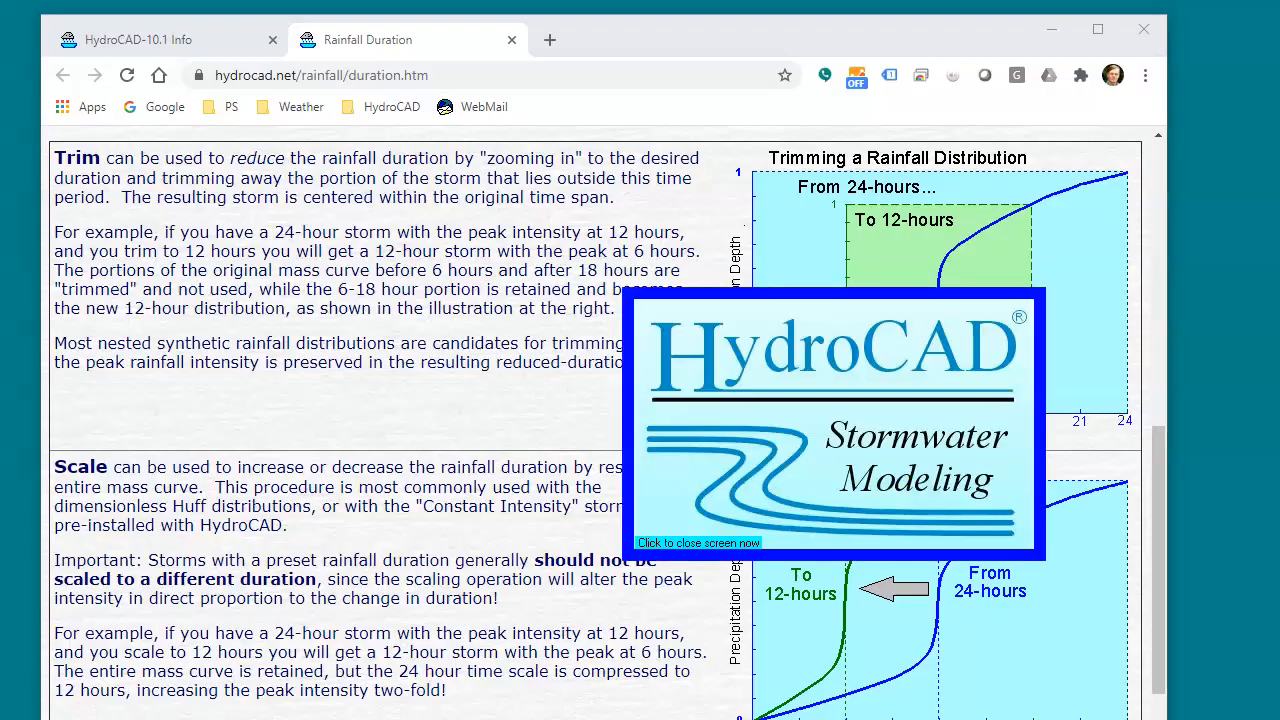
click(1143, 29)
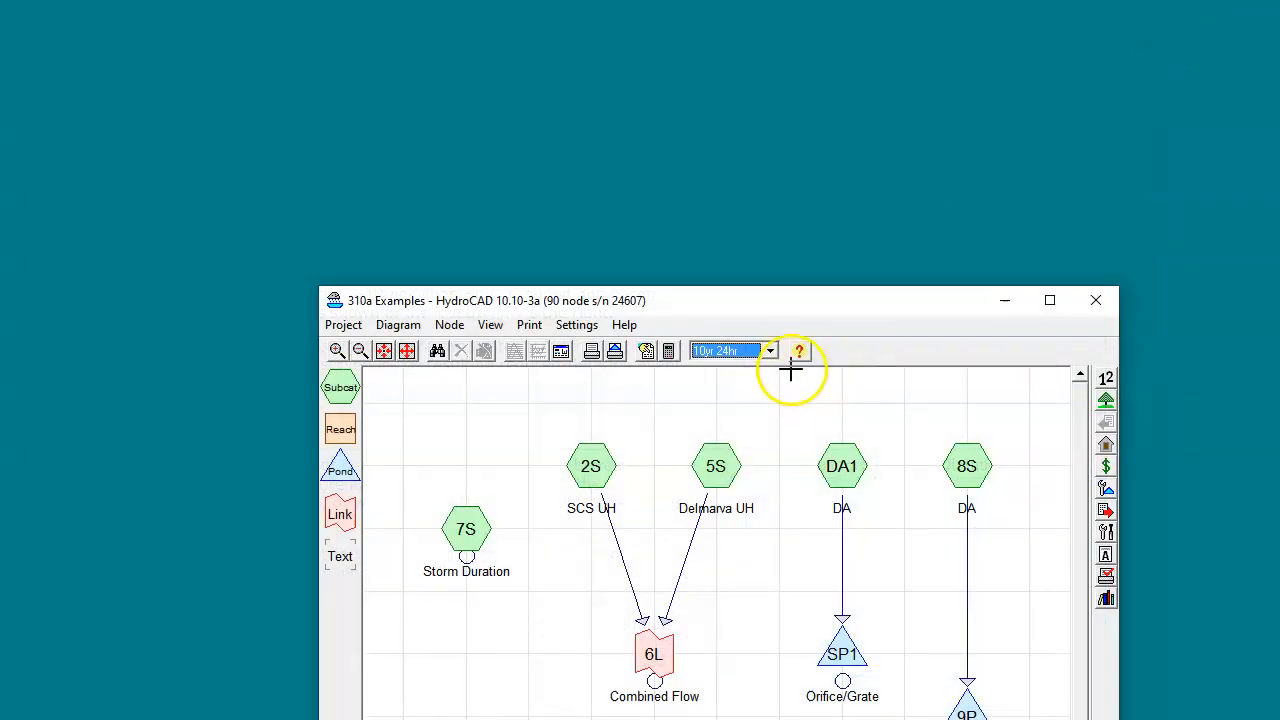
drag(762, 303, 613, 47)
Step: In the rainfall calculation settings, set the duration mode to Trim and the storm duration to 12 hours
click(520, 86)
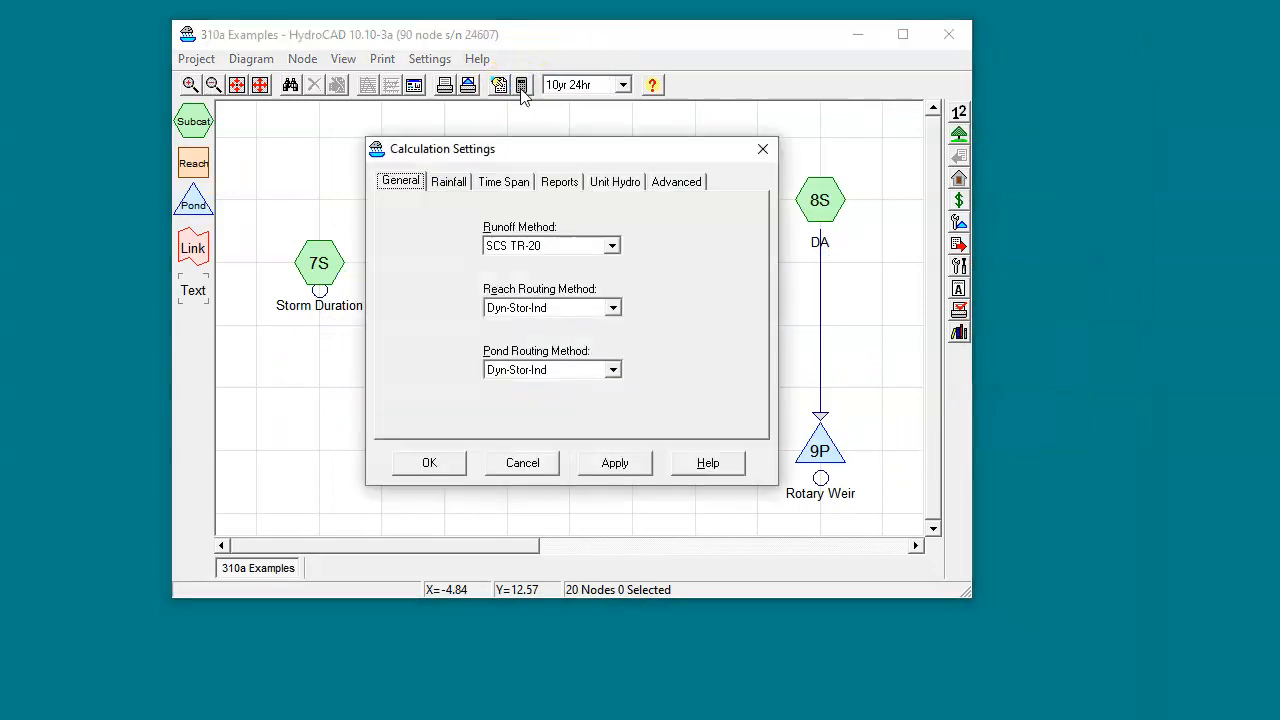
click(451, 185)
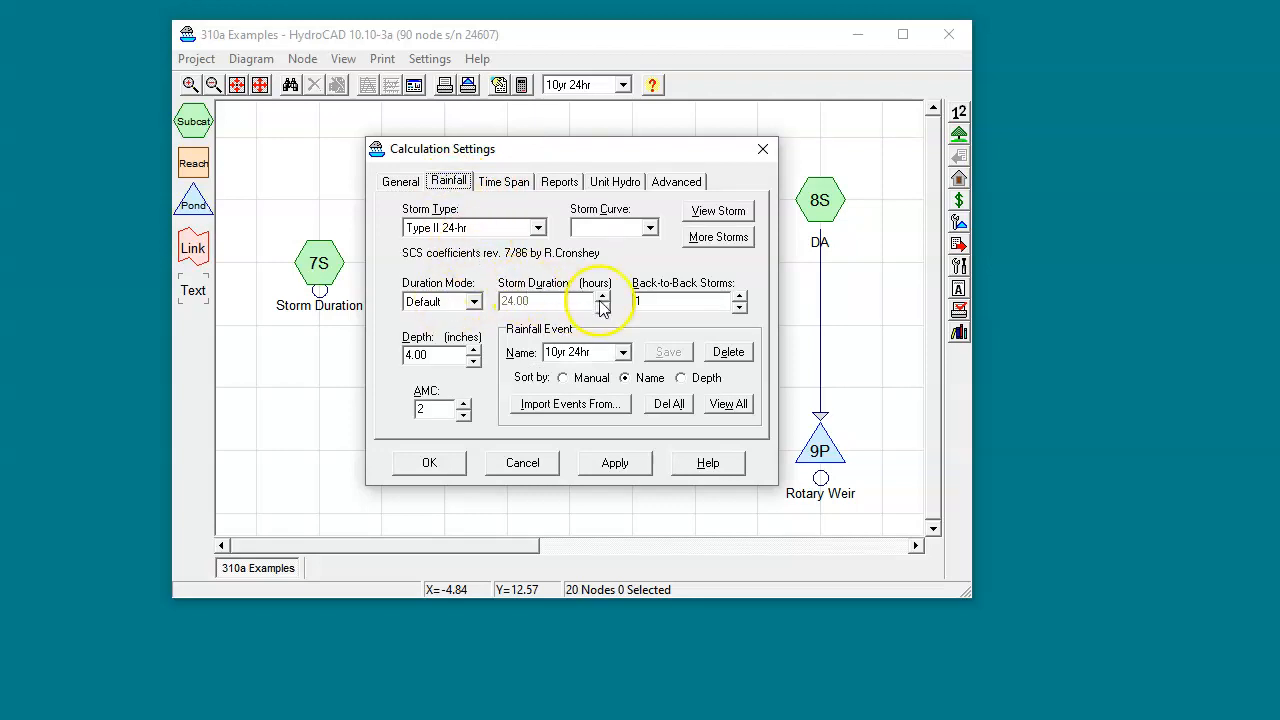
click(473, 304)
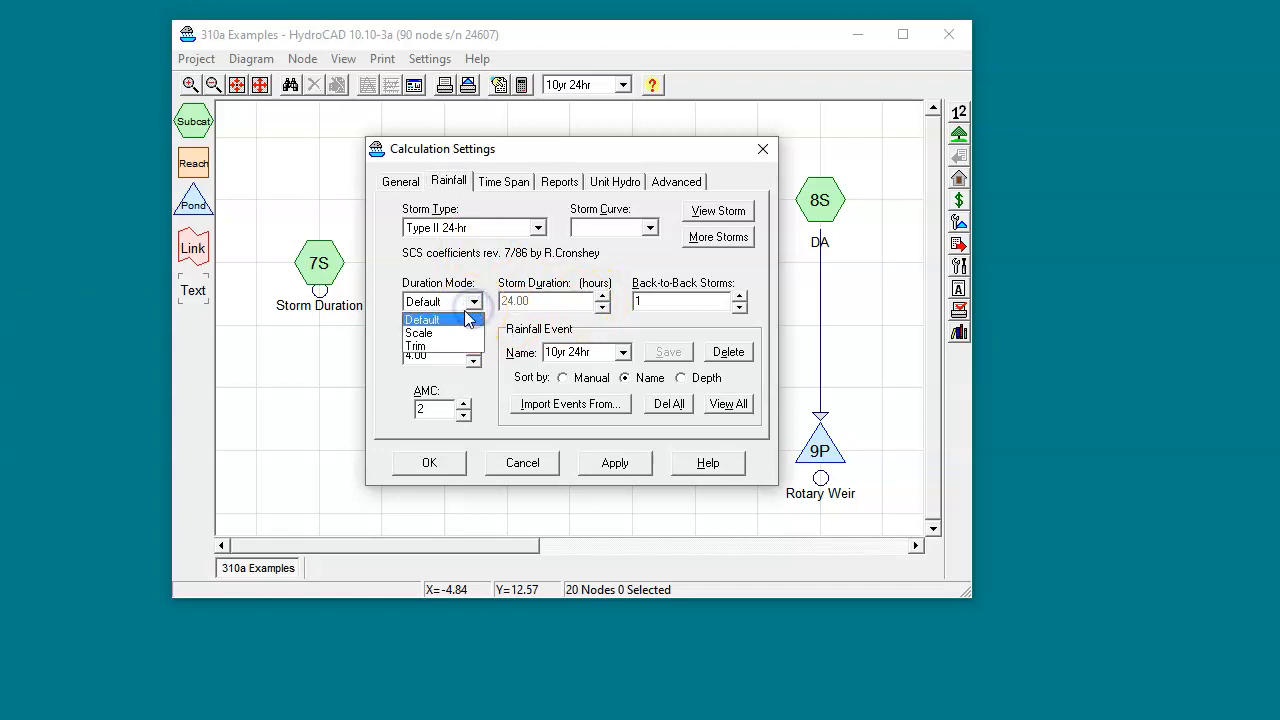
click(432, 347)
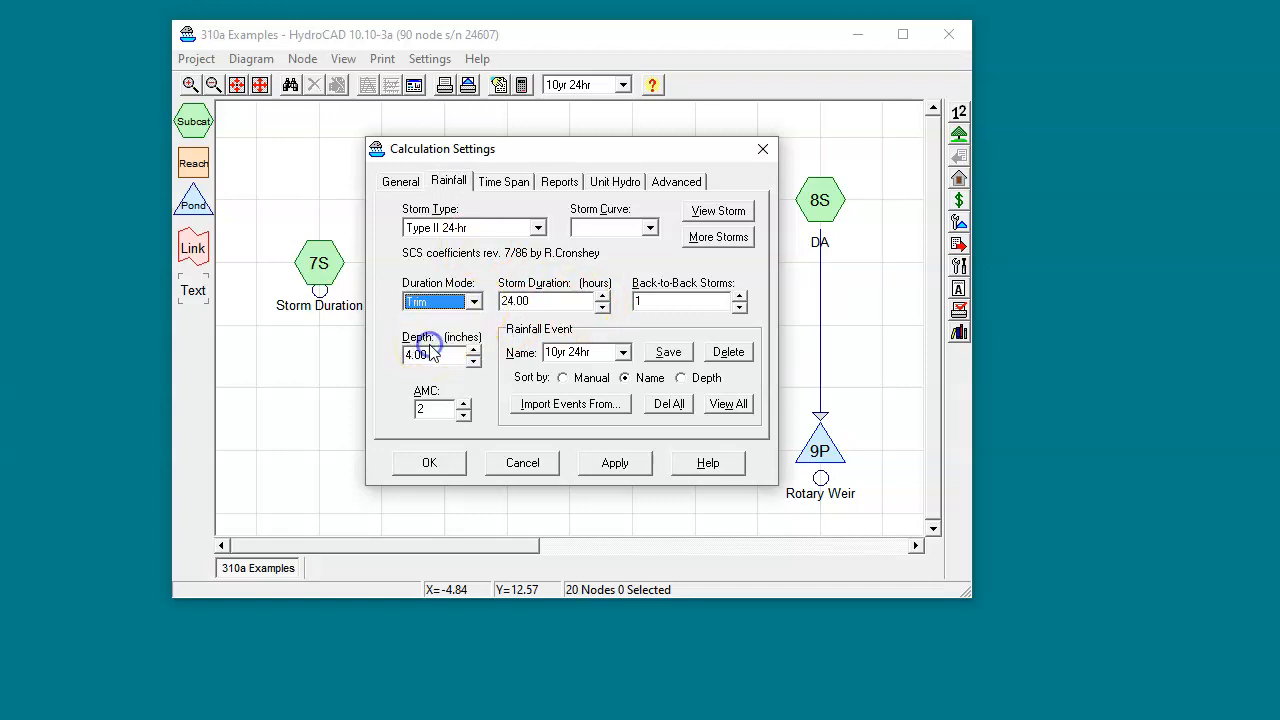
click(547, 301)
drag(547, 301, 470, 303)
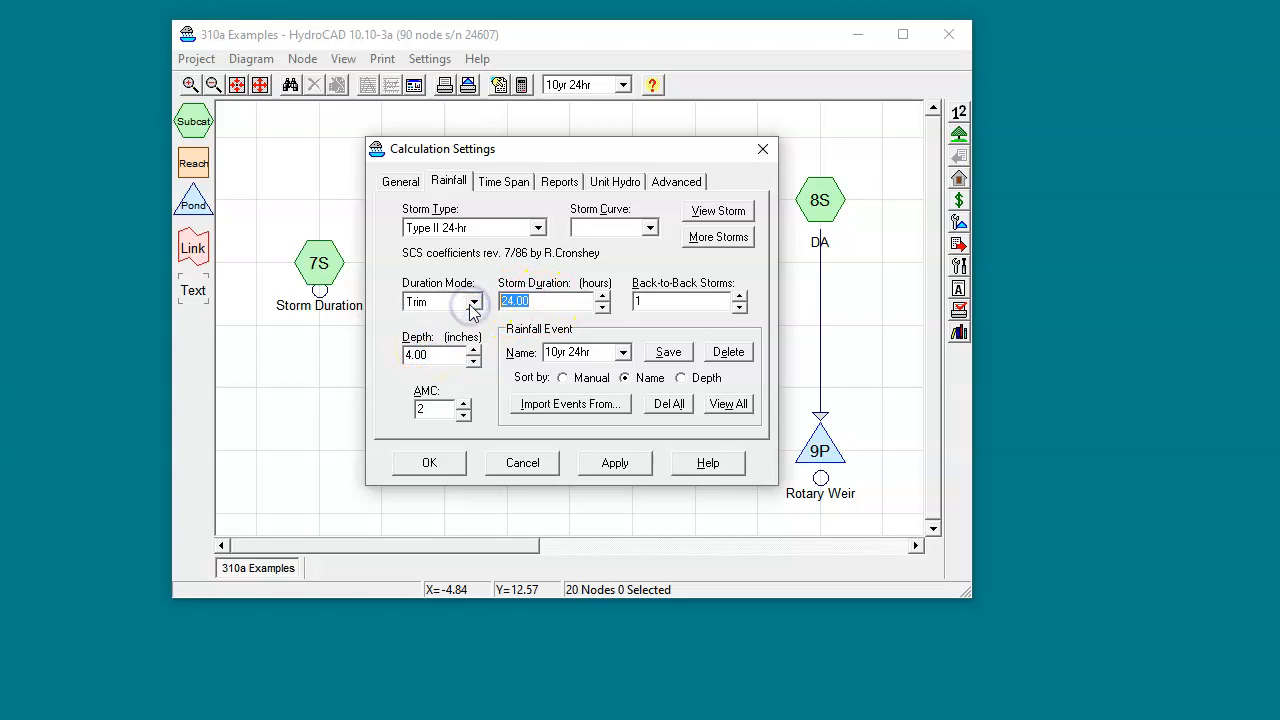
text(12)
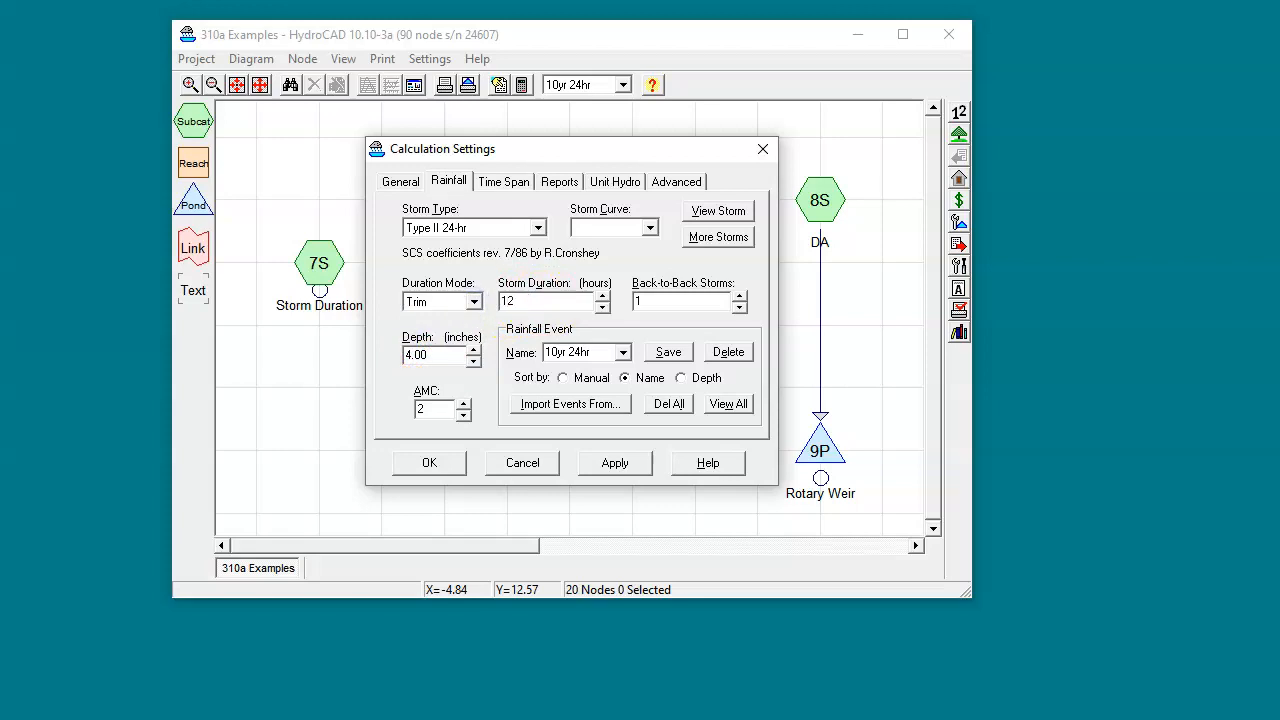
key(Tab)
Step: Try the Scale duration mode for the Type II 24-hr storm and discard the calculation settings changes
click(474, 301)
click(442, 334)
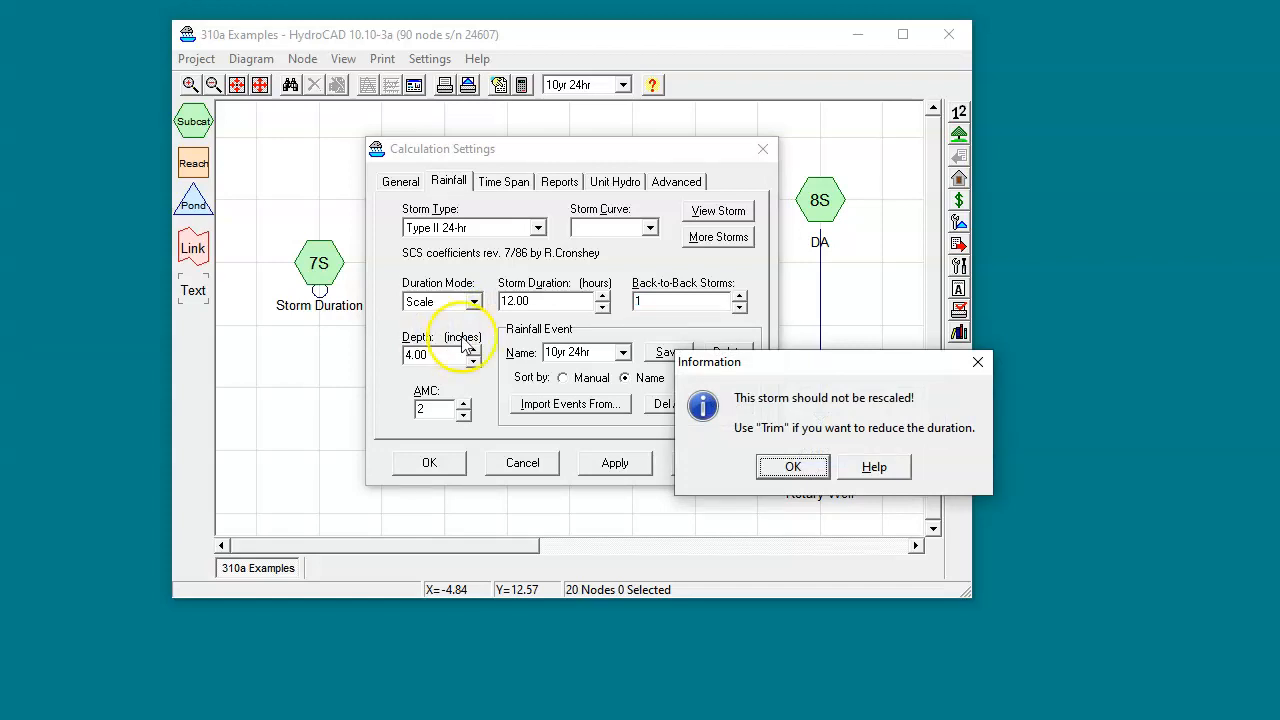
click(792, 468)
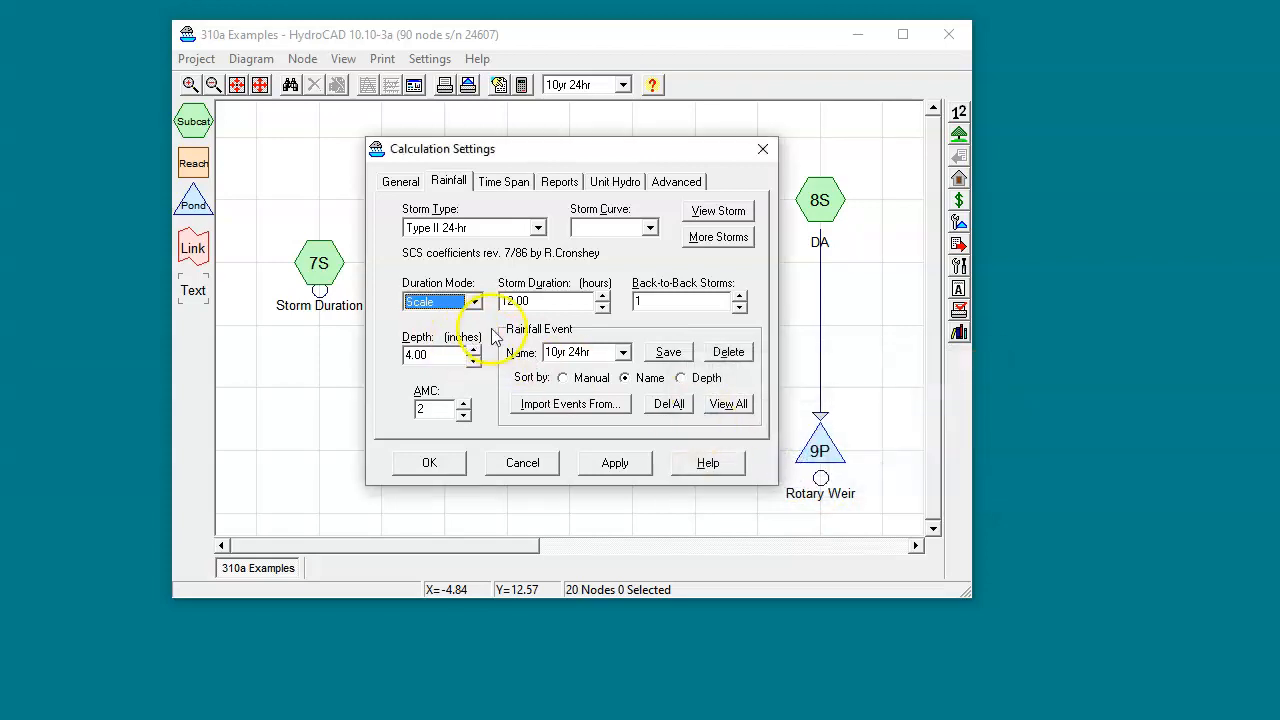
click(510, 462)
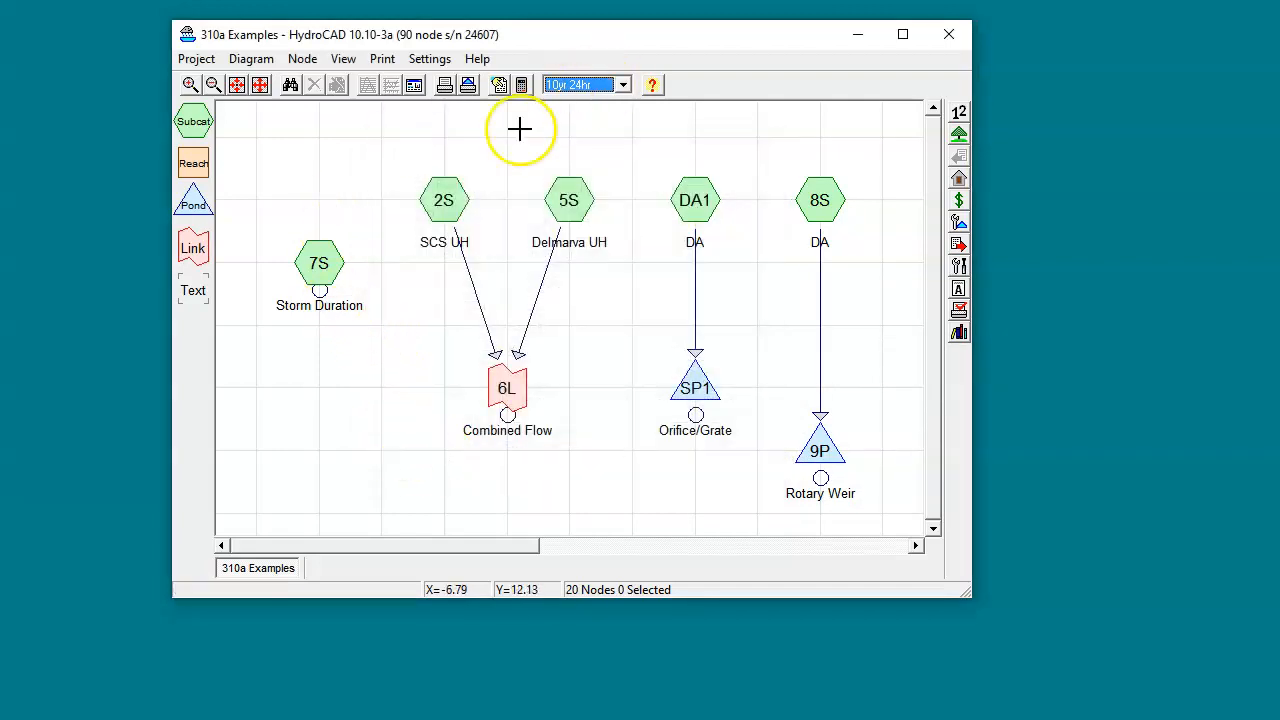
Step: Select the 10yr 24hr rainfall event and view the hydrograph of subcatchment 7S
click(622, 86)
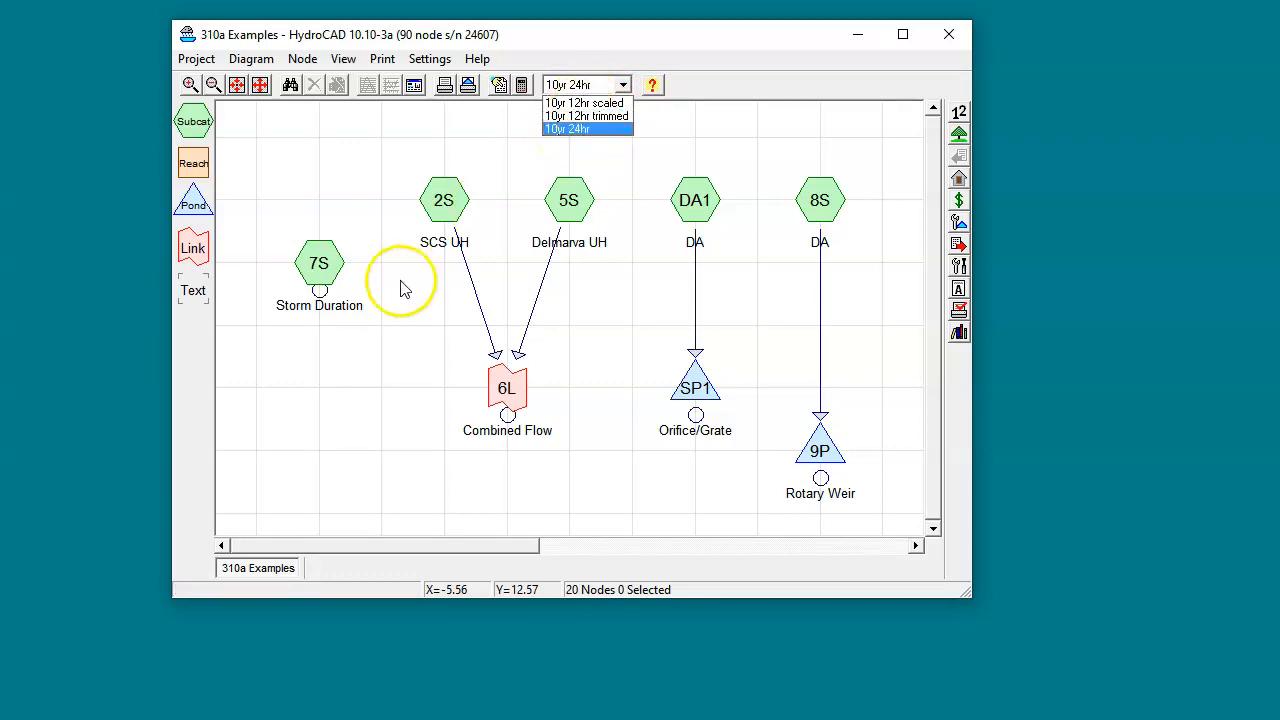
click(581, 129)
click(319, 271)
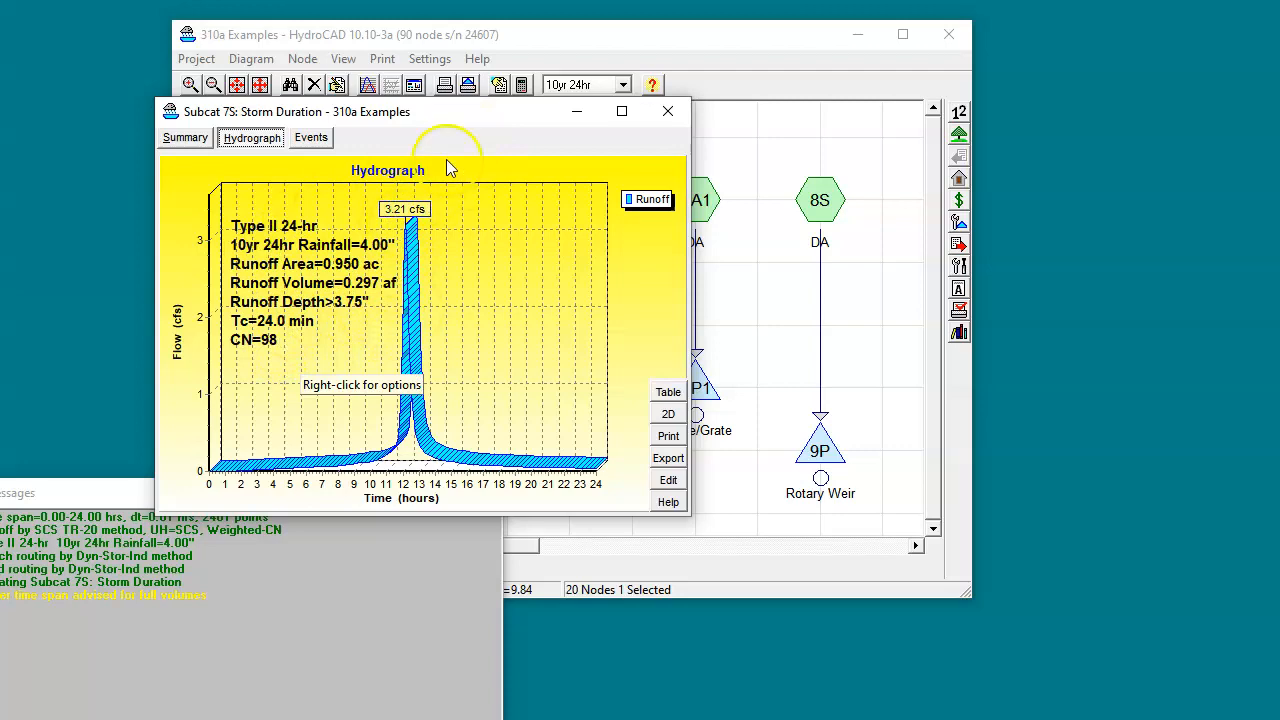
drag(466, 118, 379, 132)
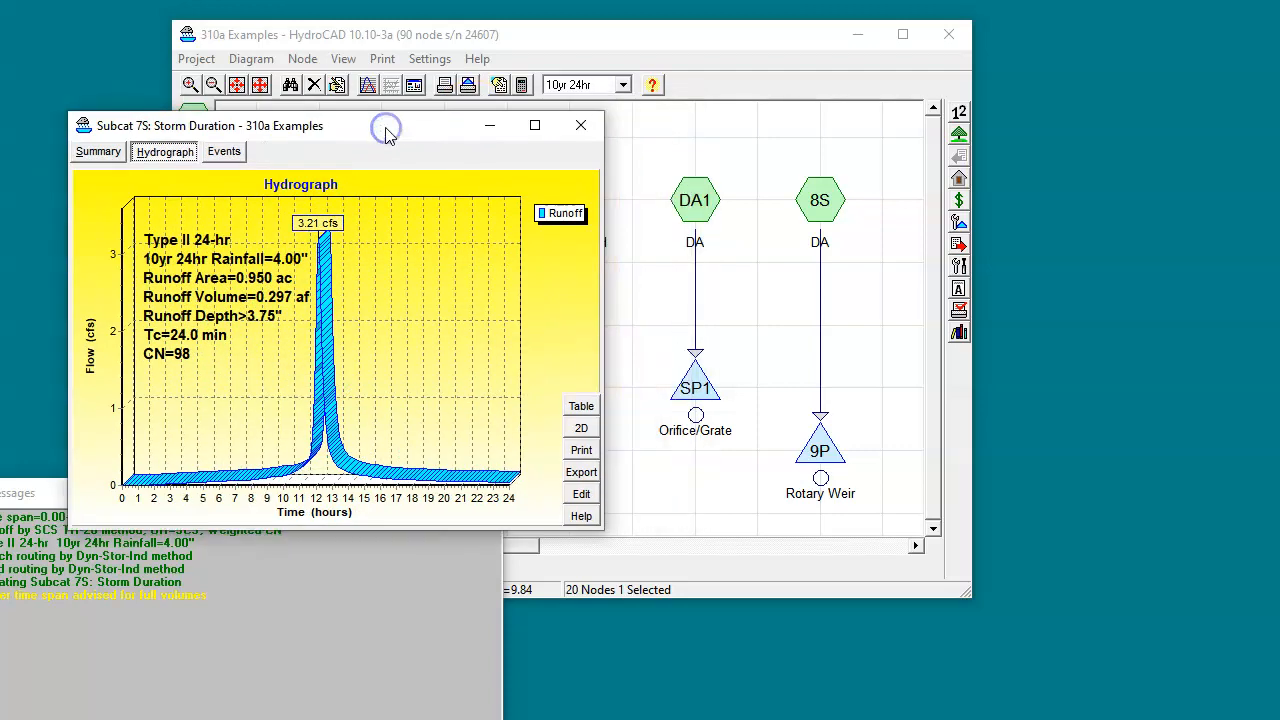
Step: Compare the runoff from the scaled, trimmed and 24-hour events for subcatchment 7S and close its report
click(225, 151)
click(512, 493)
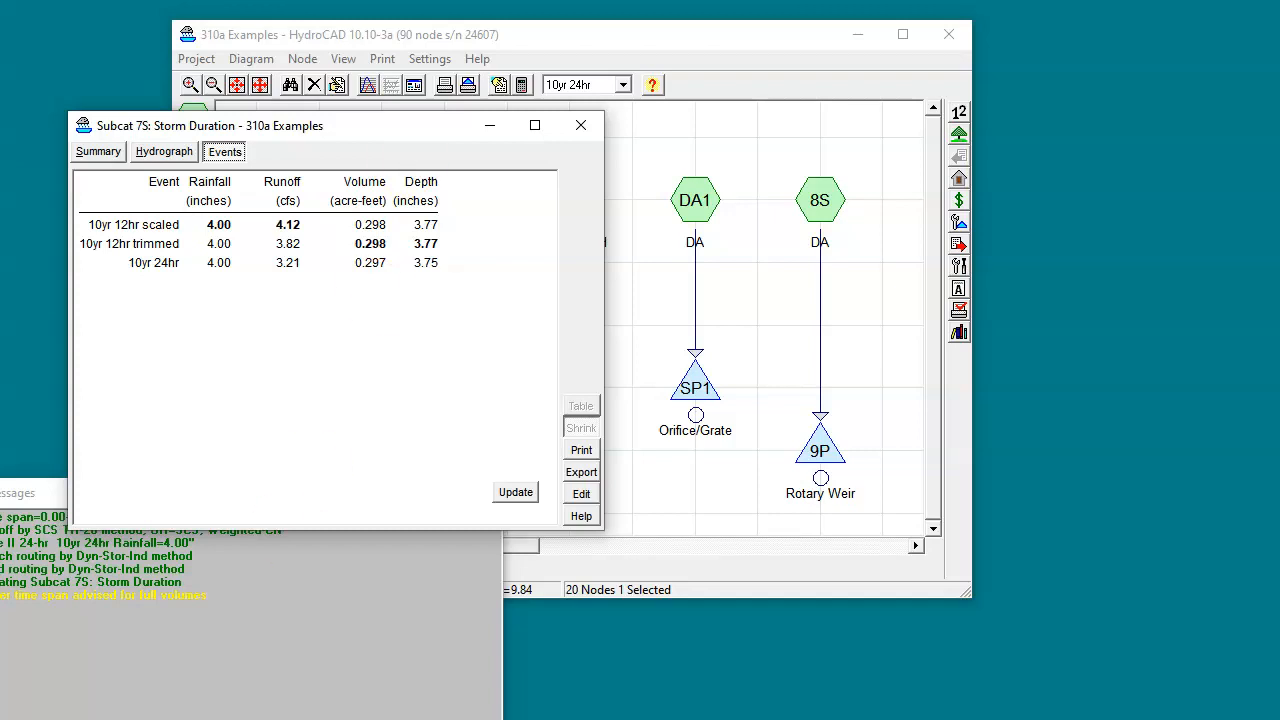
key(Escape)
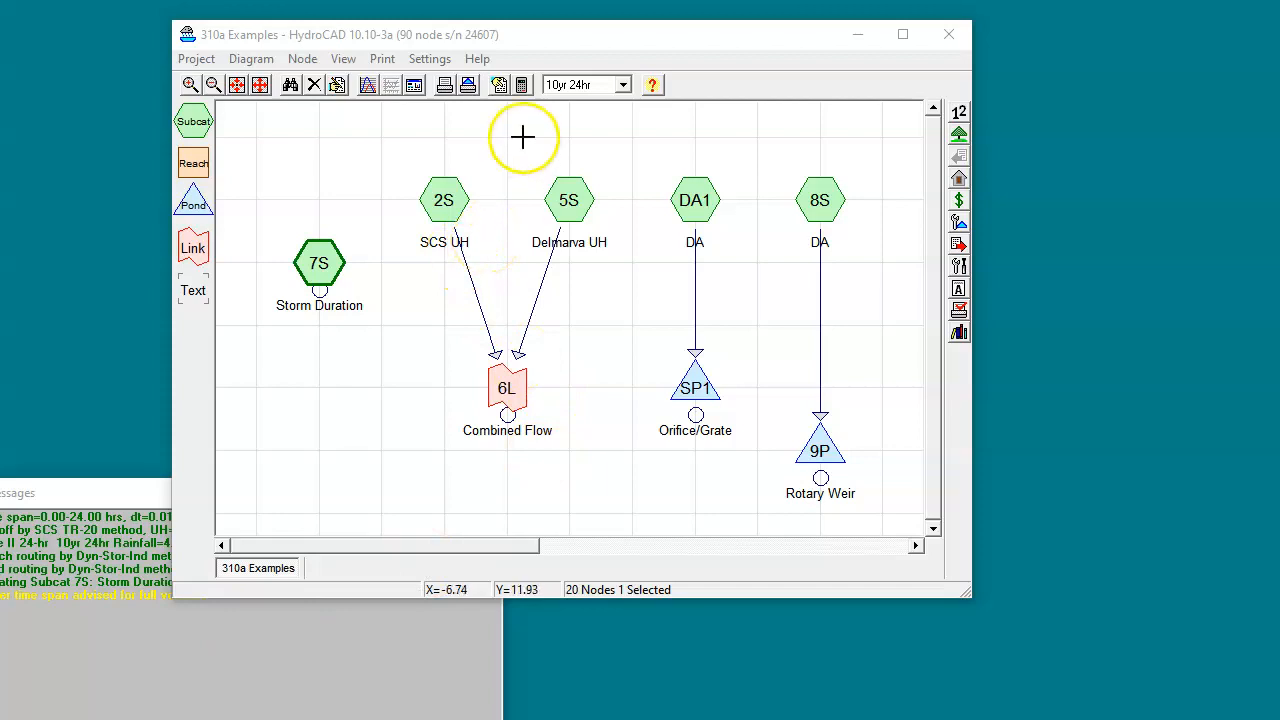
Step: Check the project's unit hydrograph choice and the option that allows each subcatchment to use a different UH
click(521, 85)
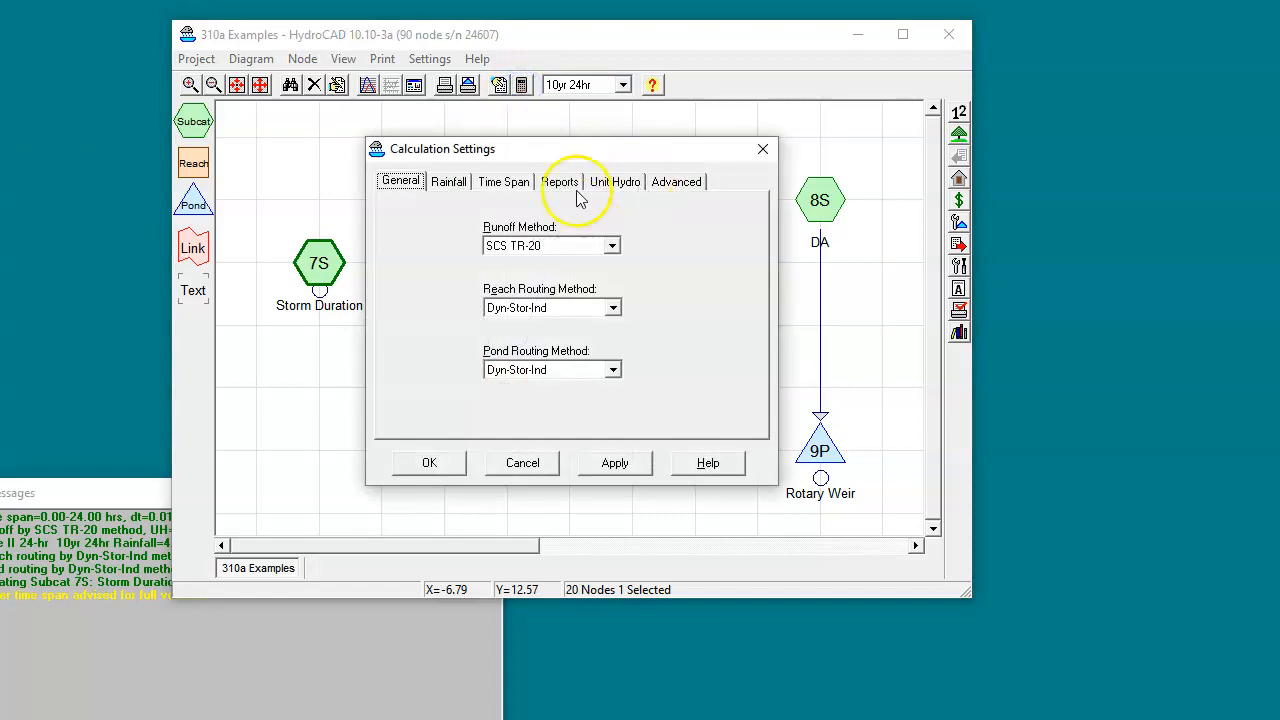
click(612, 186)
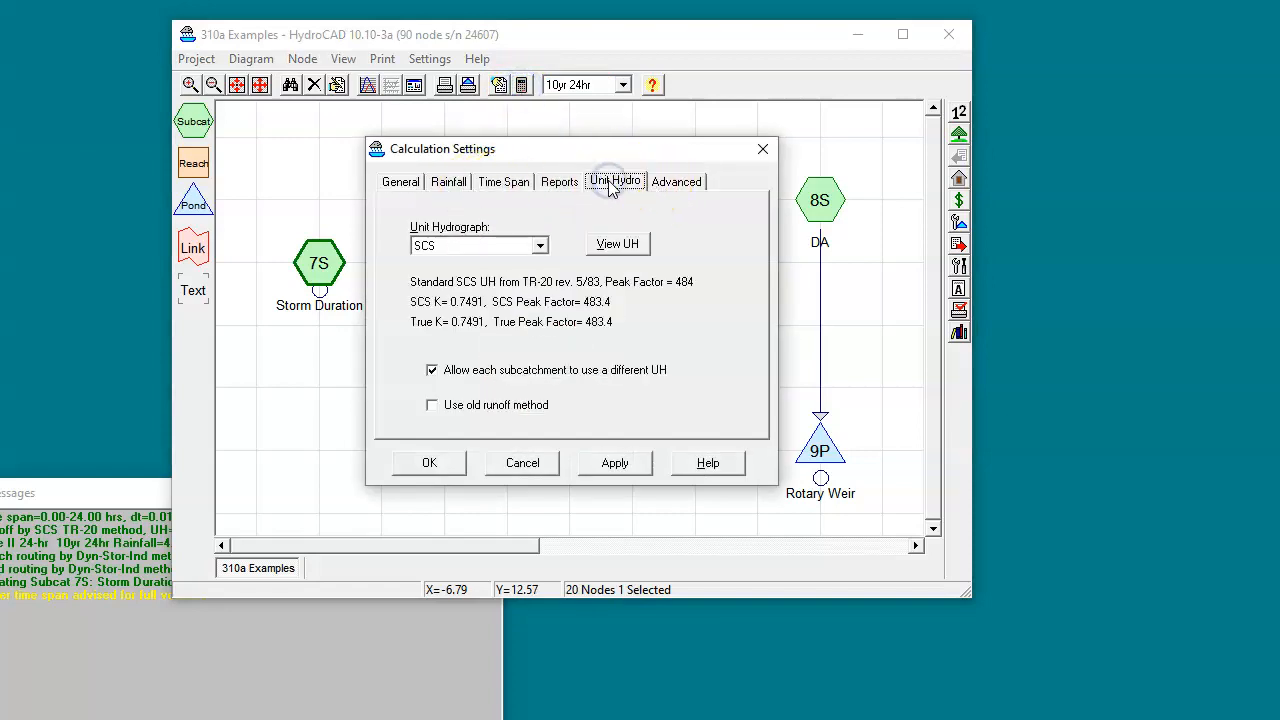
click(540, 247)
click(540, 250)
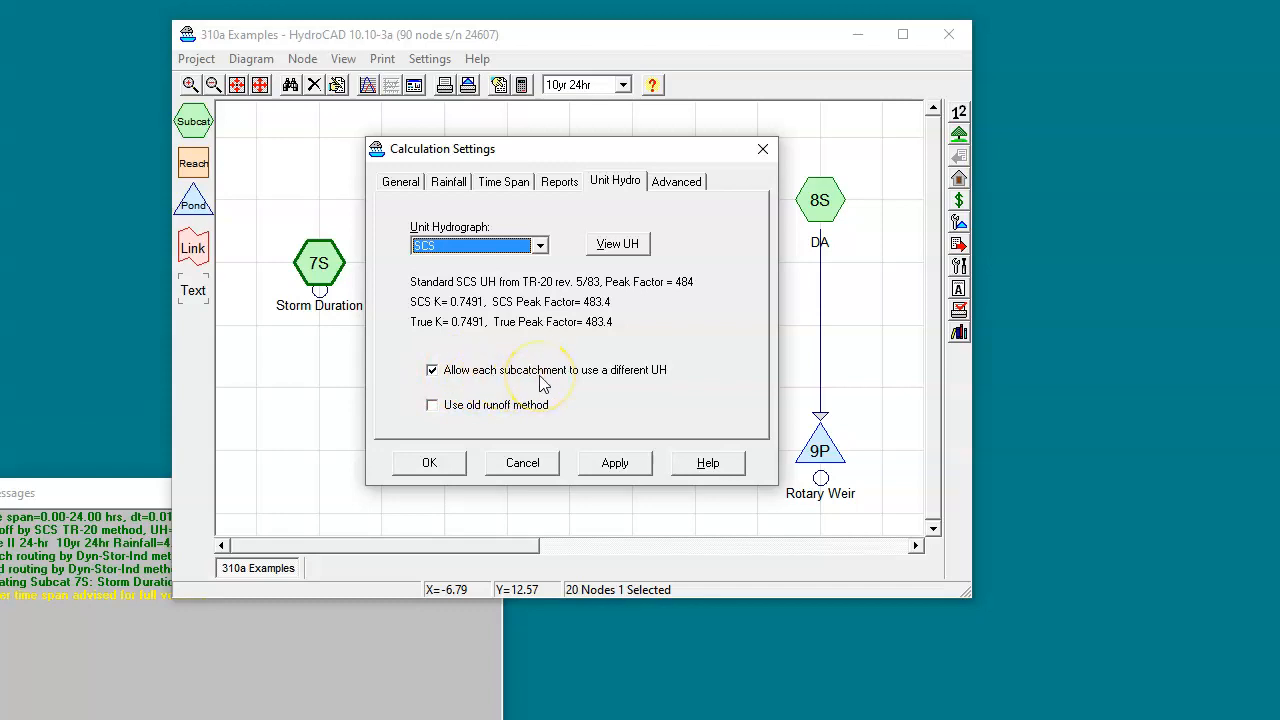
click(430, 462)
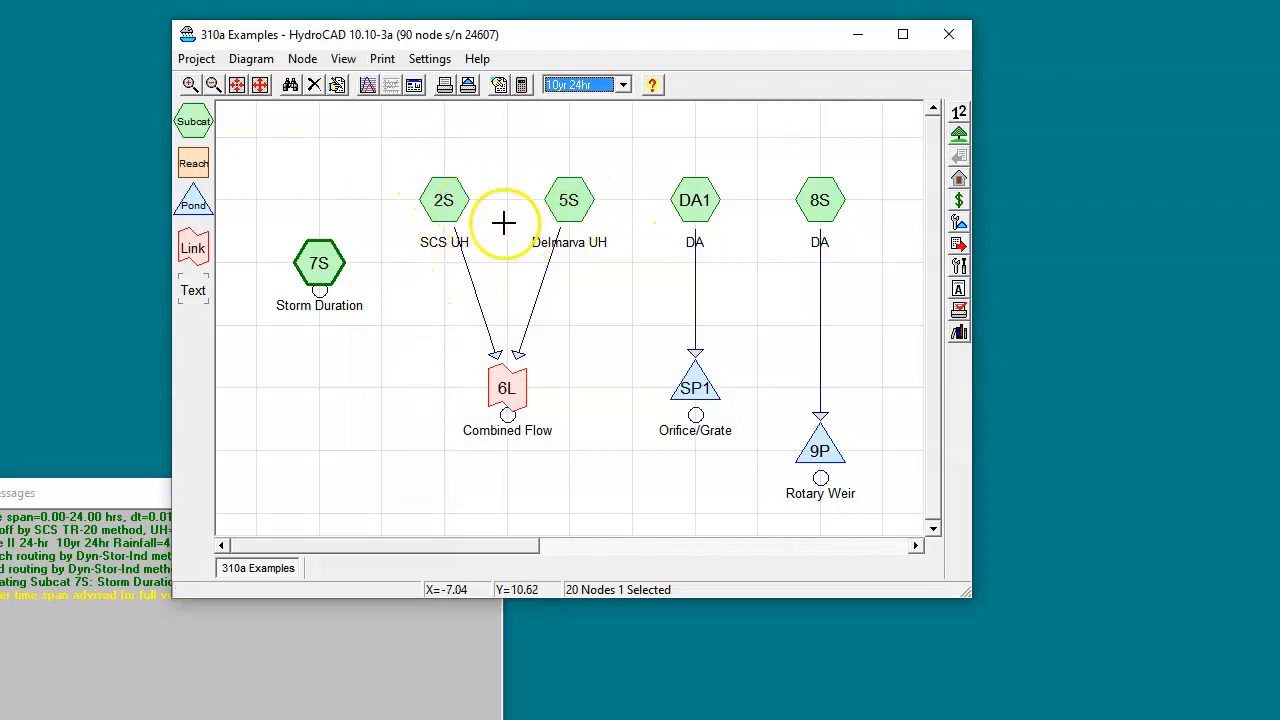
Step: Show the runoff hydrographs of subcatchments 2S and 5S side by side to compare them
click(445, 203)
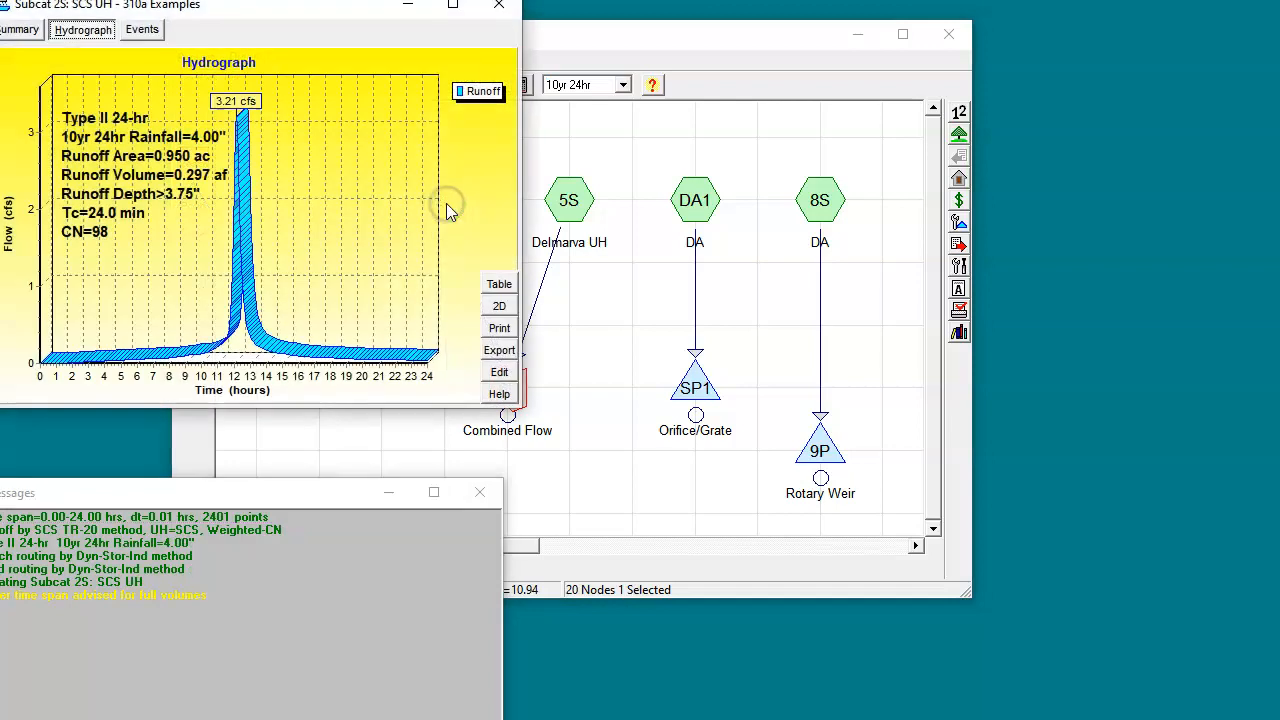
click(569, 201)
drag(293, 38, 758, 175)
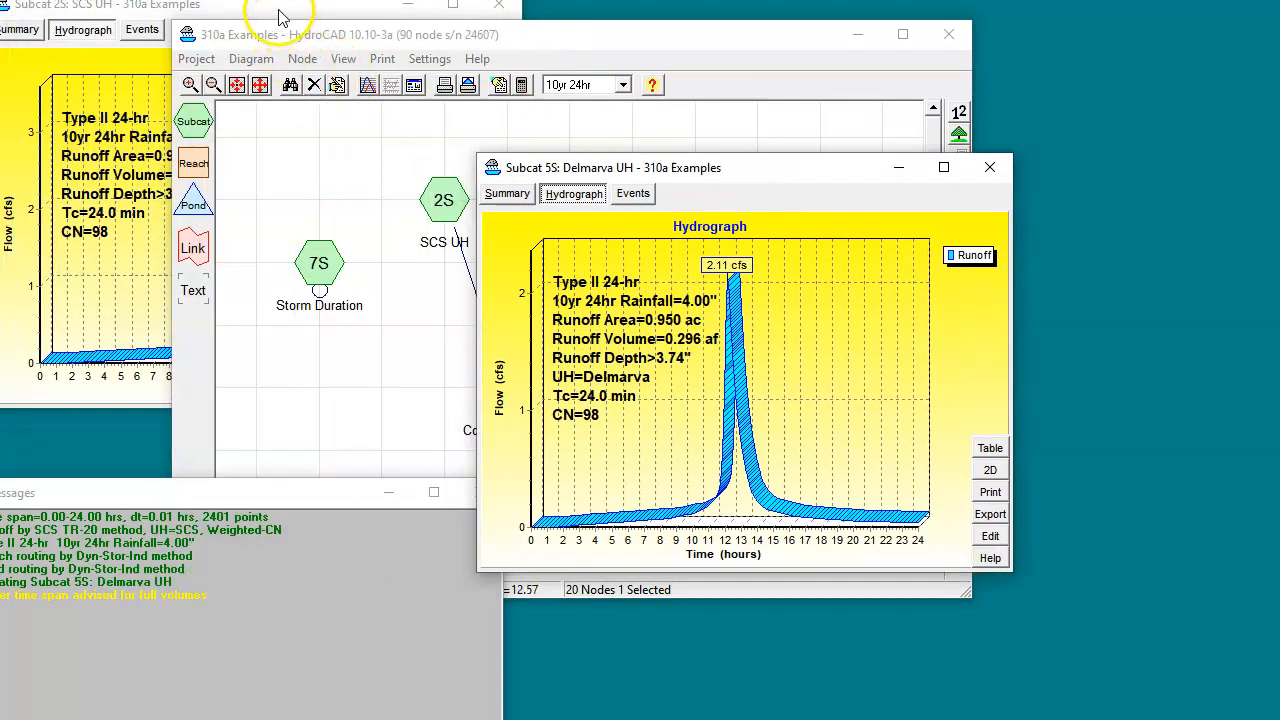
click(280, 17)
click(740, 177)
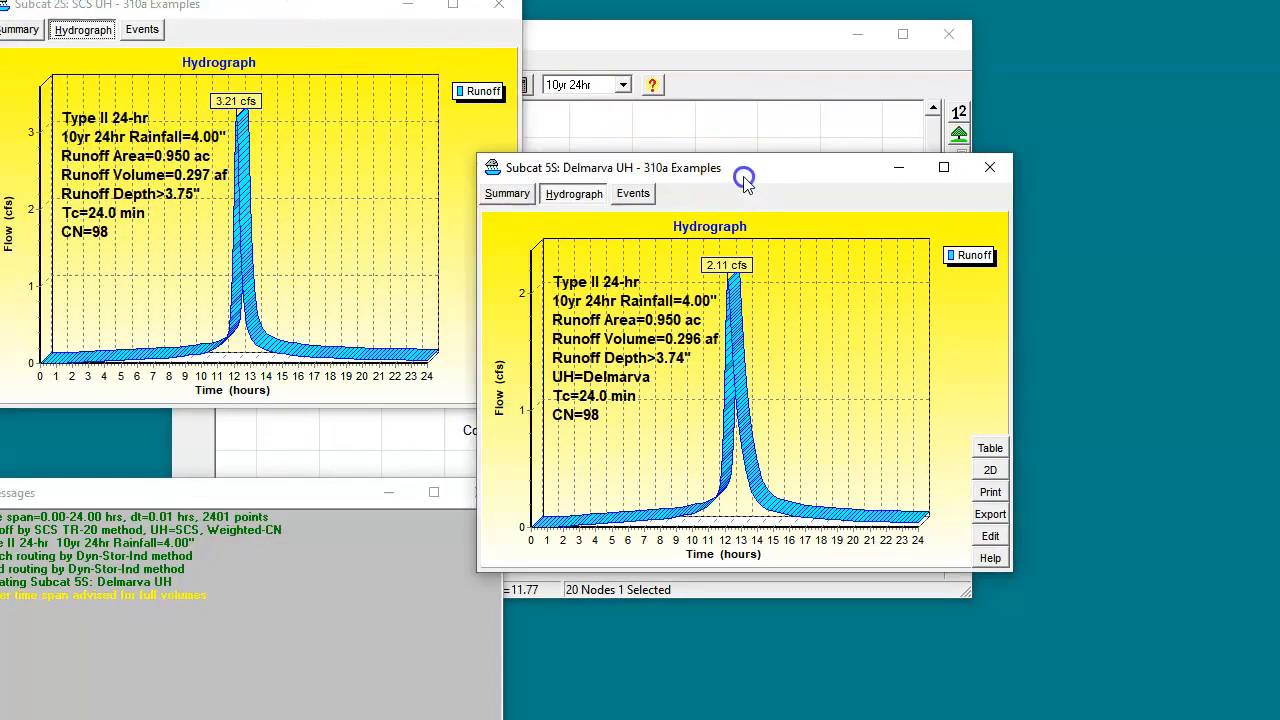
drag(745, 178, 732, 93)
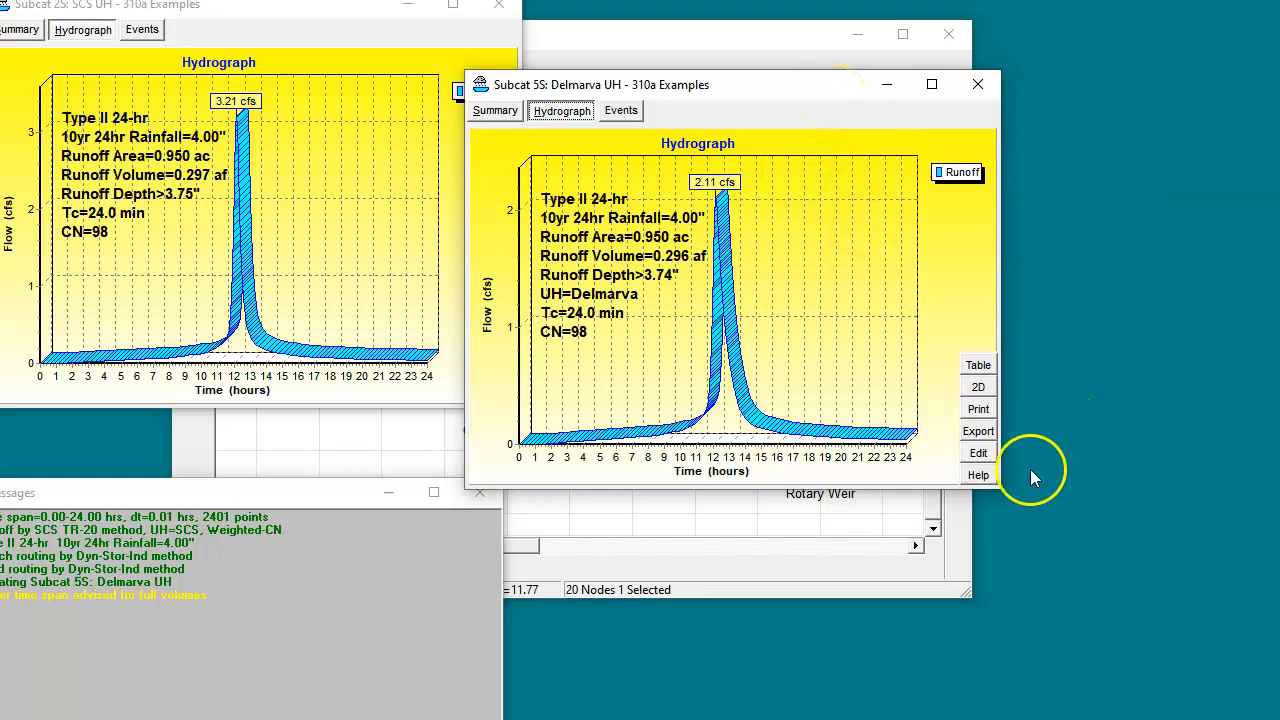
Step: Review the individual unit hydrograph setting of subcatchment 5S, keeping the Delmarva selection
click(977, 455)
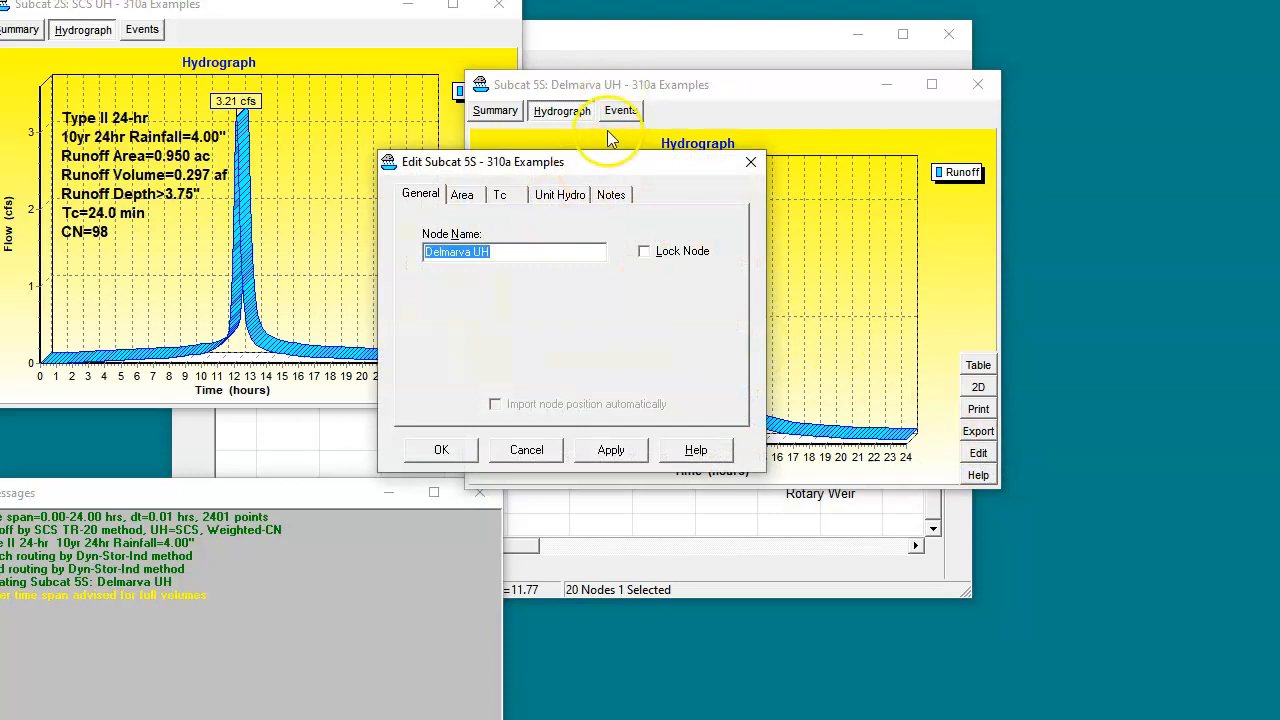
click(558, 196)
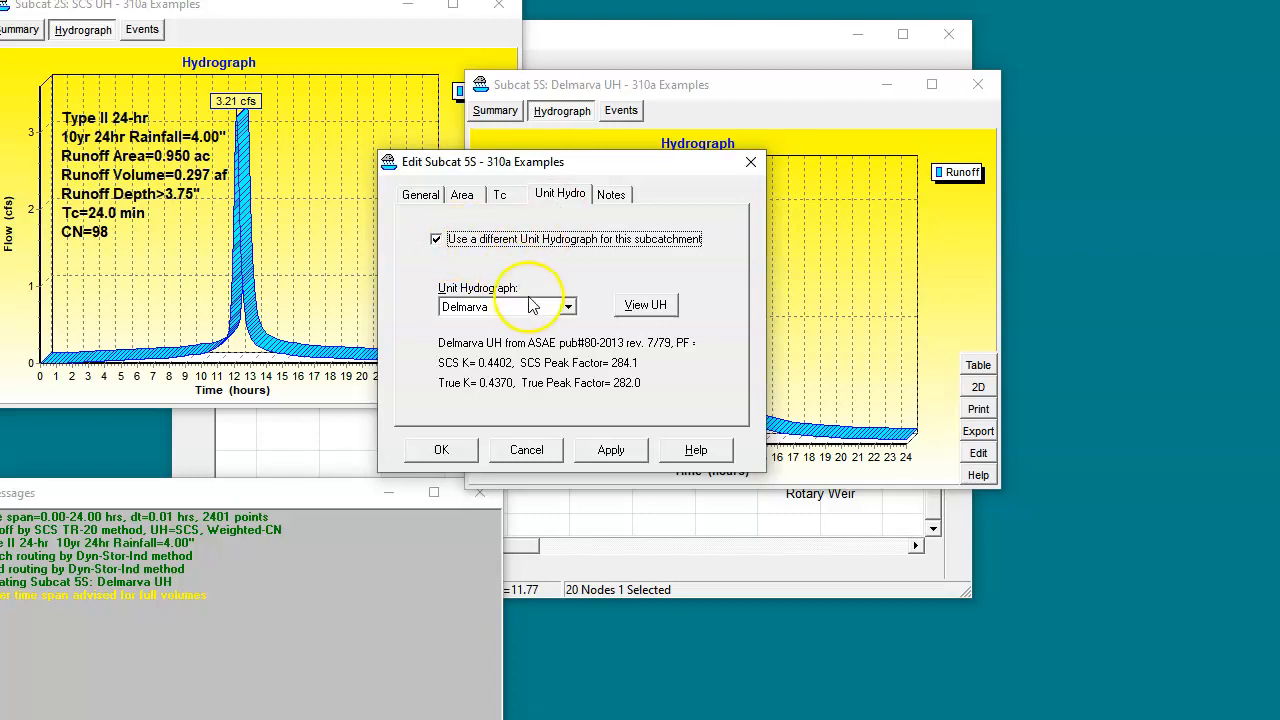
click(567, 309)
click(568, 309)
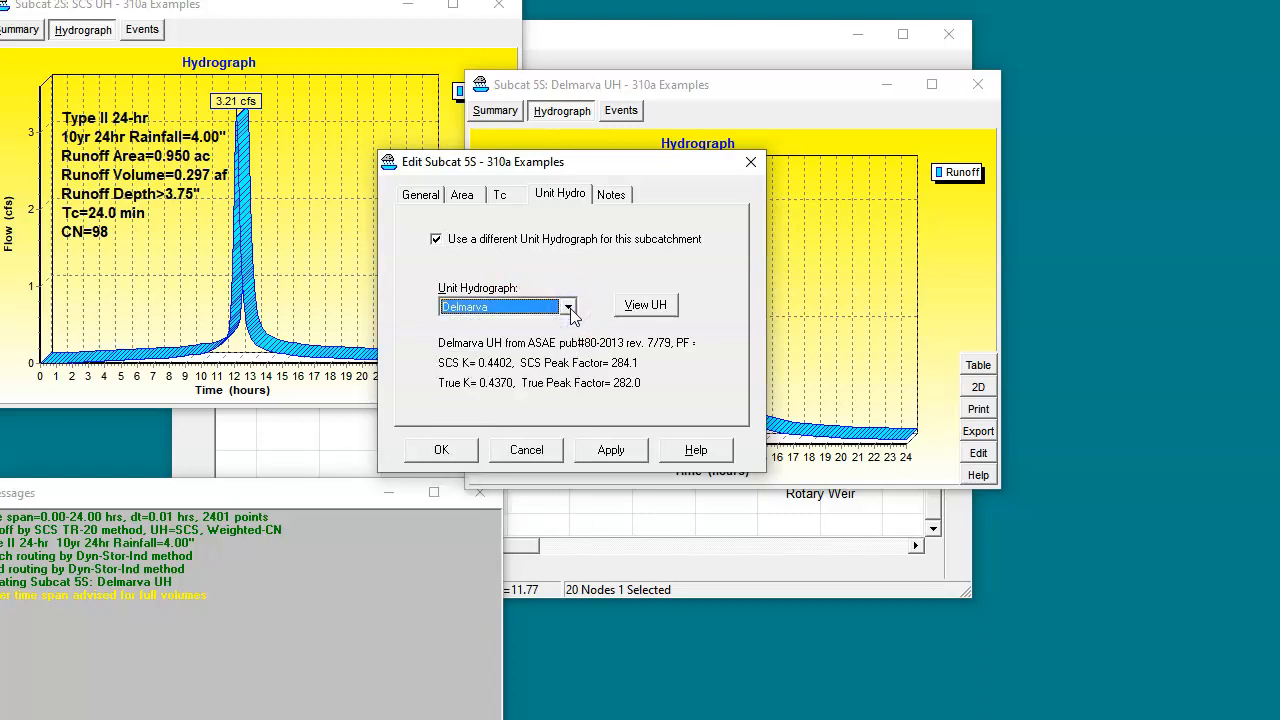
click(443, 451)
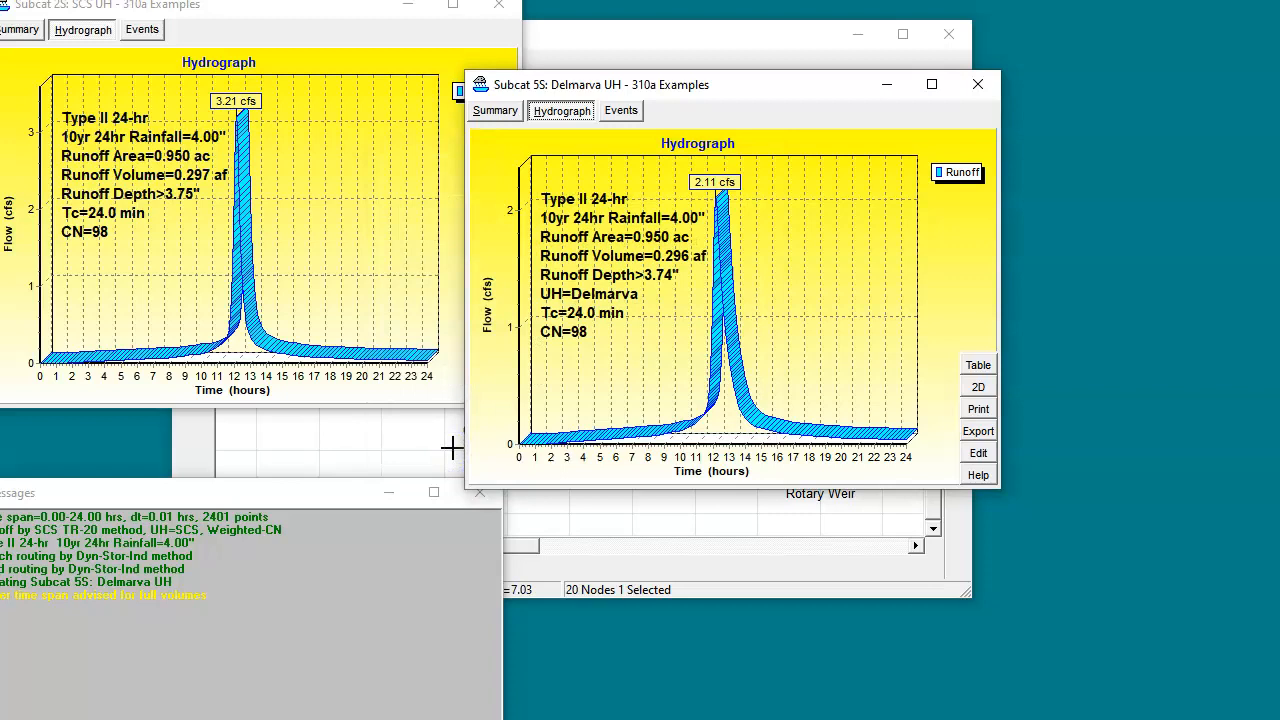
Step: Close the hydrograph reports of subcatchments 5S and 2S
click(979, 87)
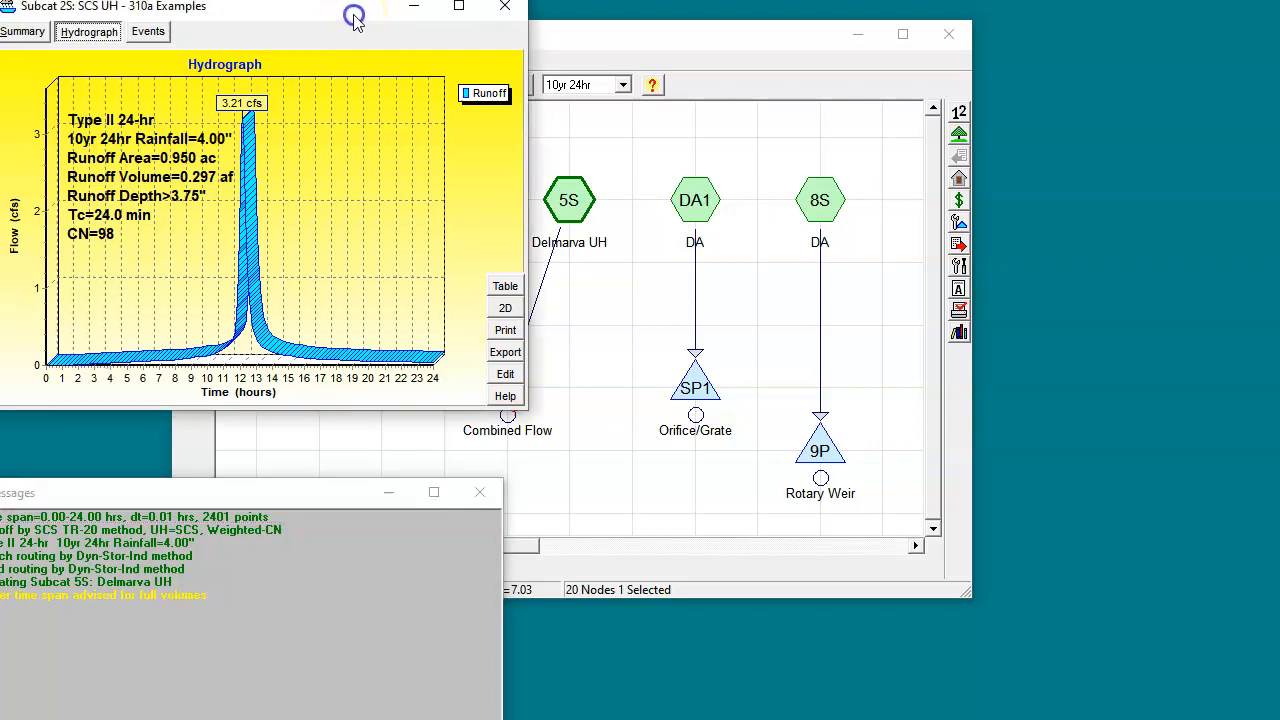
drag(355, 22, 376, 44)
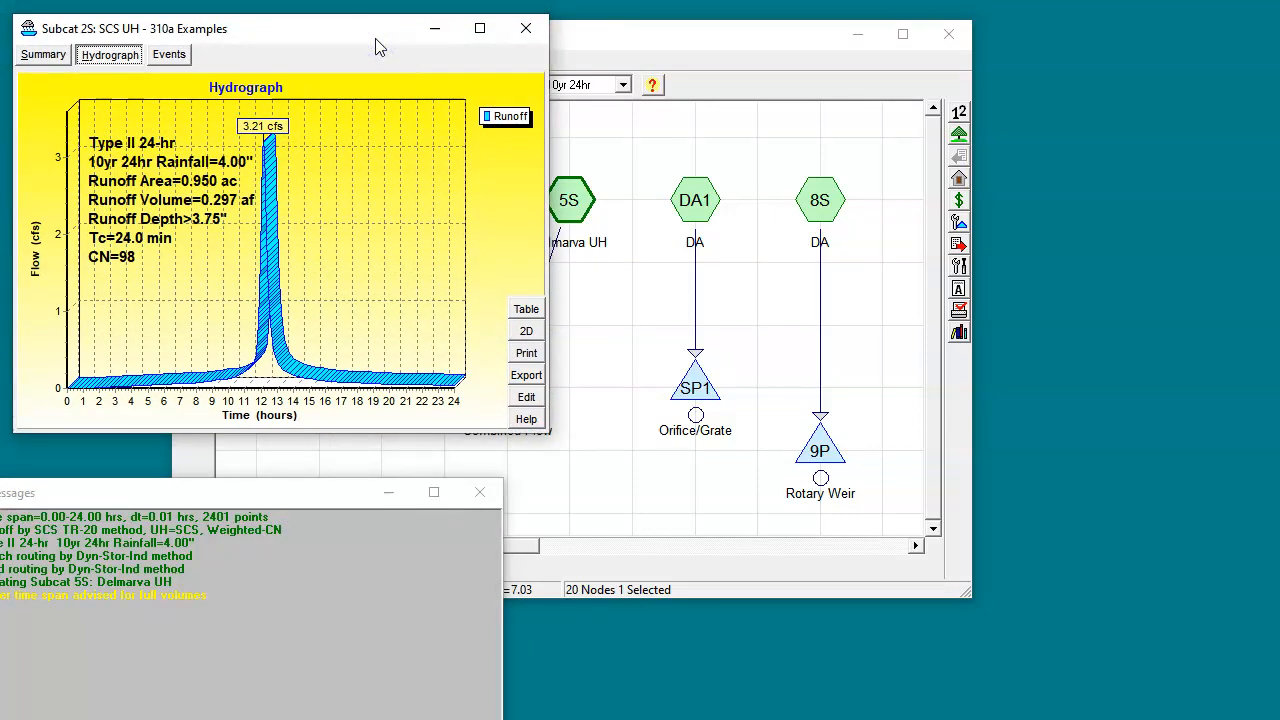
click(526, 28)
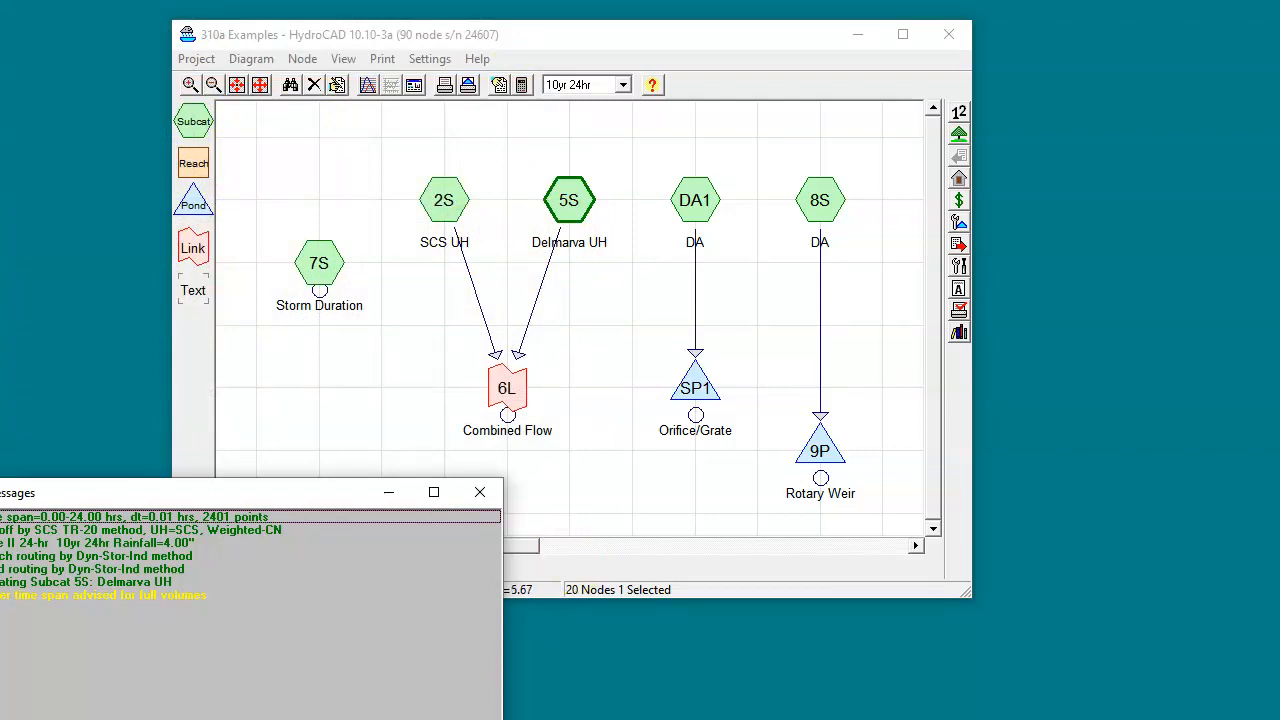
click(671, 660)
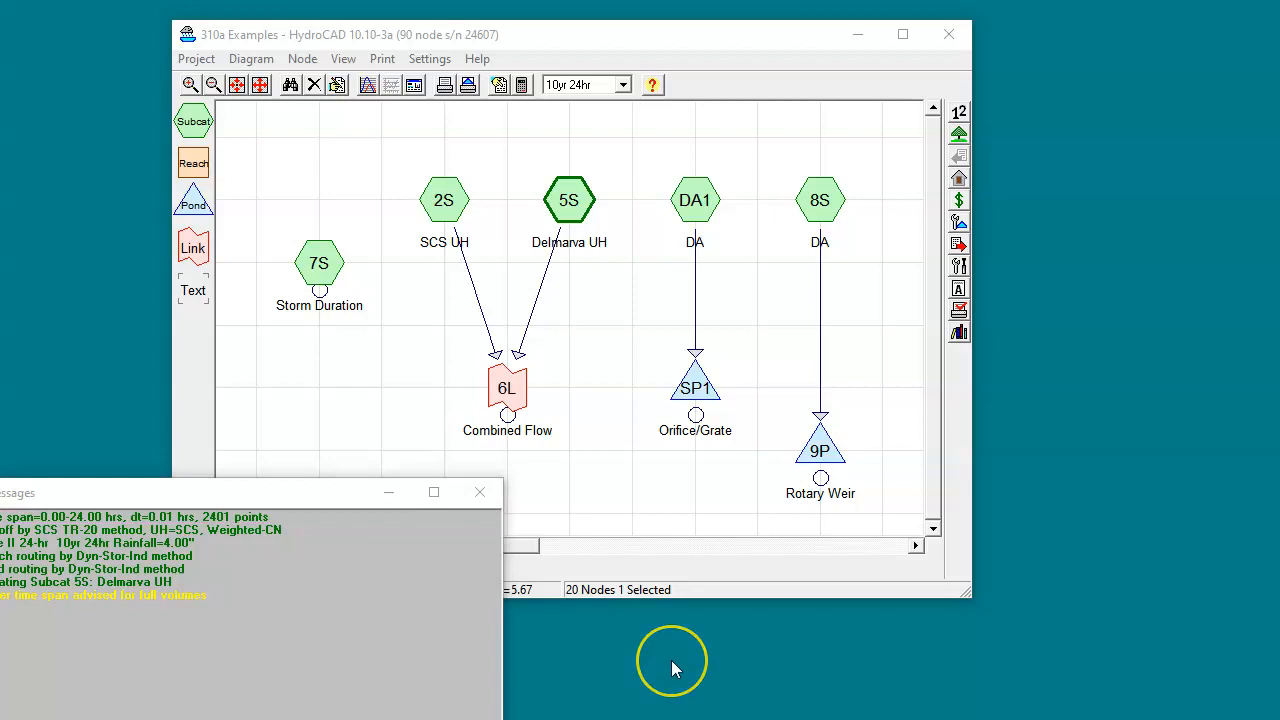
Step: Open the Orifice/Grate outlet definition of pond SP1 and examine its opening sketch and open area percentage
right_click(695, 401)
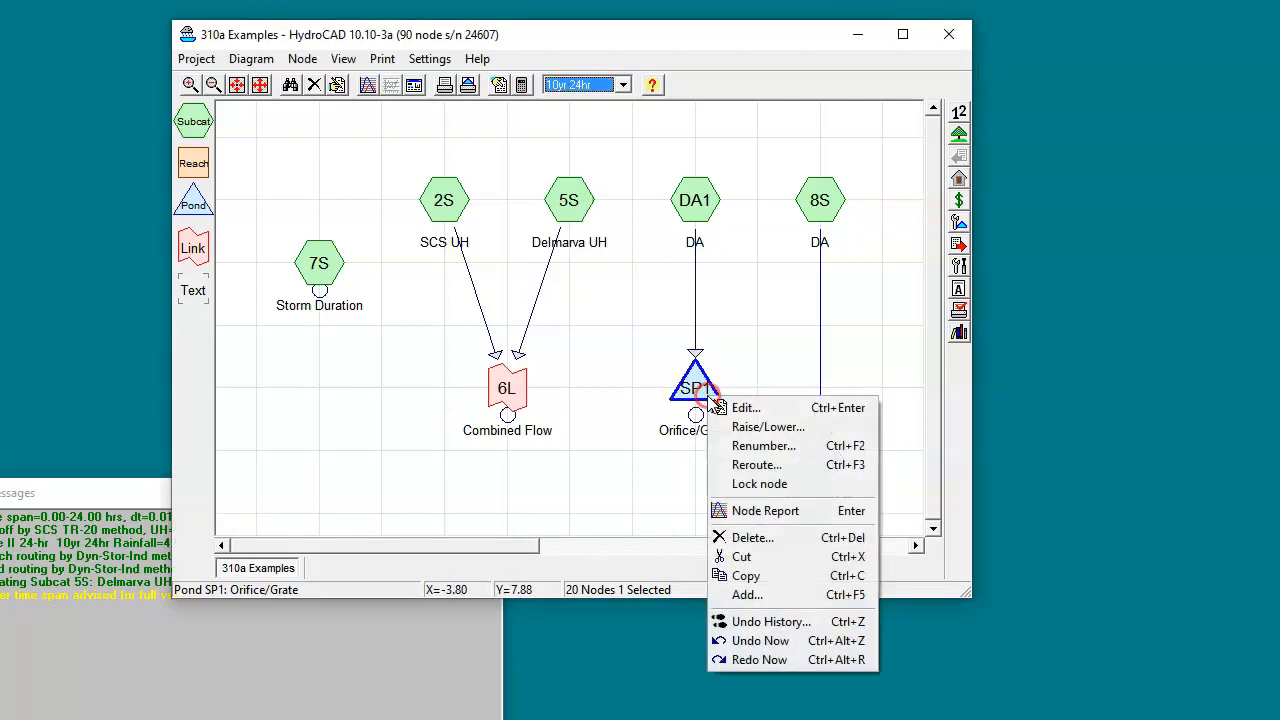
click(741, 410)
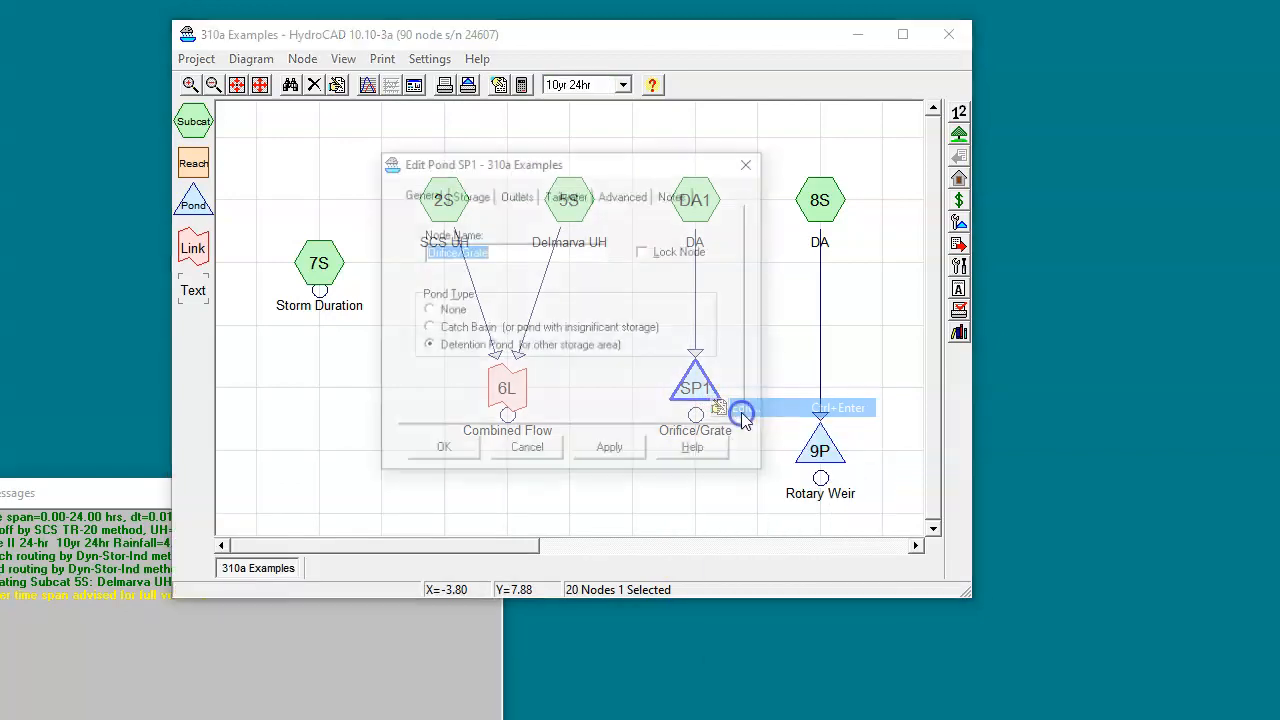
click(516, 195)
click(535, 245)
double_click(535, 245)
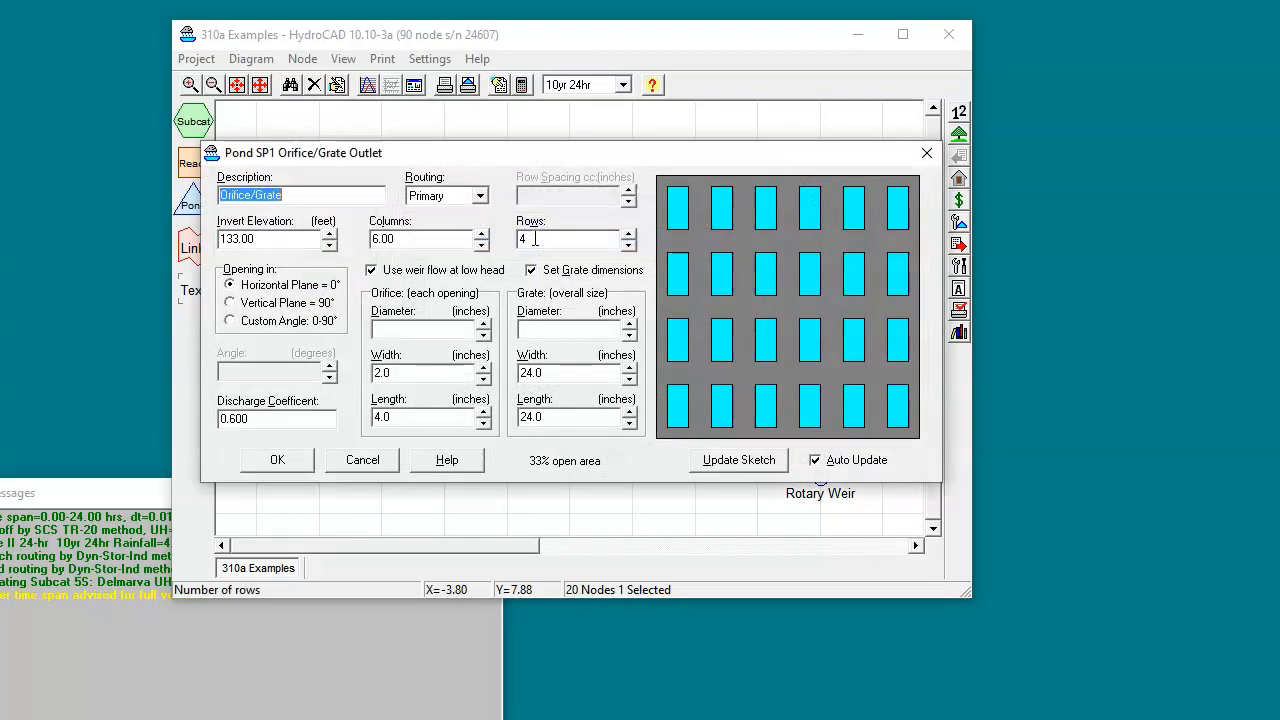
drag(465, 160, 615, 190)
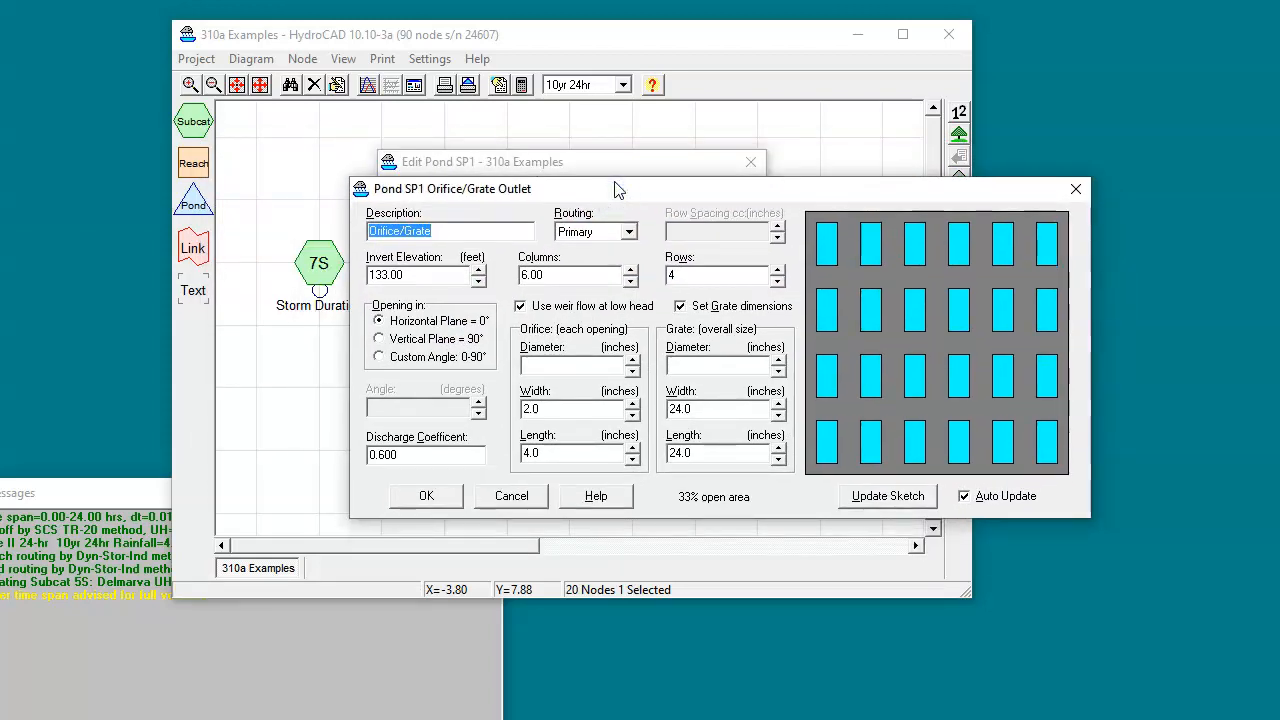
click(938, 360)
click(710, 498)
click(724, 508)
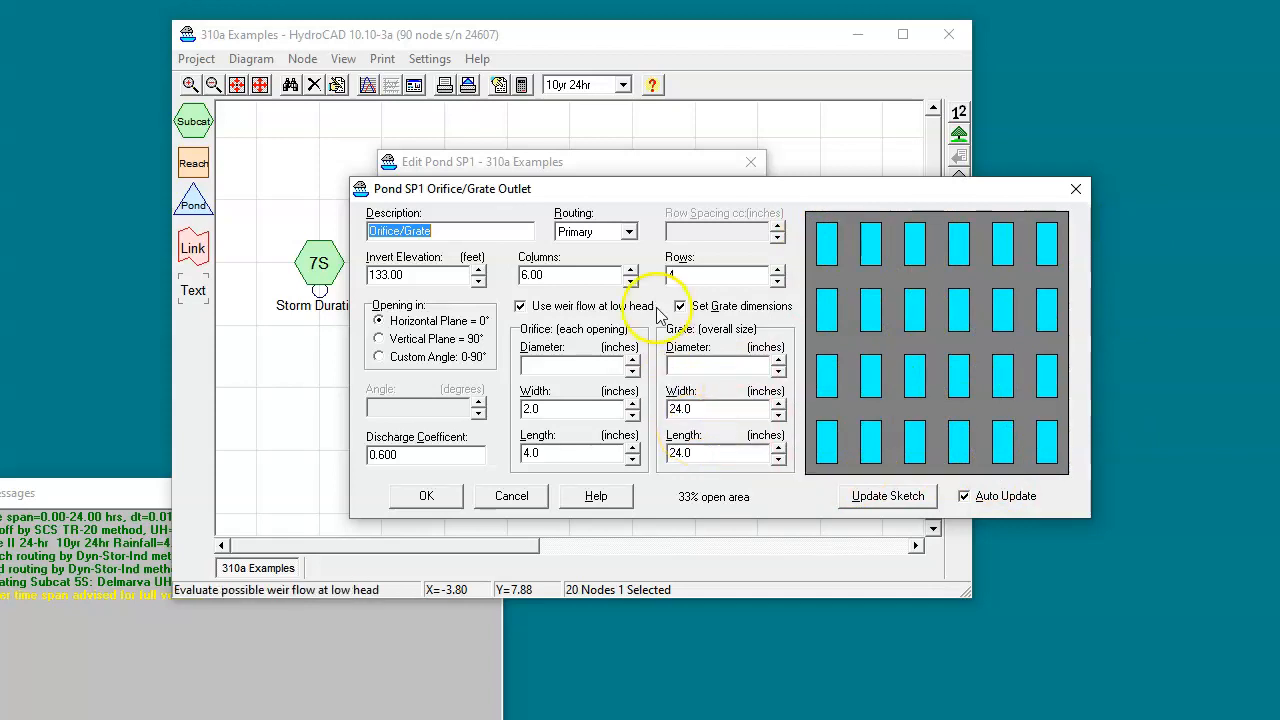
Step: Vary the number of grate rows up to 6, then reduce it to 3, watching the sketch
click(777, 271)
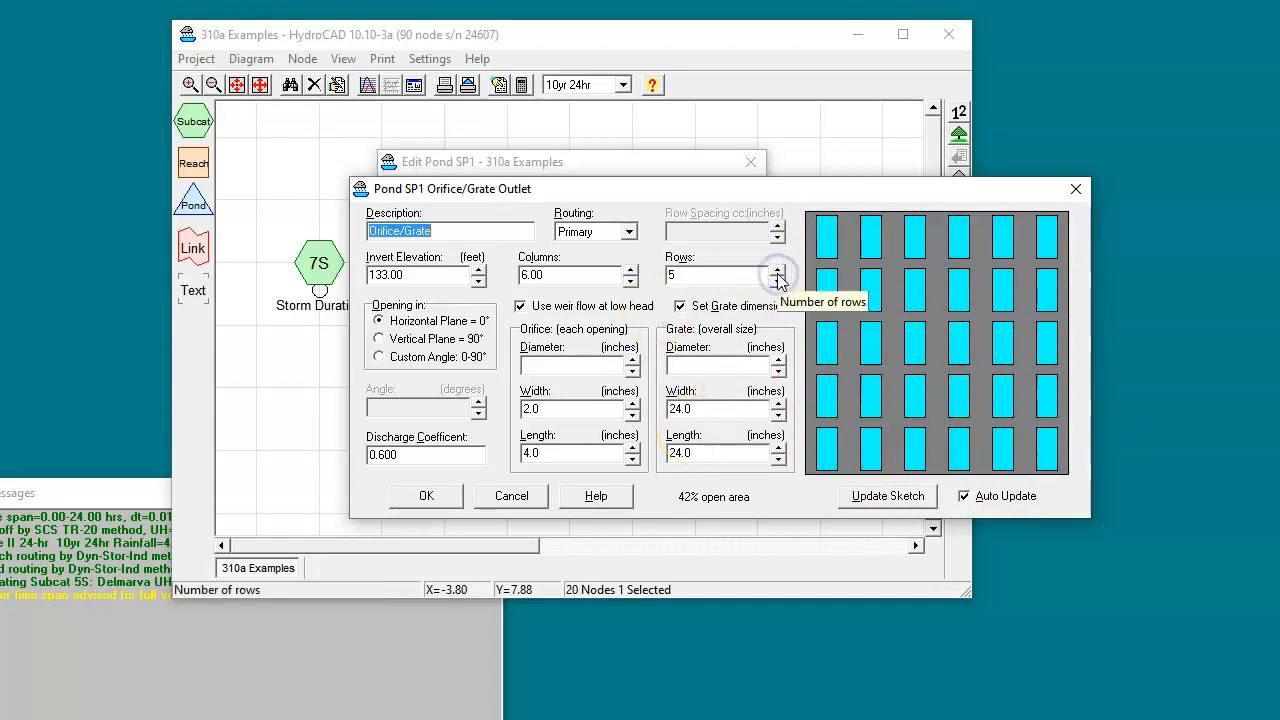
click(777, 271)
click(777, 275)
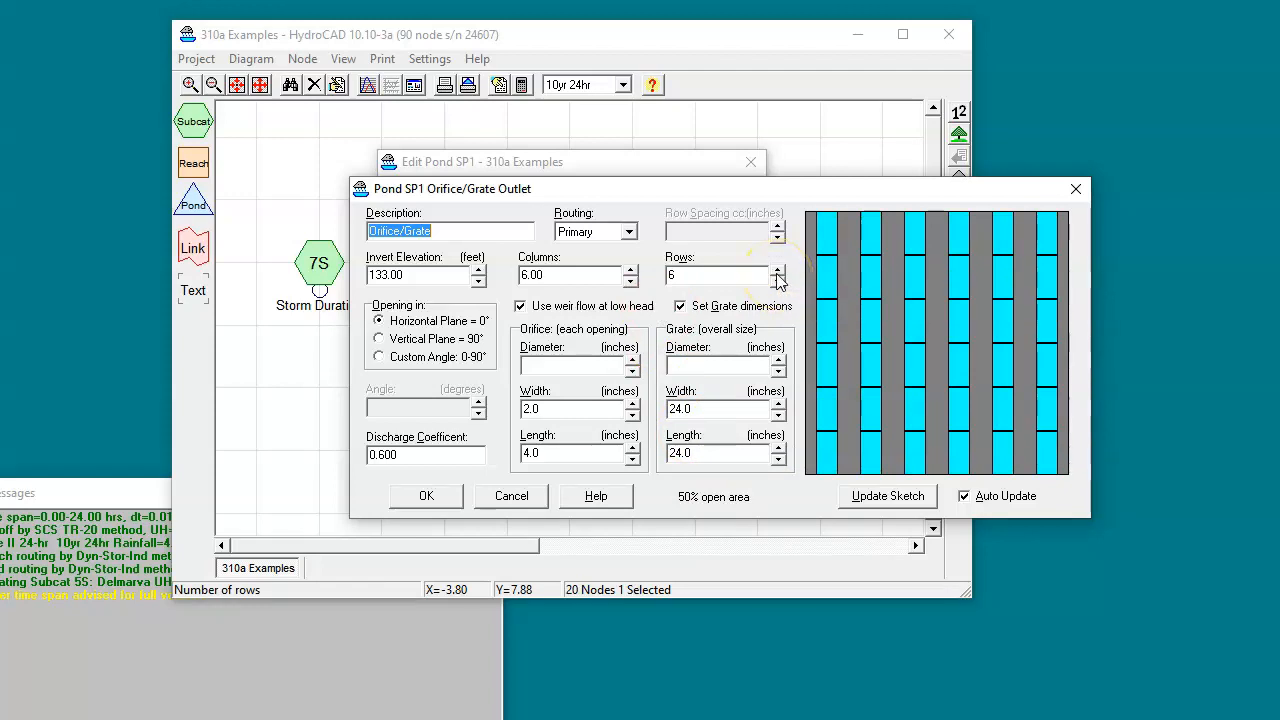
click(777, 282)
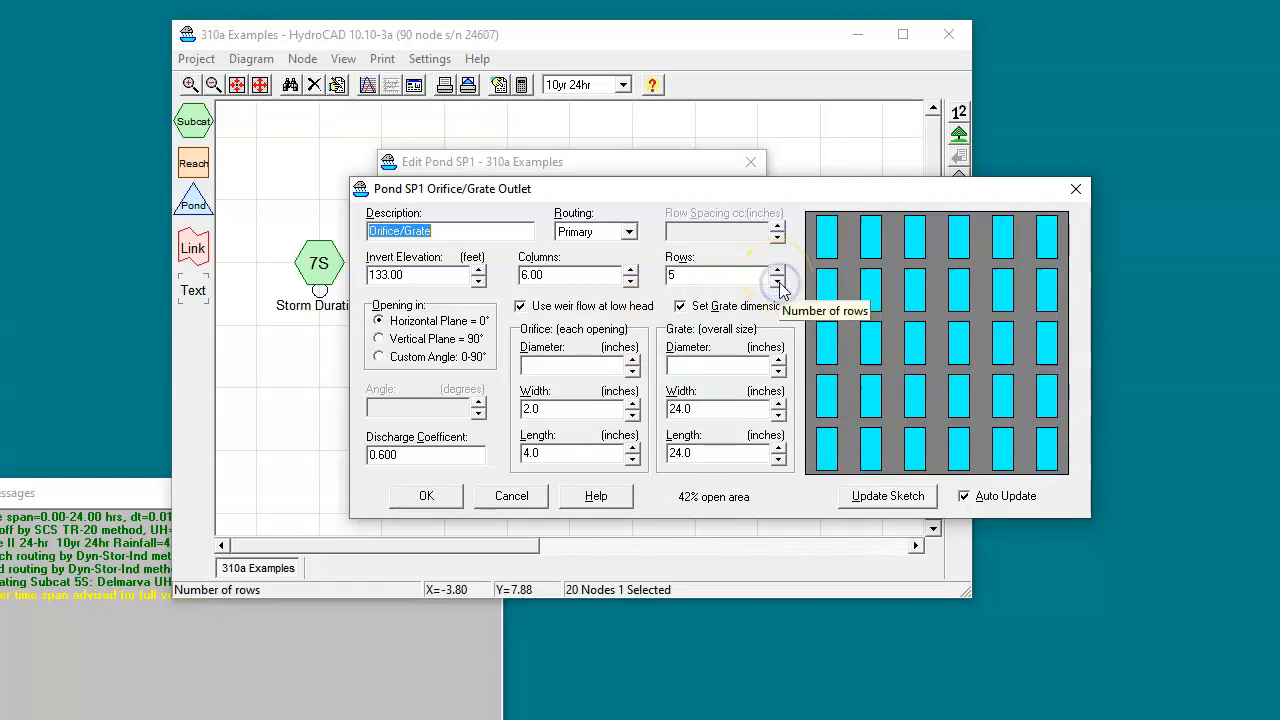
click(777, 283)
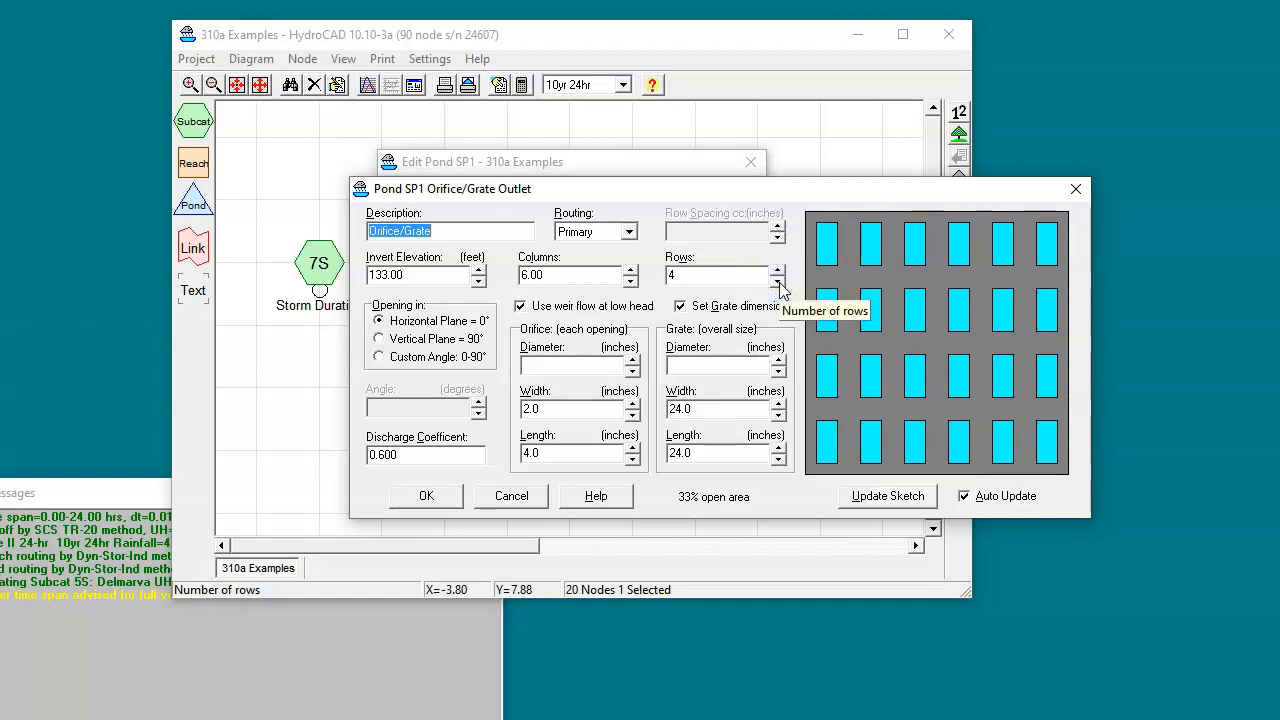
click(777, 283)
Step: Reduce the grate to 4 columns and set the width of each orifice opening to 3 inches
click(648, 288)
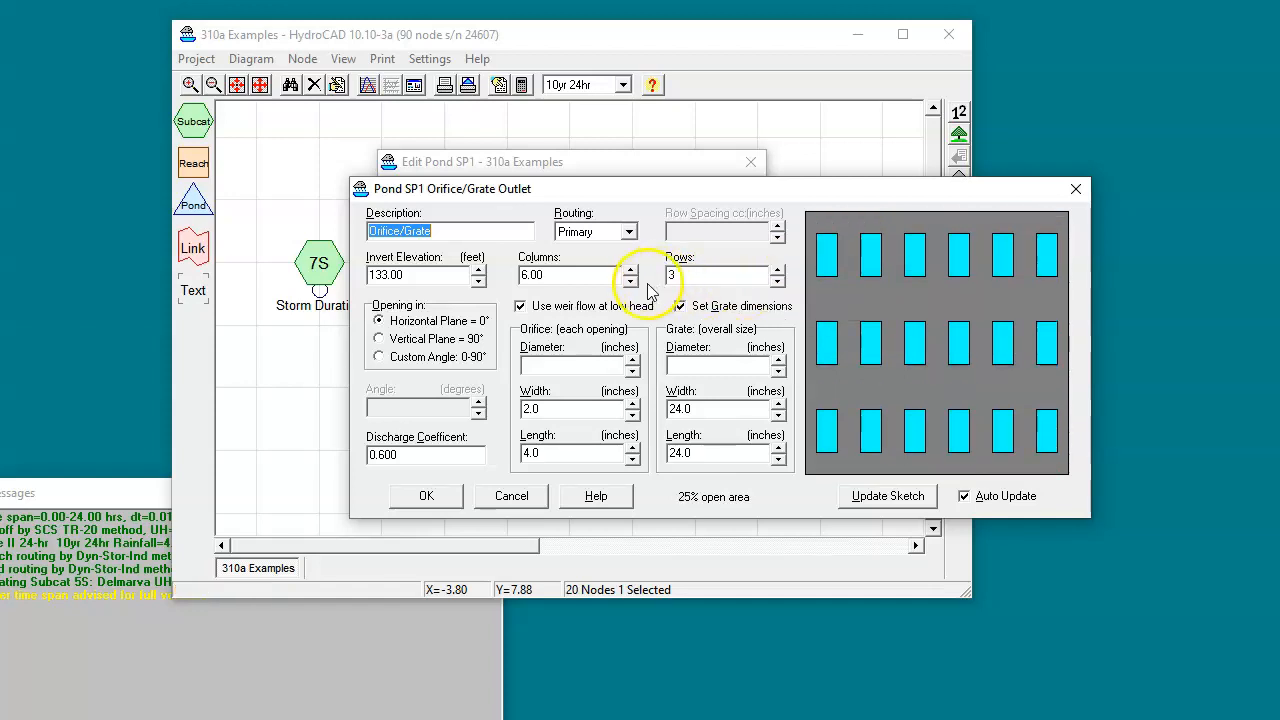
click(631, 282)
click(631, 282)
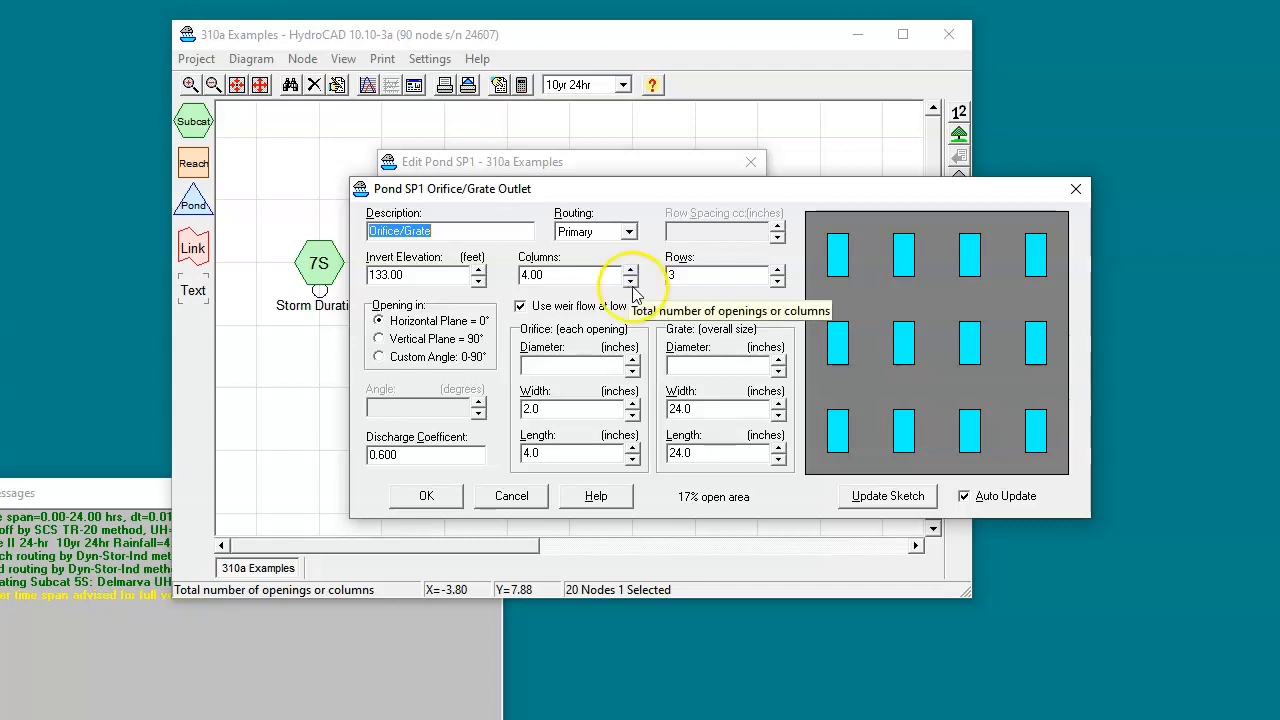
click(631, 404)
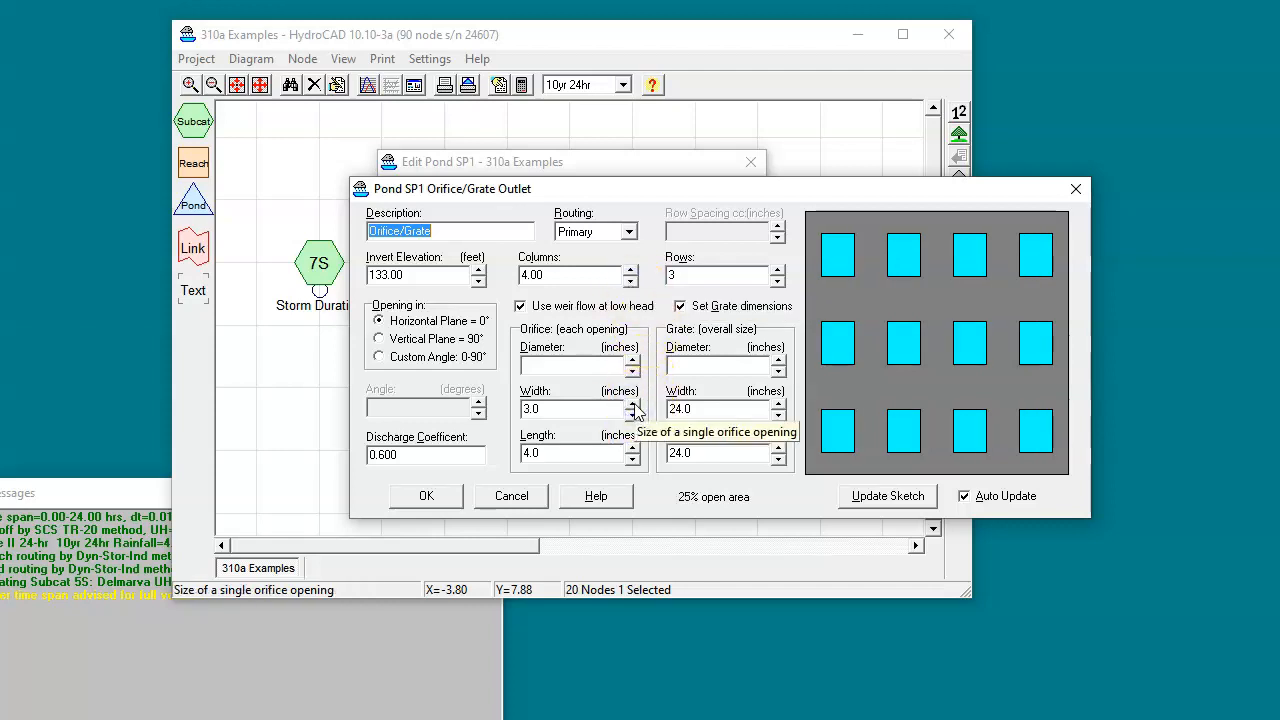
Step: Disable the overall grate dimensions and set each orifice opening to 5 inches wide and 6 inches long
click(681, 310)
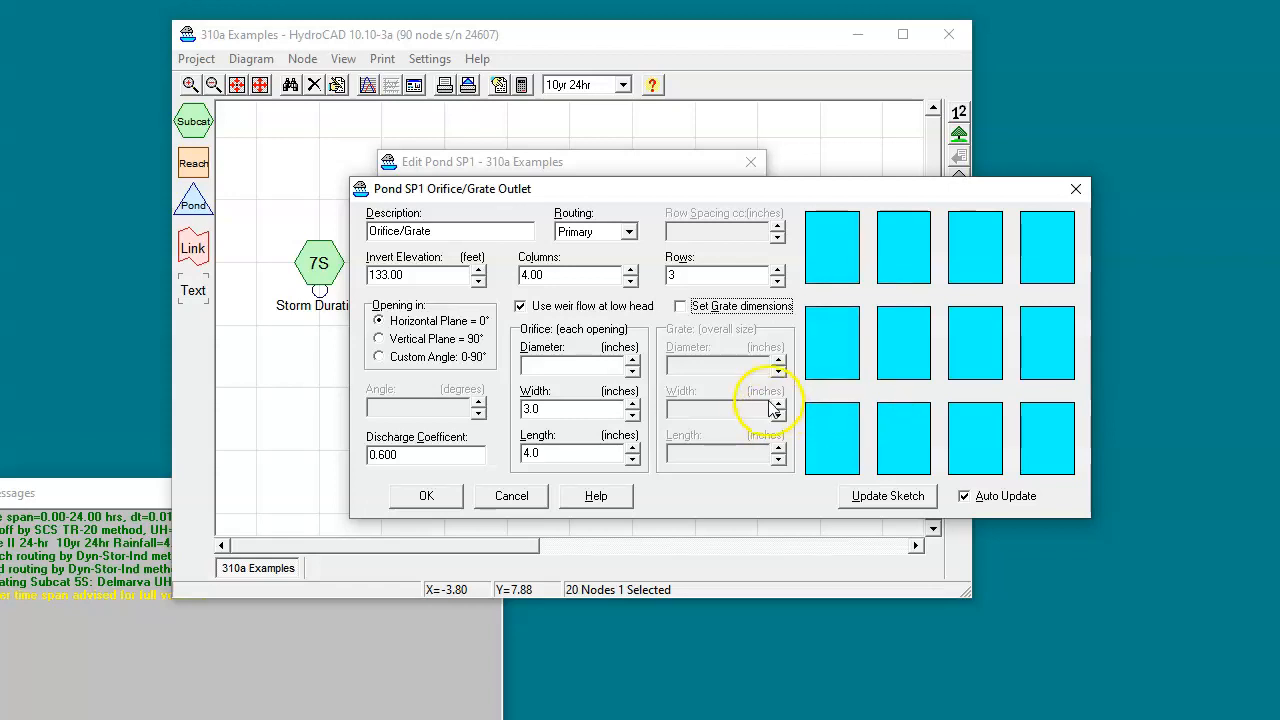
click(632, 404)
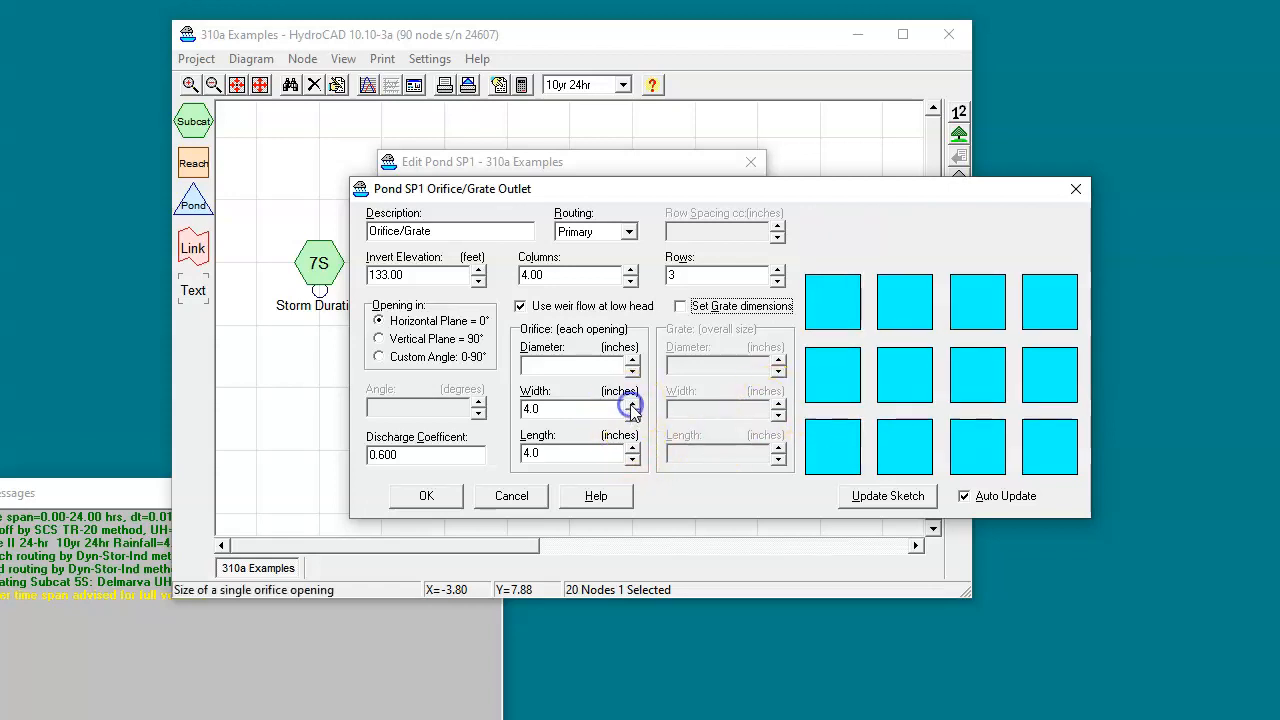
click(632, 404)
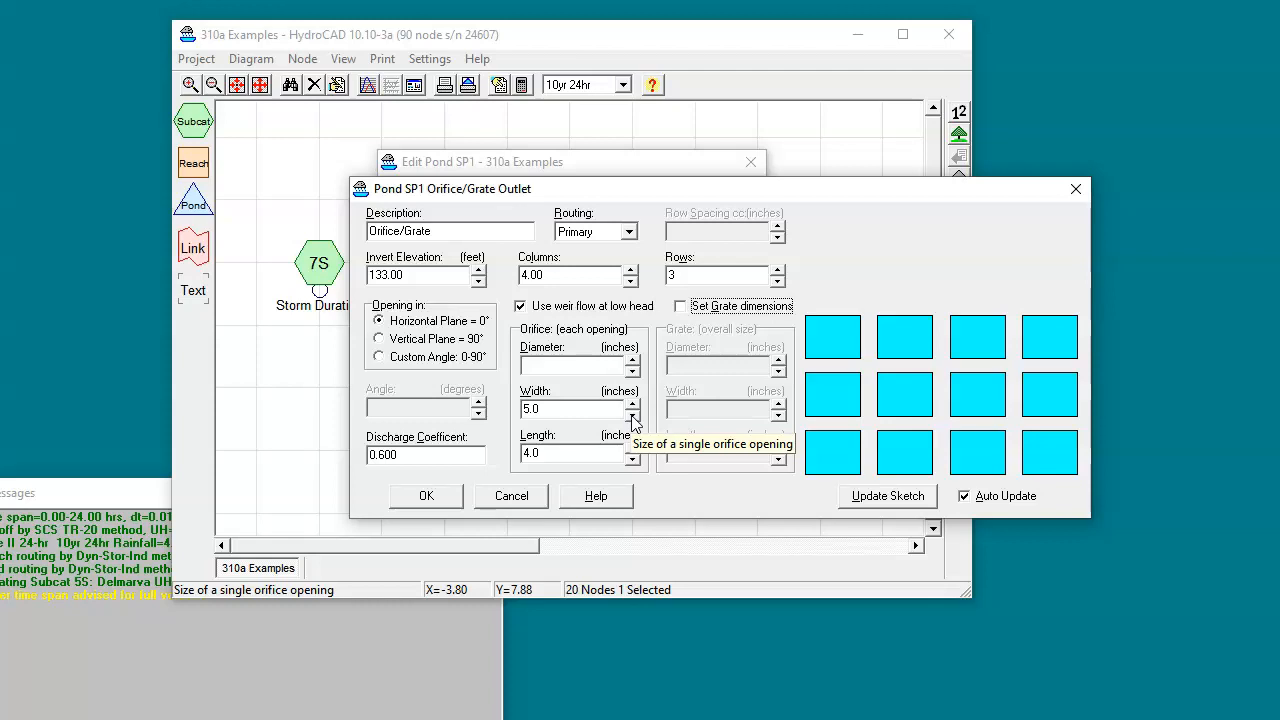
click(632, 448)
click(632, 448)
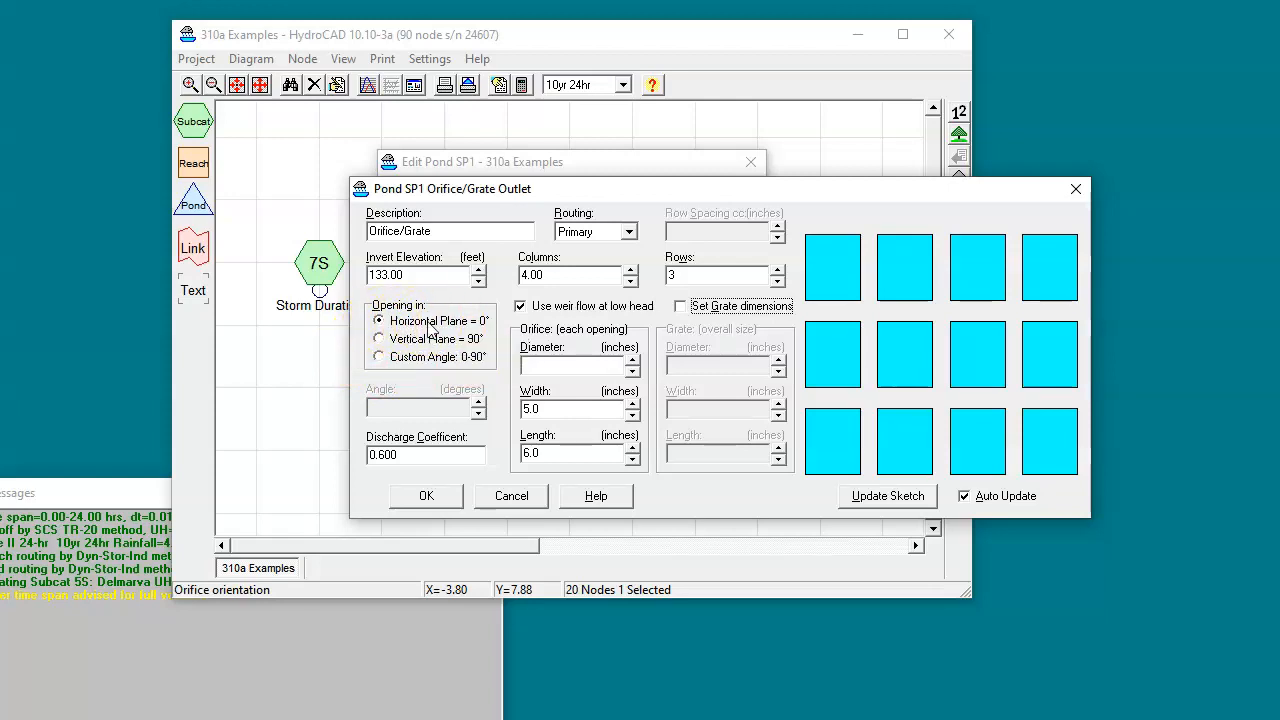
Step: Orient the openings in the vertical plane and set the center-to-center row spacing to 8 inches
click(379, 339)
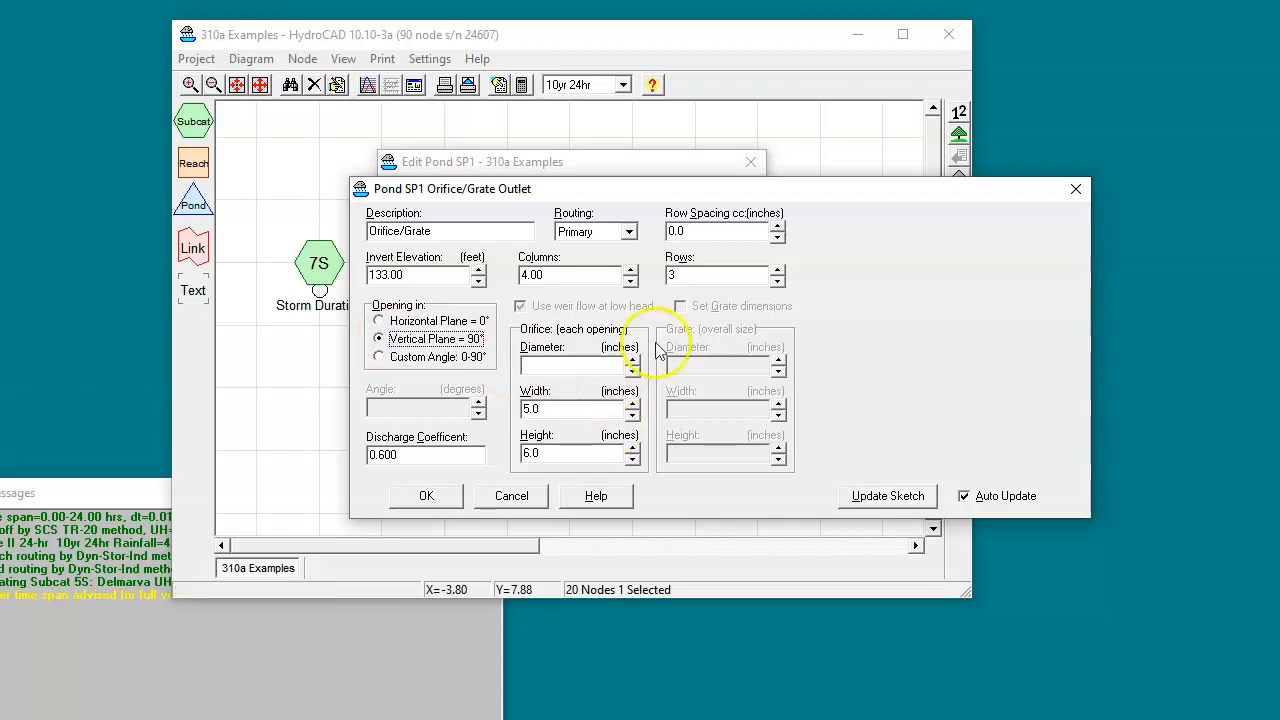
click(712, 232)
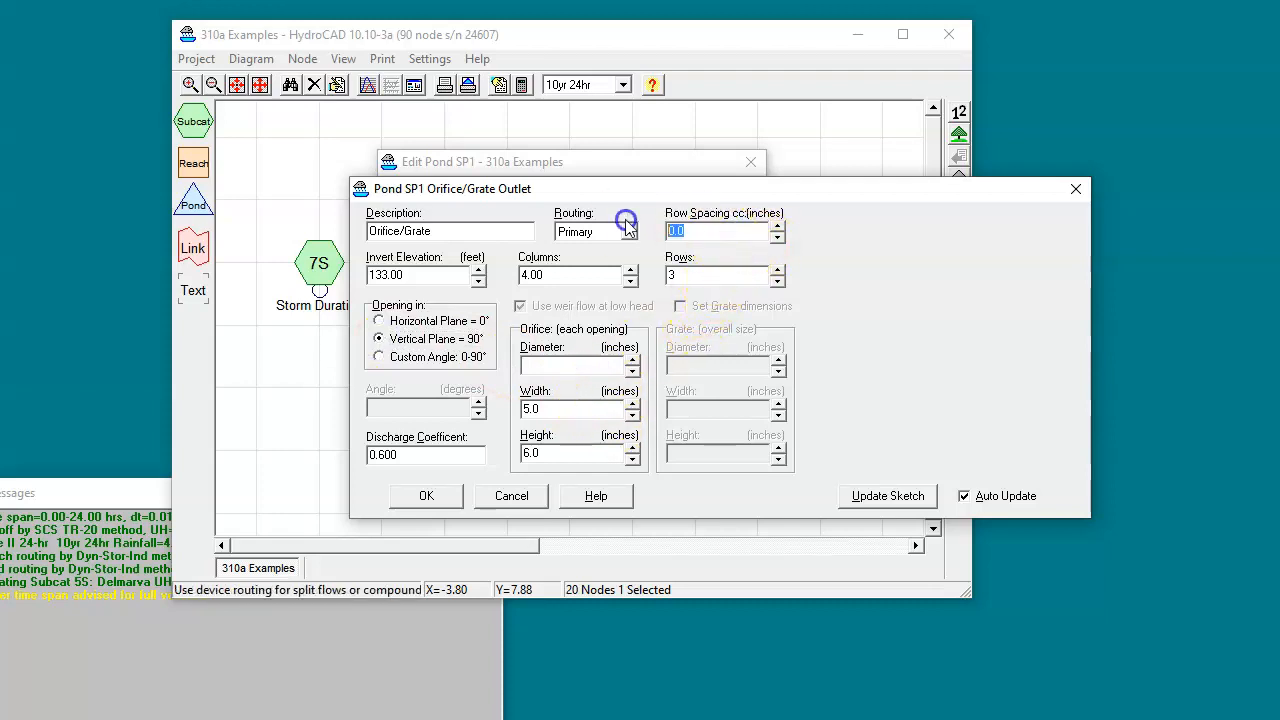
text(3)
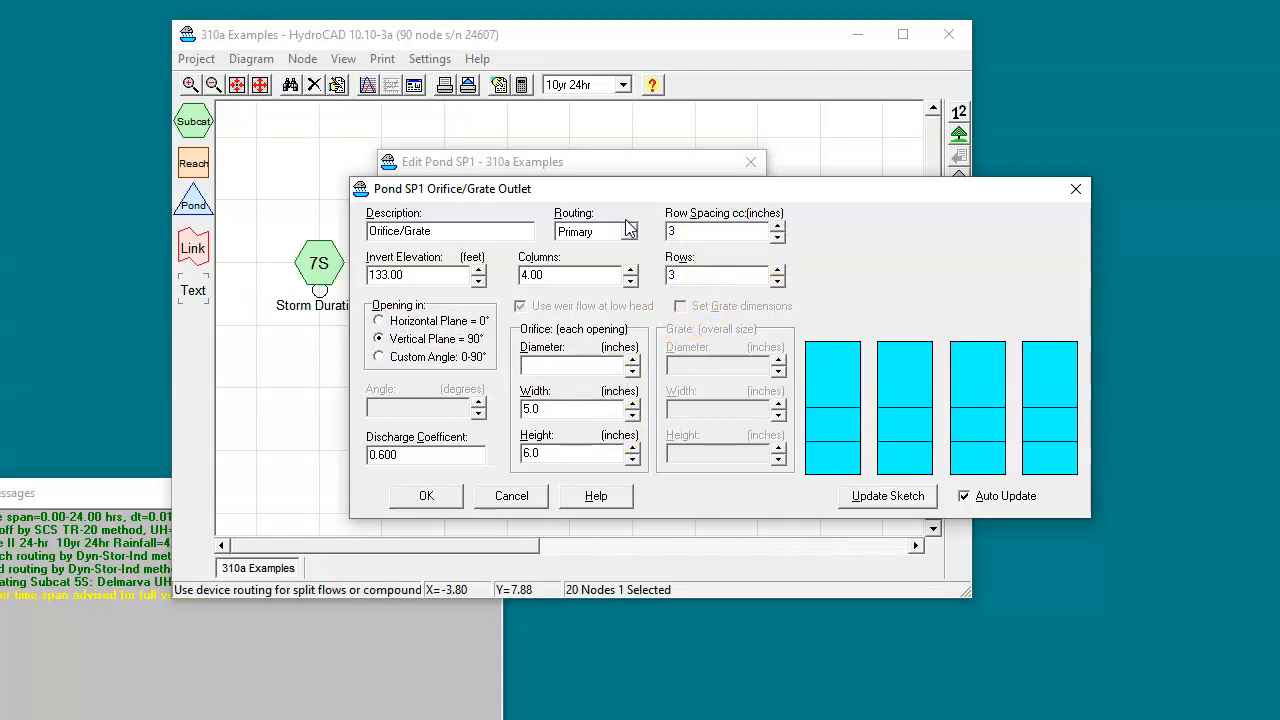
click(777, 226)
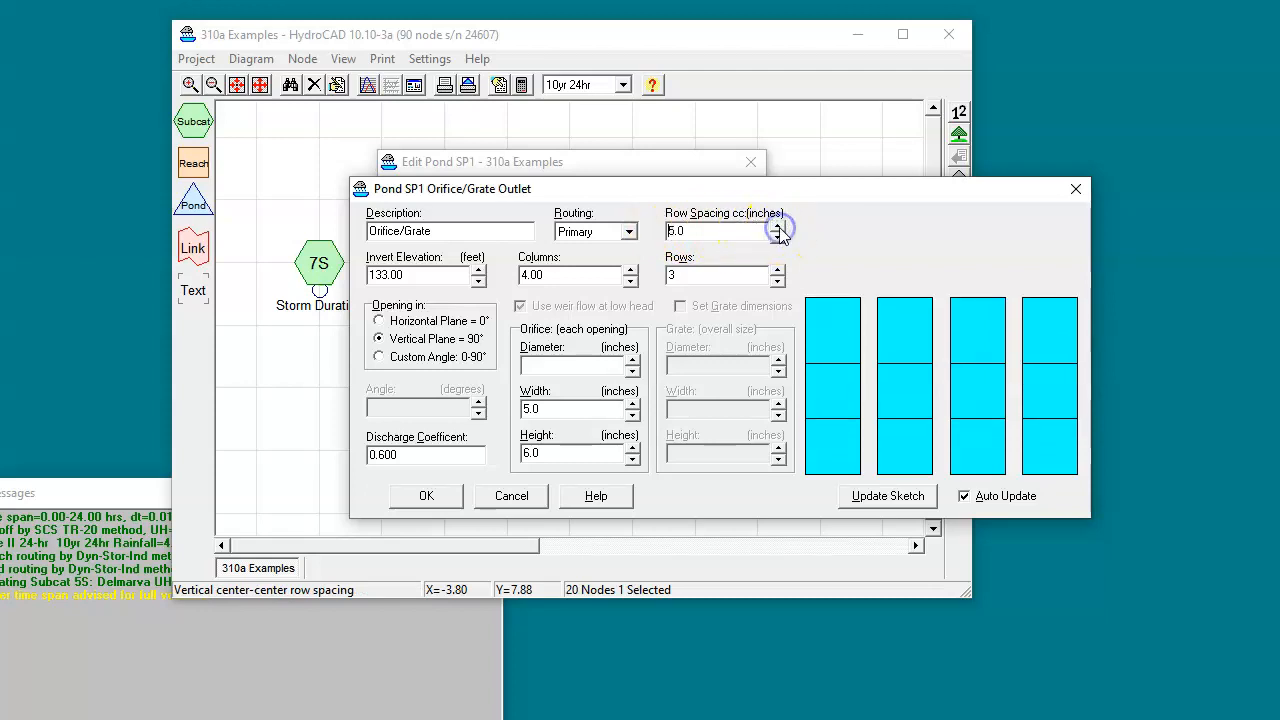
click(777, 226)
click(777, 226)
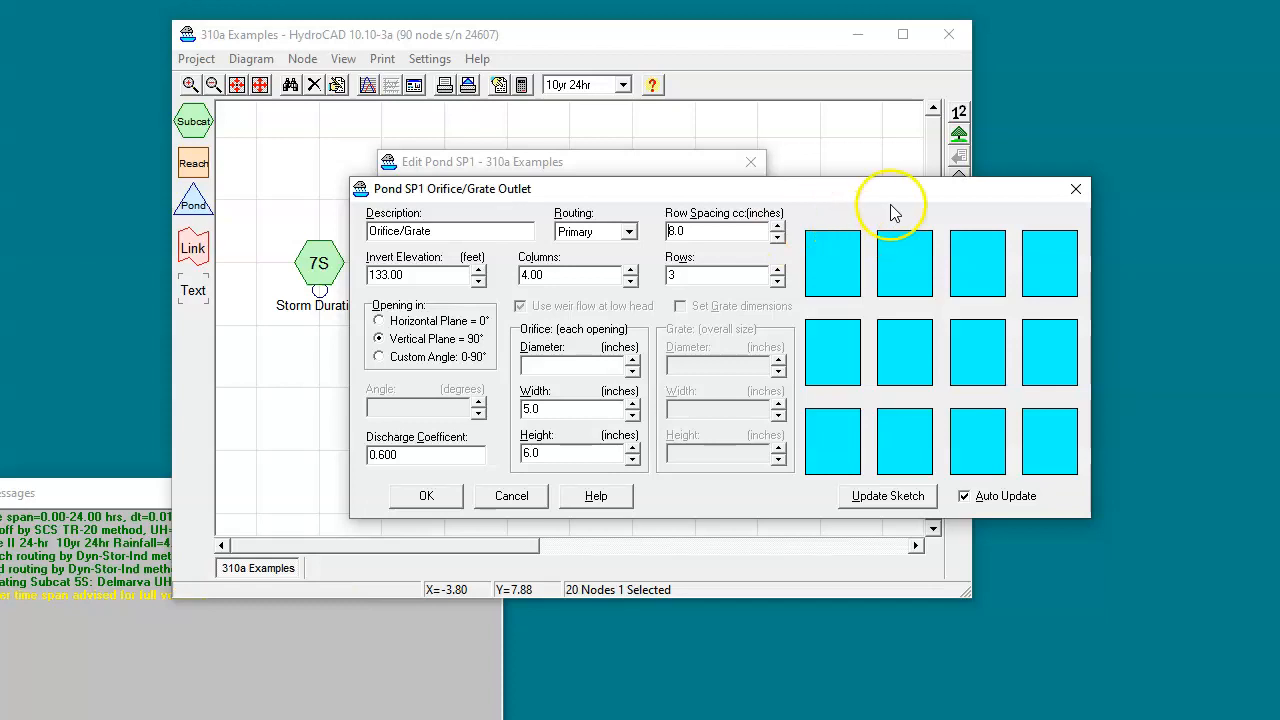
Step: Try a custom opening angle of 30 degrees, and discard all edits to the outlet and pond SP1
click(379, 358)
click(470, 412)
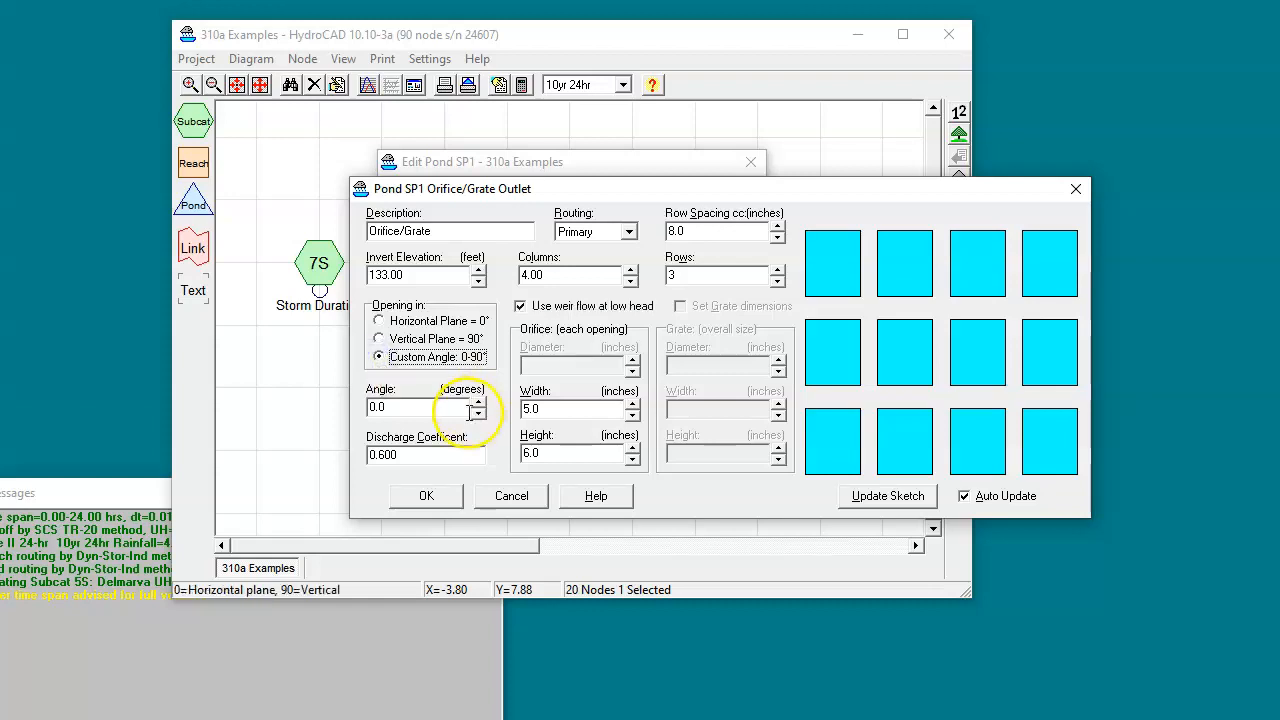
text(30)
key(Tab)
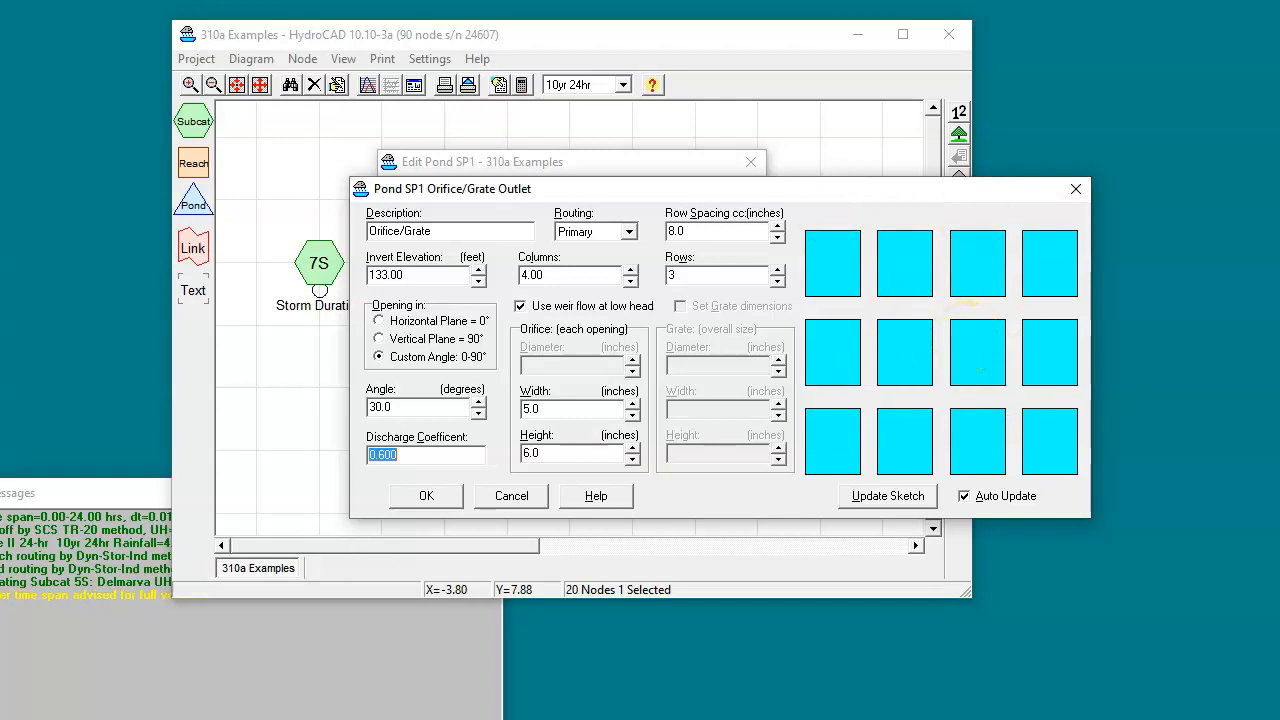
click(511, 496)
click(522, 451)
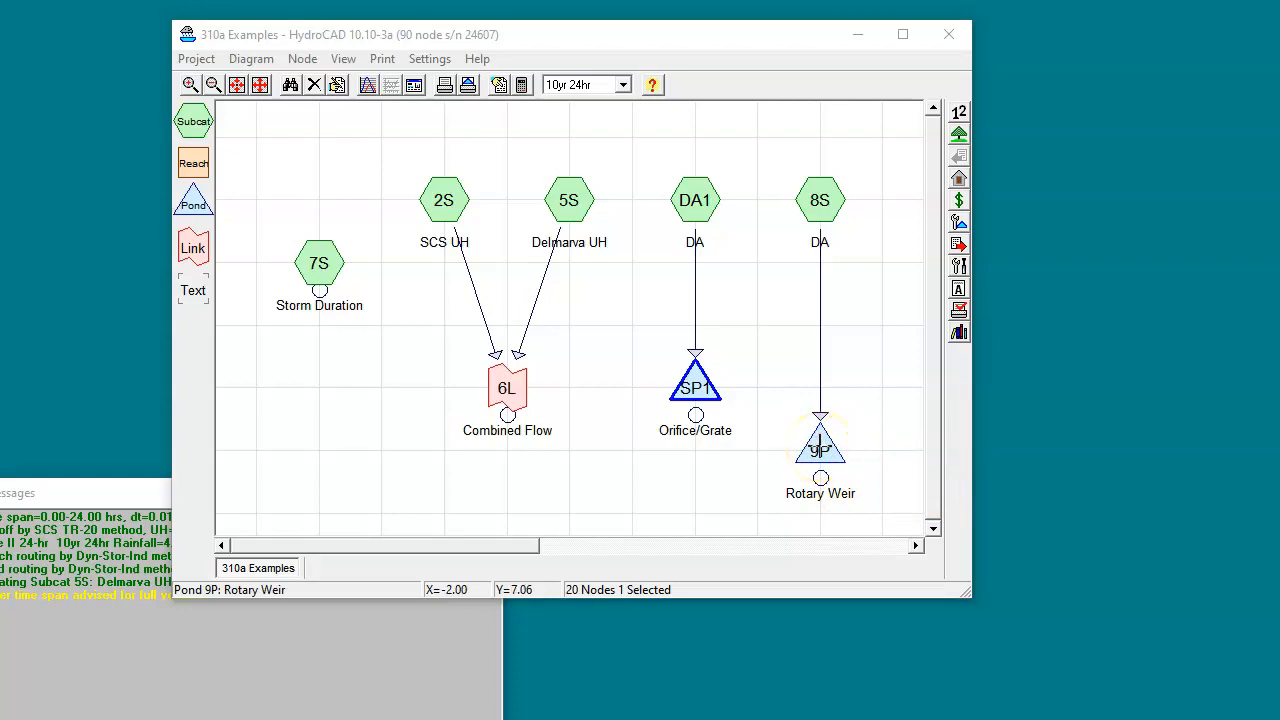
Step: Show pond 9P's hydrograph in 2D and inspect the receding outflow between about hours 13 and 17, restoring the full plot
double_click(820, 445)
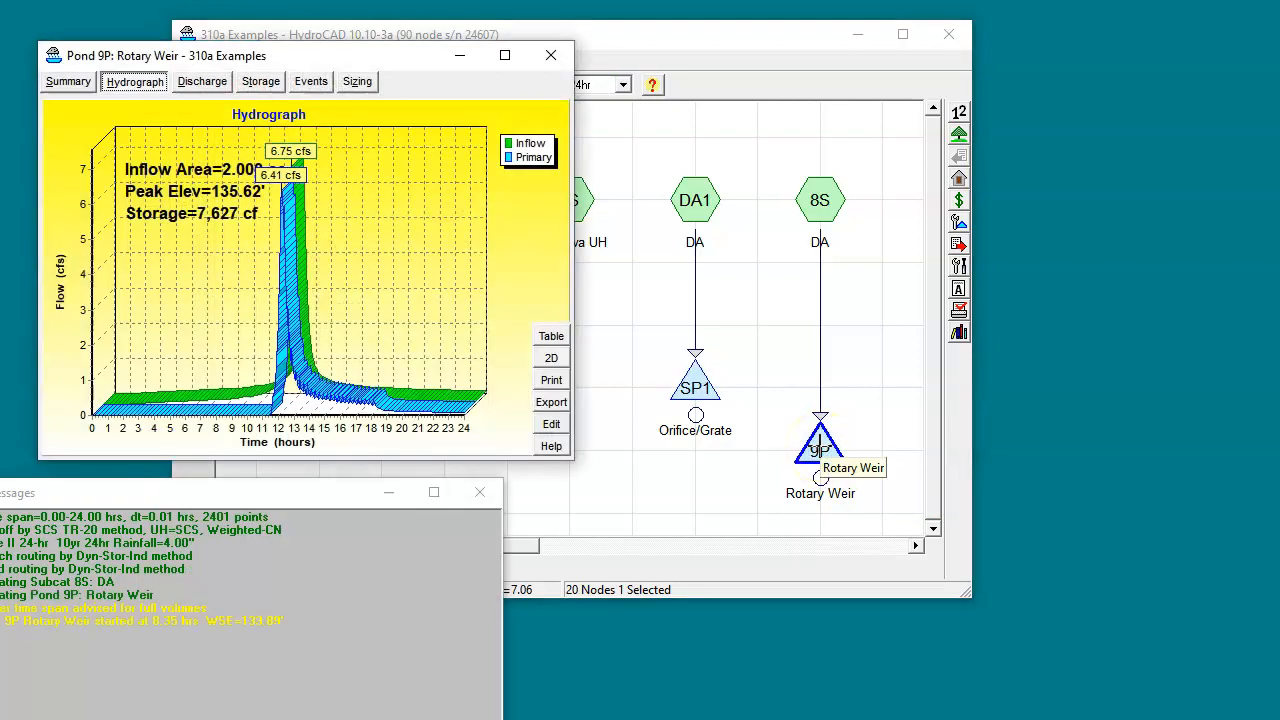
click(553, 360)
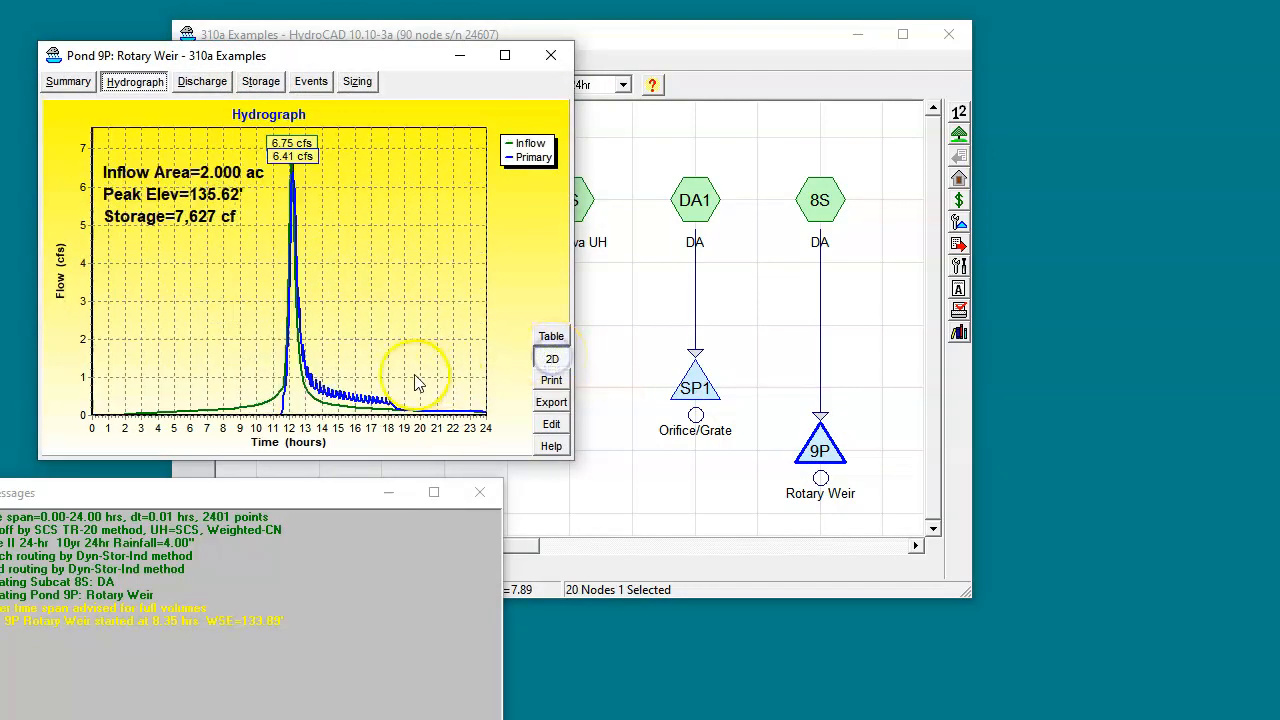
drag(302, 332, 366, 417)
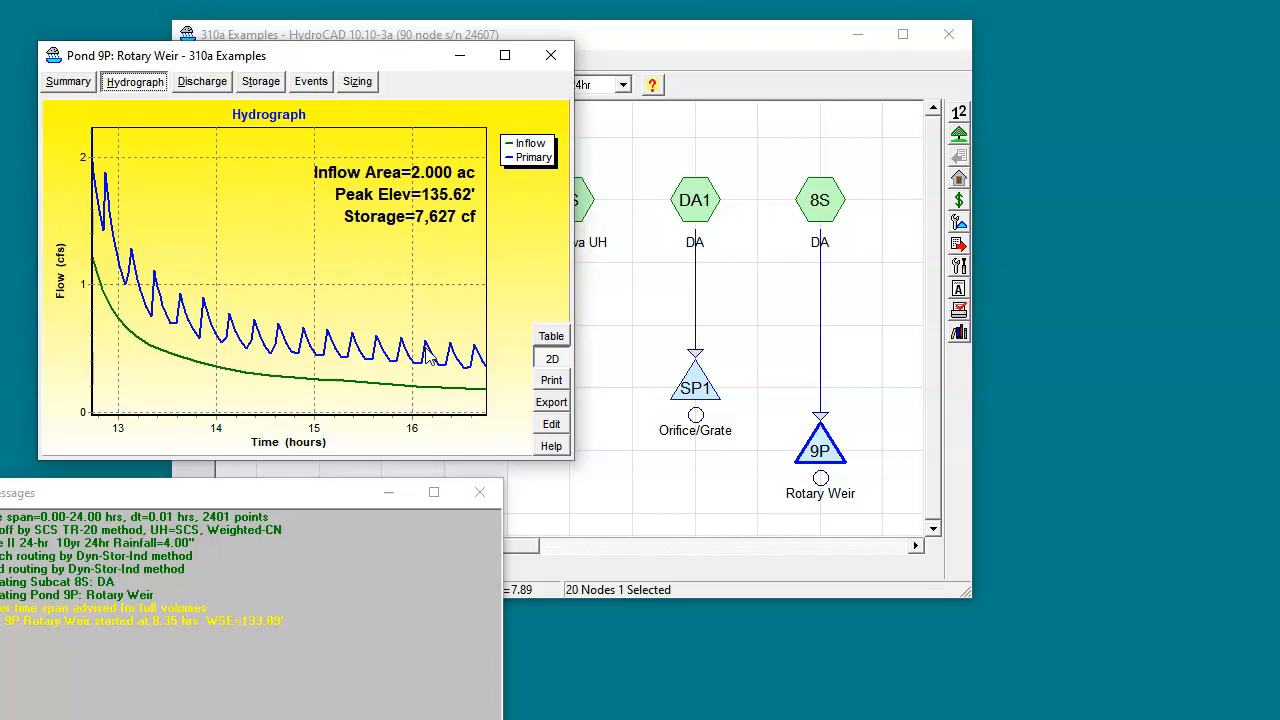
drag(430, 358, 380, 360)
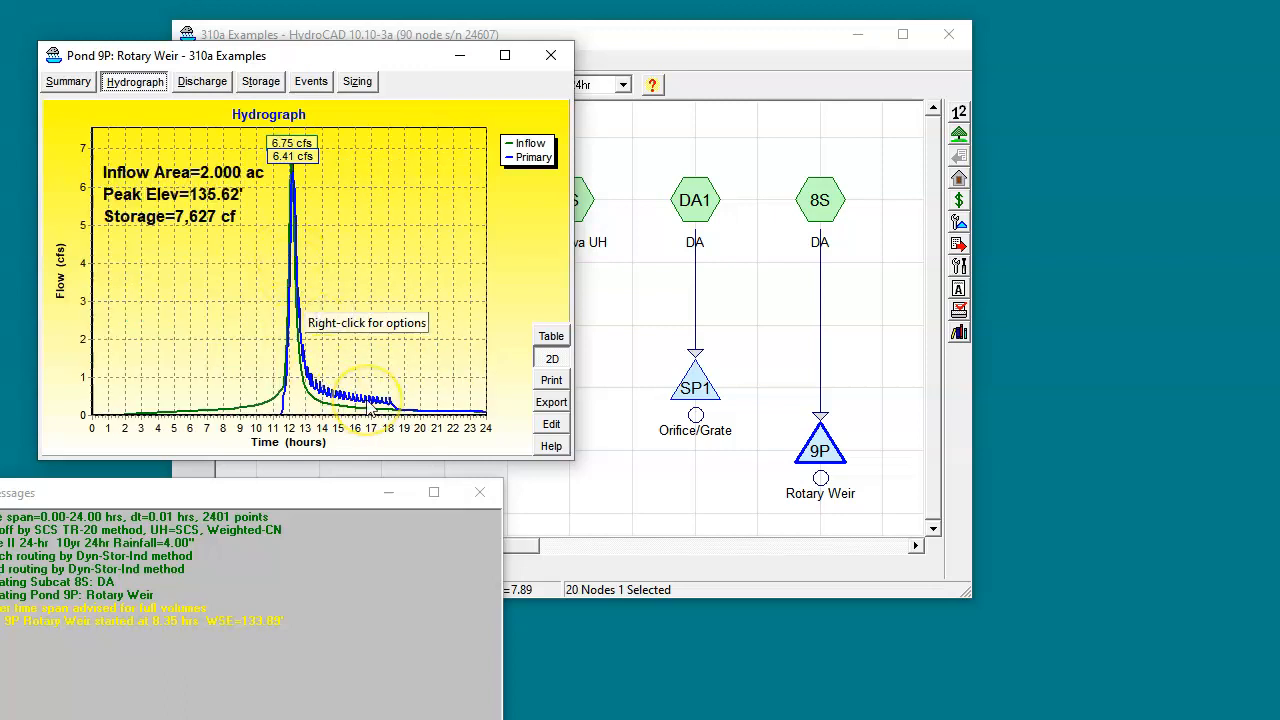
Step: Open the Rotary Weir outlet definition of pond 9P, keeping its settings and the hydrograph in view
click(551, 424)
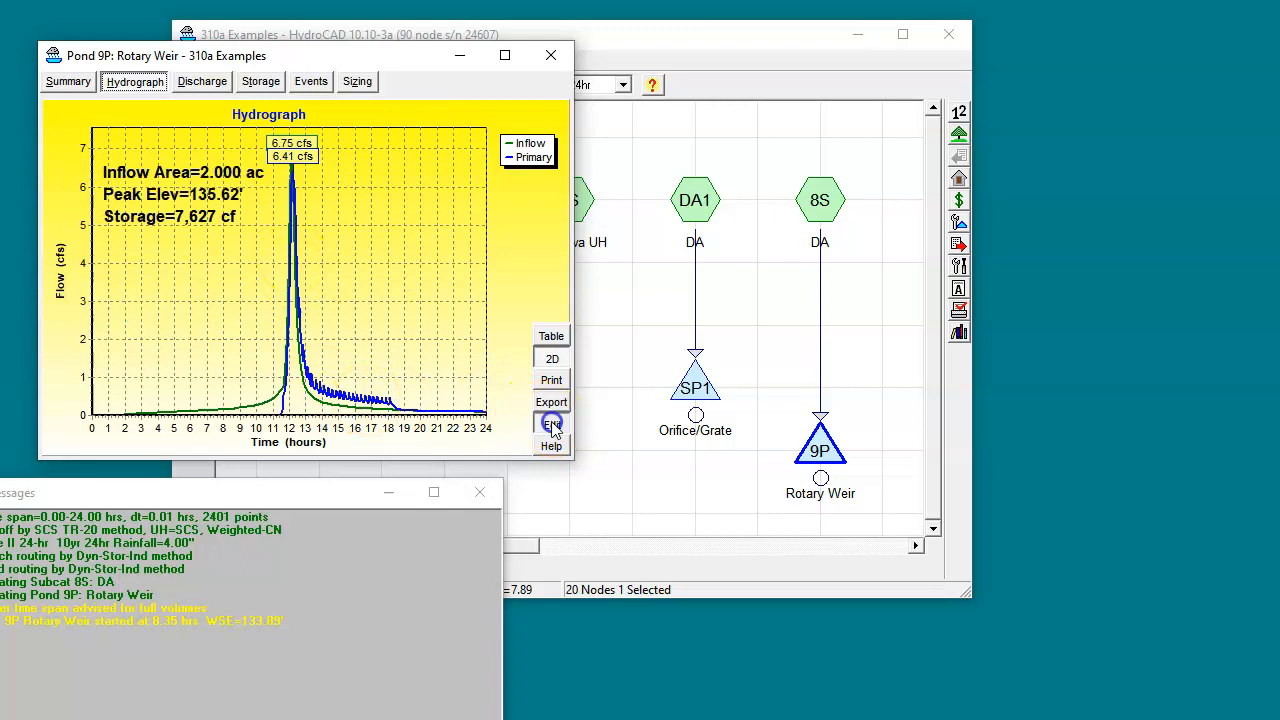
drag(522, 163, 478, 223)
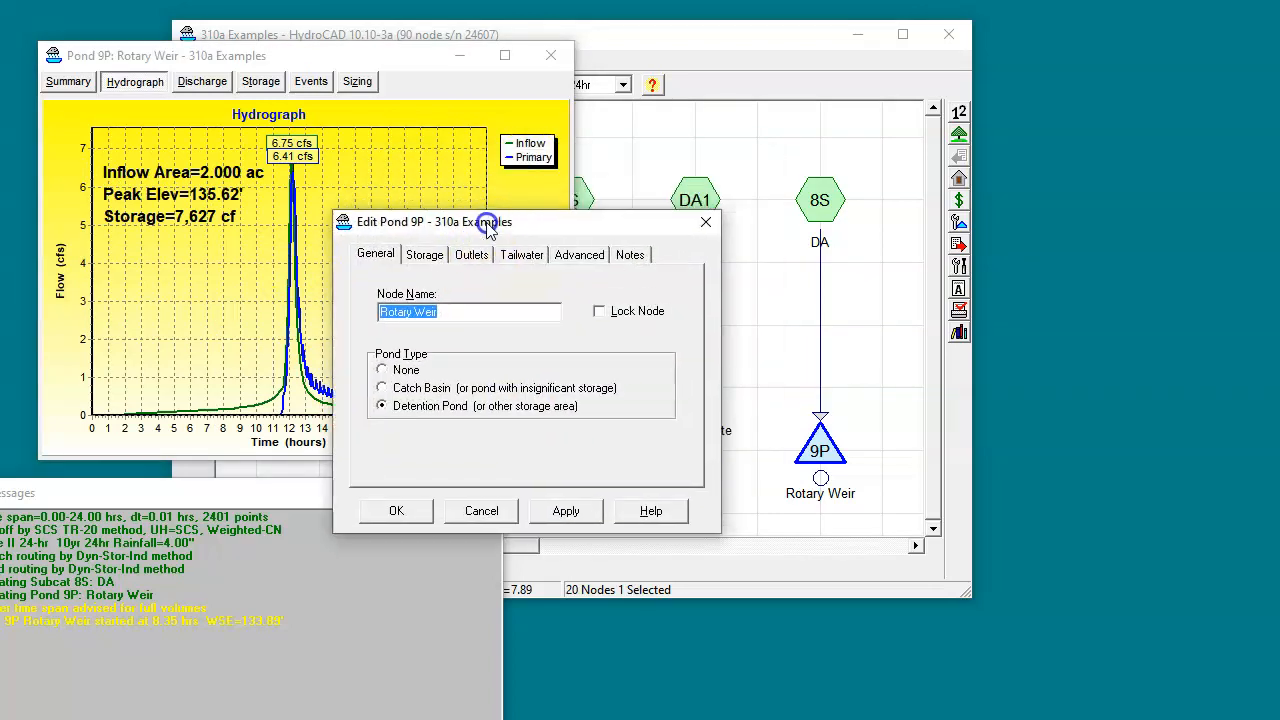
click(472, 256)
double_click(458, 301)
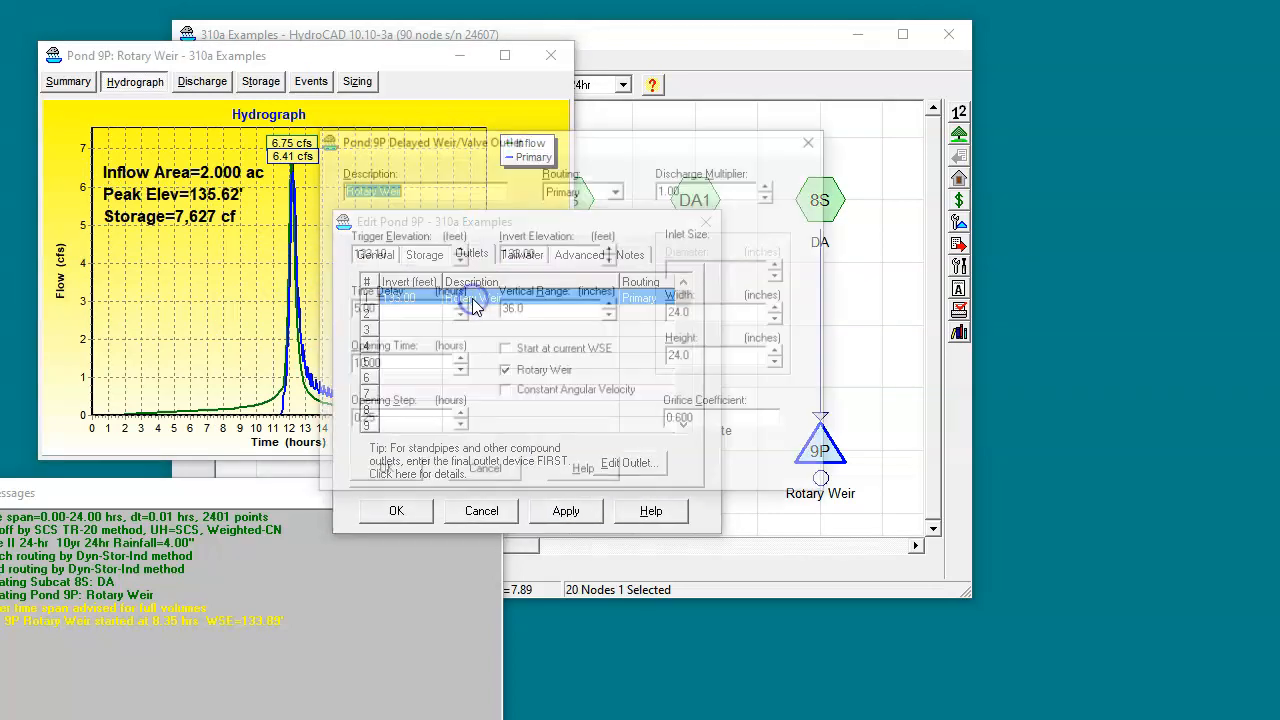
drag(591, 148, 686, 312)
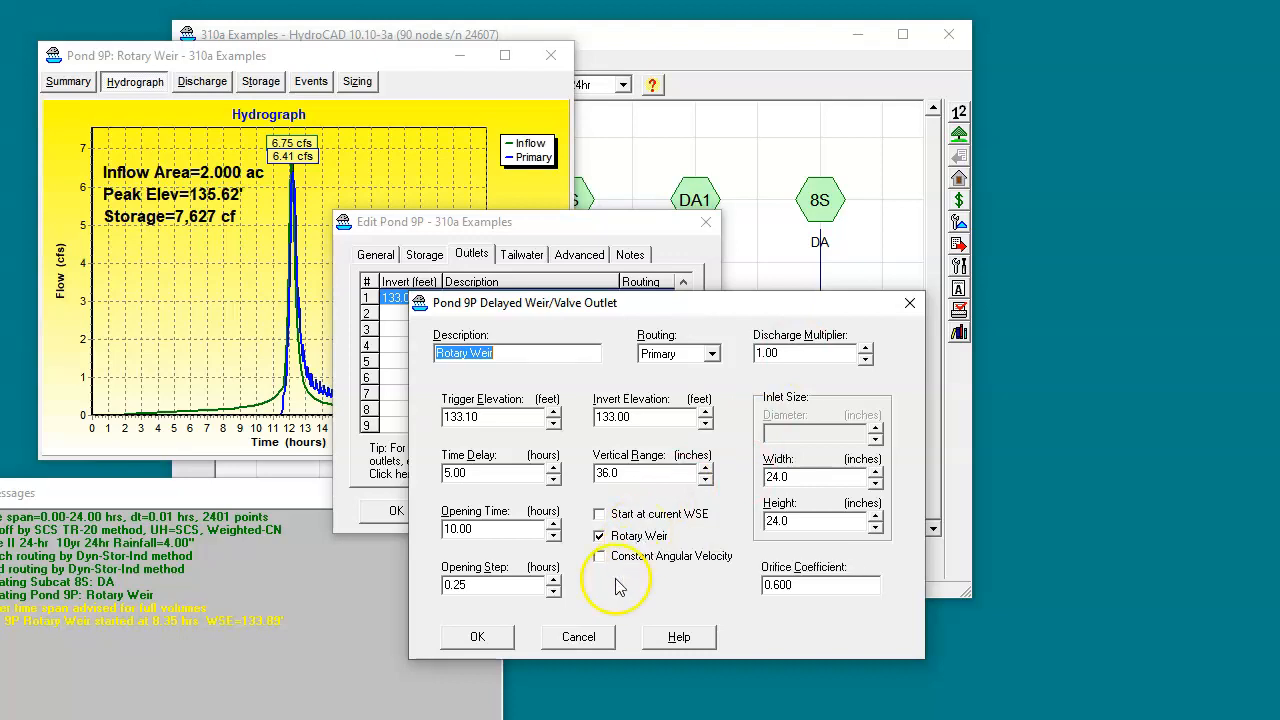
Step: Turn off the Rotary Weir option of pond 9P's outlet and review its vertical range and invert elevation
click(600, 537)
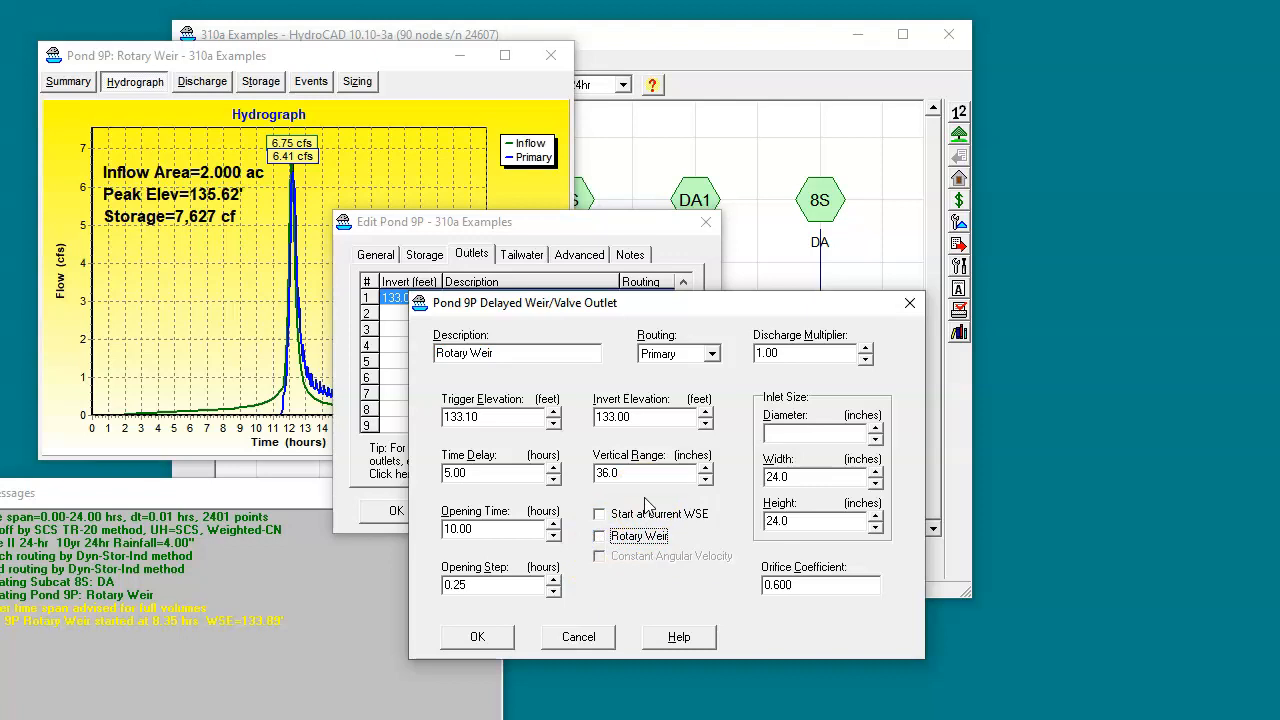
click(617, 474)
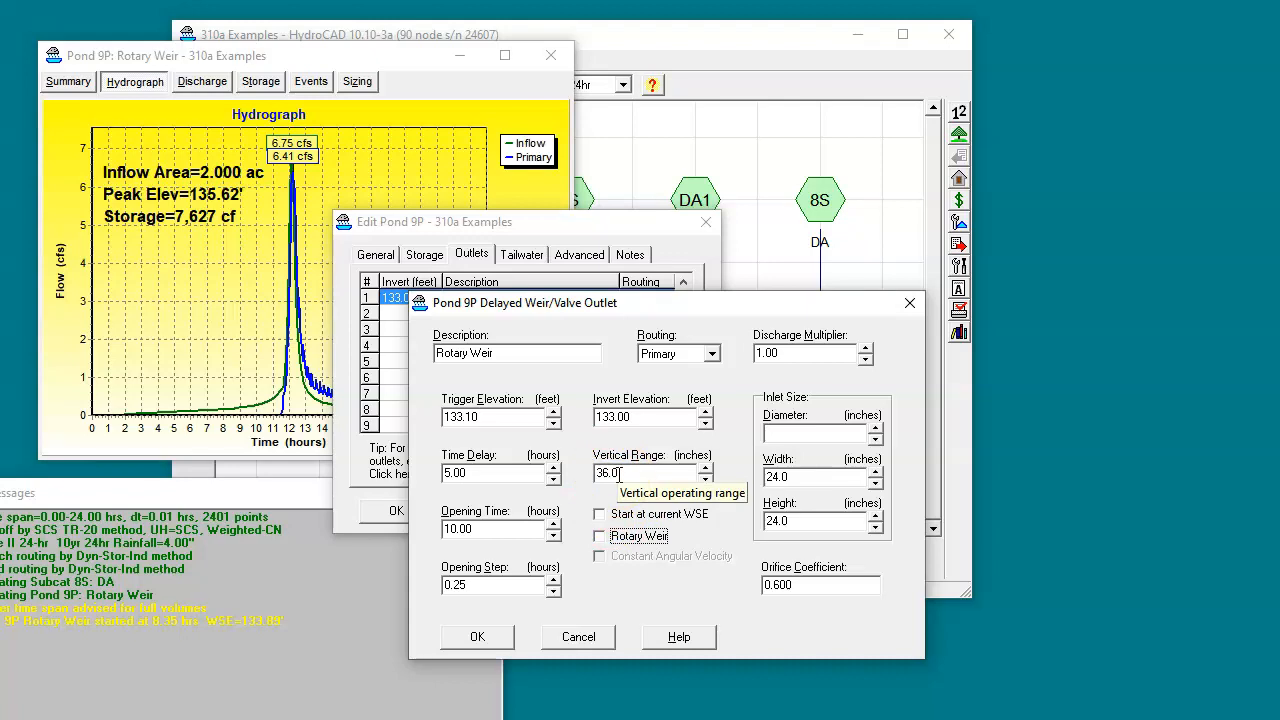
click(640, 418)
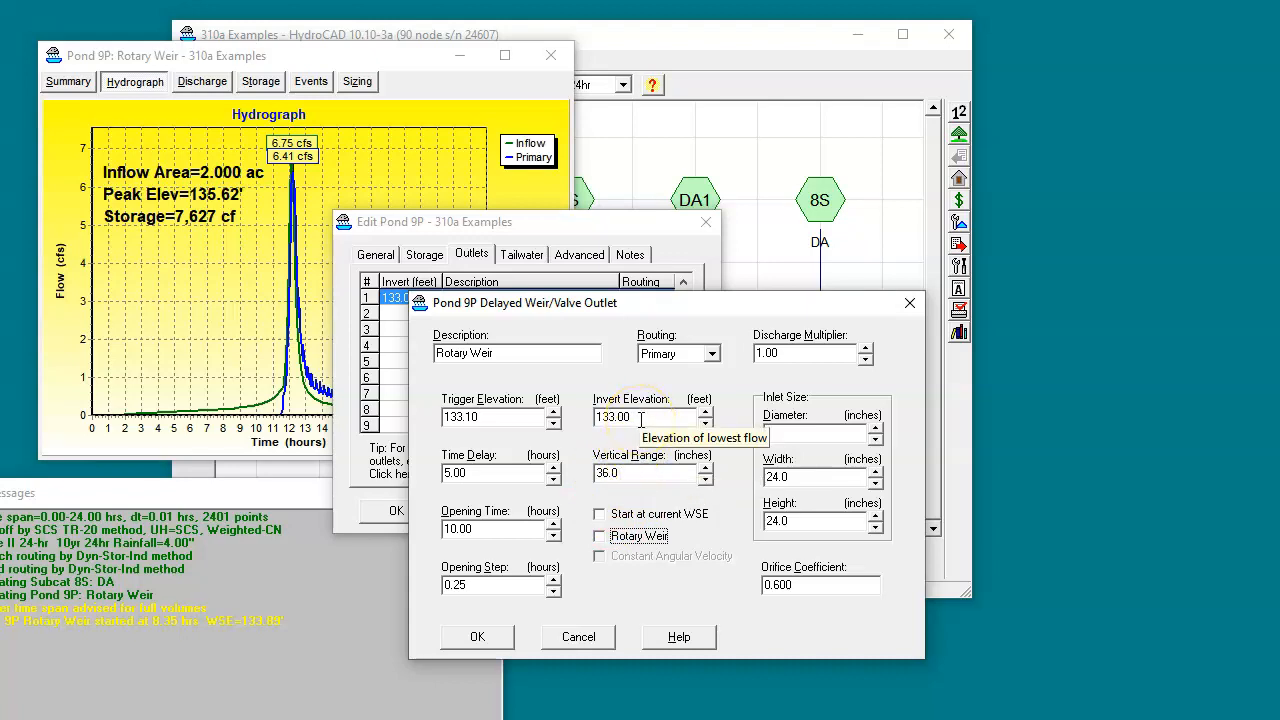
Step: Review the opening step, time delay and opening time of pond 9P's delayed weir outlet
click(482, 585)
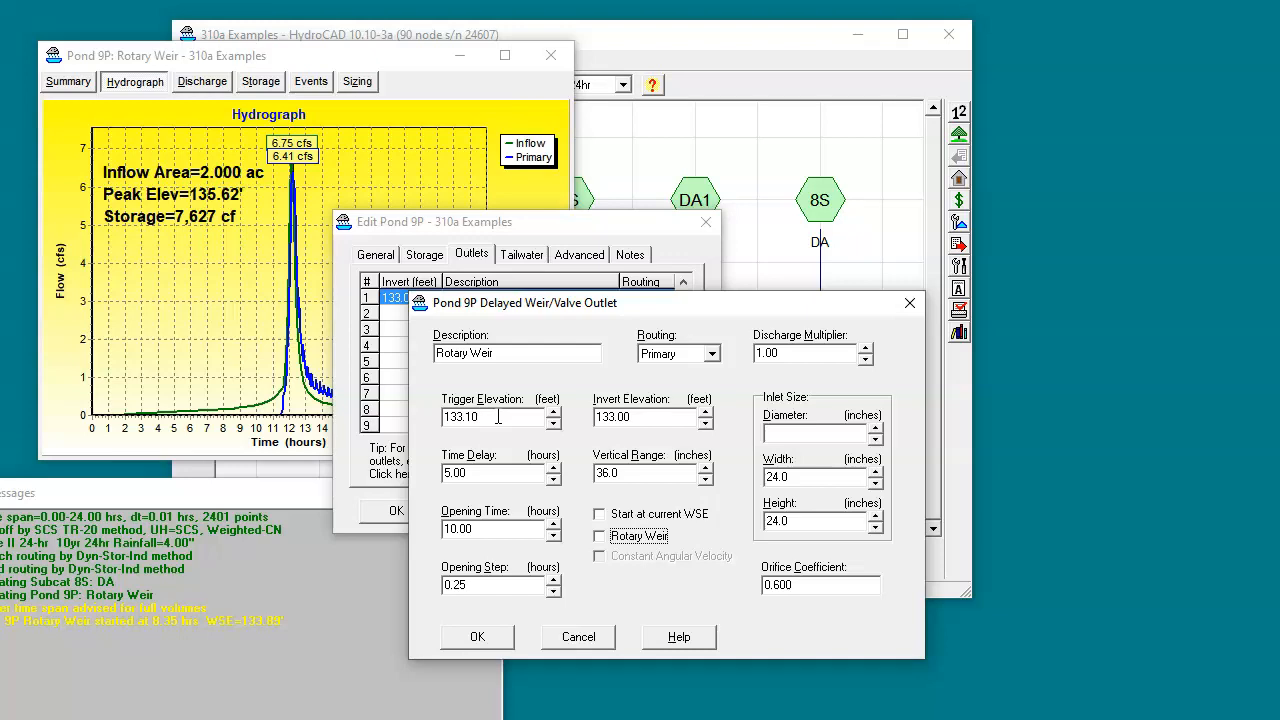
click(492, 472)
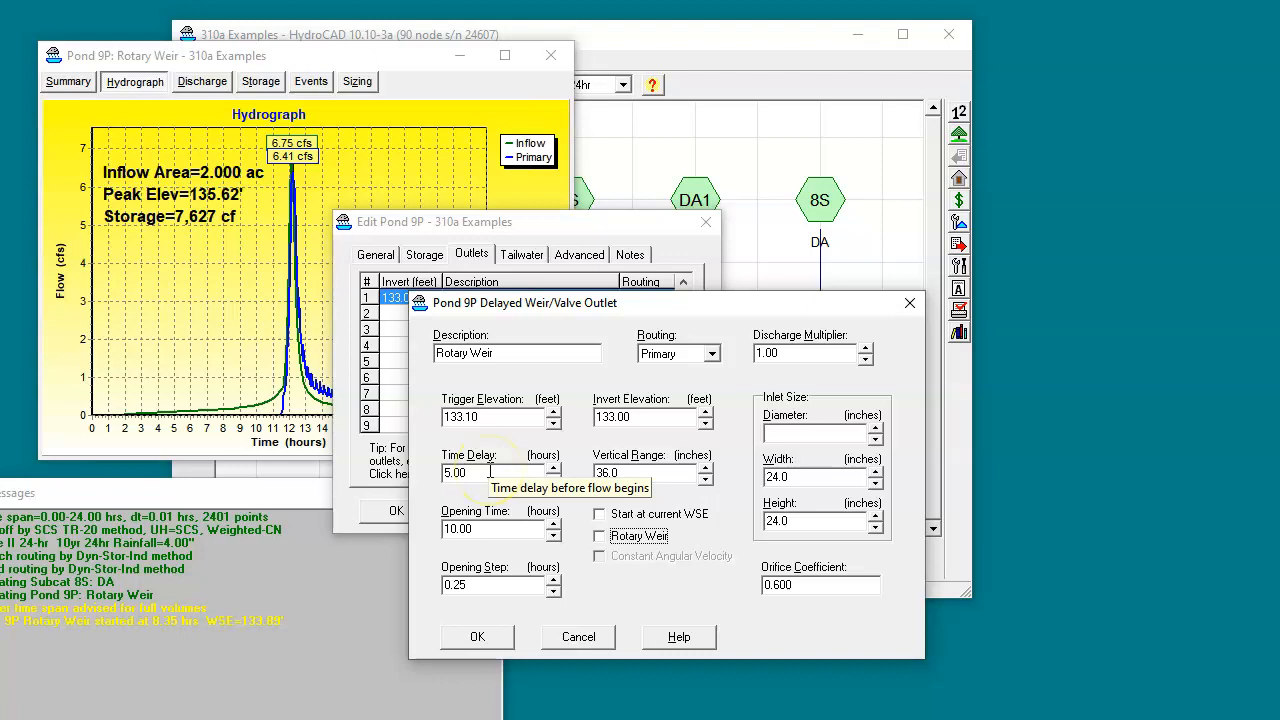
click(492, 526)
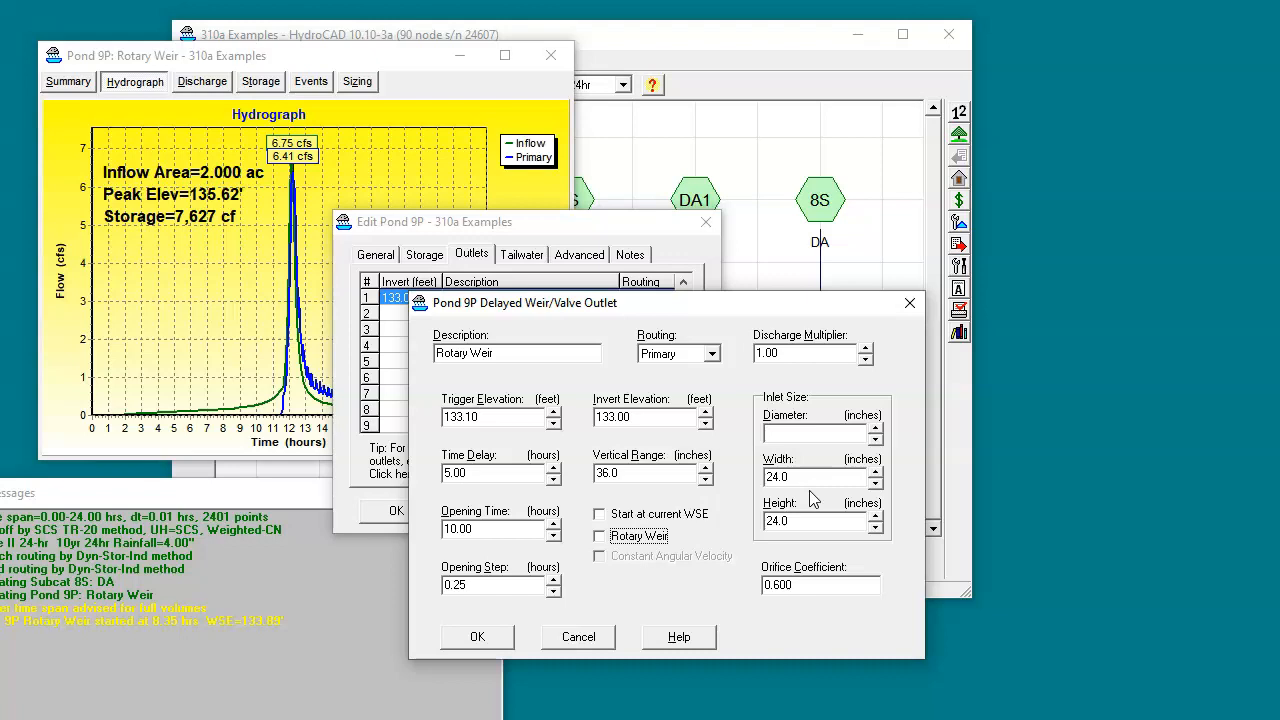
Step: Open the help for the Delayed Weir/Valve outlet, and read its notes and the linked rotary weir topic
click(672, 637)
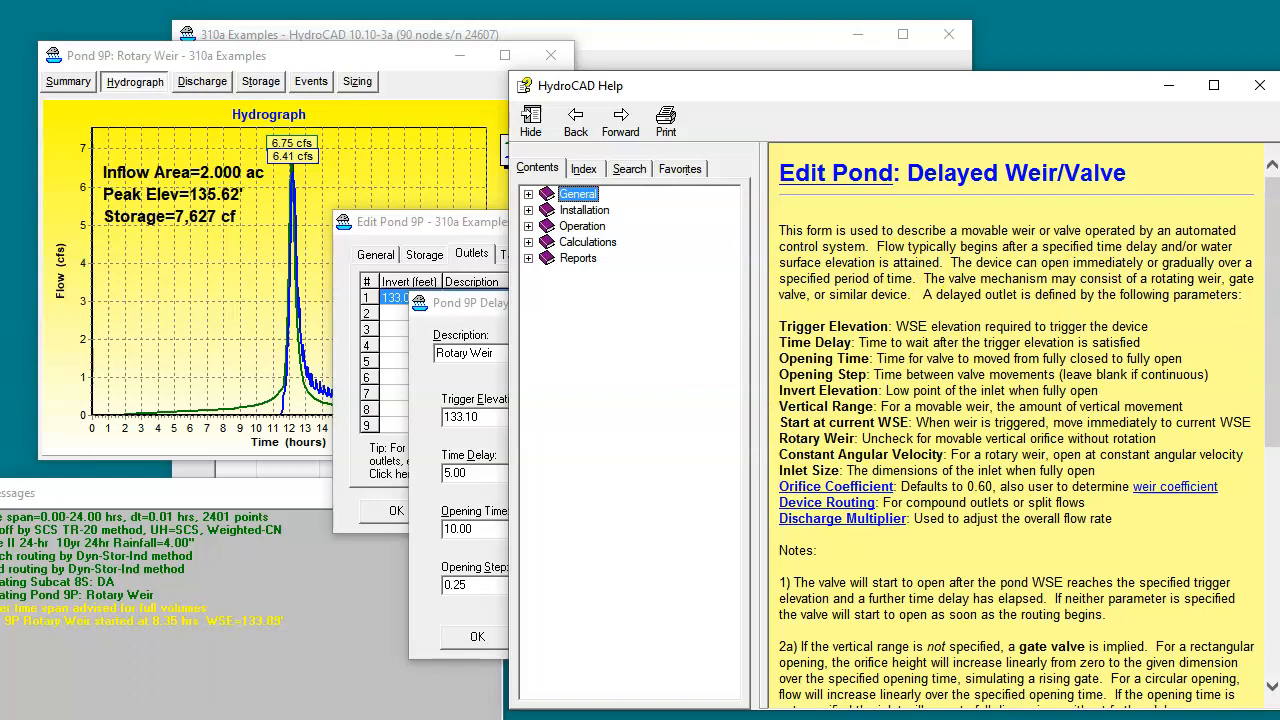
drag(1090, 97, 1066, 91)
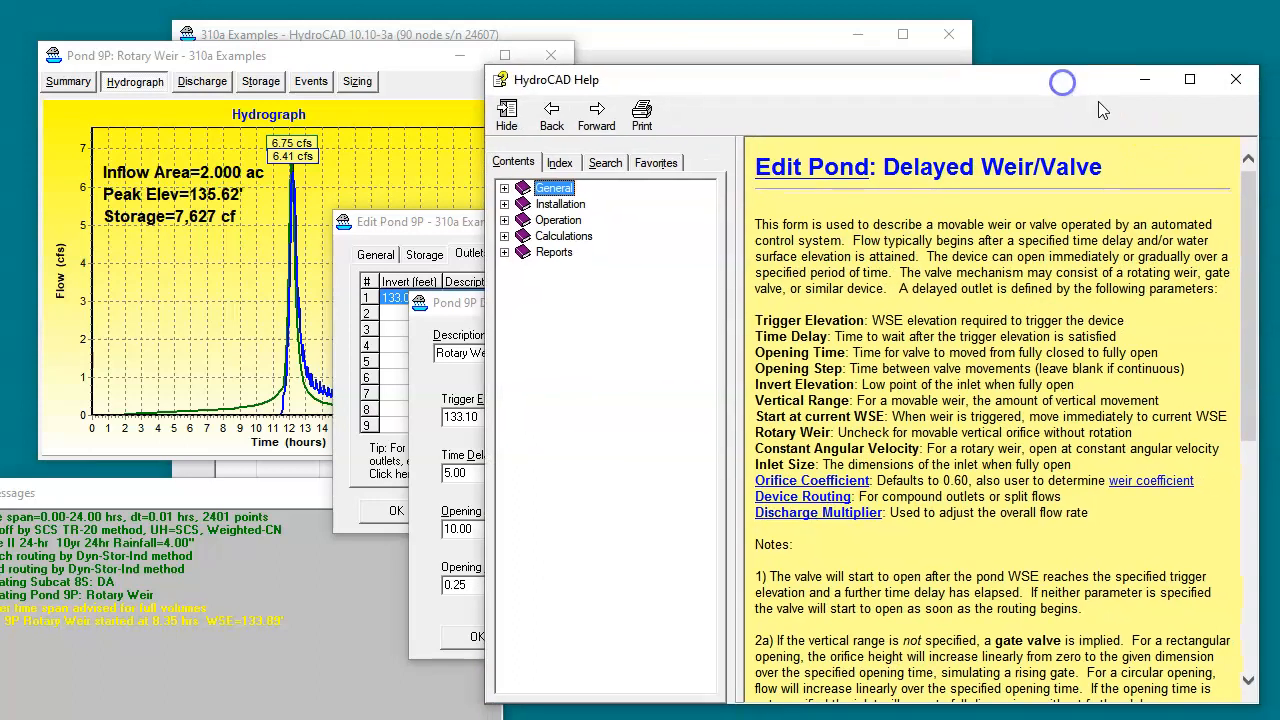
drag(1257, 300, 1270, 530)
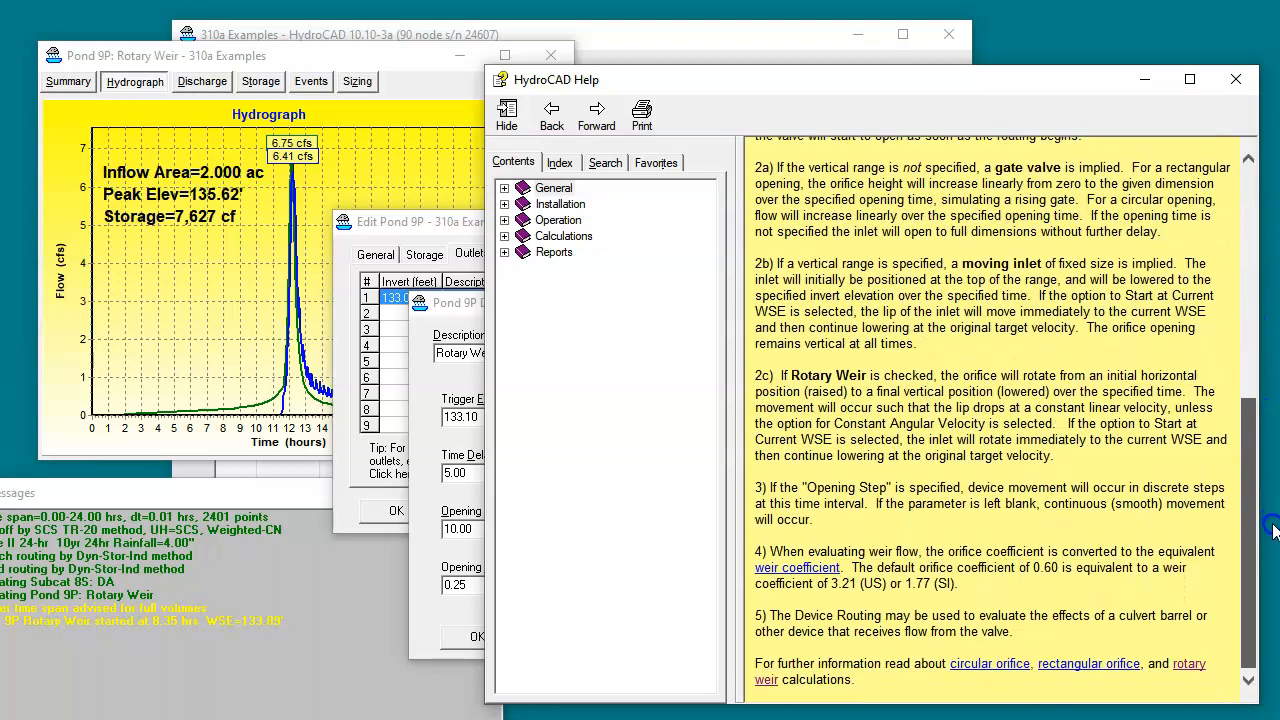
click(1180, 665)
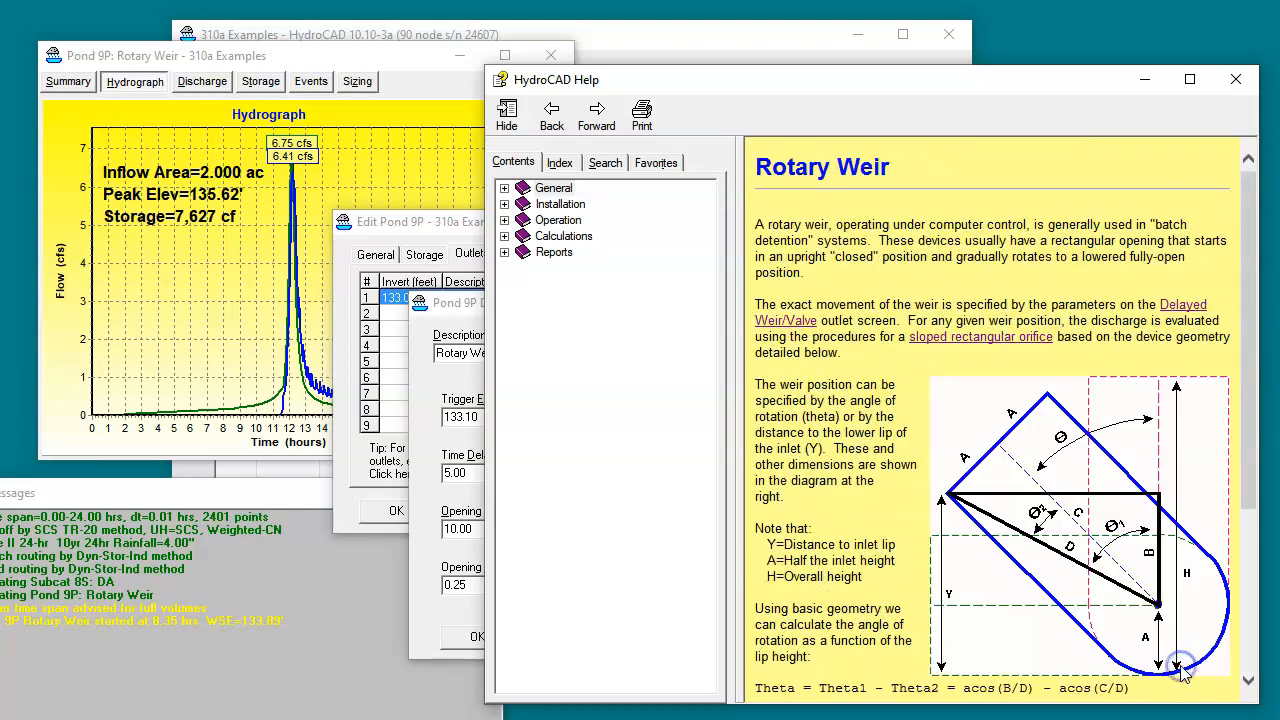
drag(925, 79, 812, 66)
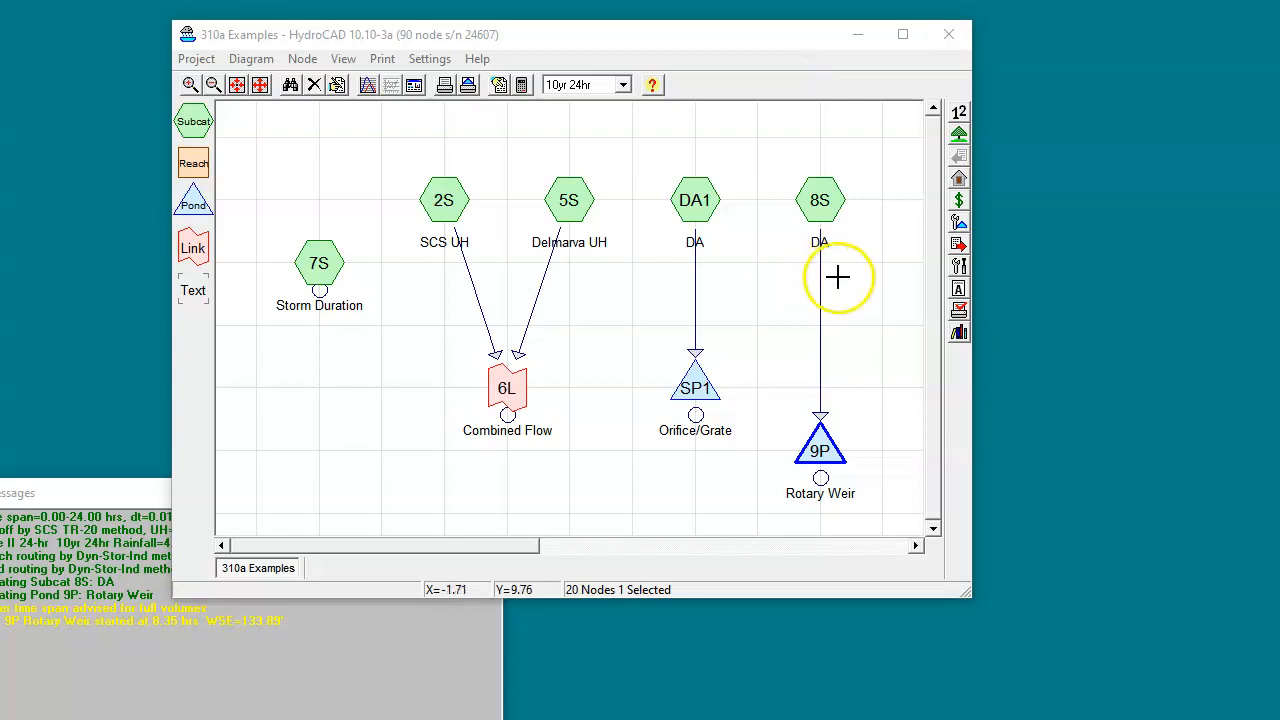
Step: Find the Channel Outlet example in the diagram, view the stage-discharge curve of reach 7R, and close its report
drag(869, 331, 477, 329)
drag(746, 323, 481, 308)
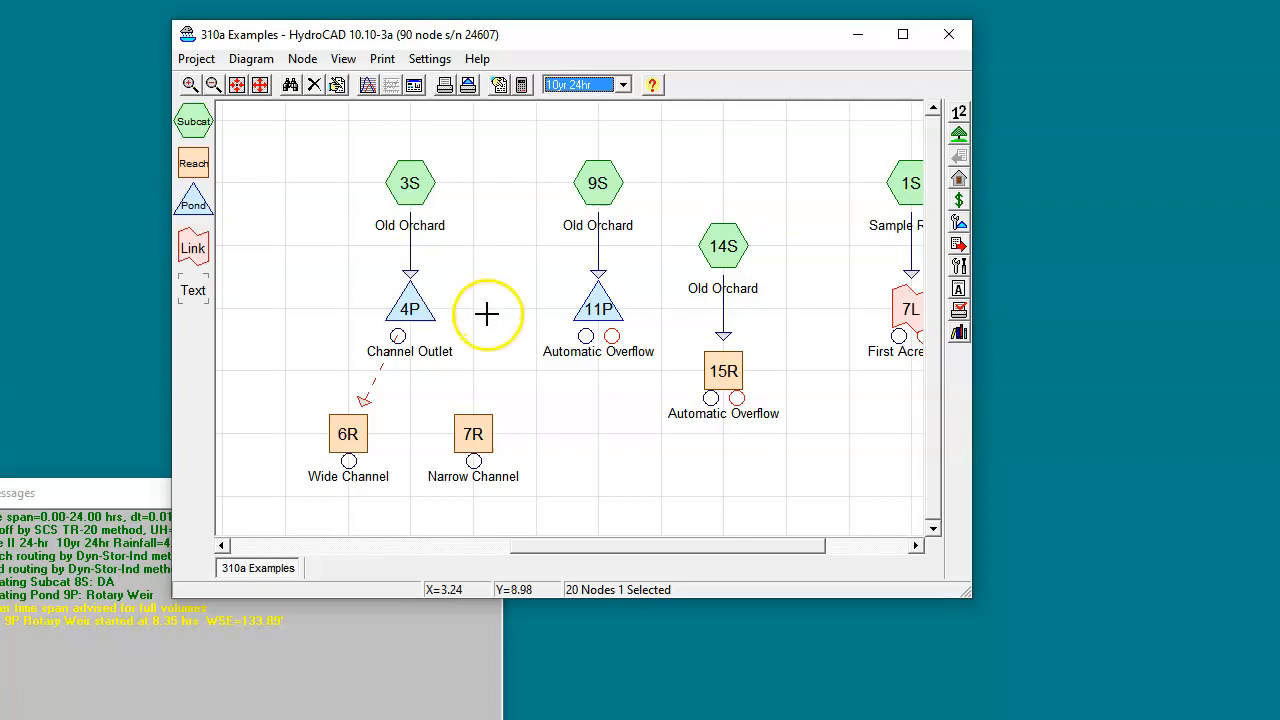
click(426, 306)
click(346, 431)
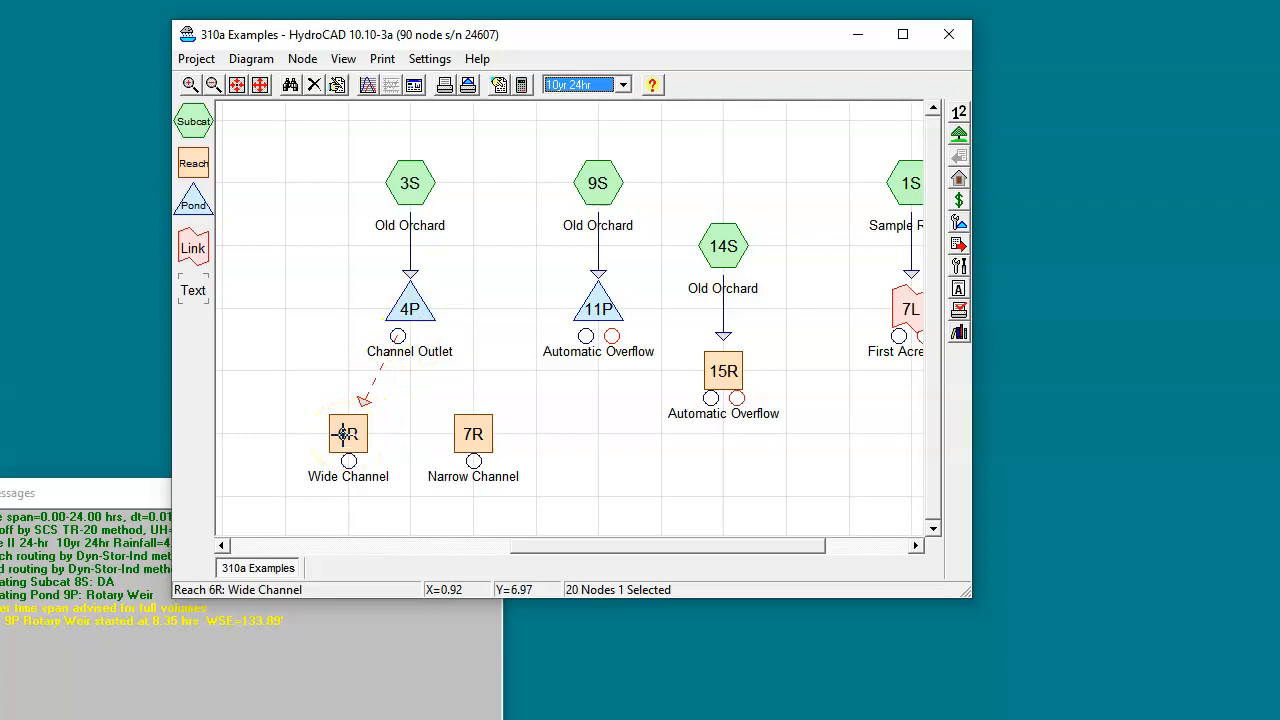
double_click(471, 432)
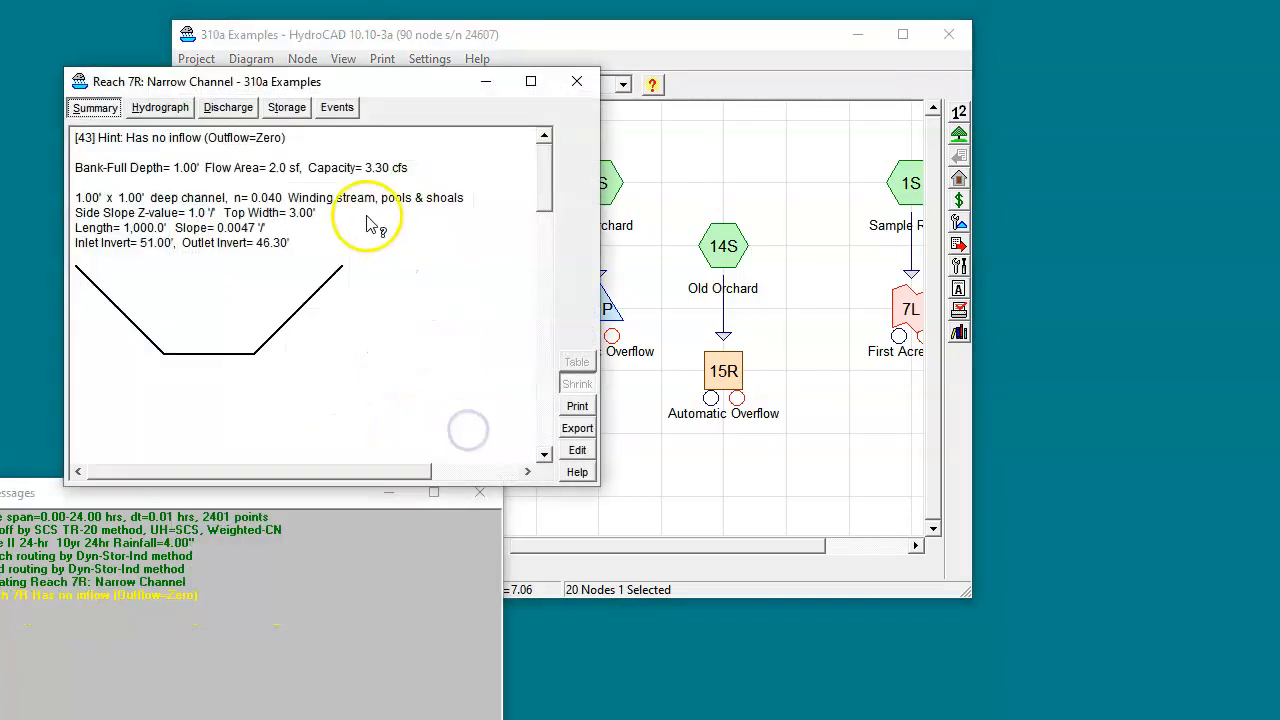
click(222, 110)
drag(365, 94, 969, 138)
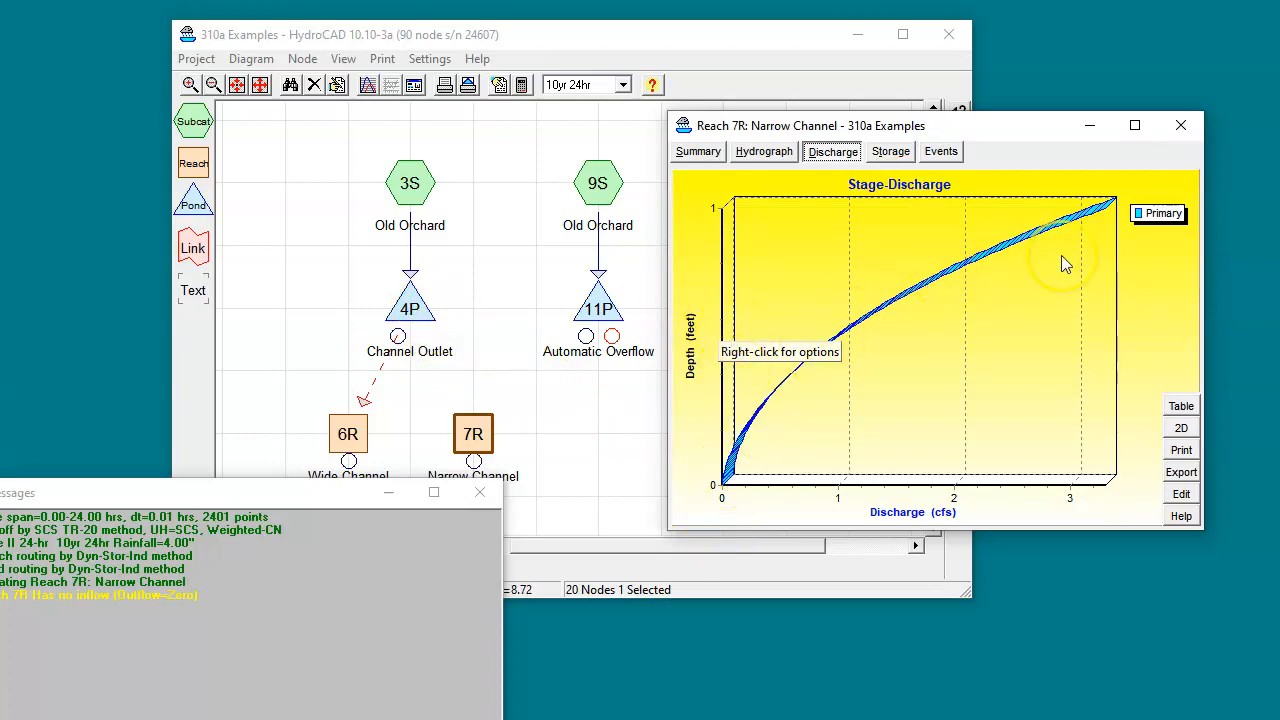
click(1181, 127)
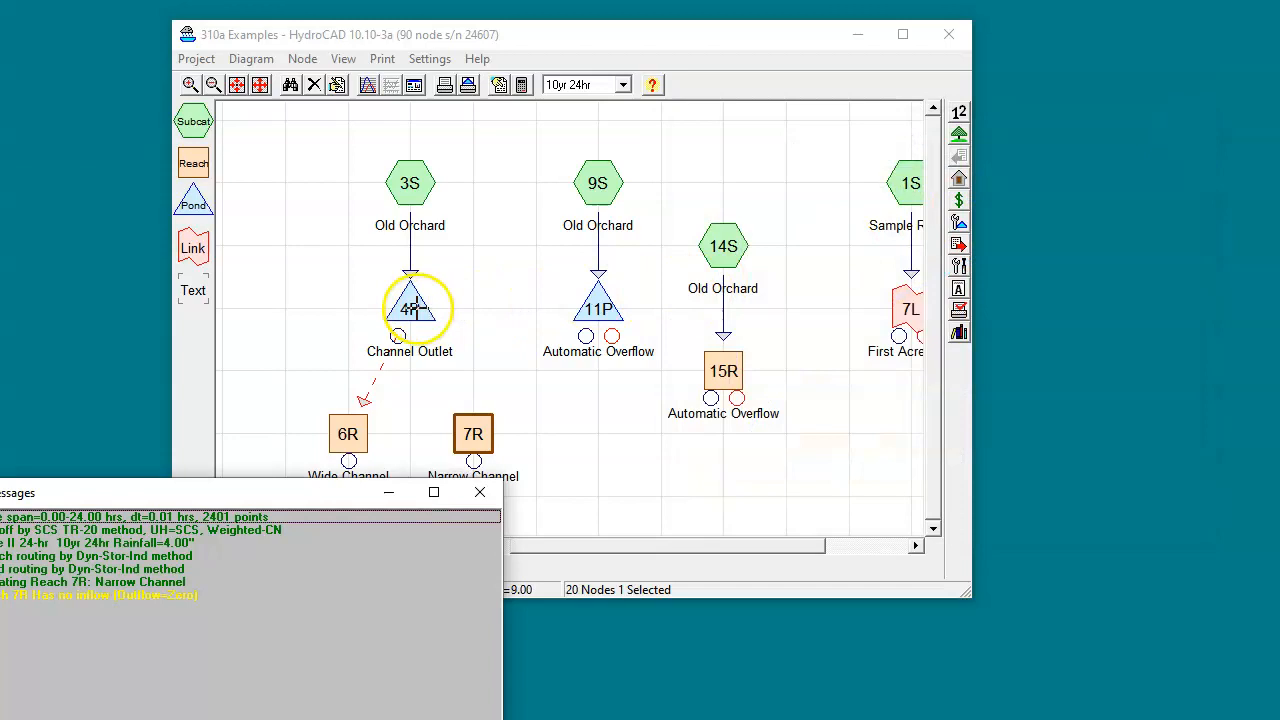
Step: Open pond 4P's Channel Outlet definition, review its routing and invert source, and close the outlet and pond editors keeping the settings
right_click(424, 316)
click(452, 321)
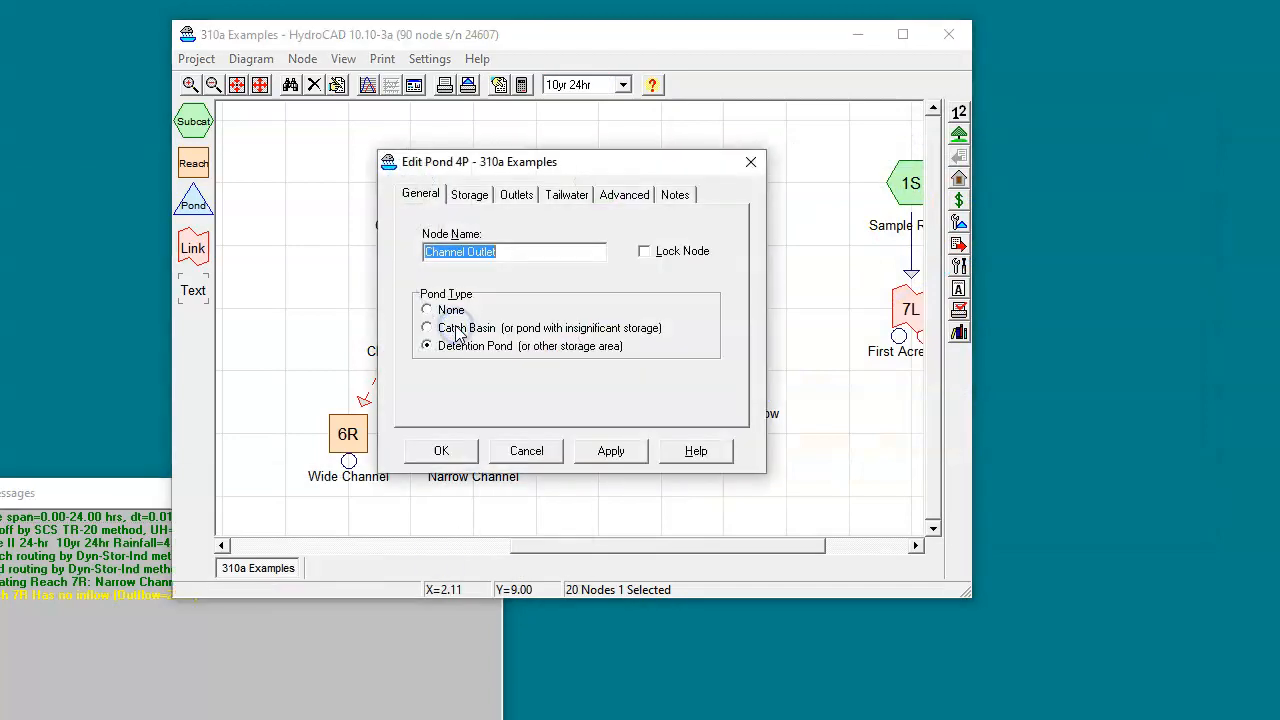
click(516, 195)
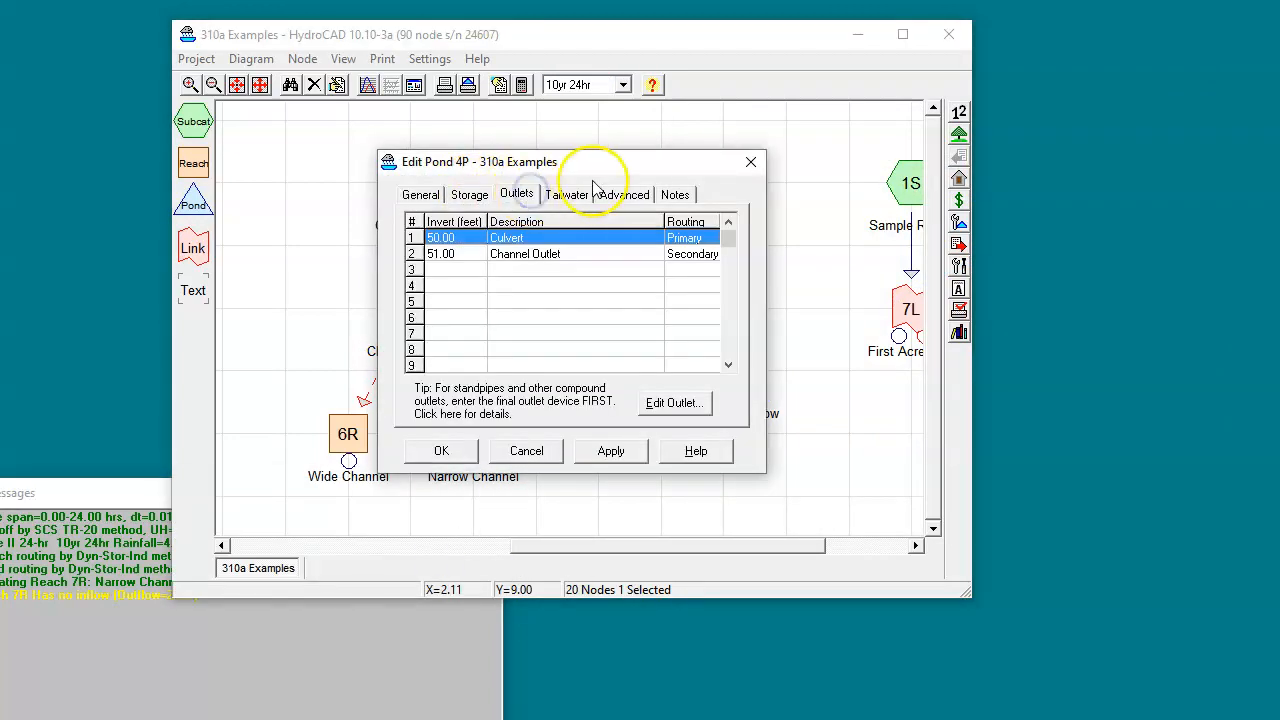
drag(587, 175, 827, 195)
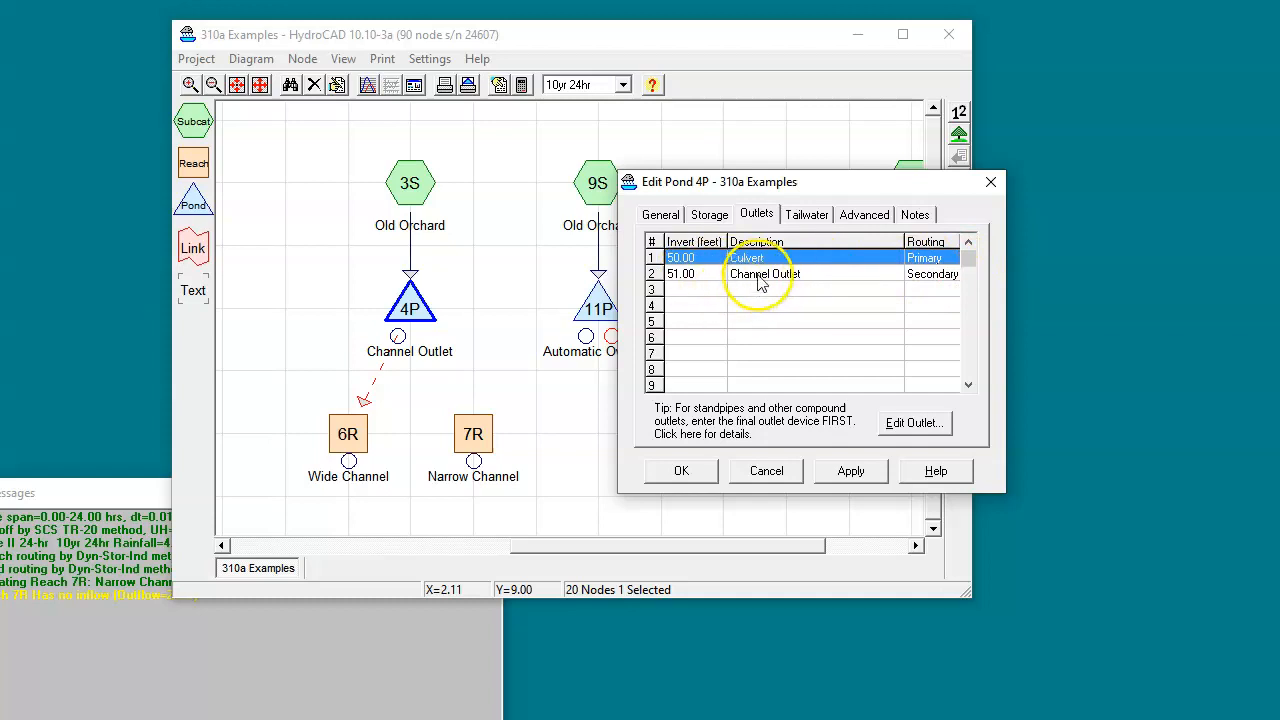
double_click(760, 276)
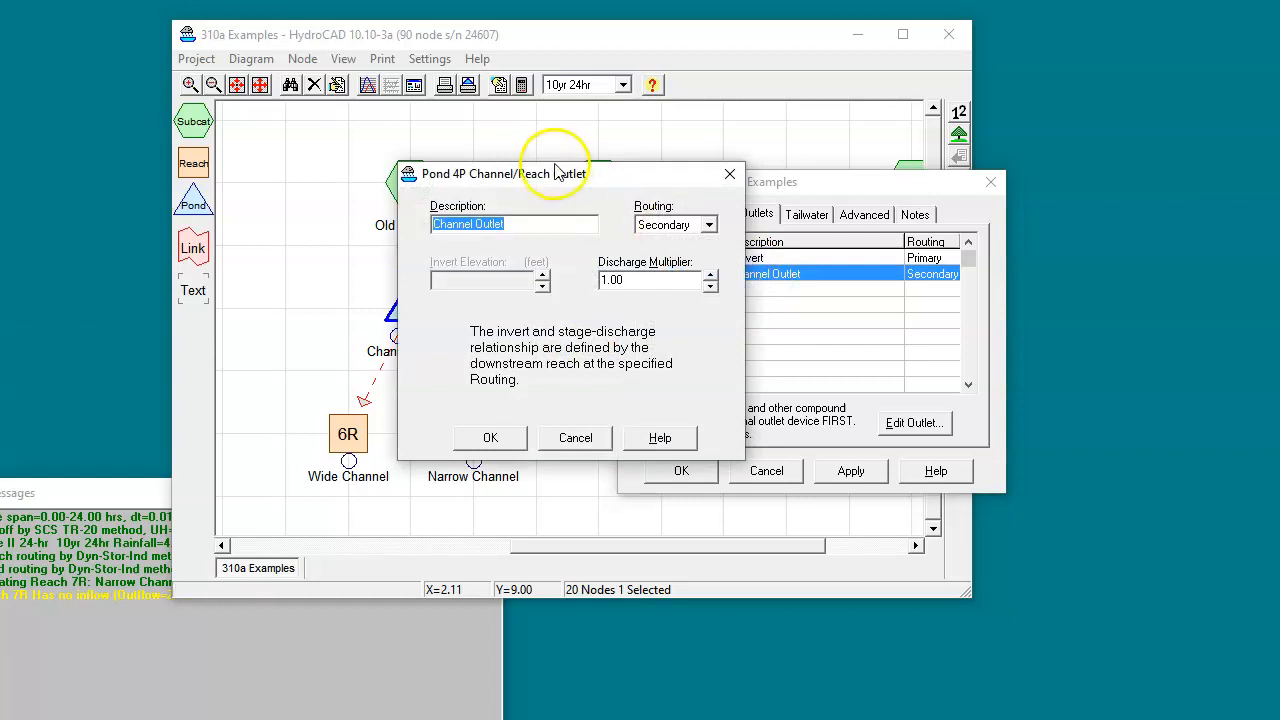
drag(565, 177, 722, 272)
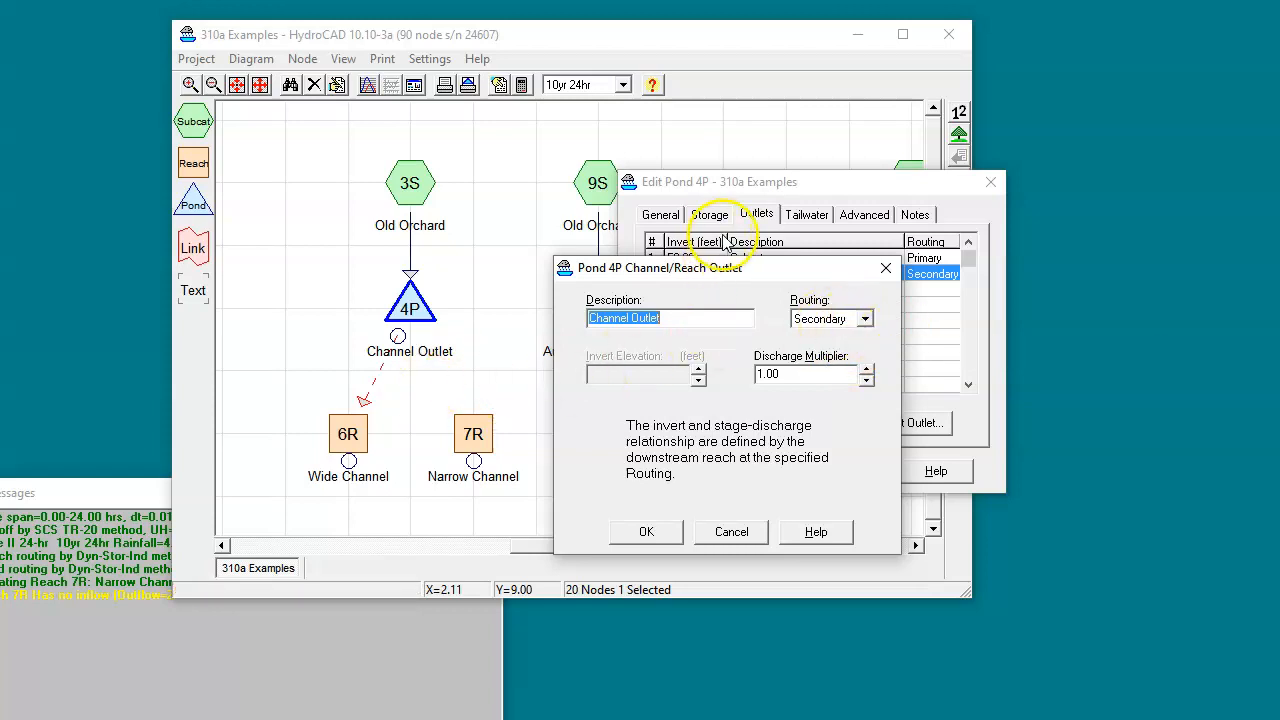
drag(761, 268, 754, 322)
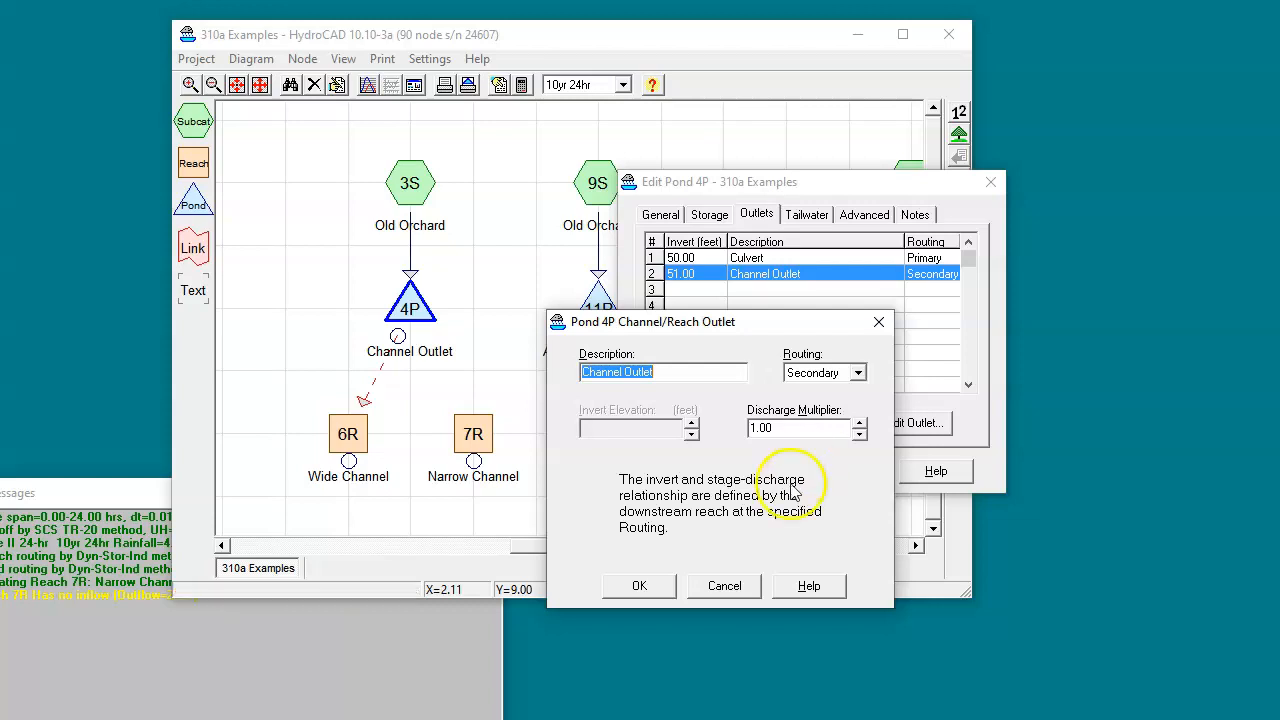
click(638, 586)
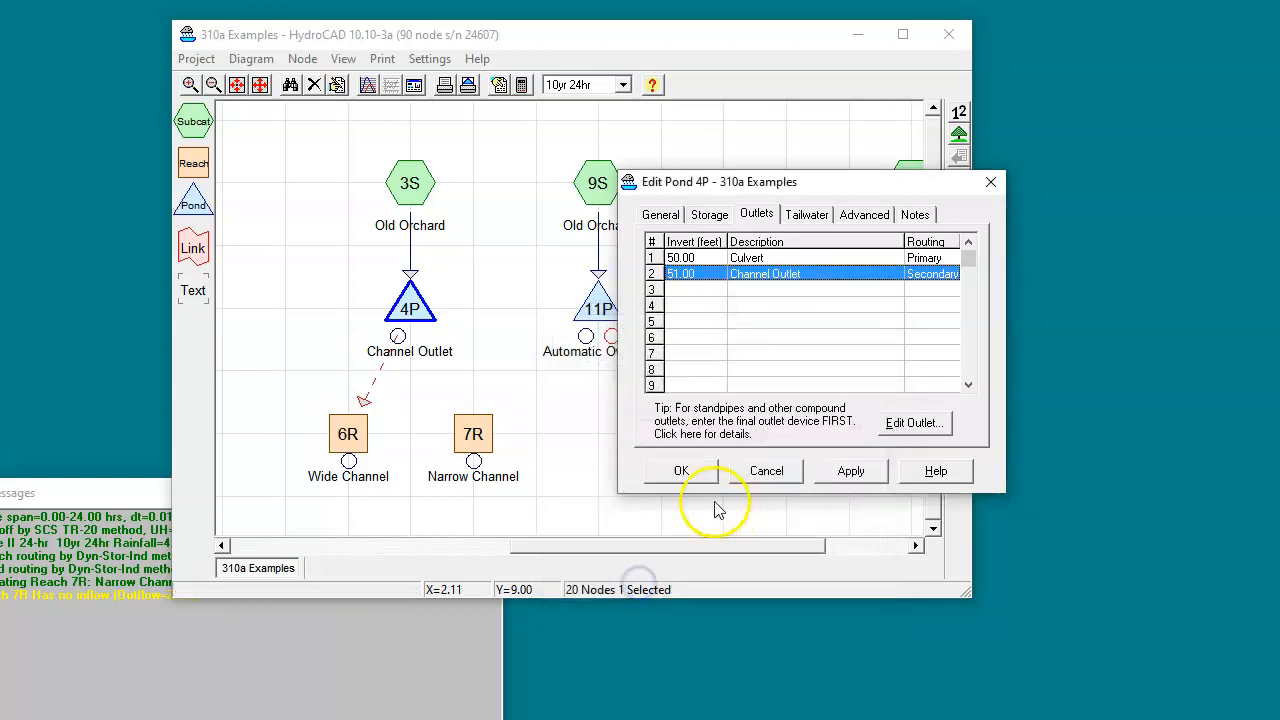
click(681, 469)
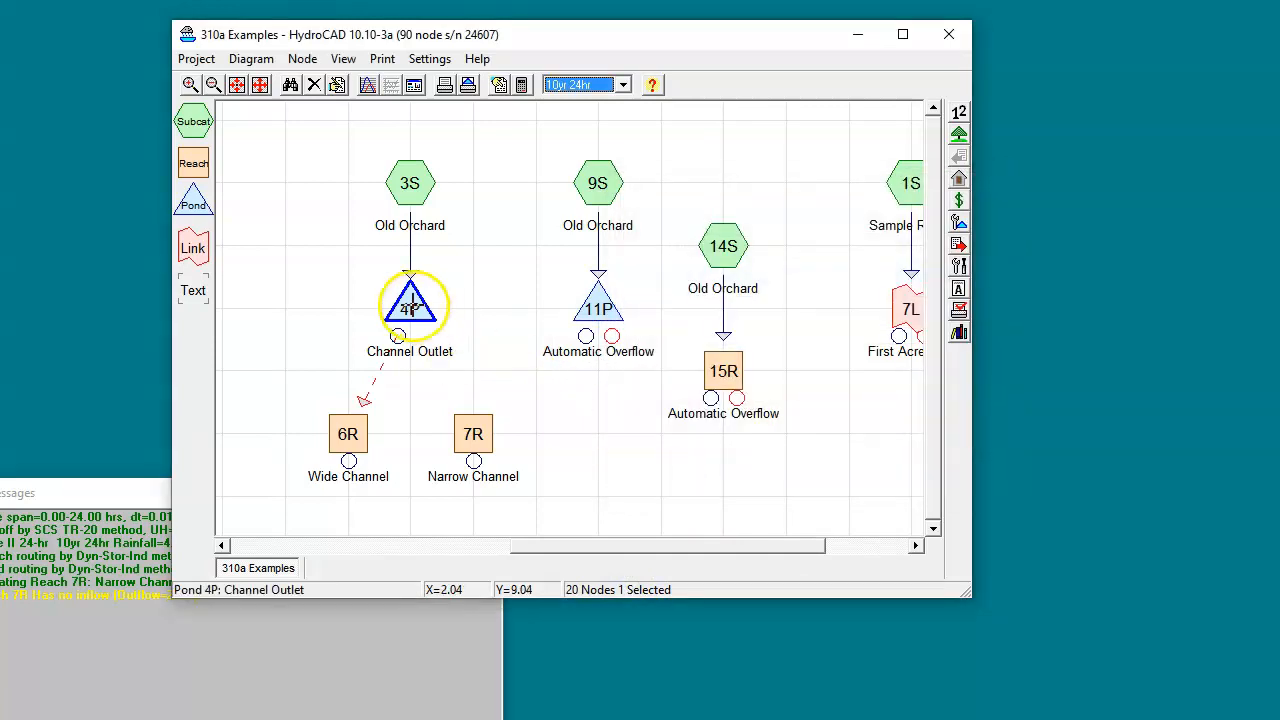
Step: Show pond 4P's hydrograph and arrange its report beside the routing diagram
double_click(428, 310)
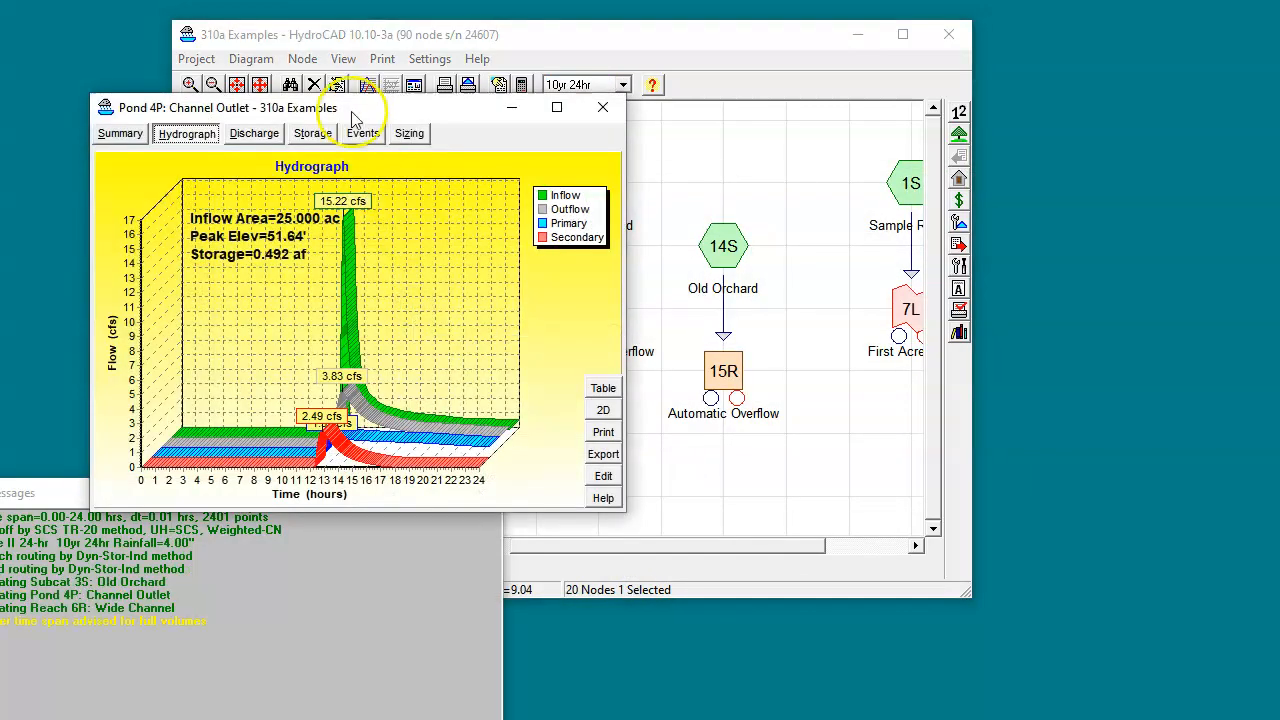
drag(341, 107, 297, 46)
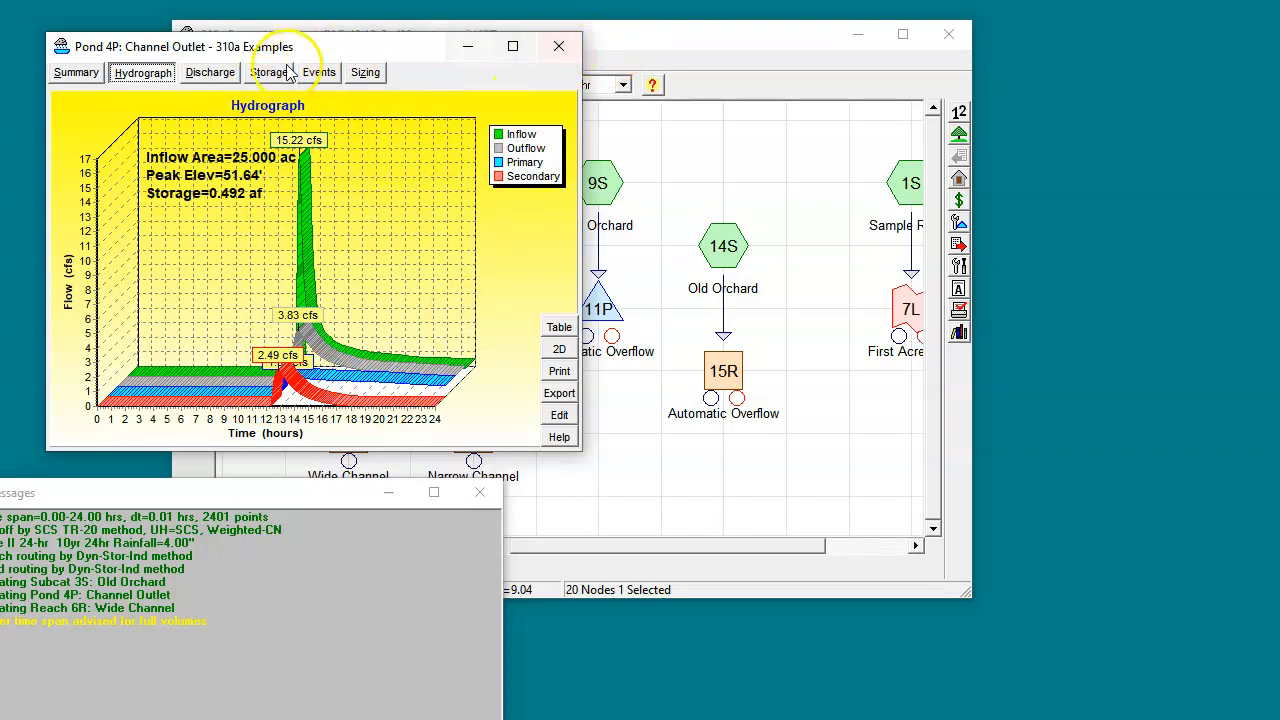
drag(610, 40, 922, 106)
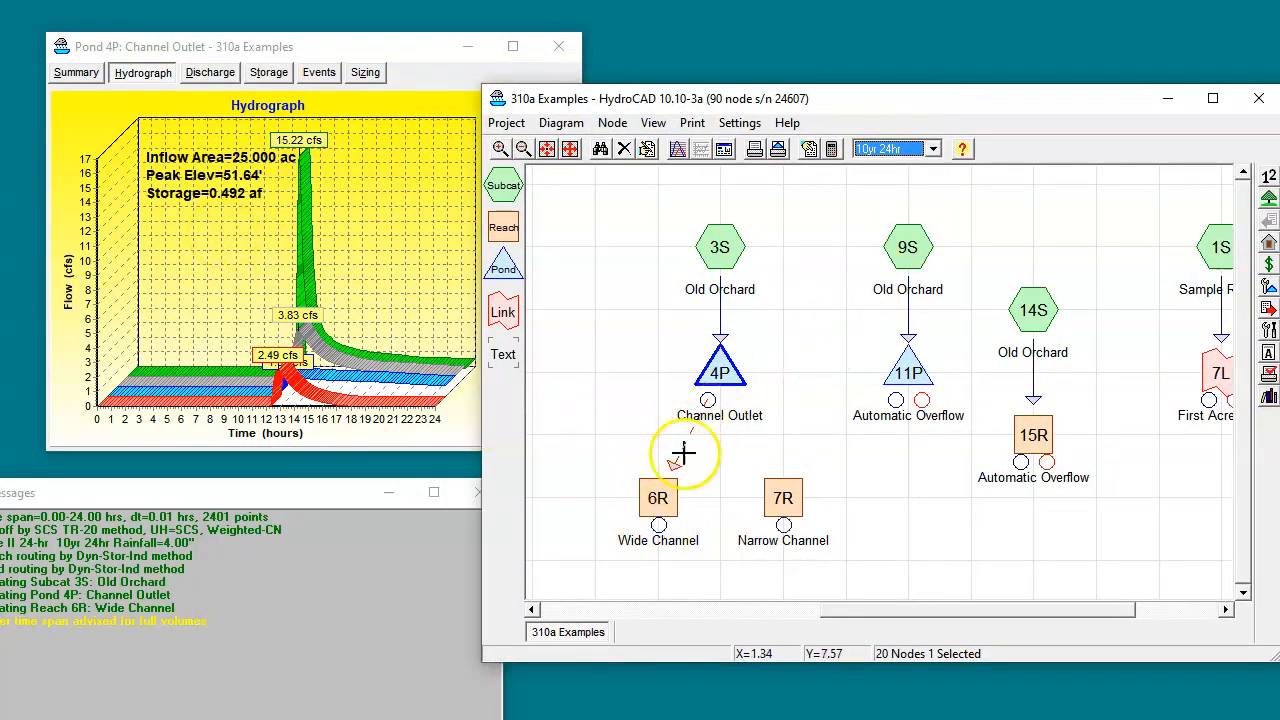
Step: Reroute pond 4P's secondary outflow from reach 6R to reach 7R
mouse_move(771, 507)
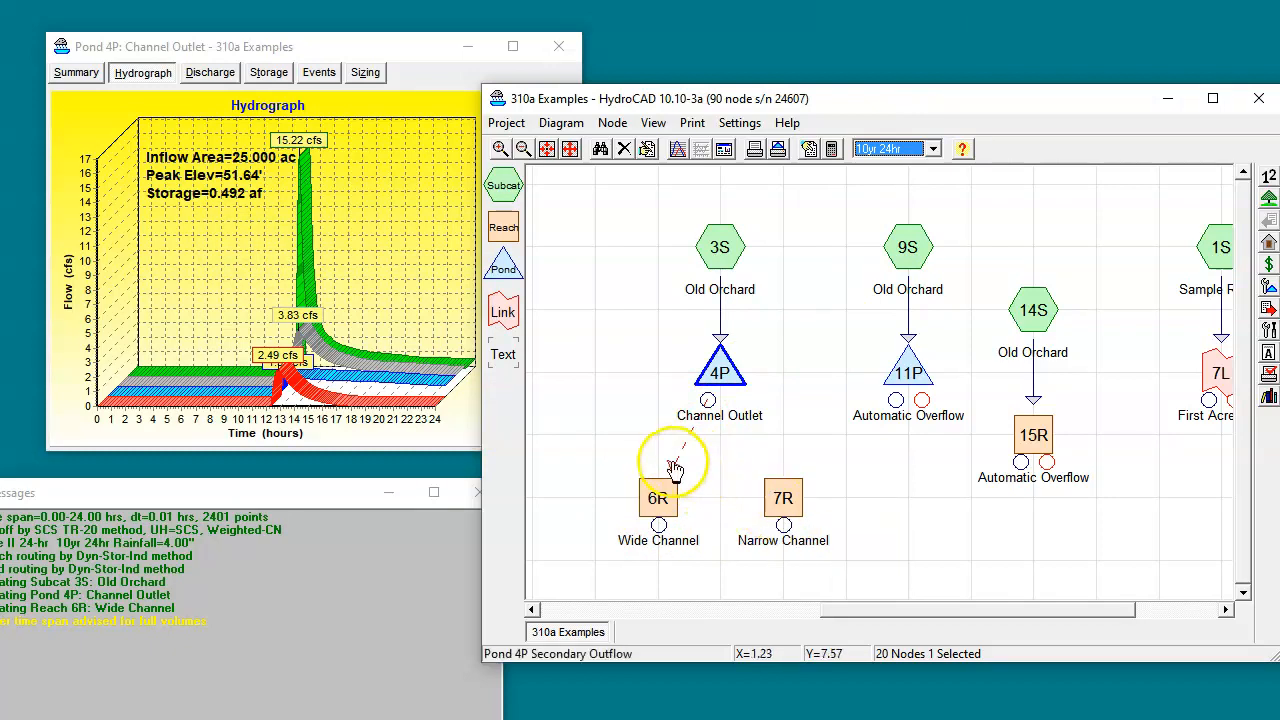
mouse_move(675, 470)
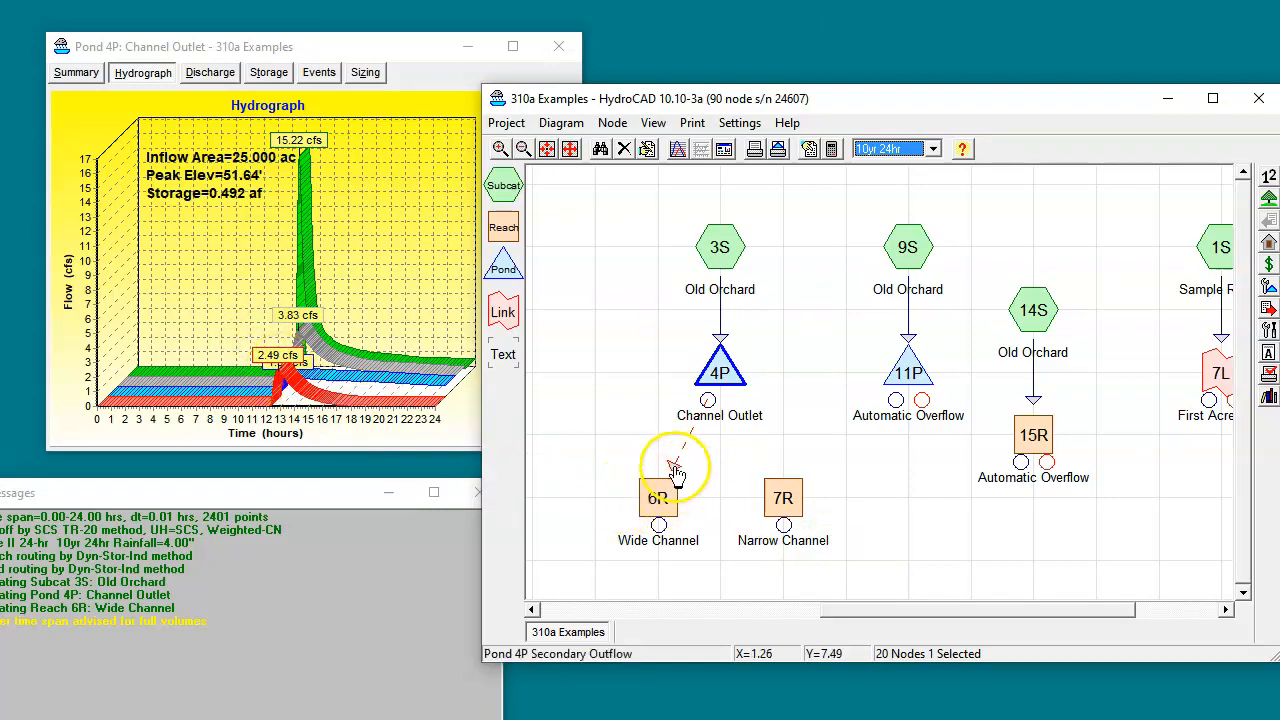
drag(676, 470, 779, 491)
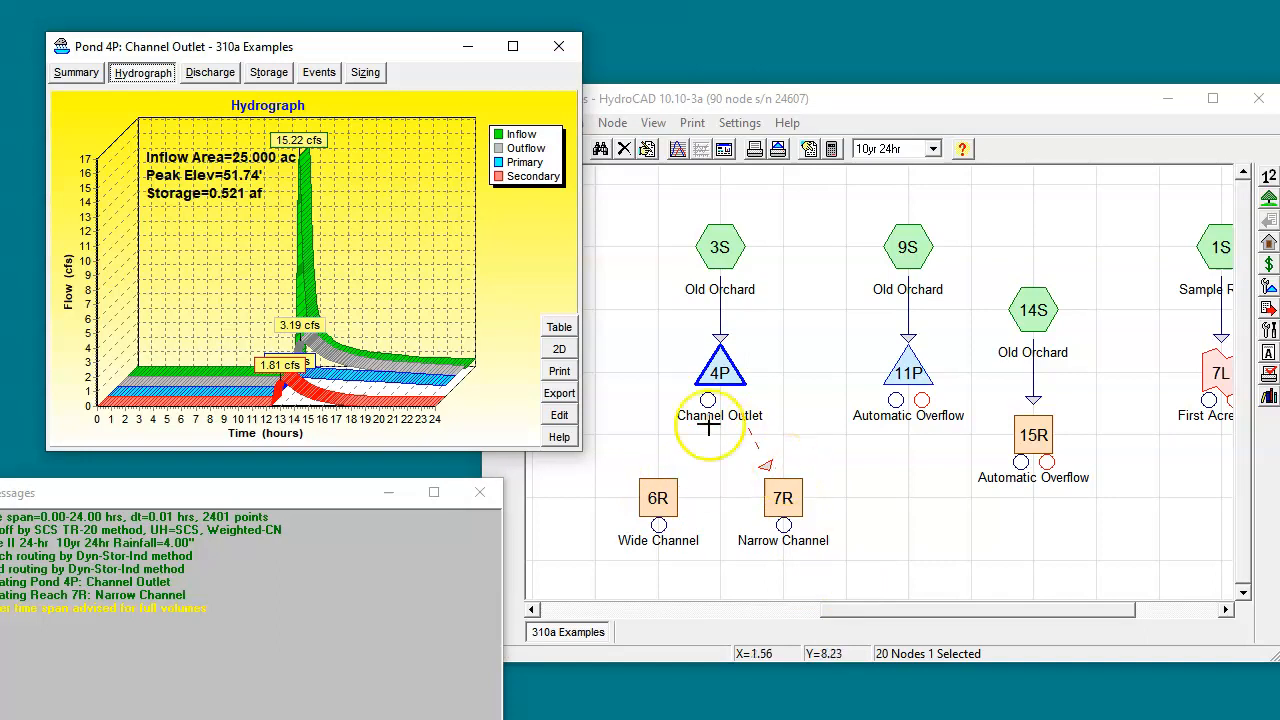
Step: Show pond 4P's stage-discharge curves in 2D and compare them with the stage-discharge curve of reach 7R
click(212, 76)
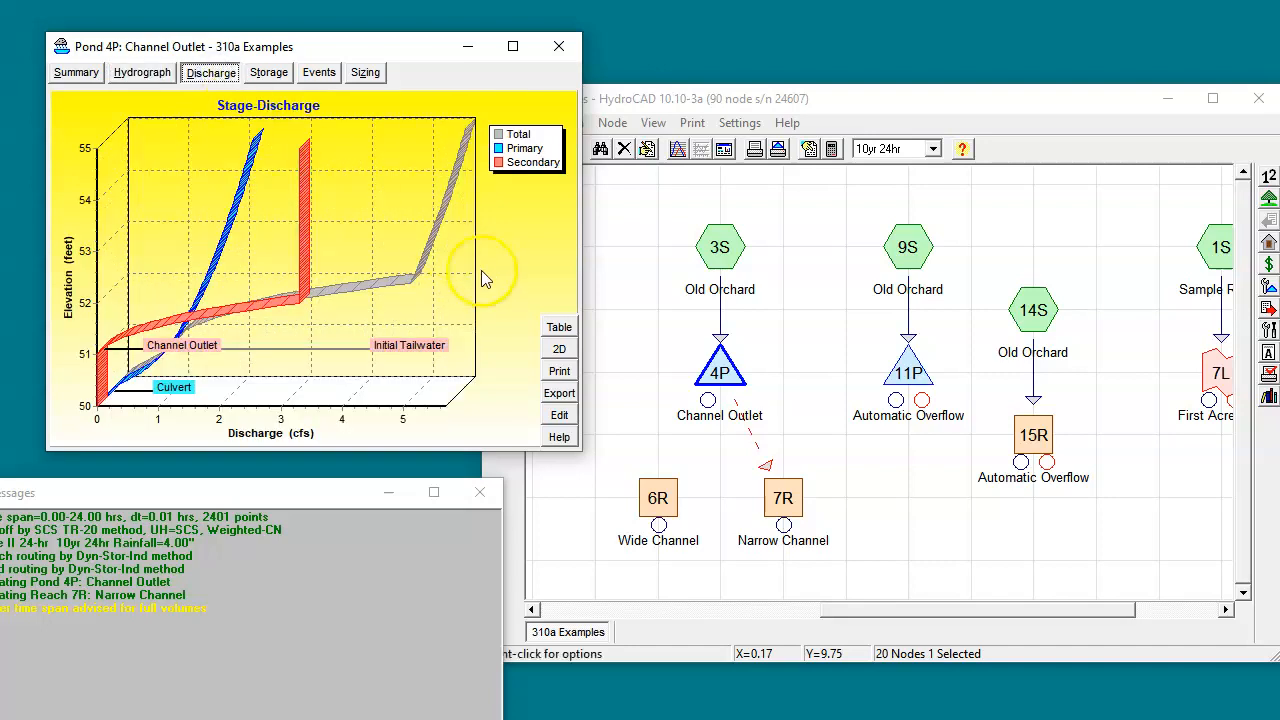
click(557, 354)
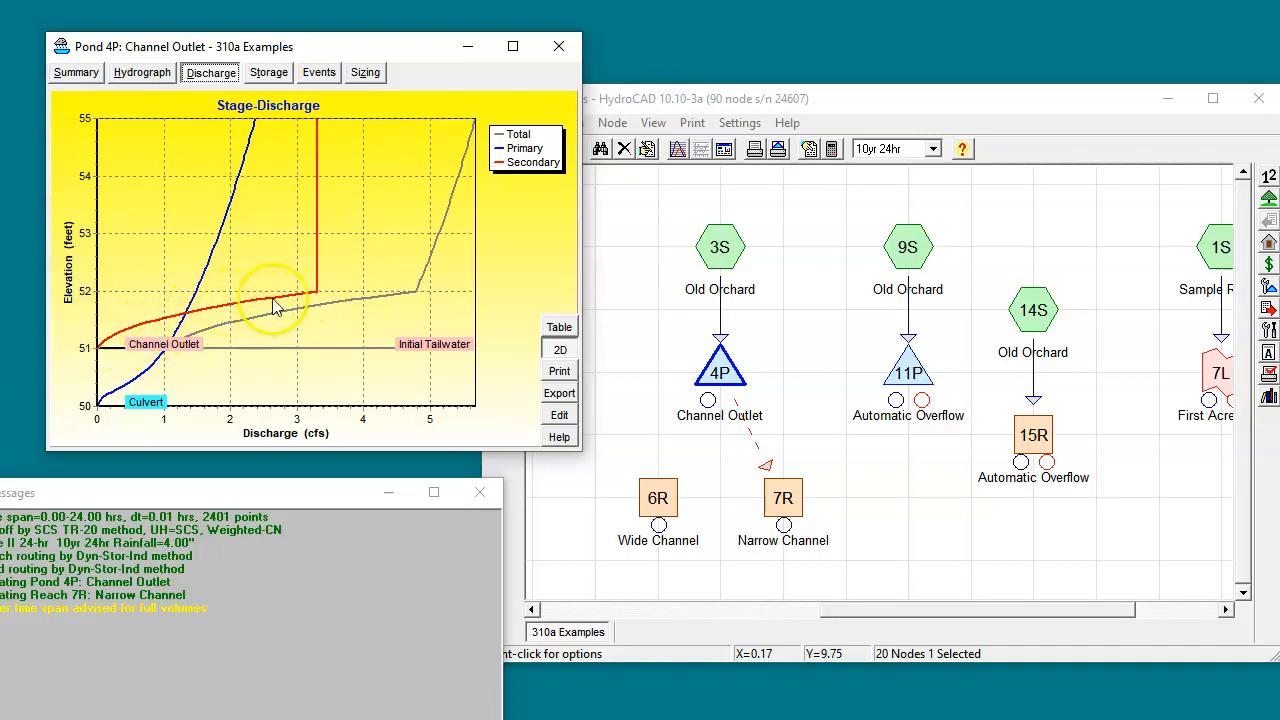
click(788, 494)
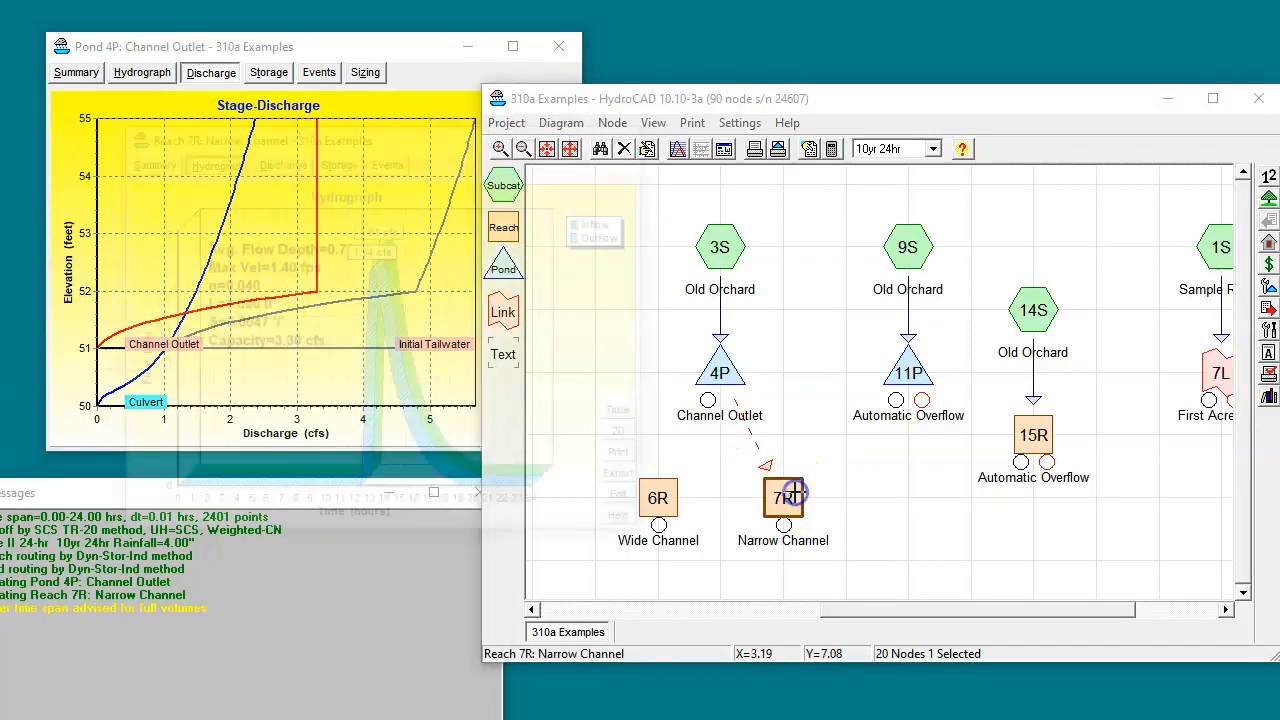
drag(369, 132, 772, 160)
click(683, 182)
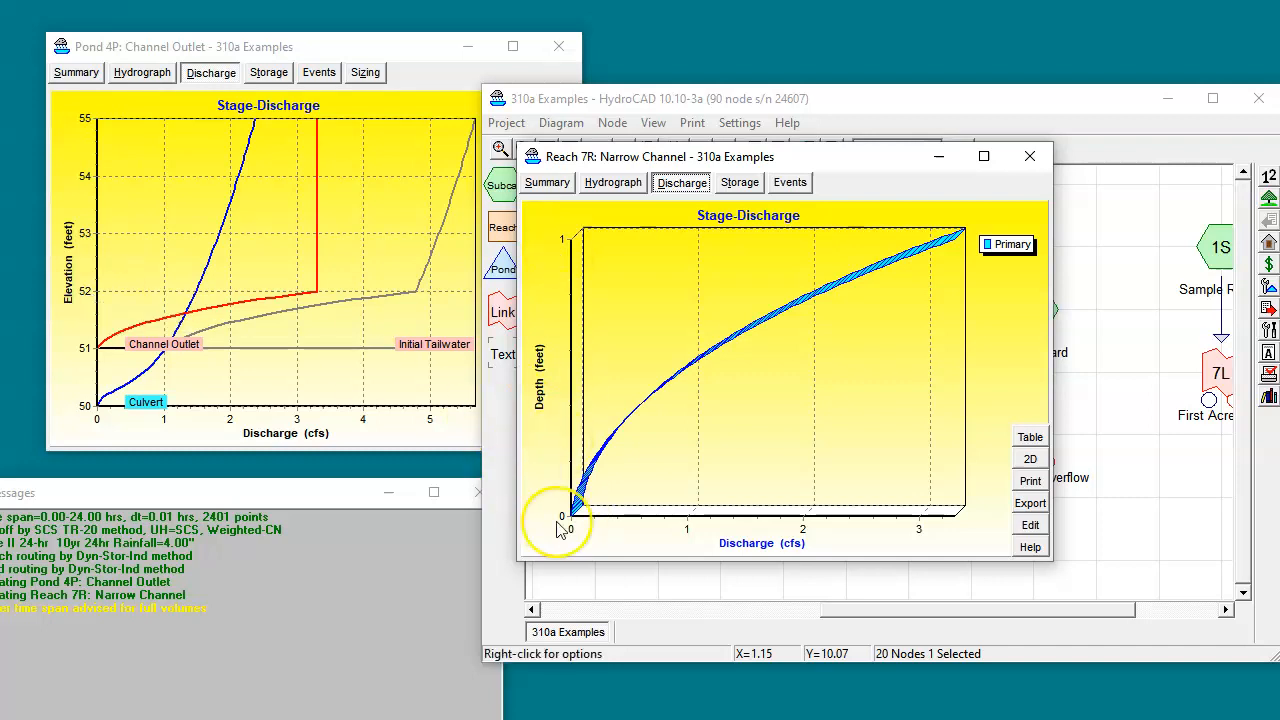
click(1031, 158)
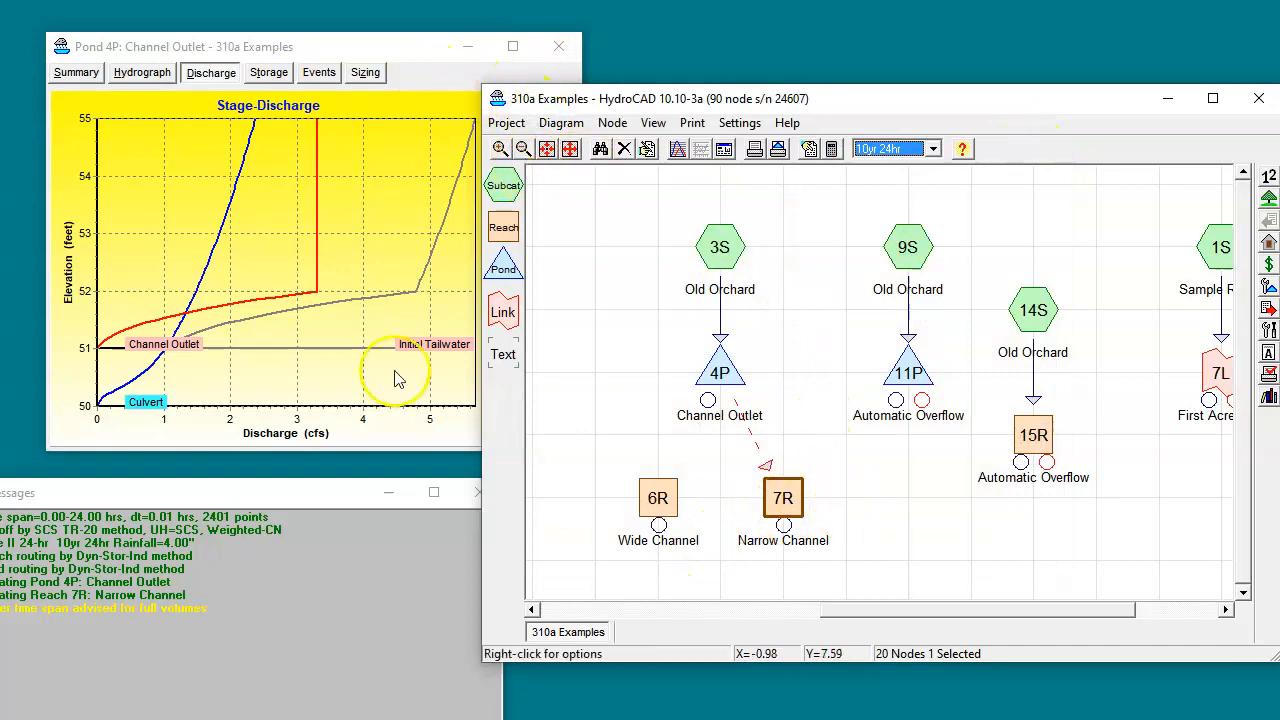
Step: Open reach 7R's editor to view its reach type, cancel it without changes, and close pond 4P's report
right_click(783, 500)
click(826, 518)
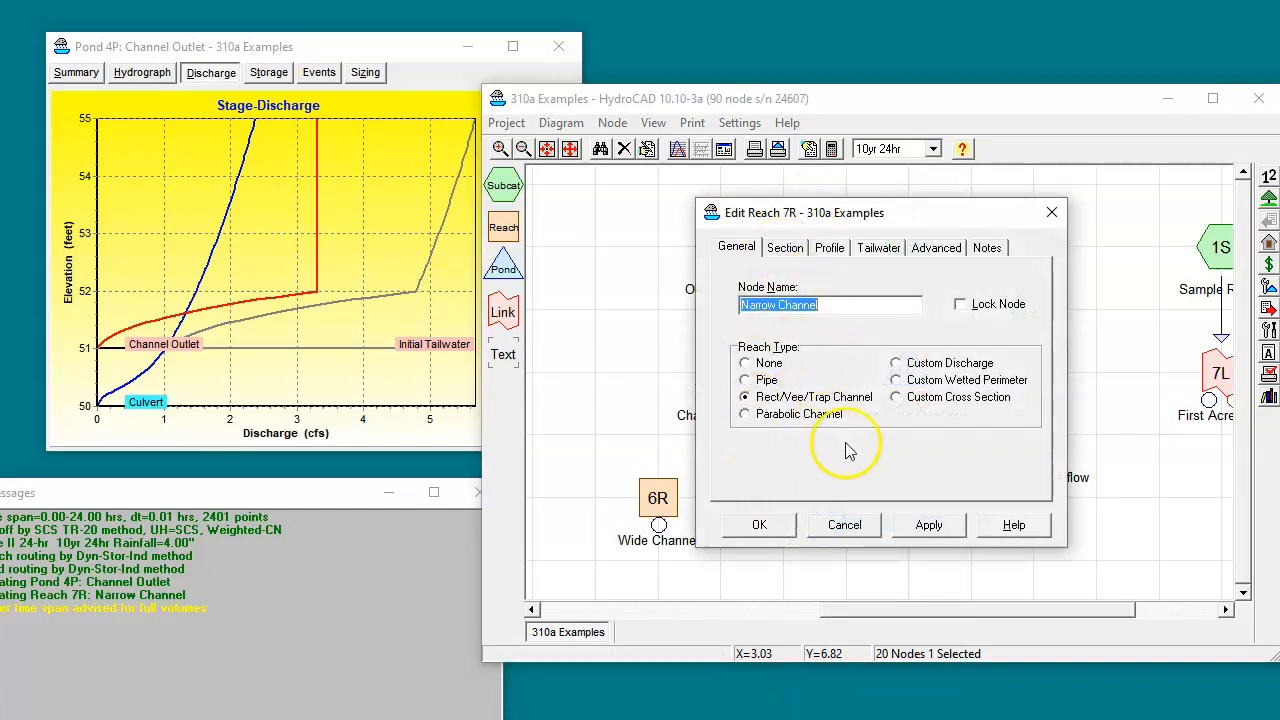
click(844, 525)
mouse_move(713, 370)
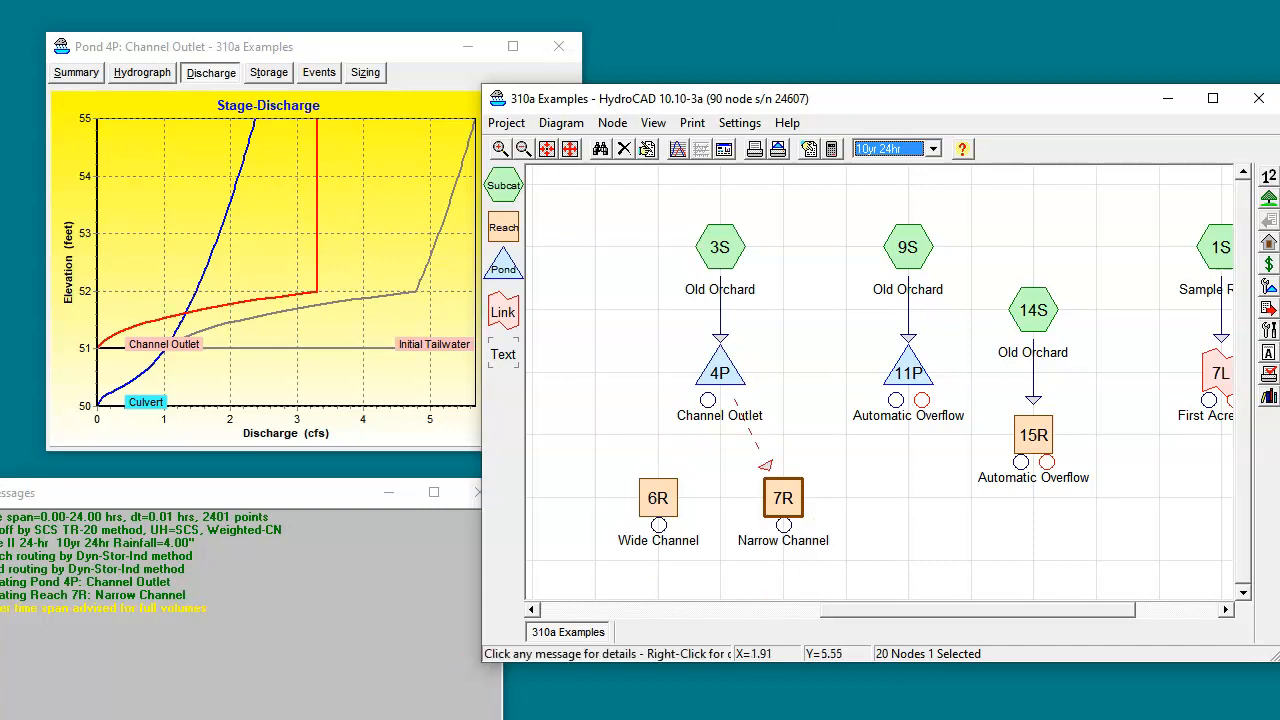
click(558, 46)
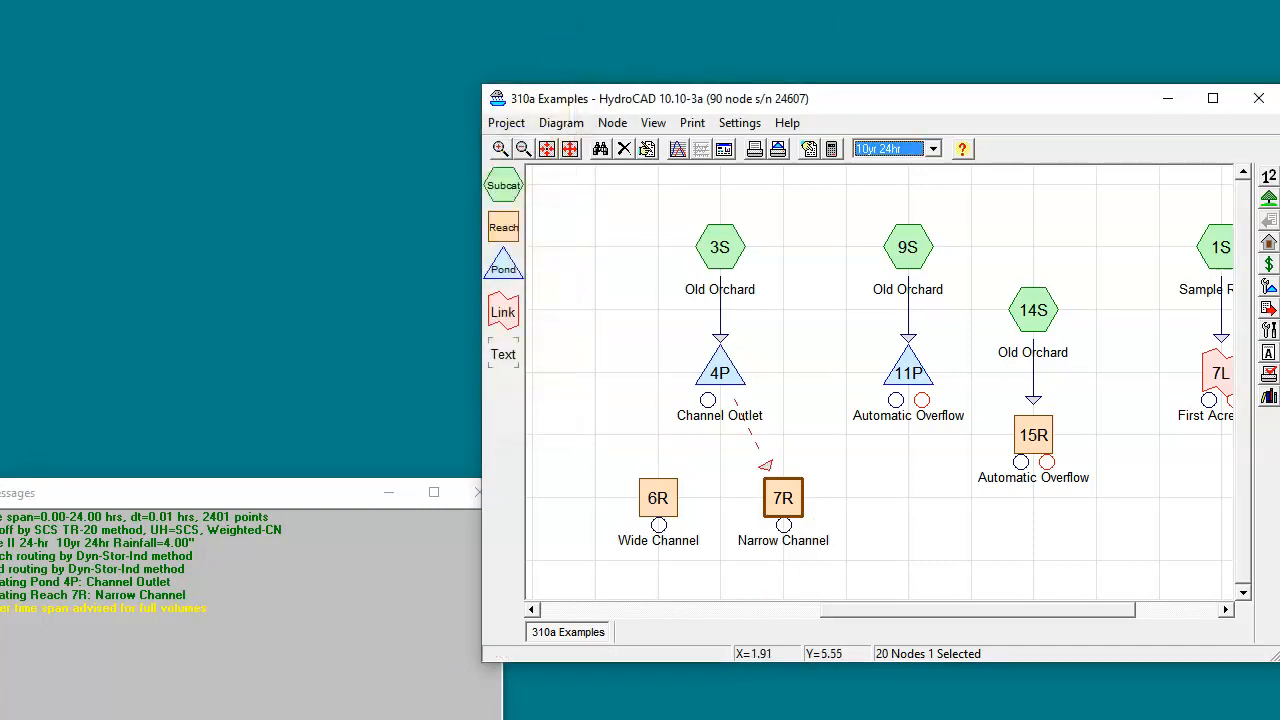
Step: Show pond 11P's hydrograph and move its report window fully into view
click(902, 478)
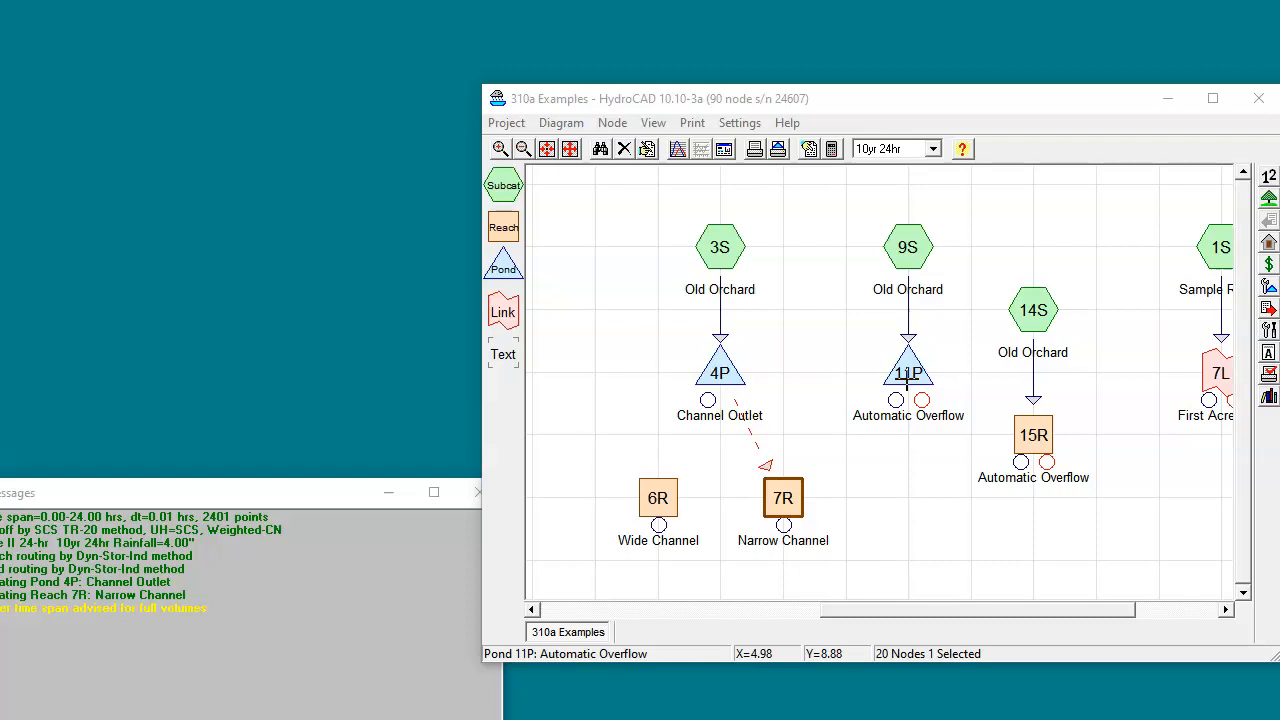
click(907, 378)
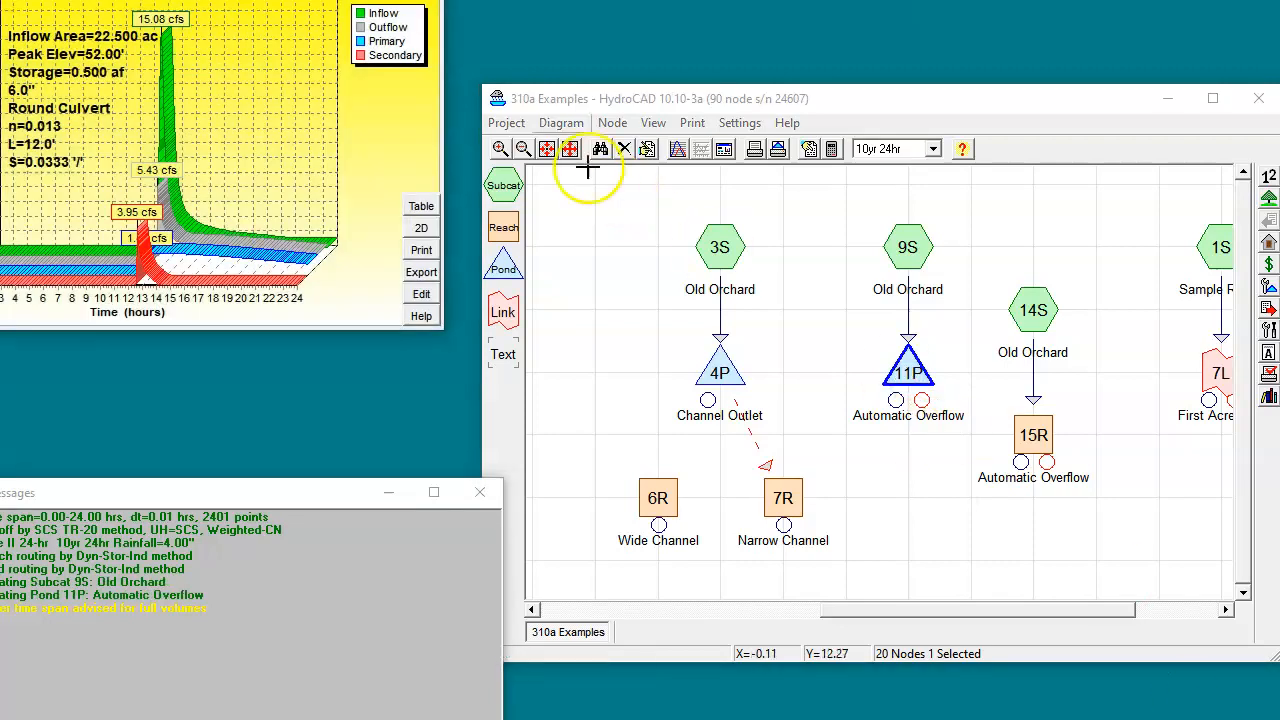
drag(247, 0, 505, 188)
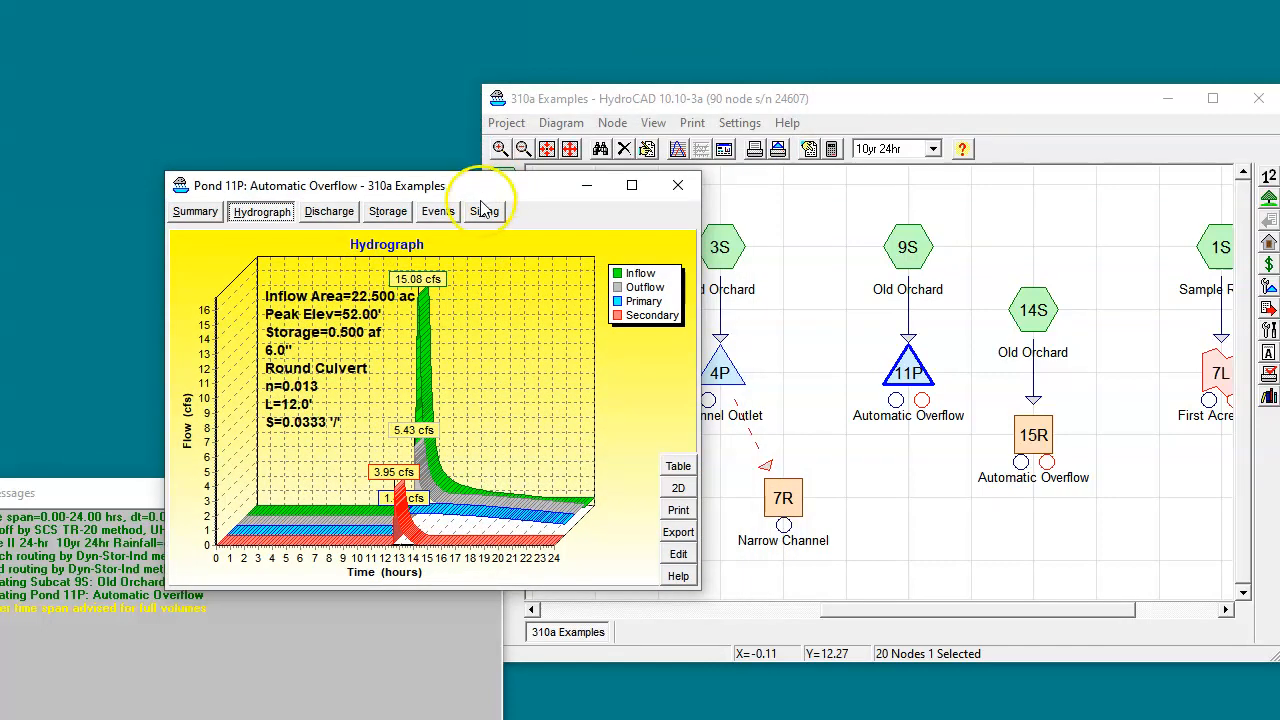
Step: Set pond 11P's automatic overflow to (none) in its advanced settings and apply the edit
click(678, 554)
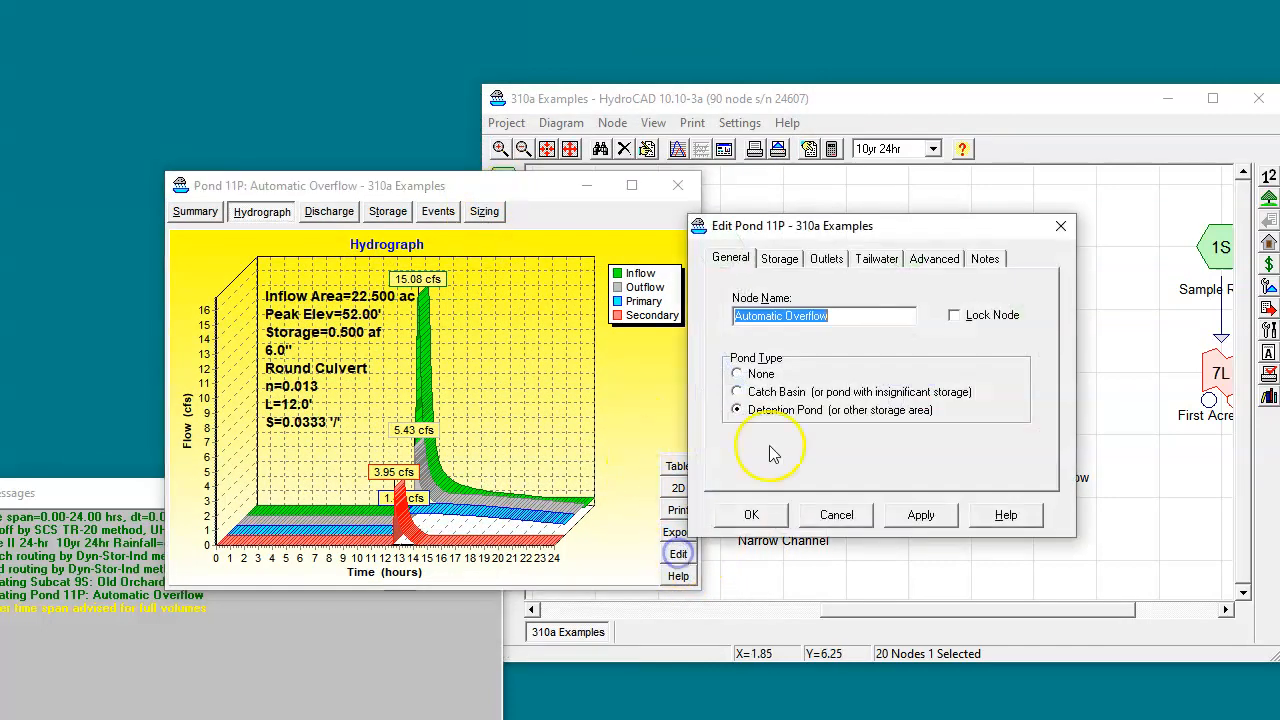
click(918, 258)
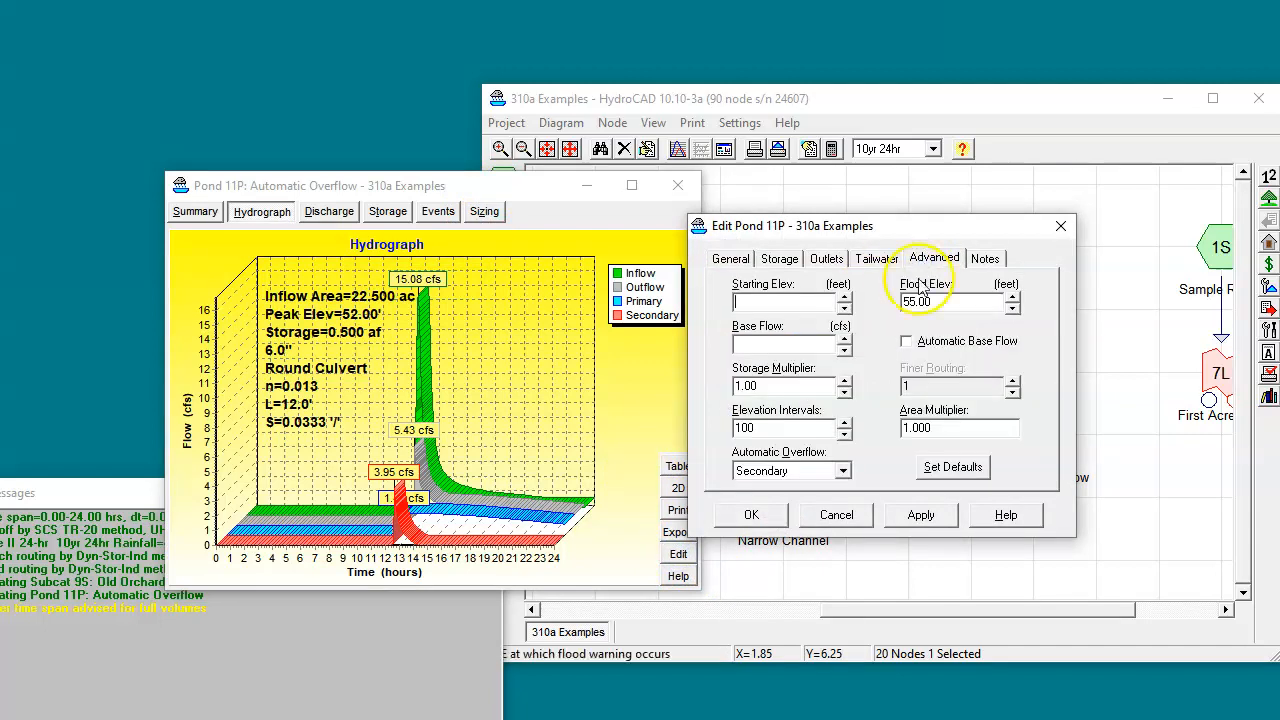
click(843, 471)
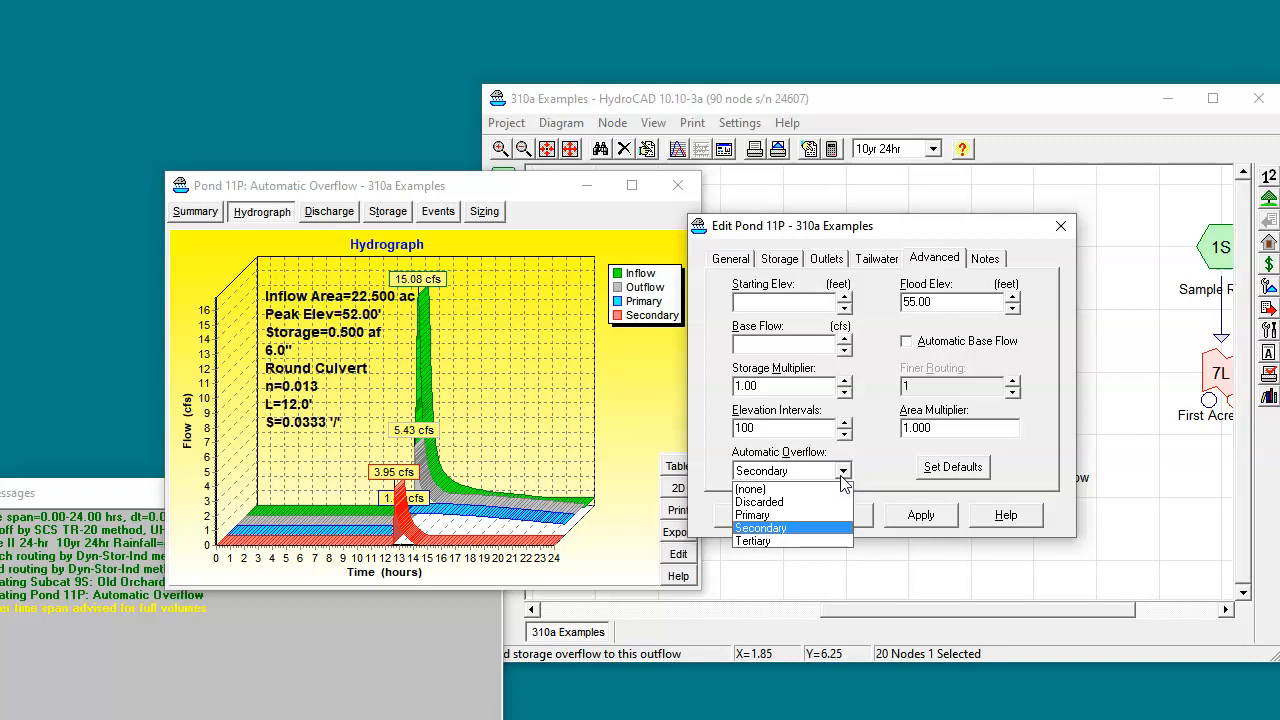
click(842, 478)
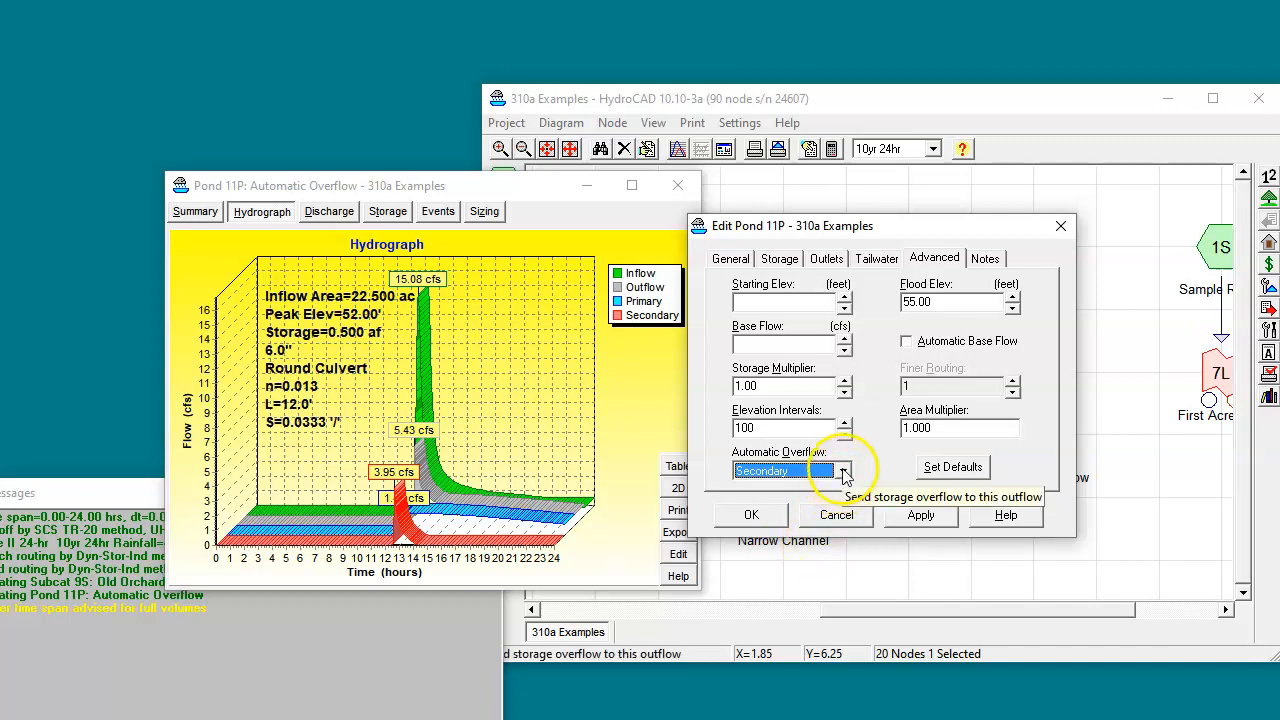
click(843, 471)
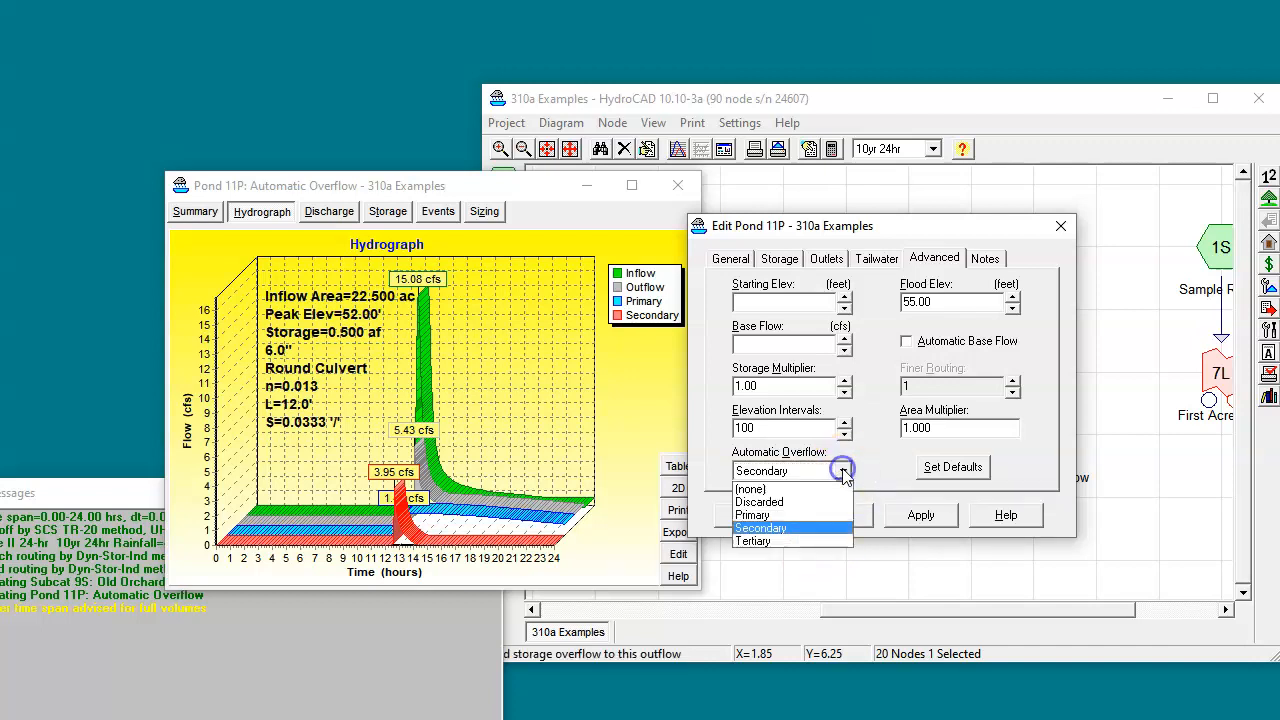
click(768, 490)
click(751, 515)
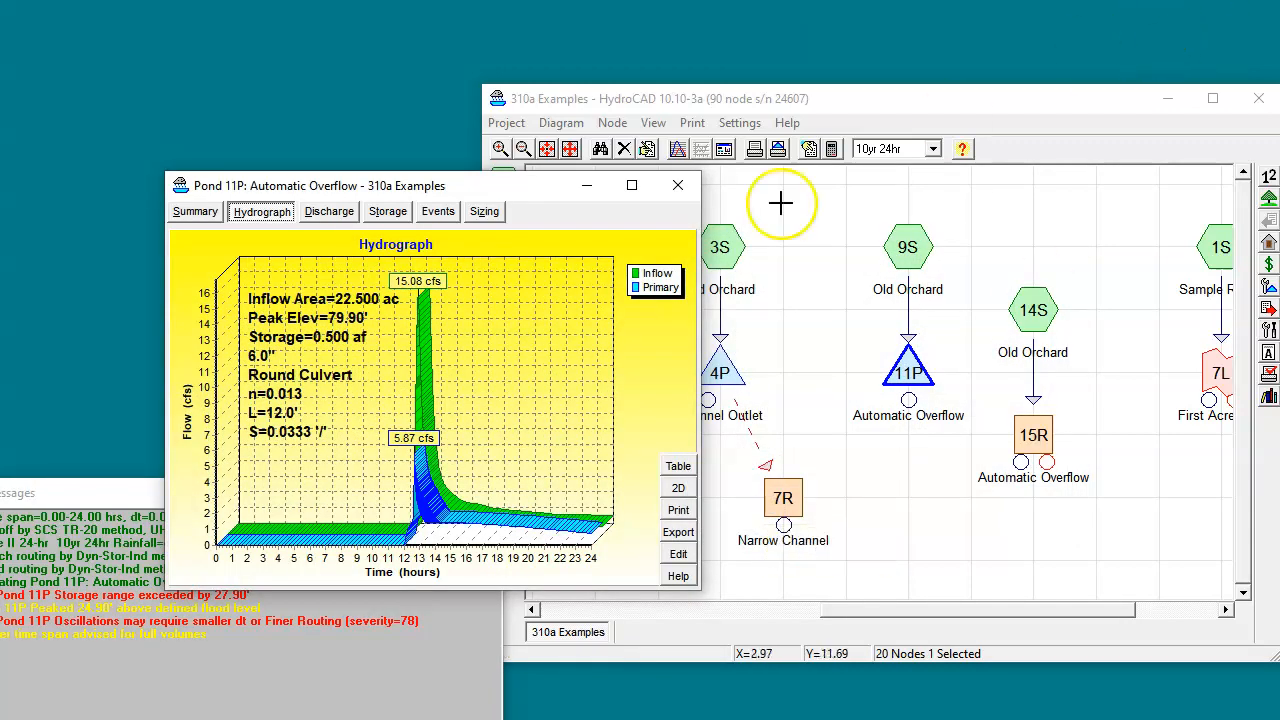
Step: Arrange pond 11P's report and the current messages window to review the hydrograph and the routing warnings
drag(431, 194, 411, 103)
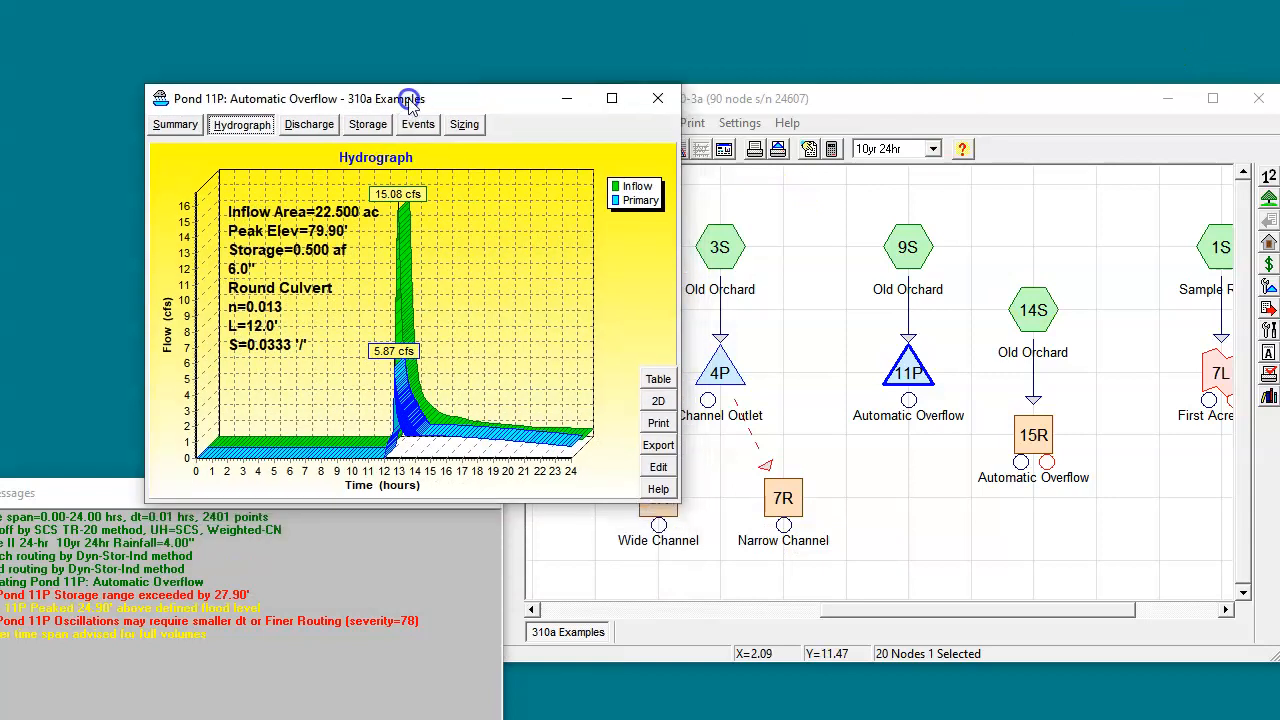
click(403, 414)
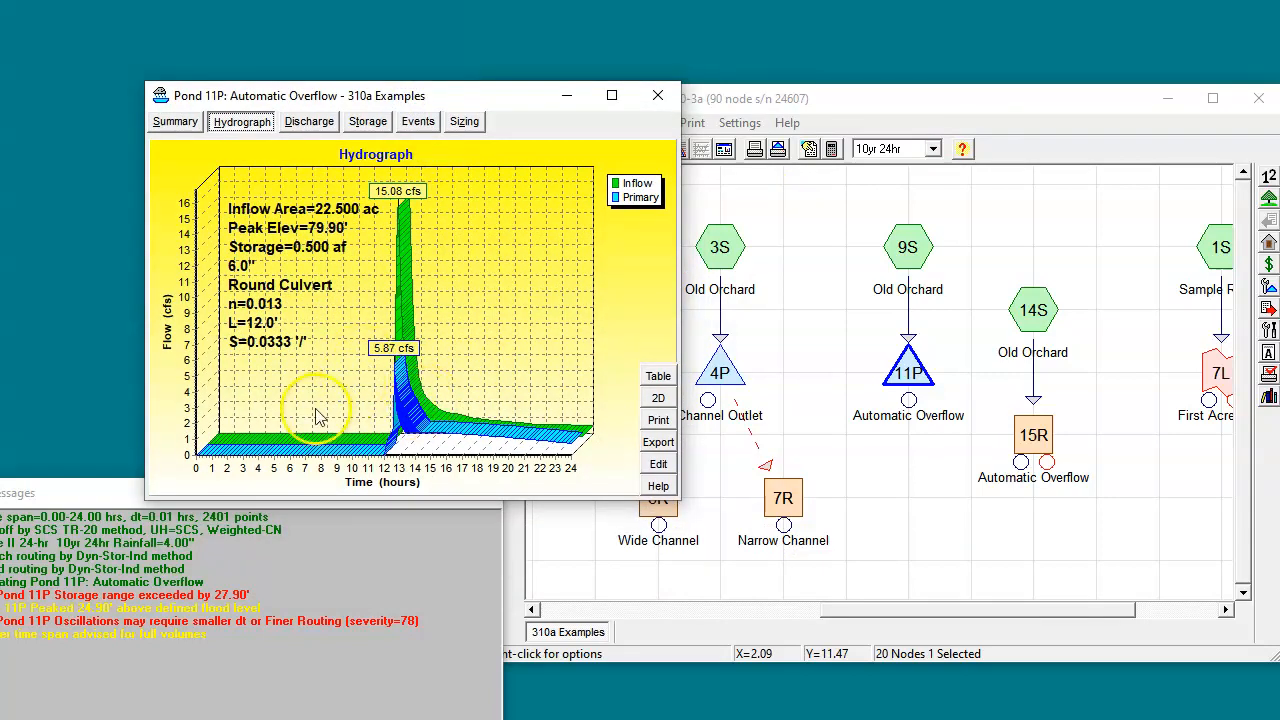
click(83, 497)
drag(83, 497, 218, 475)
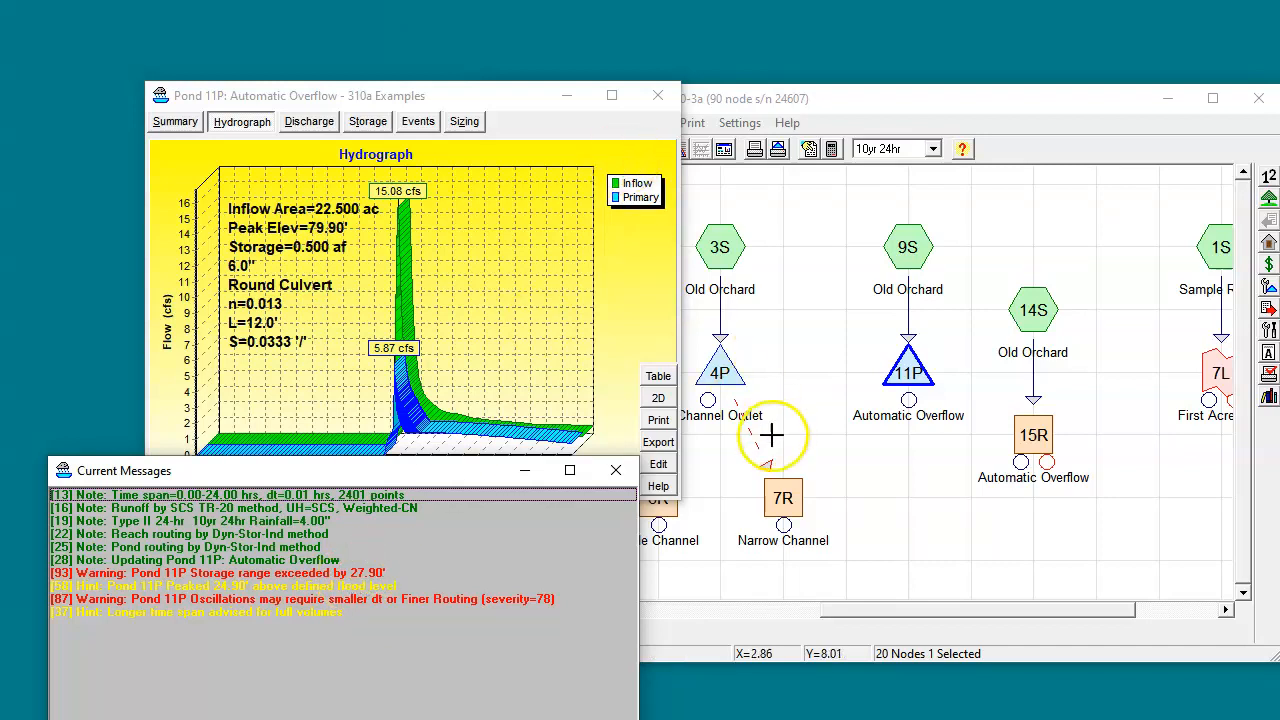
Step: Set pond 11P's automatic overflow to Secondary in its advanced settings and close the pond's report
click(658, 467)
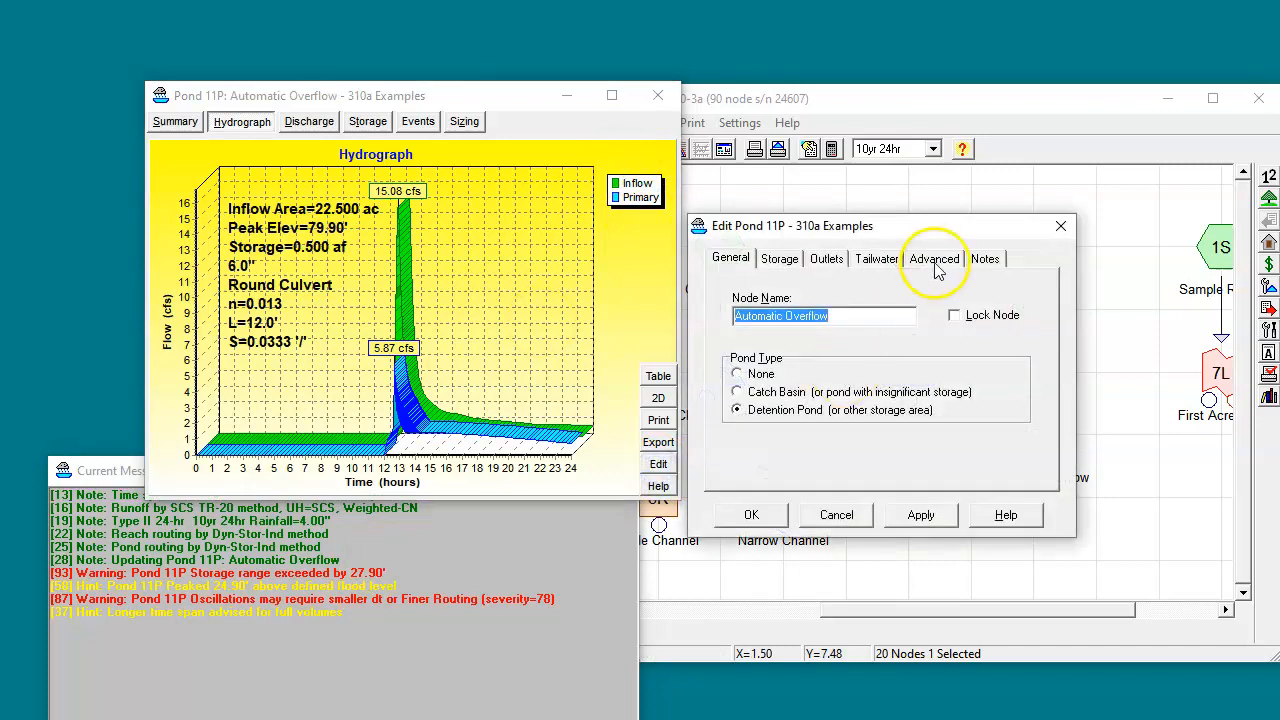
click(935, 263)
click(843, 471)
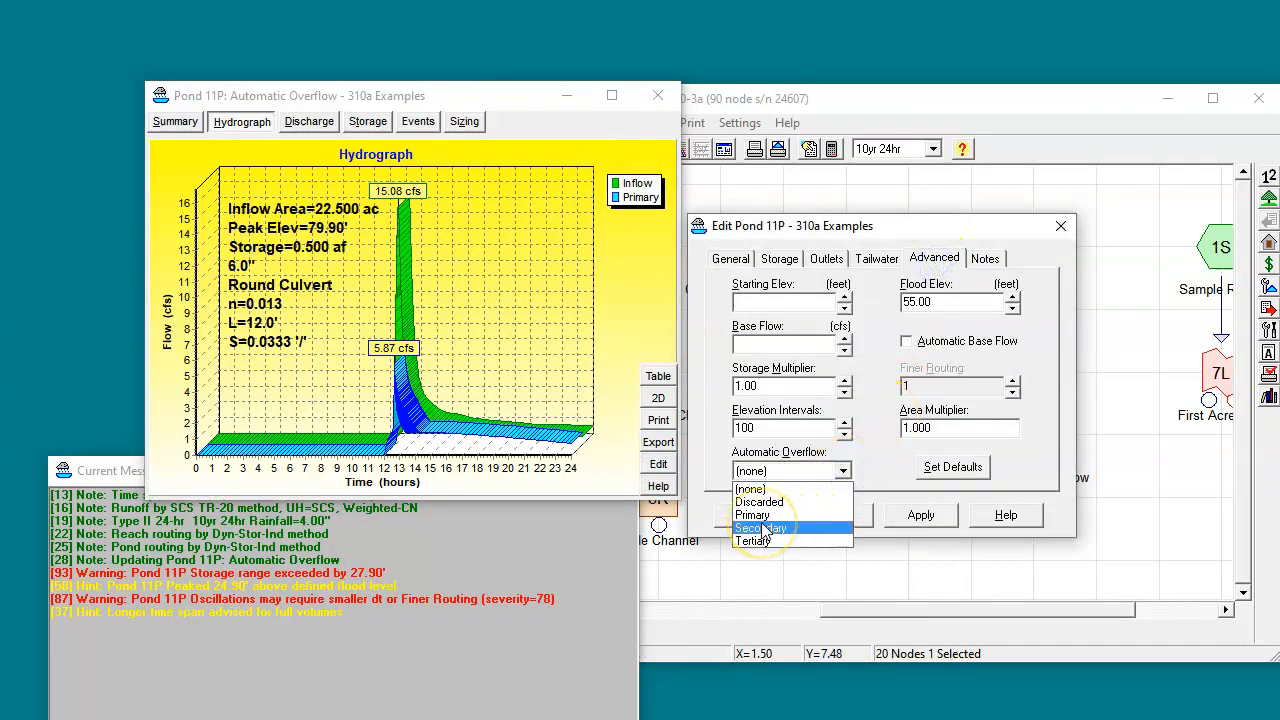
click(763, 528)
click(755, 517)
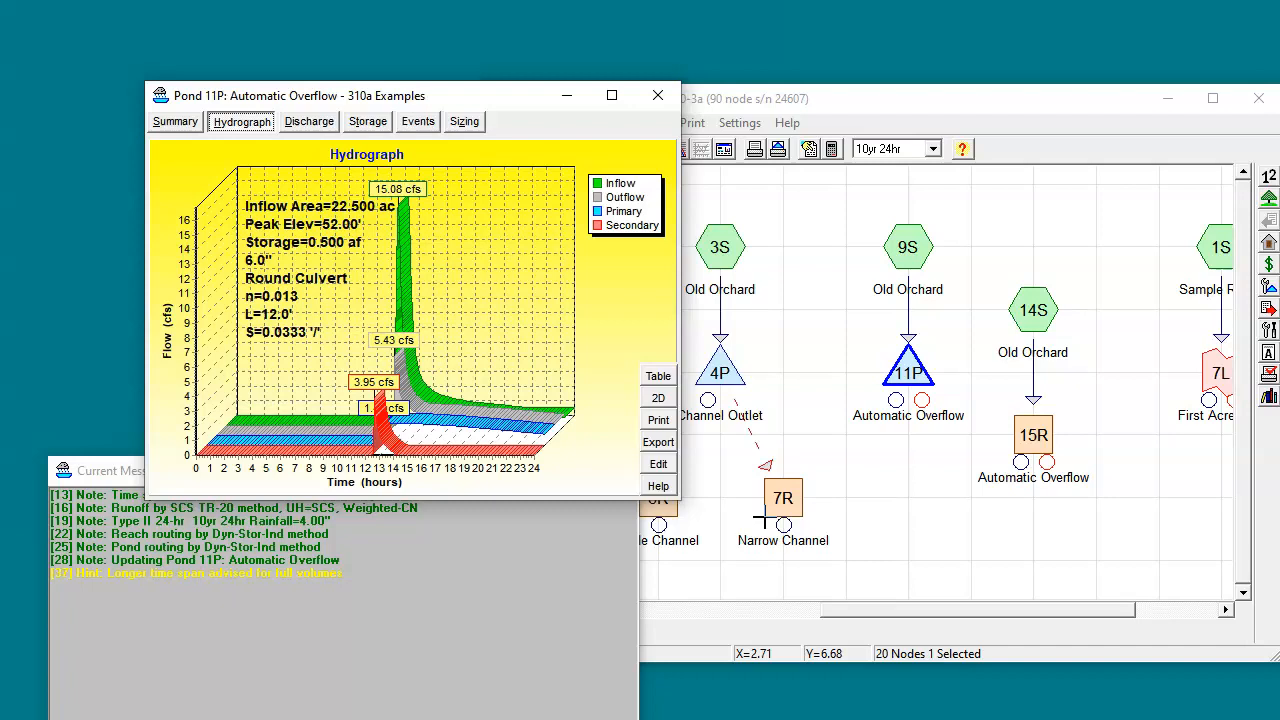
click(706, 617)
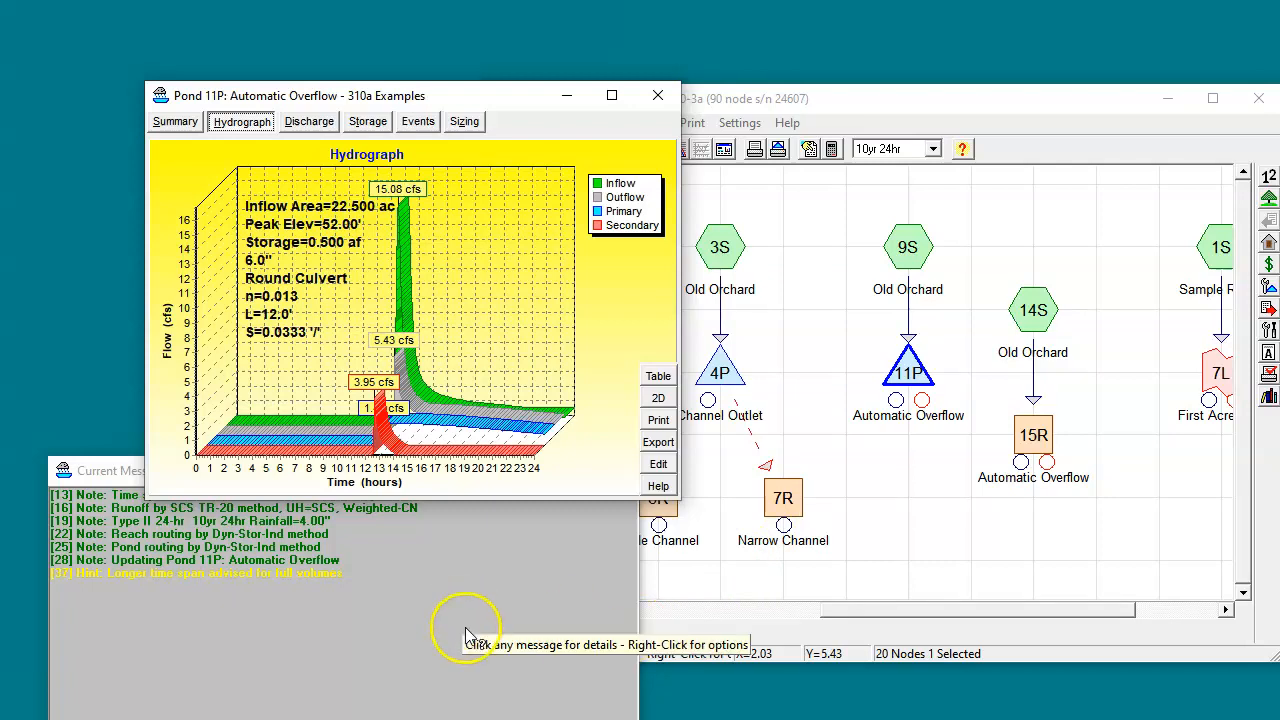
click(657, 95)
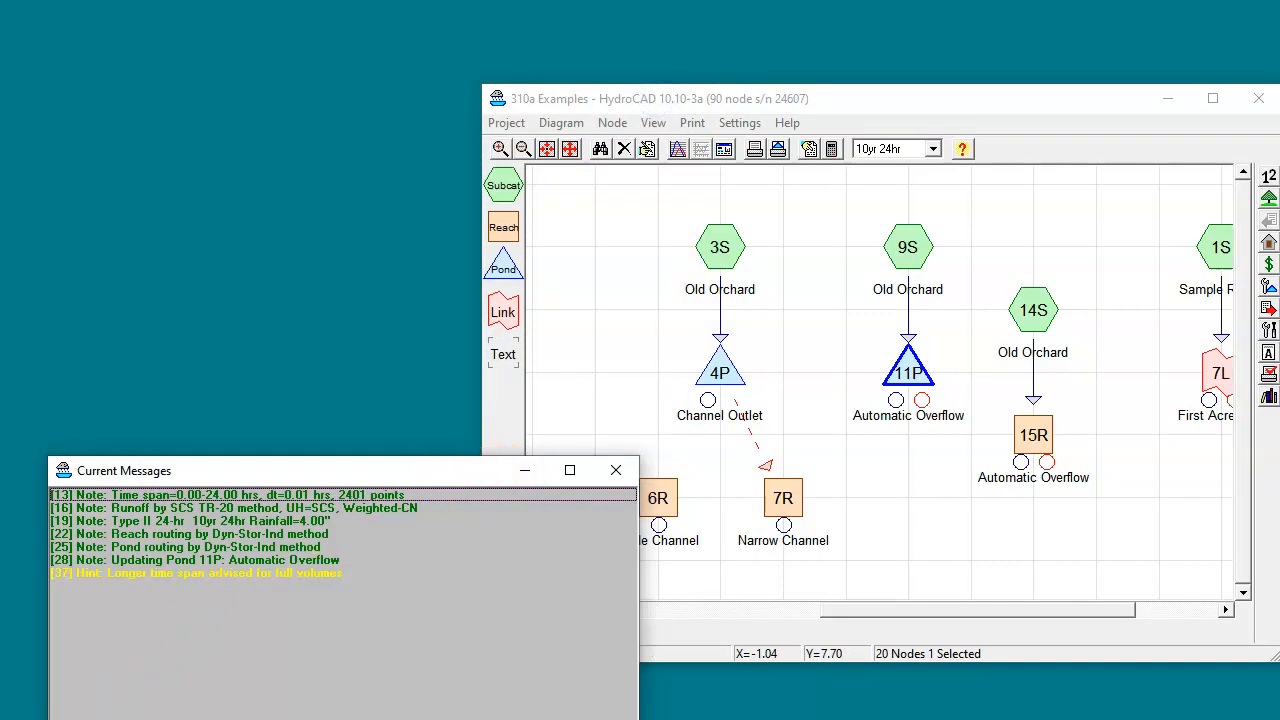
Step: Show reach 15R's hydrograph and enable Divert Overflow in the reach's advanced settings
click(966, 472)
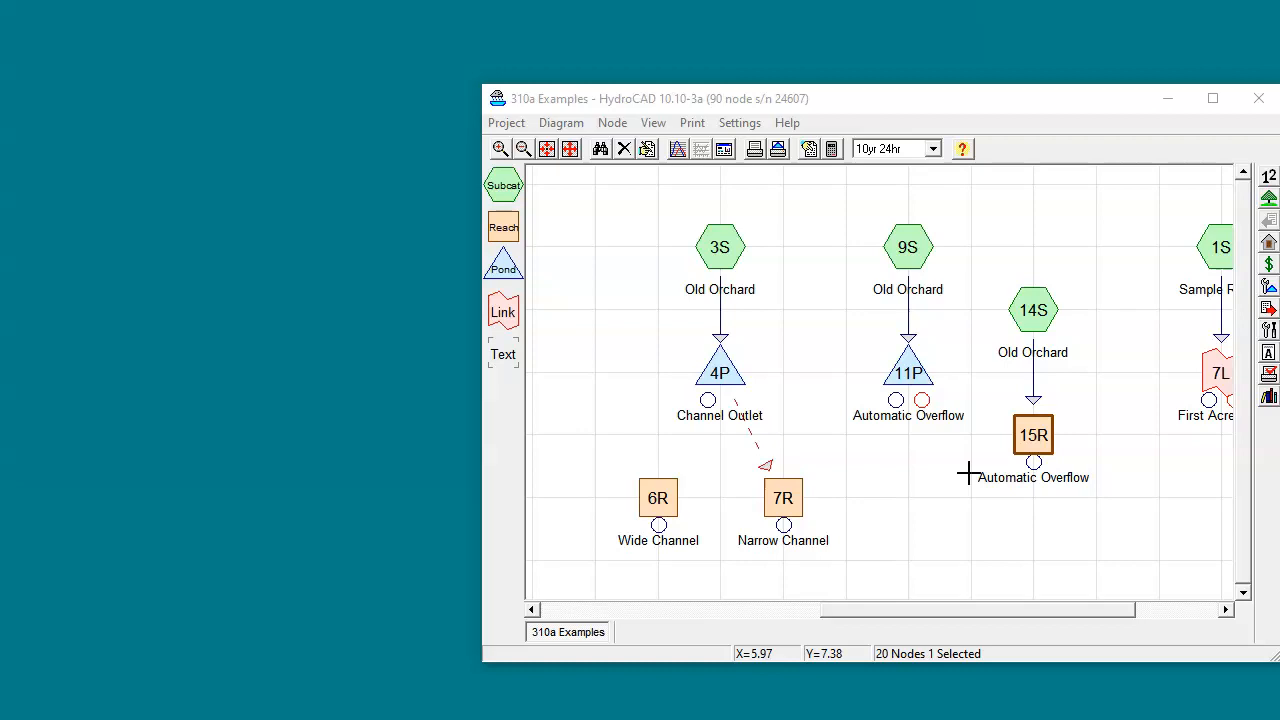
double_click(1033, 436)
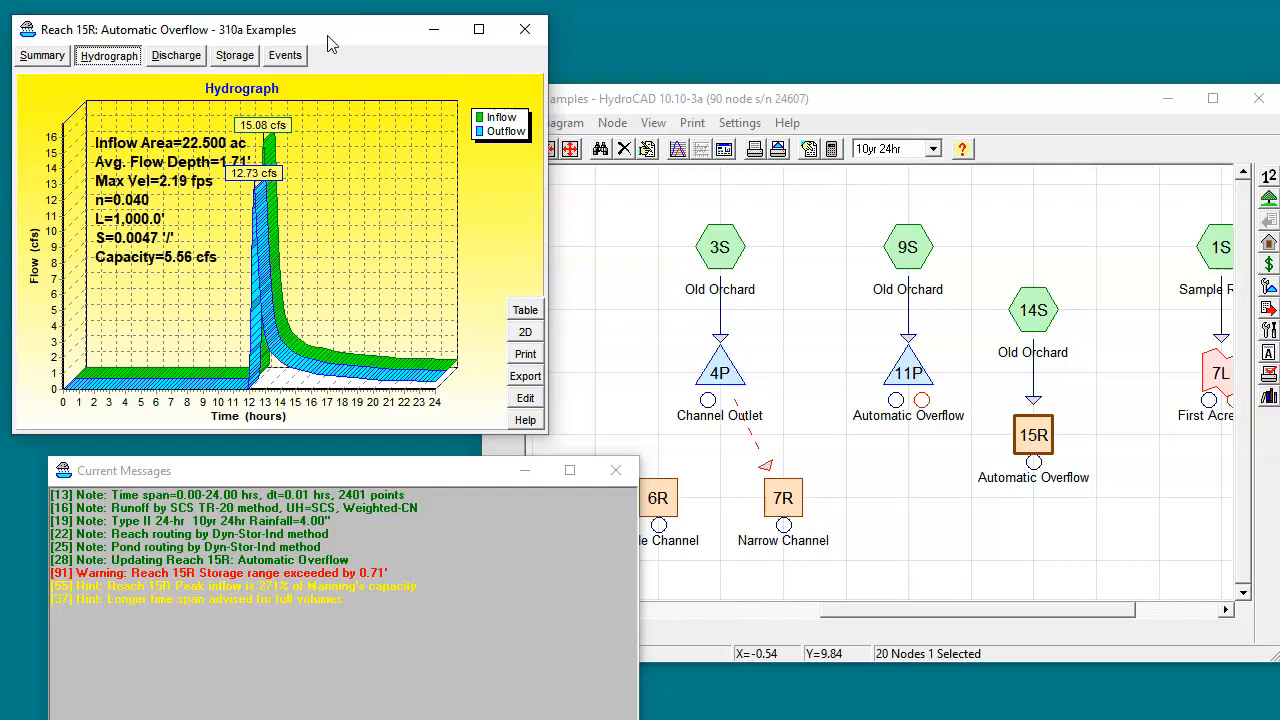
click(526, 398)
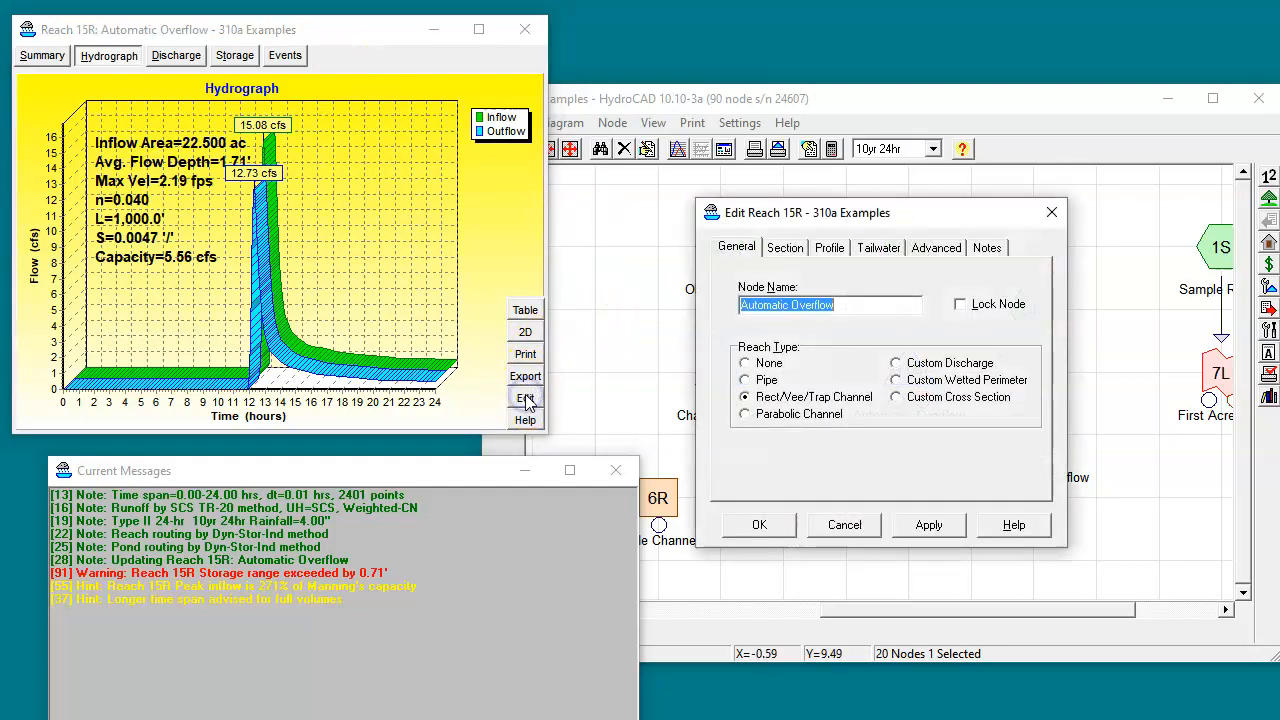
click(938, 250)
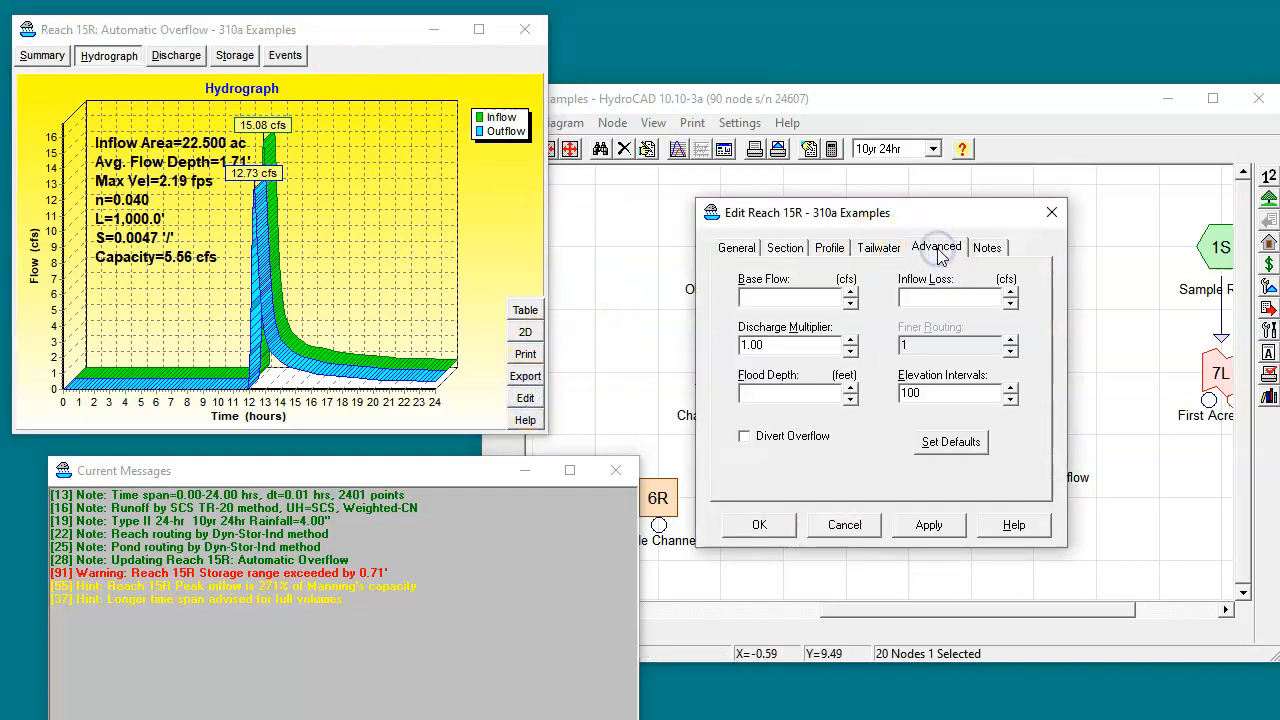
click(746, 446)
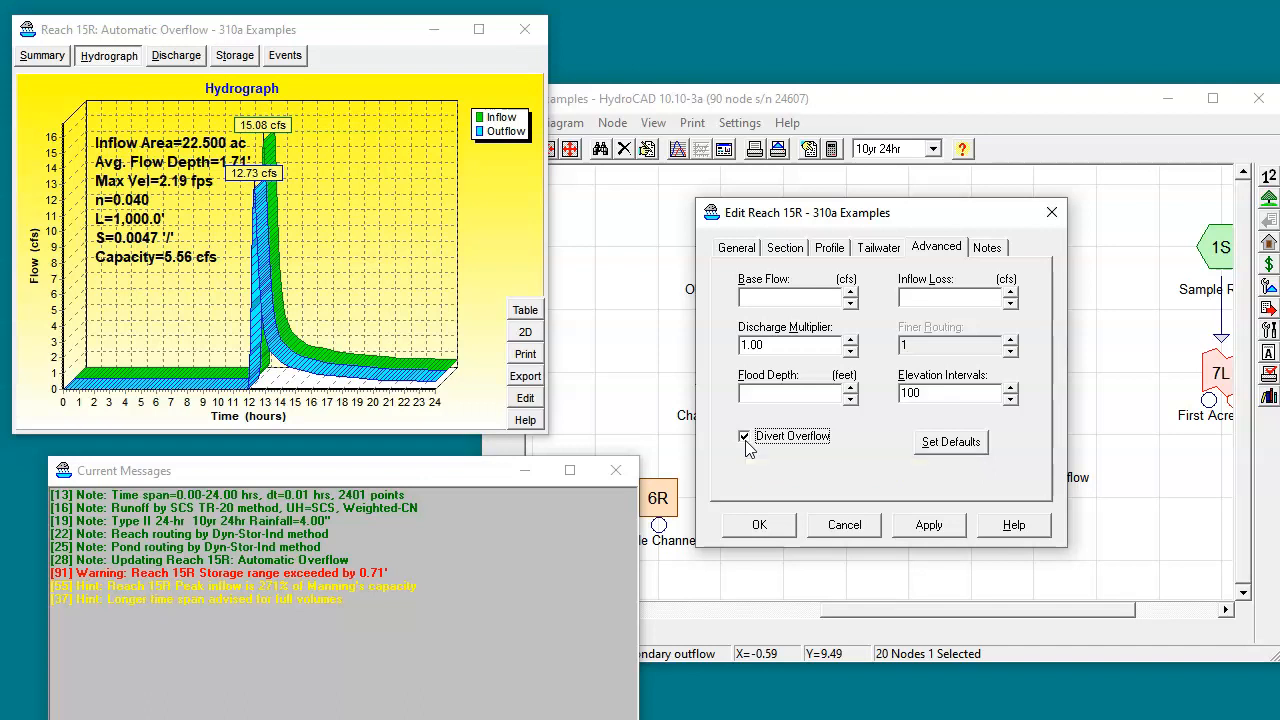
click(757, 525)
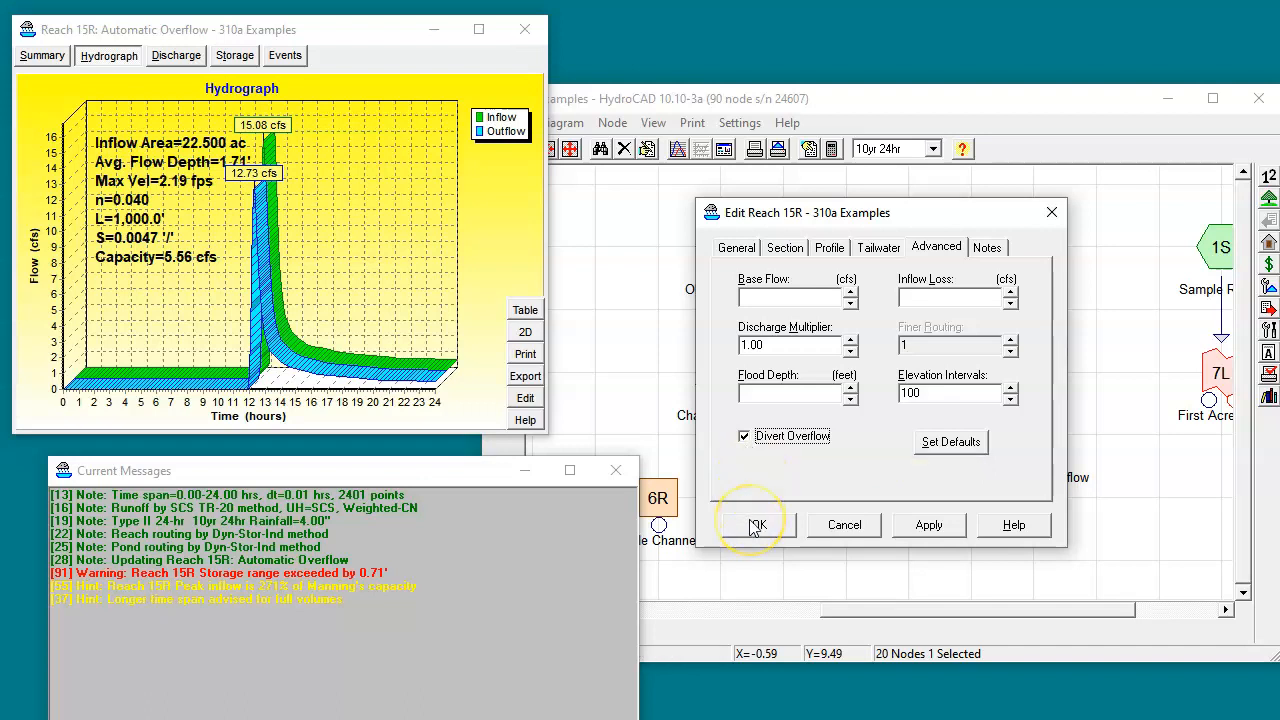
Step: Examine reach 15R's inflow, outflow and overflow curves, then close its report and the messages window
click(255, 370)
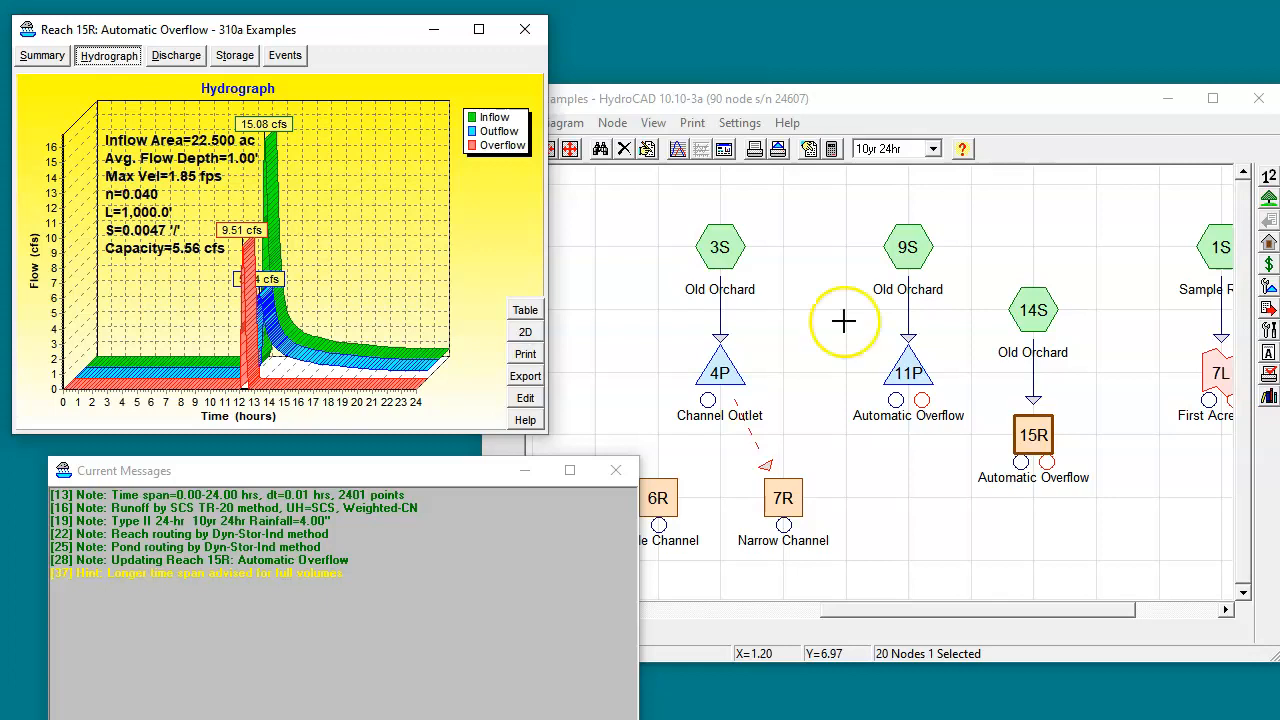
mouse_move(1052, 470)
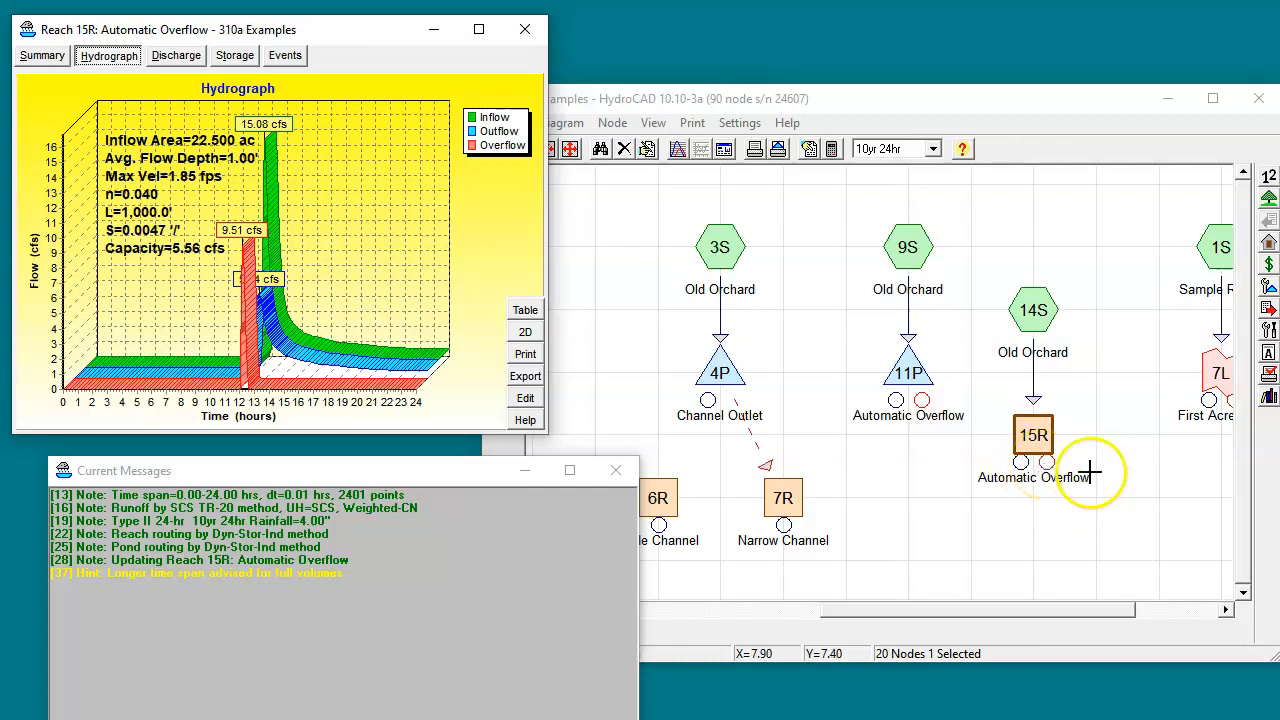
click(526, 32)
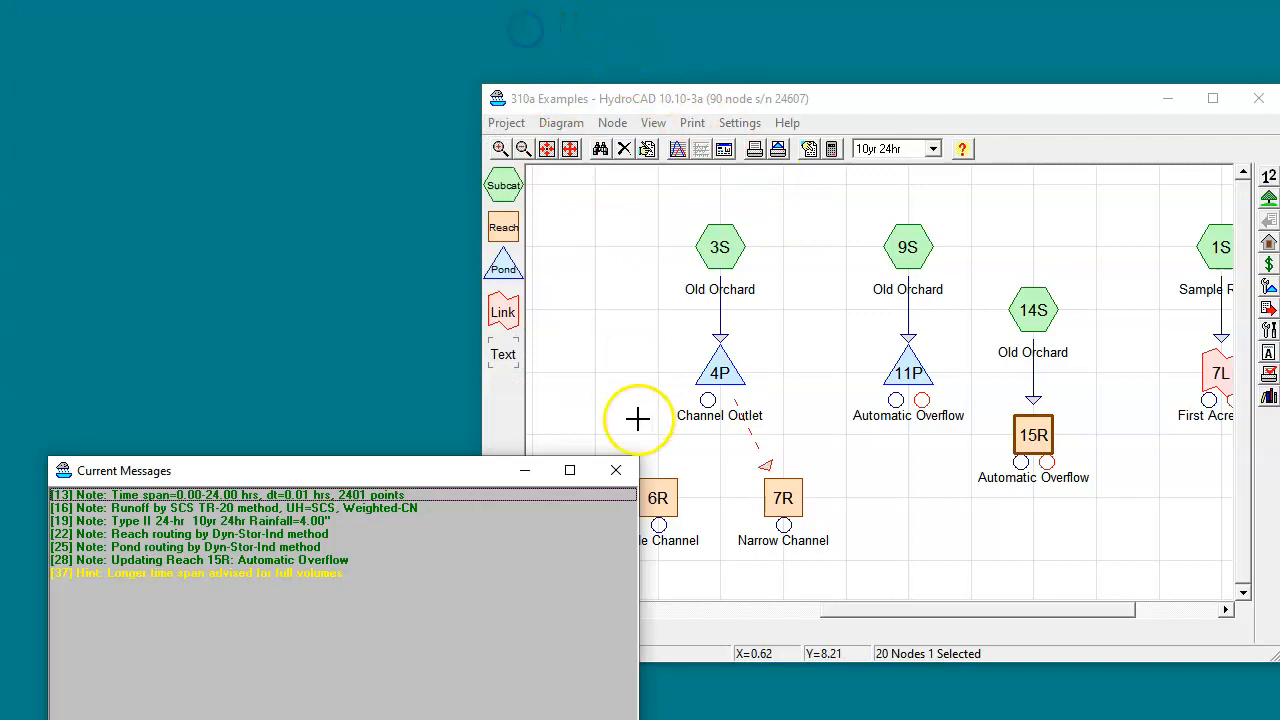
click(616, 470)
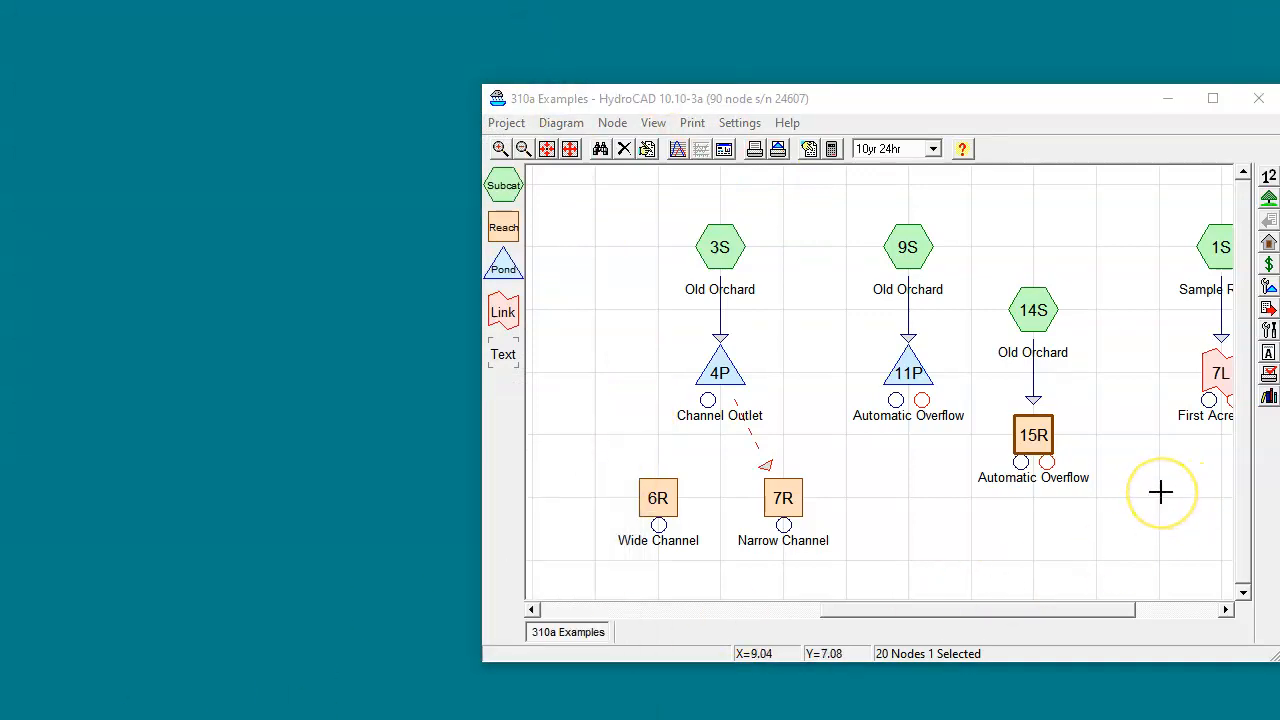
Step: Show the hydrograph of link 7L, First Acre-Foot, and position its report beside the routing diagram
drag(1160, 491, 681, 479)
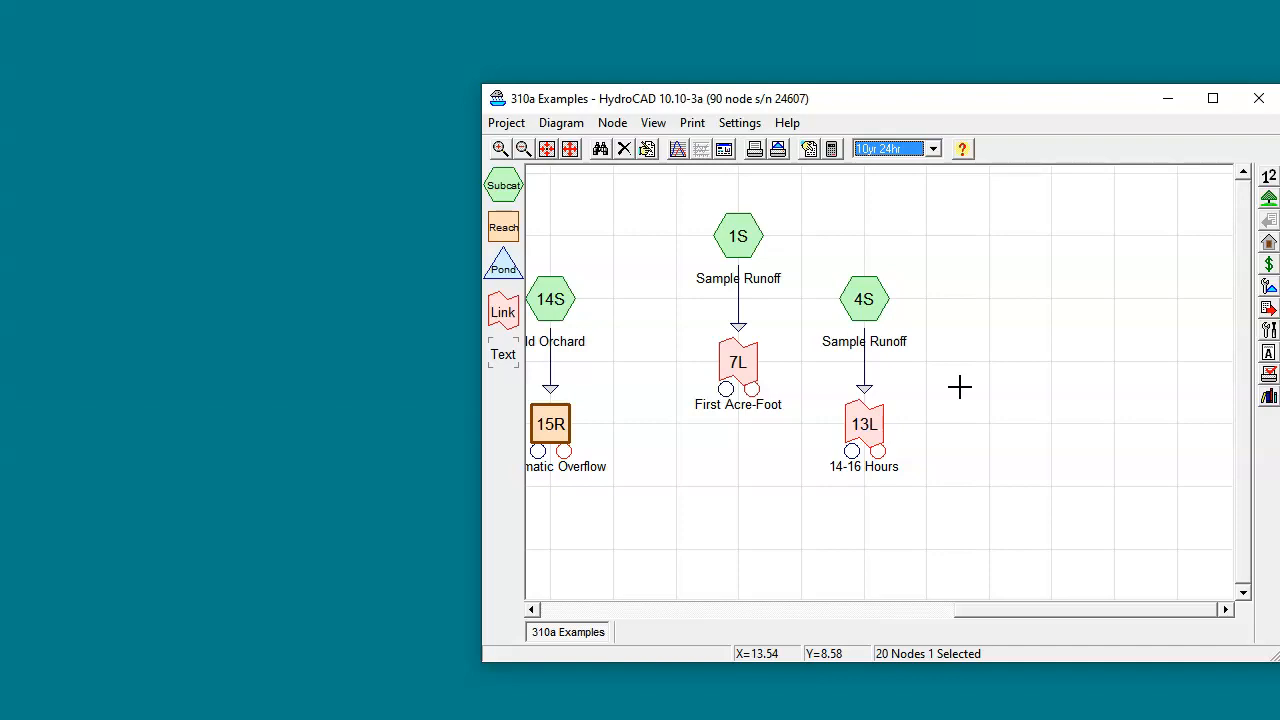
click(714, 463)
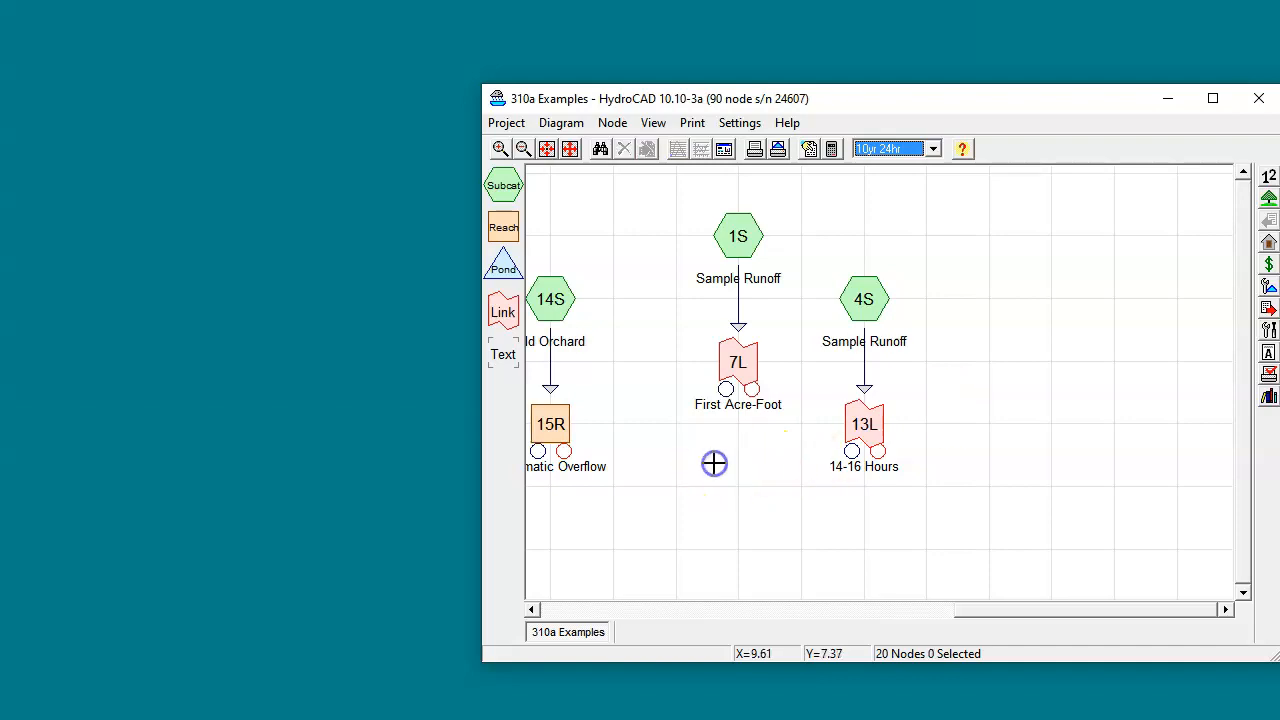
double_click(740, 367)
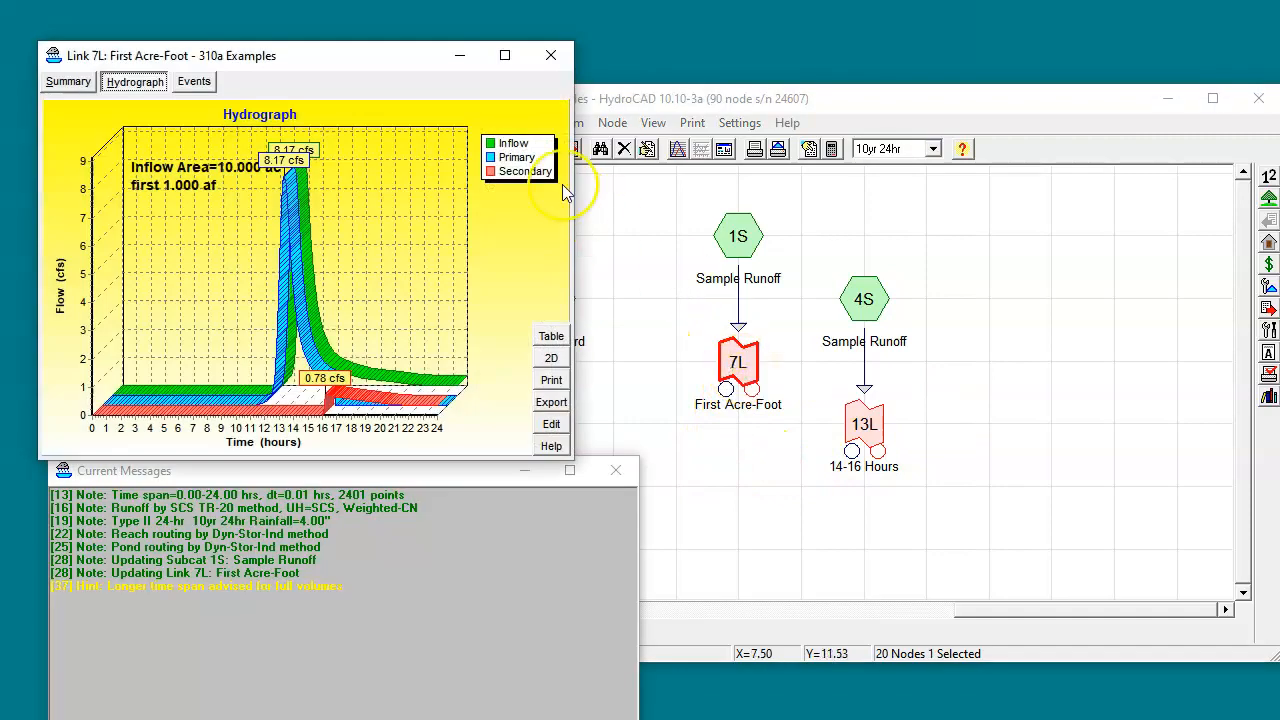
drag(407, 63, 448, 63)
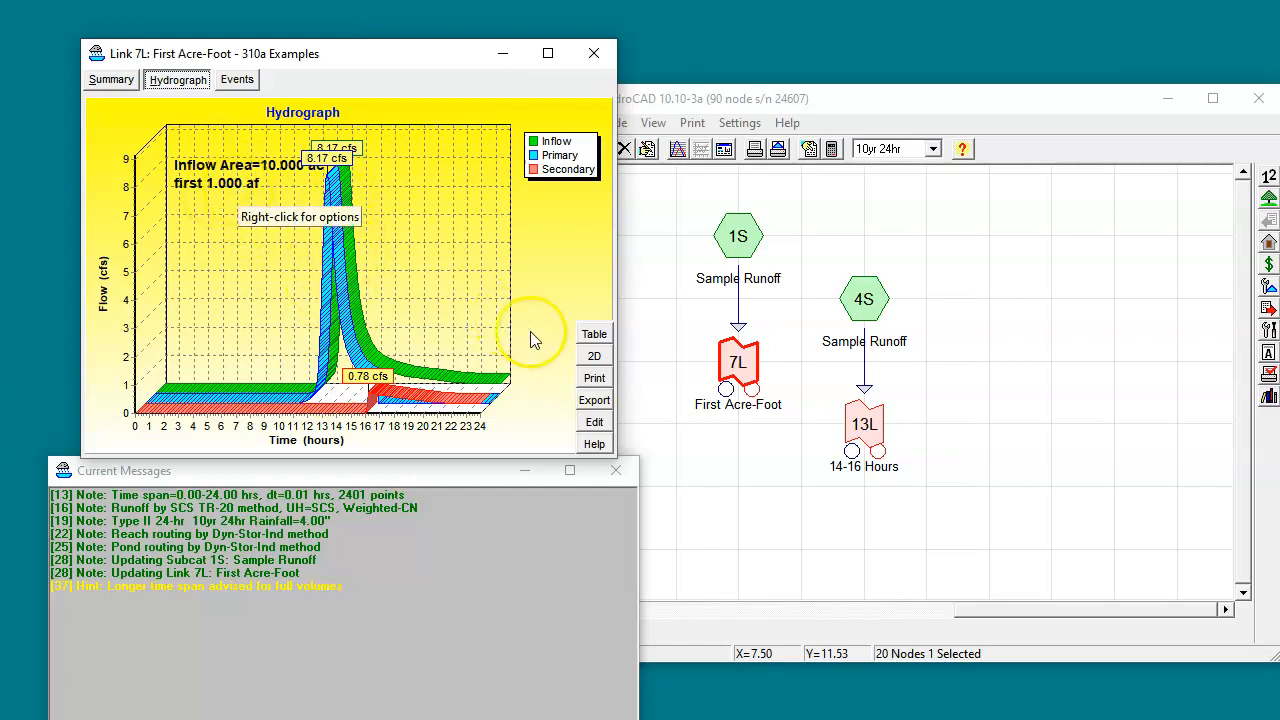
Step: Display link 7L's hydrograph in 2D and remove the Secondary curve from its report items
click(595, 358)
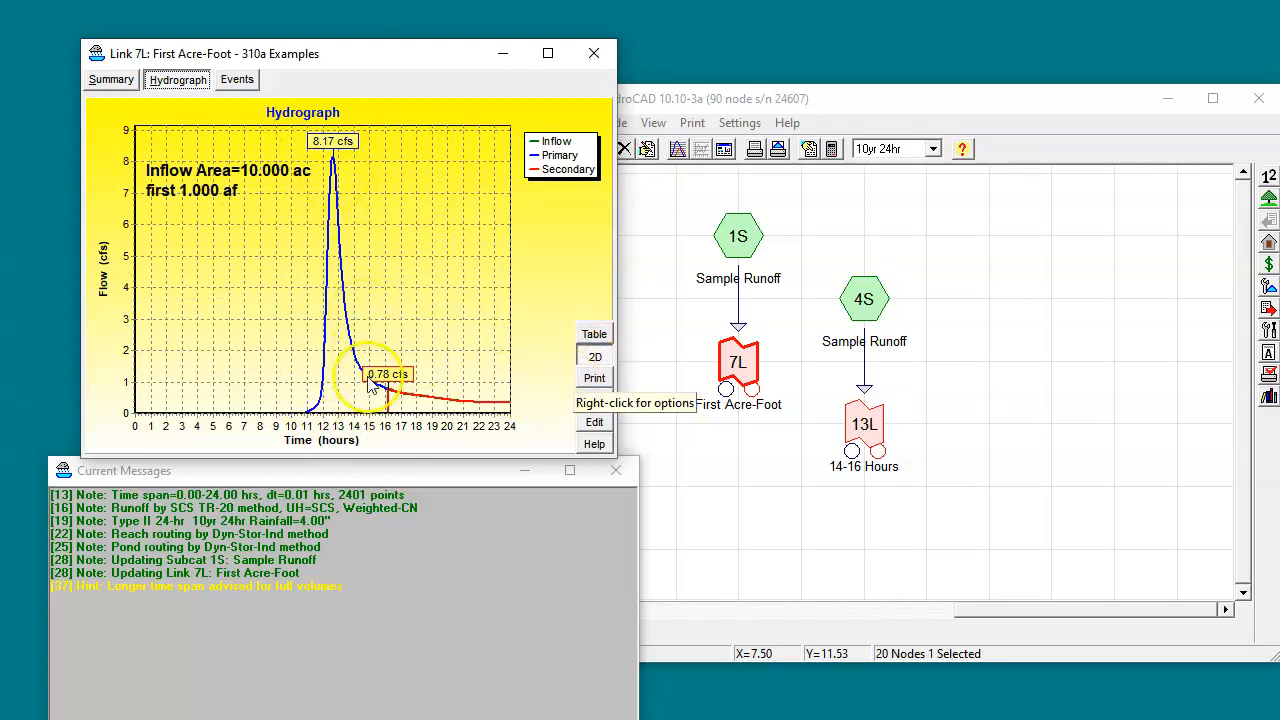
click(595, 359)
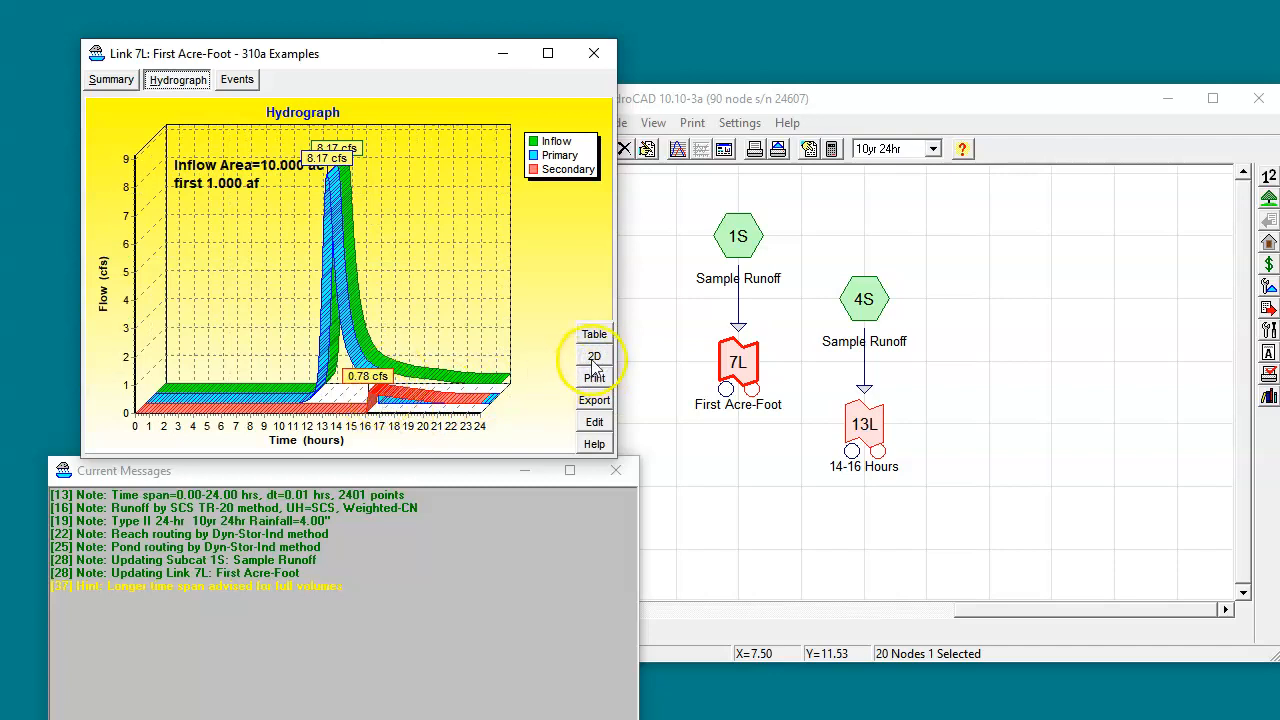
click(594, 357)
right_click(465, 351)
mouse_move(534, 360)
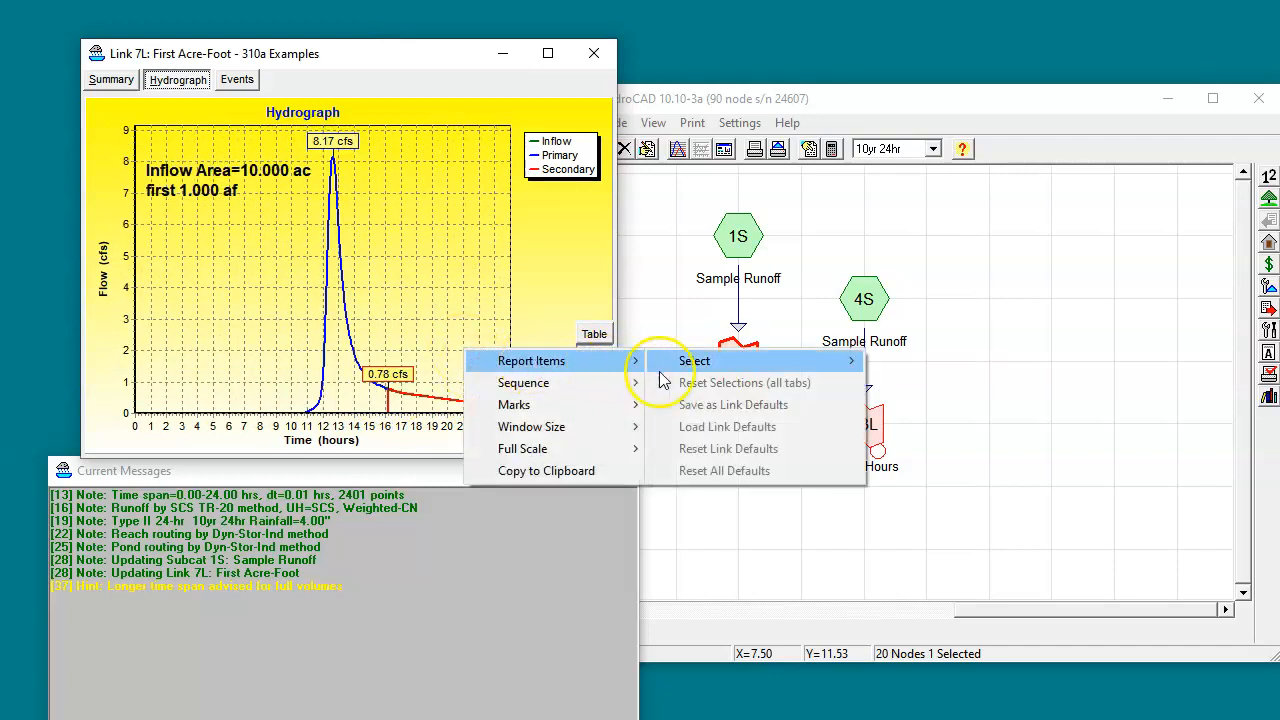
mouse_move(677, 360)
click(872, 427)
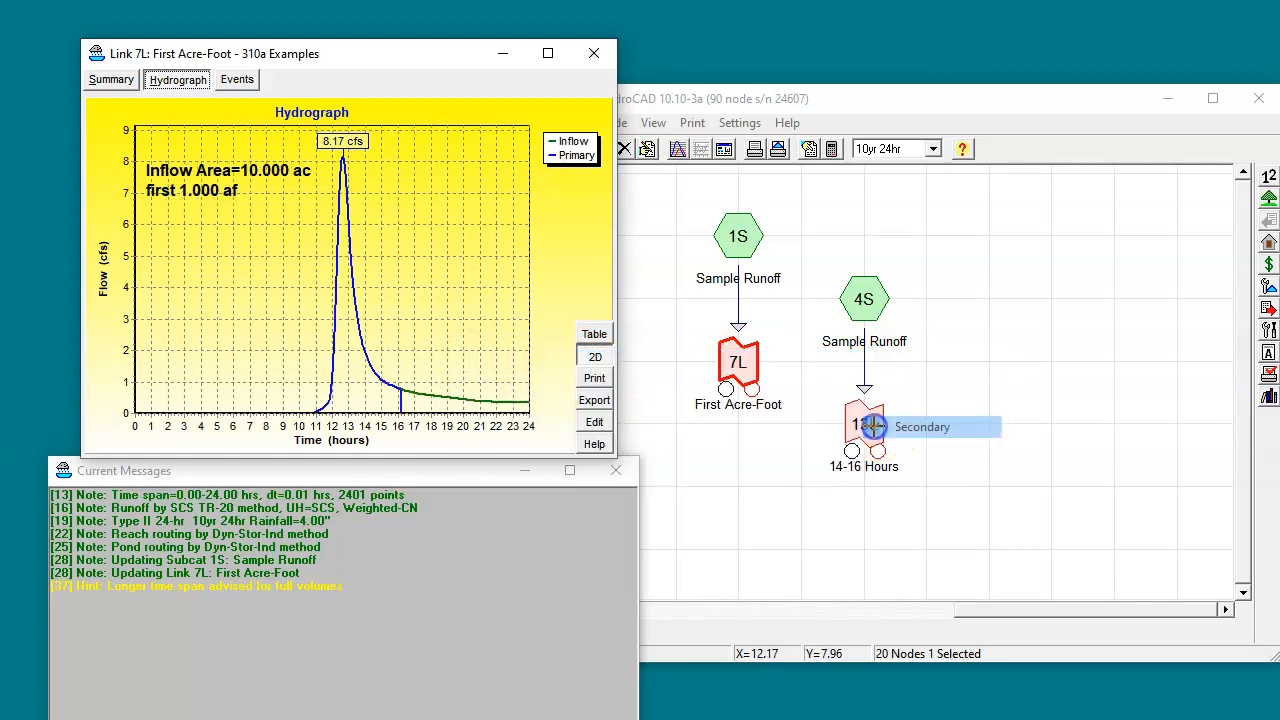
Step: Remove the Inflow curve from the report items of link 7L's hydrograph
right_click(448, 346)
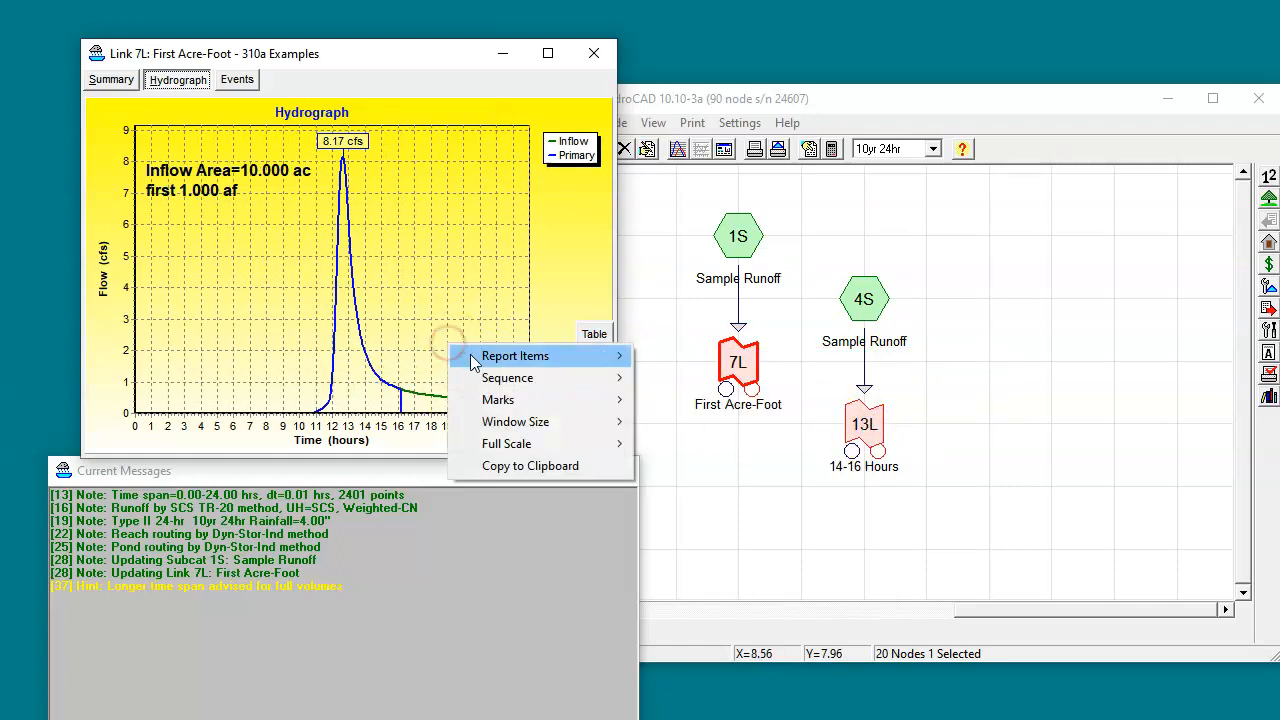
mouse_move(478, 356)
mouse_move(677, 362)
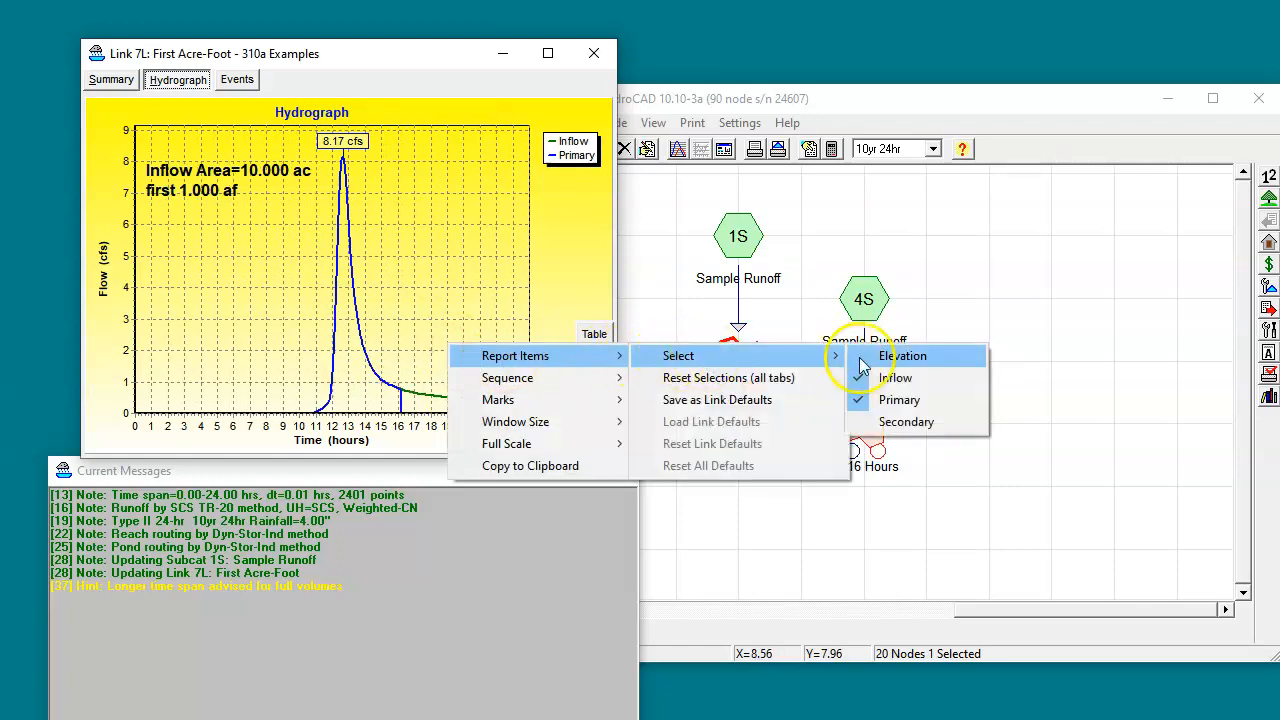
click(864, 378)
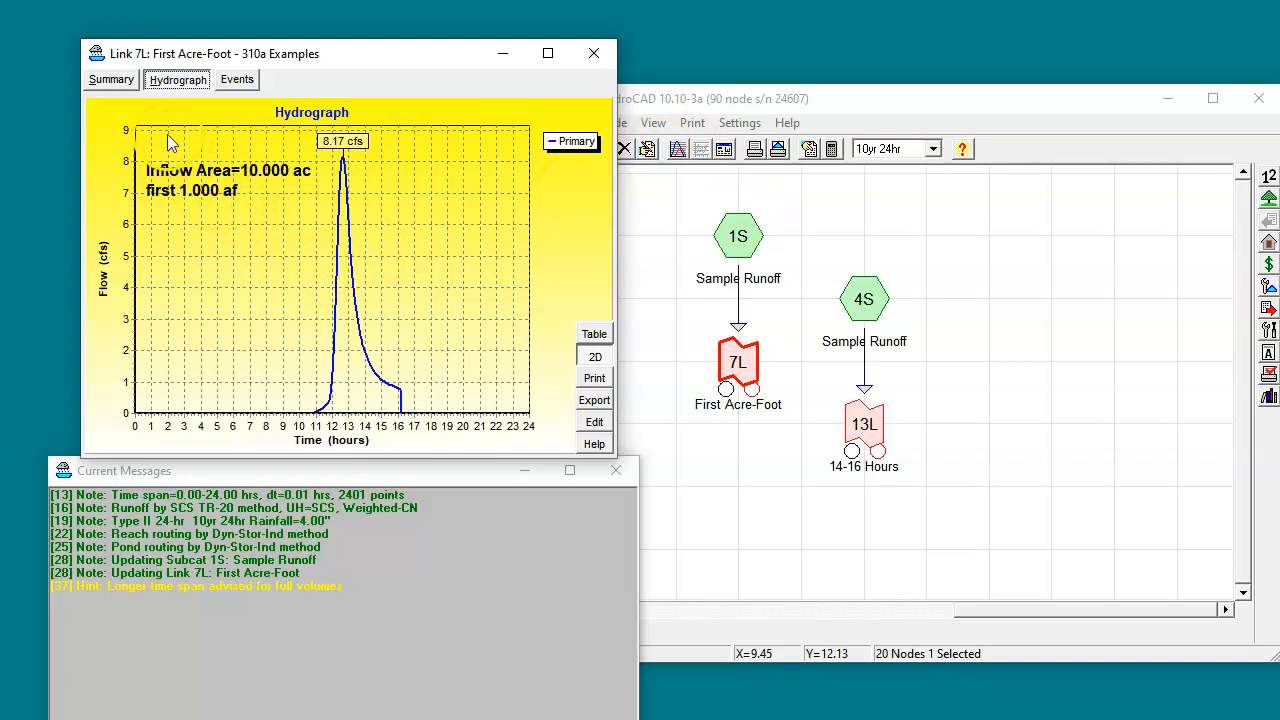
Step: Examine link 7L's summary of inflow, primary and secondary flows and volumes, then return to its hydrograph
click(115, 82)
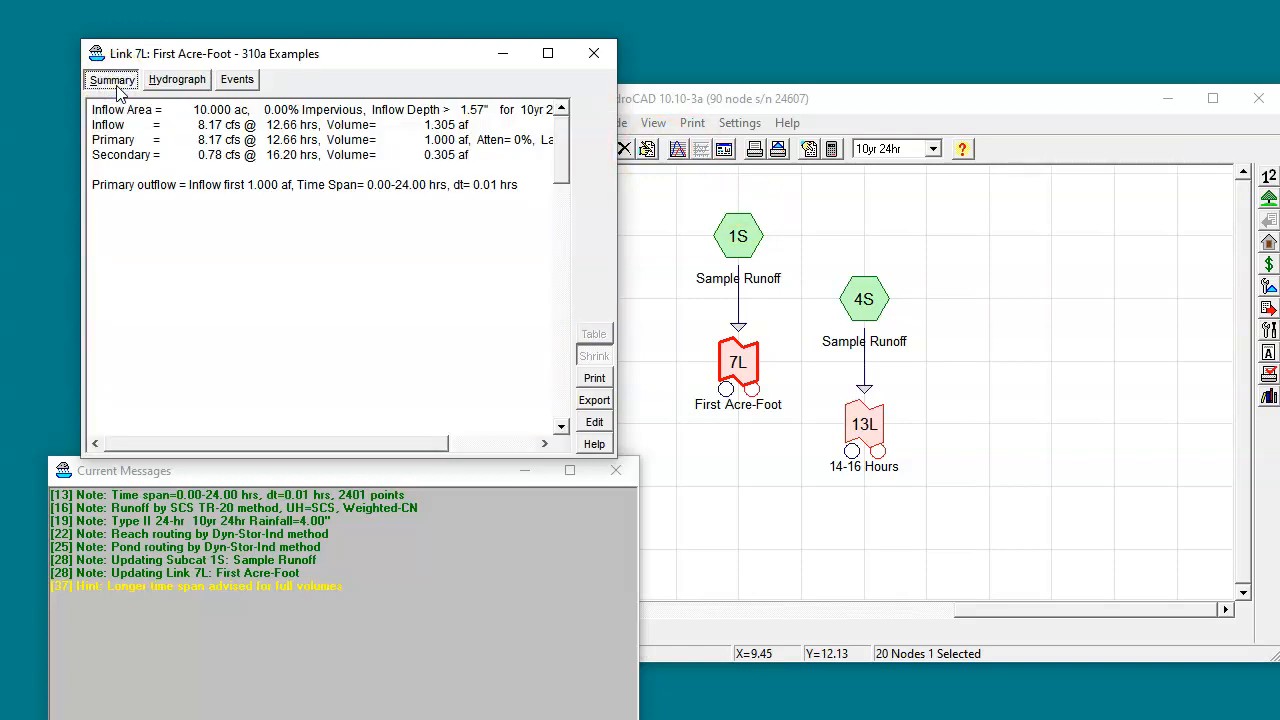
click(441, 164)
click(172, 79)
Step: Add the Secondary curve to link 7L's hydrograph, then close the link's report
right_click(437, 282)
mouse_move(452, 293)
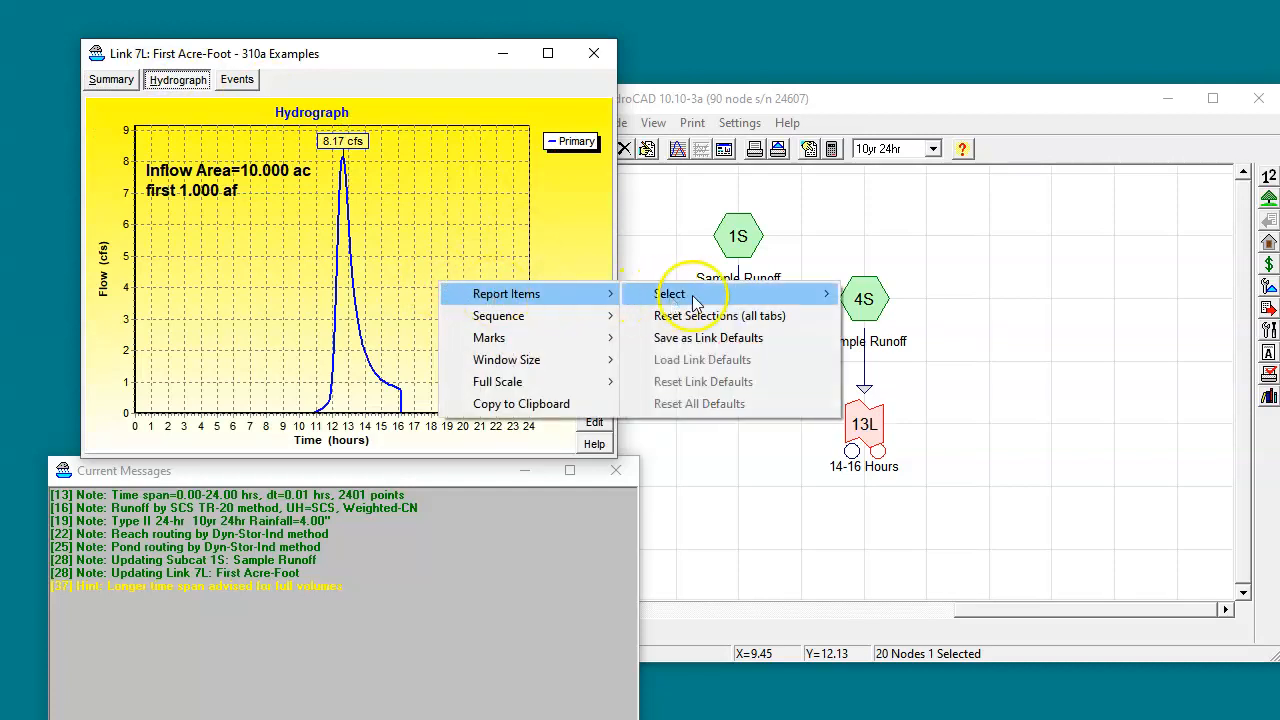
mouse_move(697, 300)
click(850, 362)
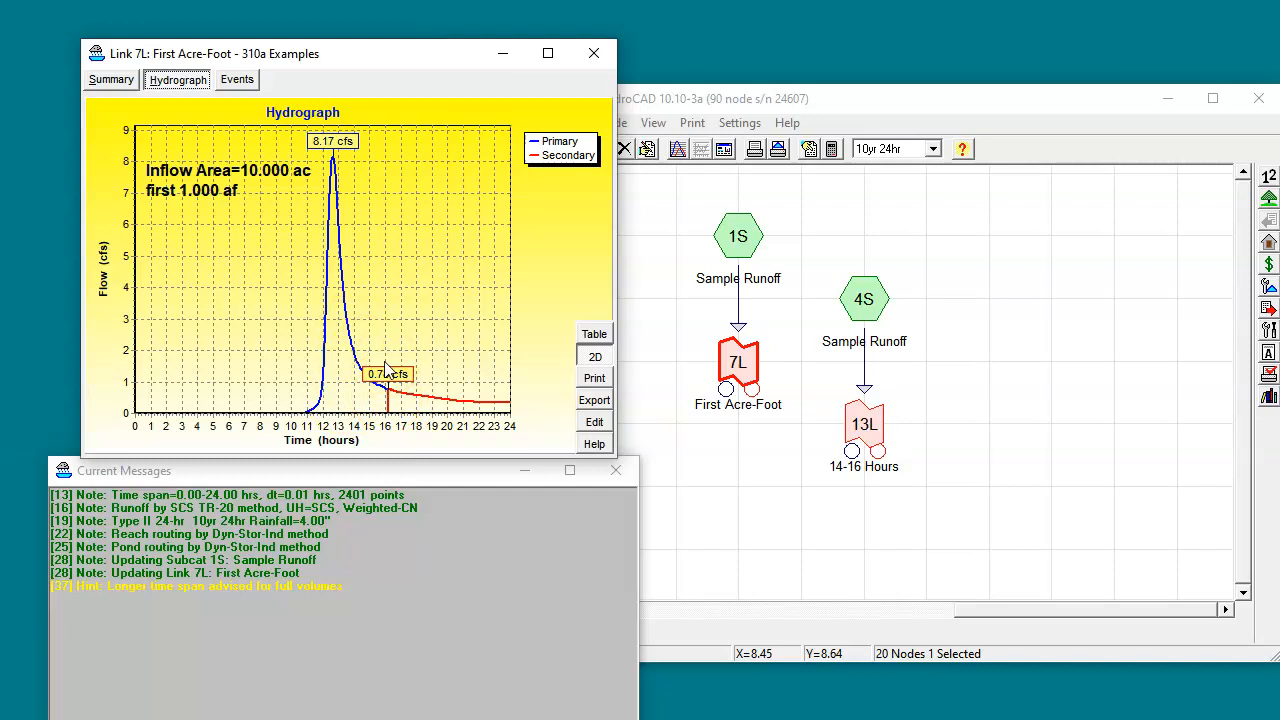
right_click(710, 425)
click(1065, 462)
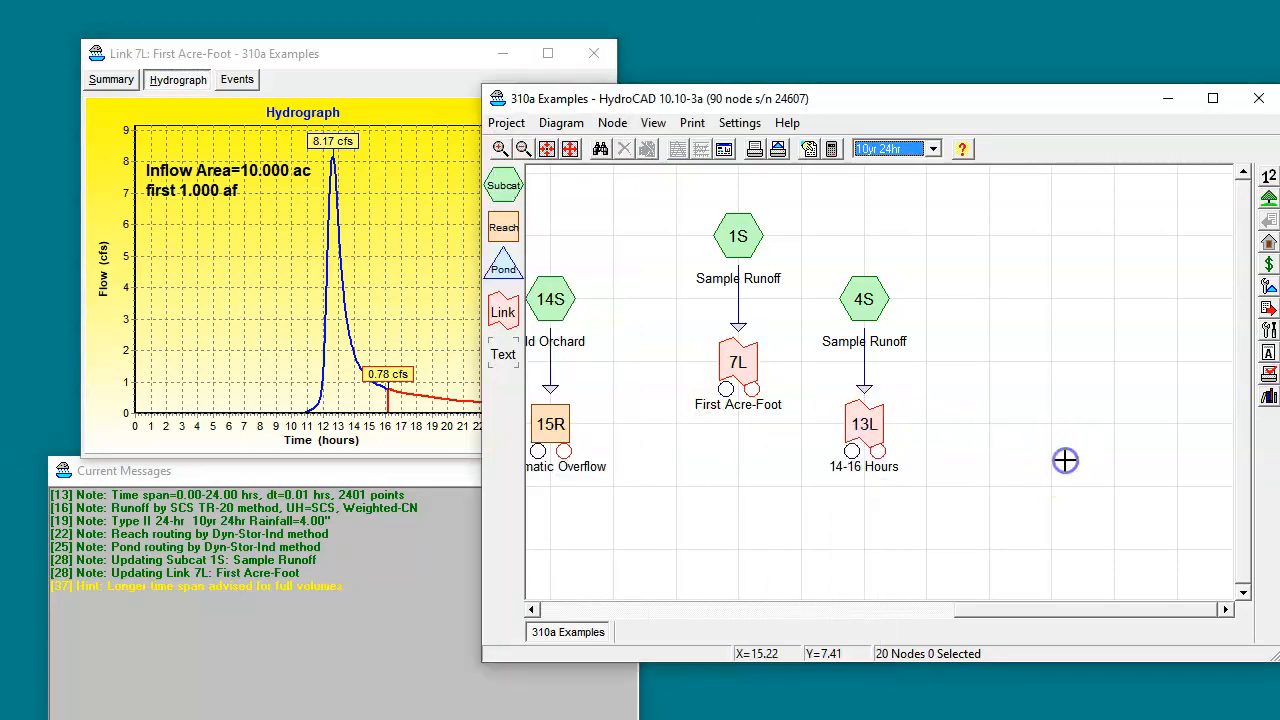
click(592, 50)
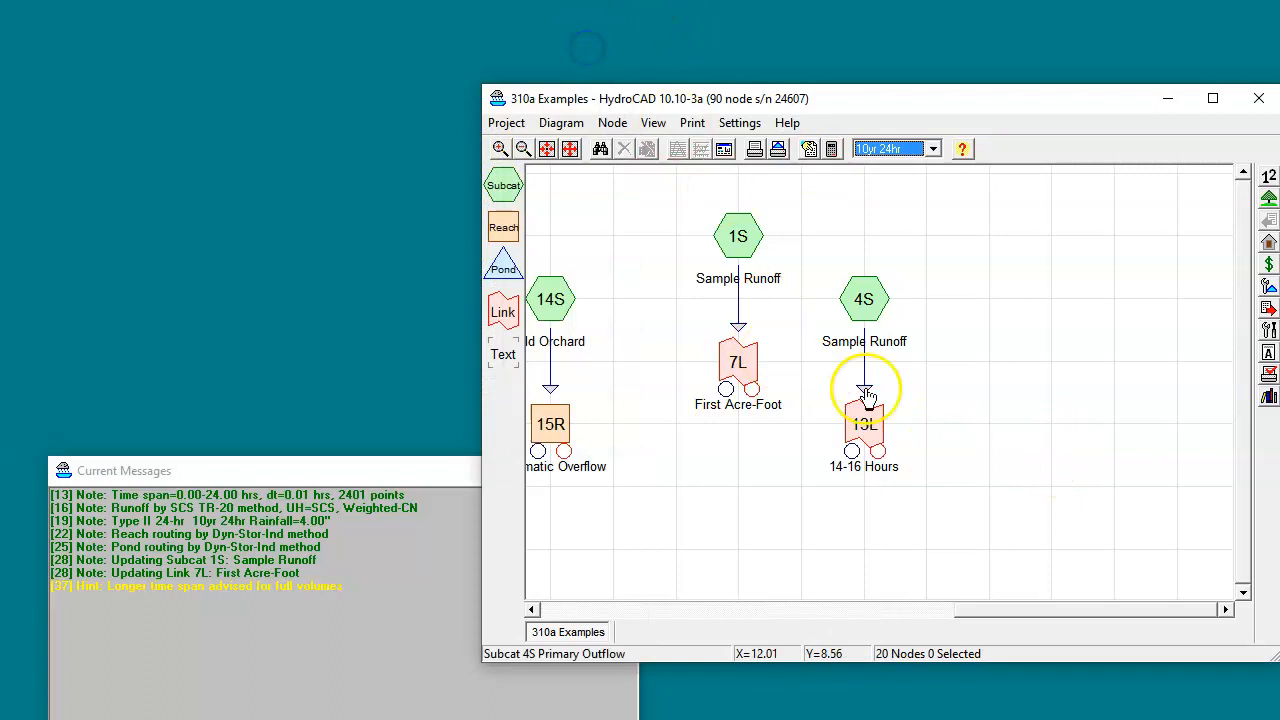
Step: Show the hydrograph of link 13L, 14-16 Hours, in 2D and enlarge the period around hours 14 to 16
double_click(865, 418)
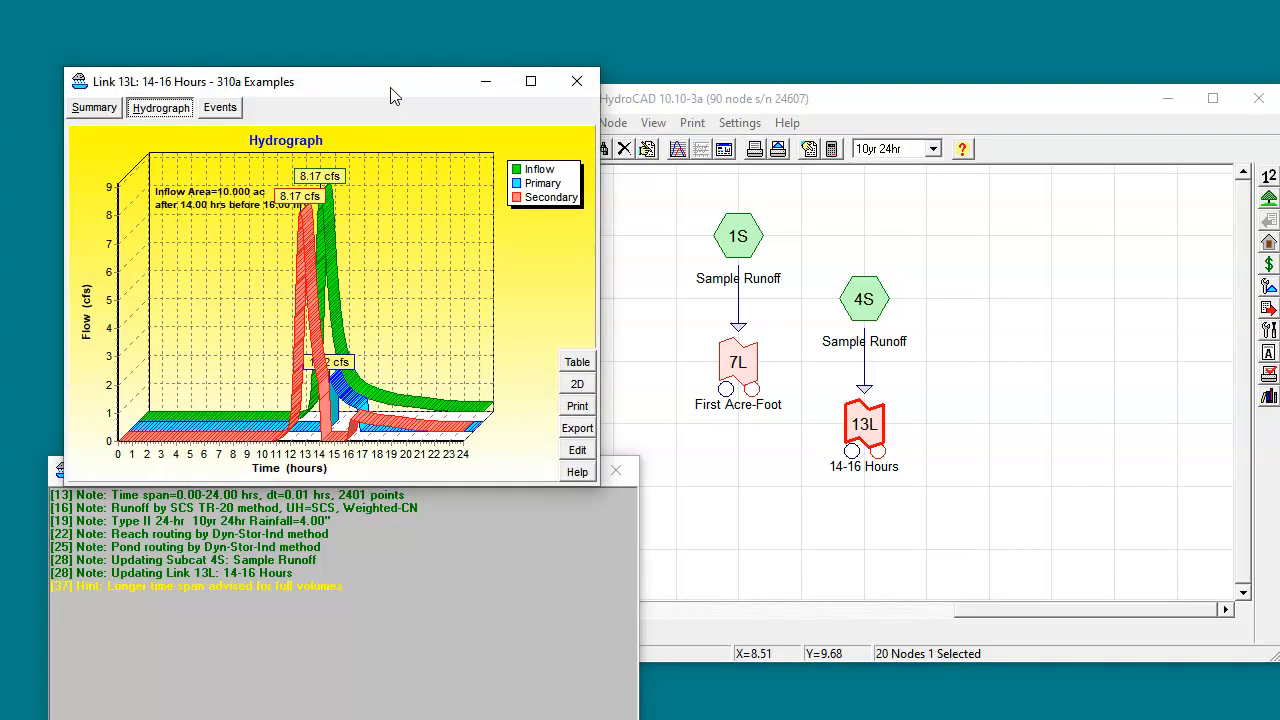
click(577, 388)
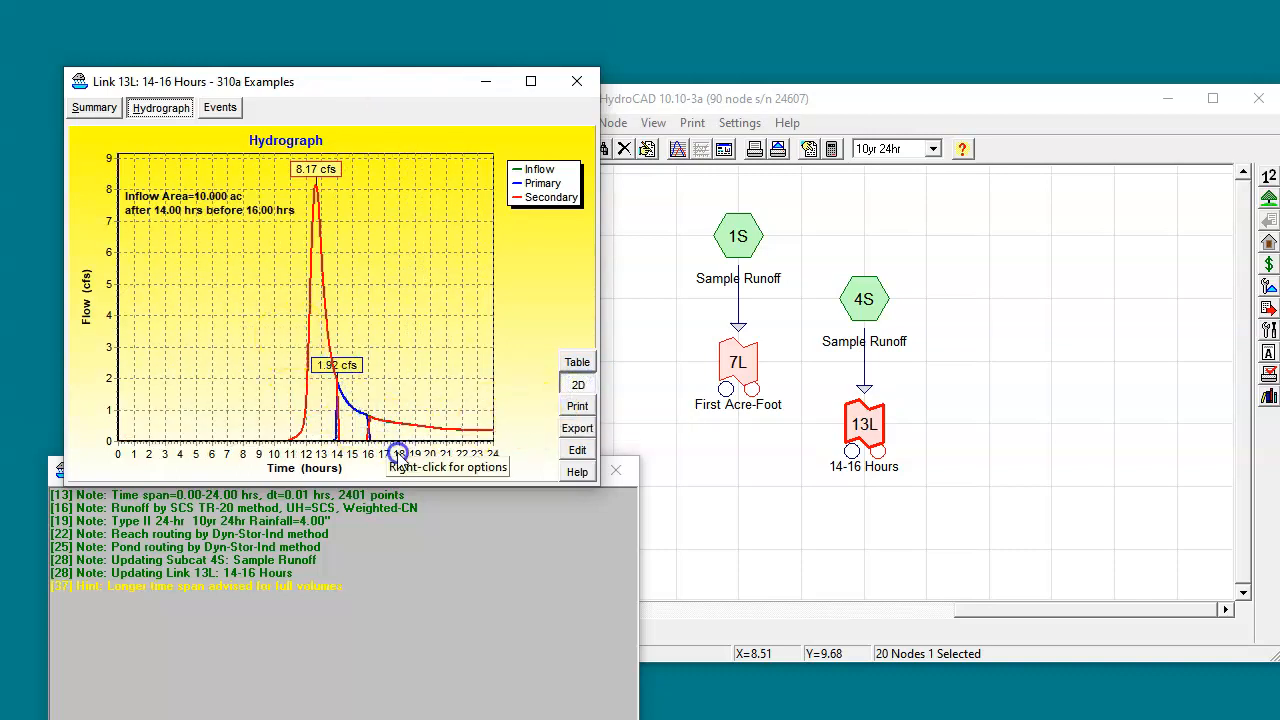
drag(292, 332, 398, 453)
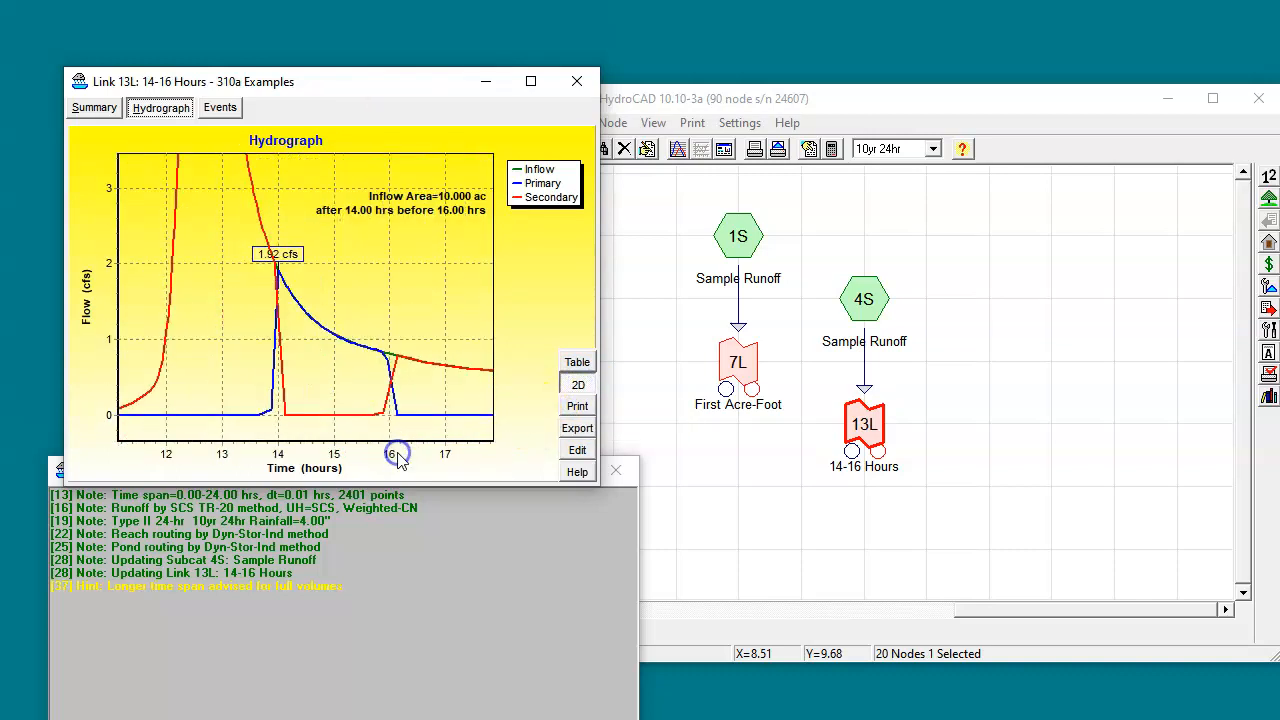
Step: Remove the Inflow and Secondary curves from link 13L's hydrograph, leaving only Primary
right_click(465, 309)
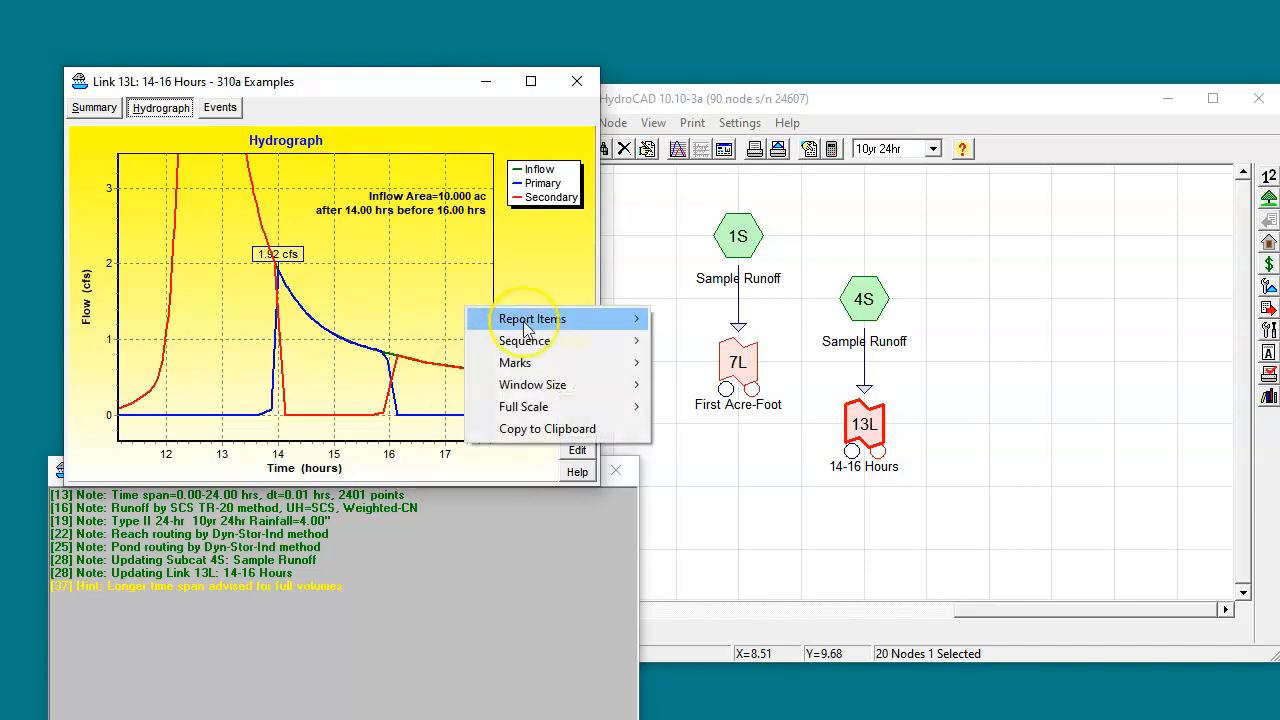
mouse_move(527, 328)
mouse_move(697, 328)
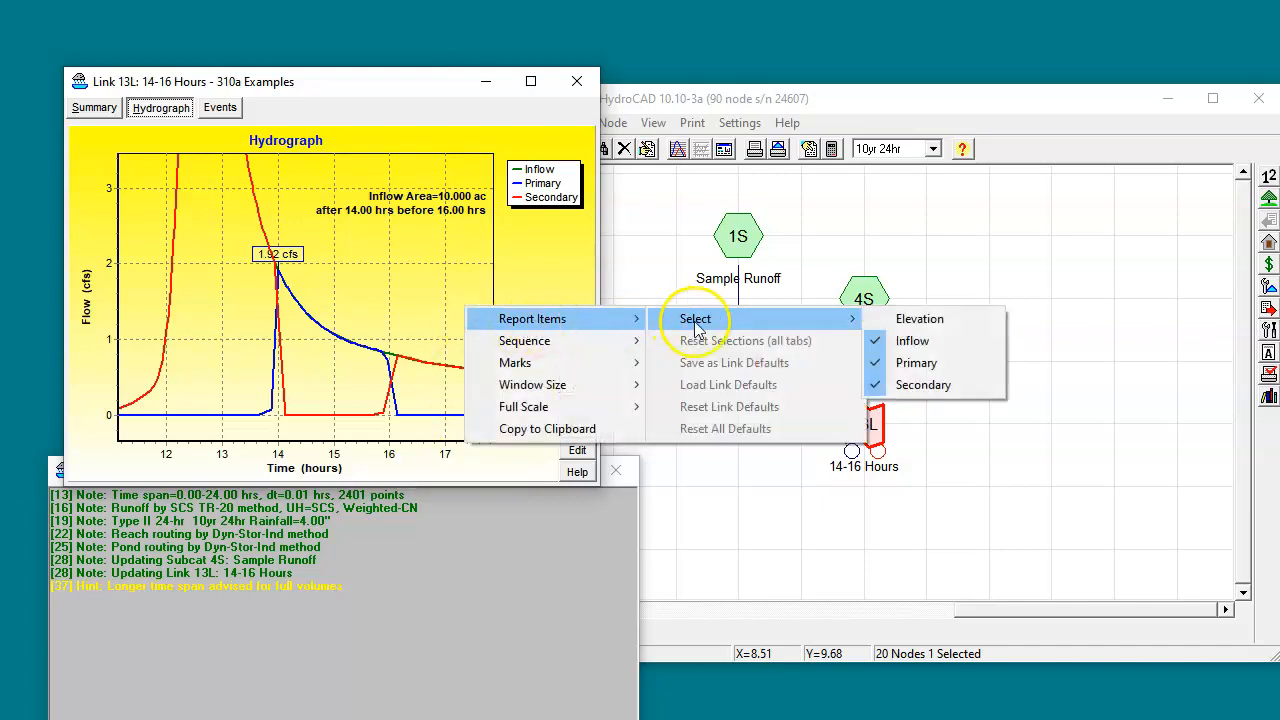
click(905, 340)
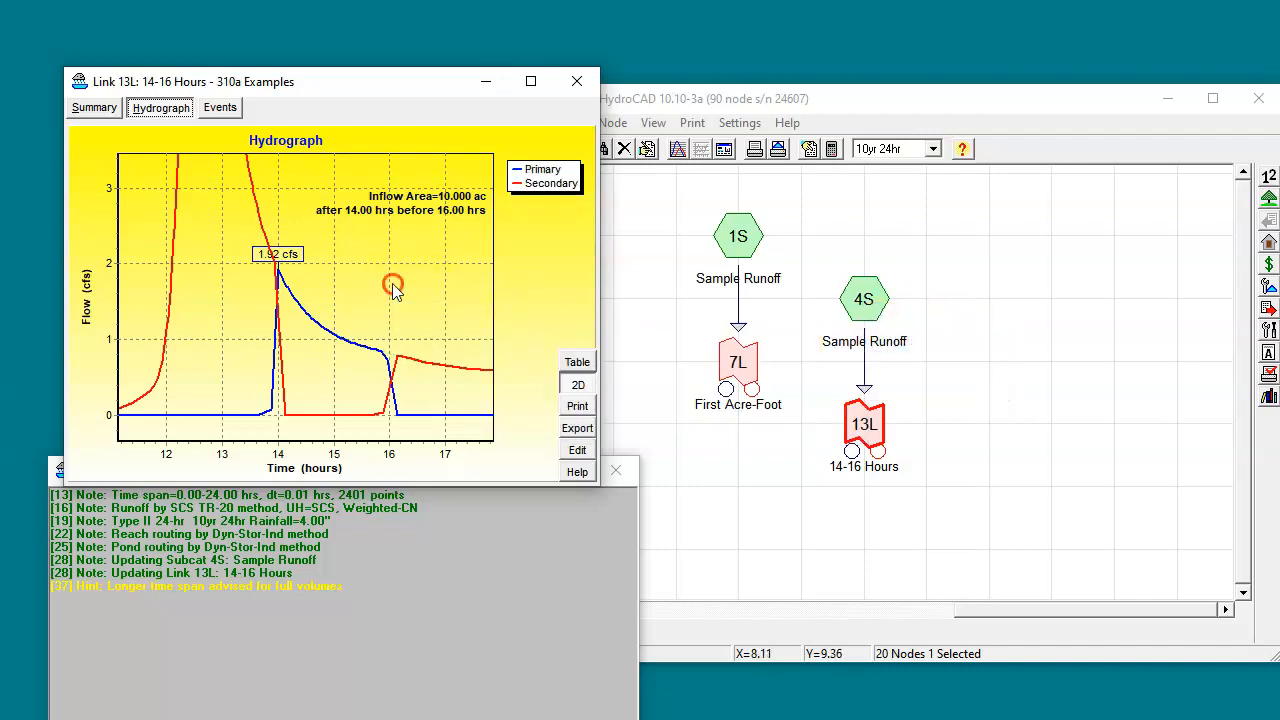
right_click(393, 289)
mouse_move(450, 297)
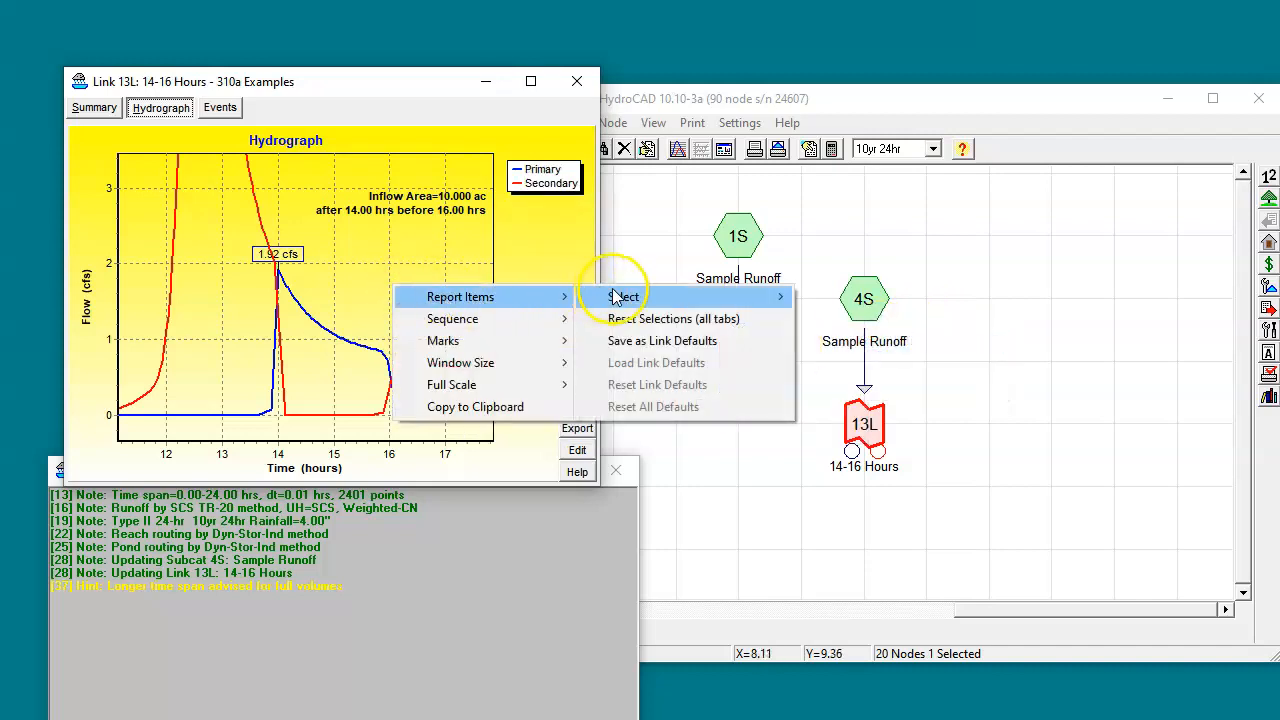
mouse_move(690, 297)
click(848, 363)
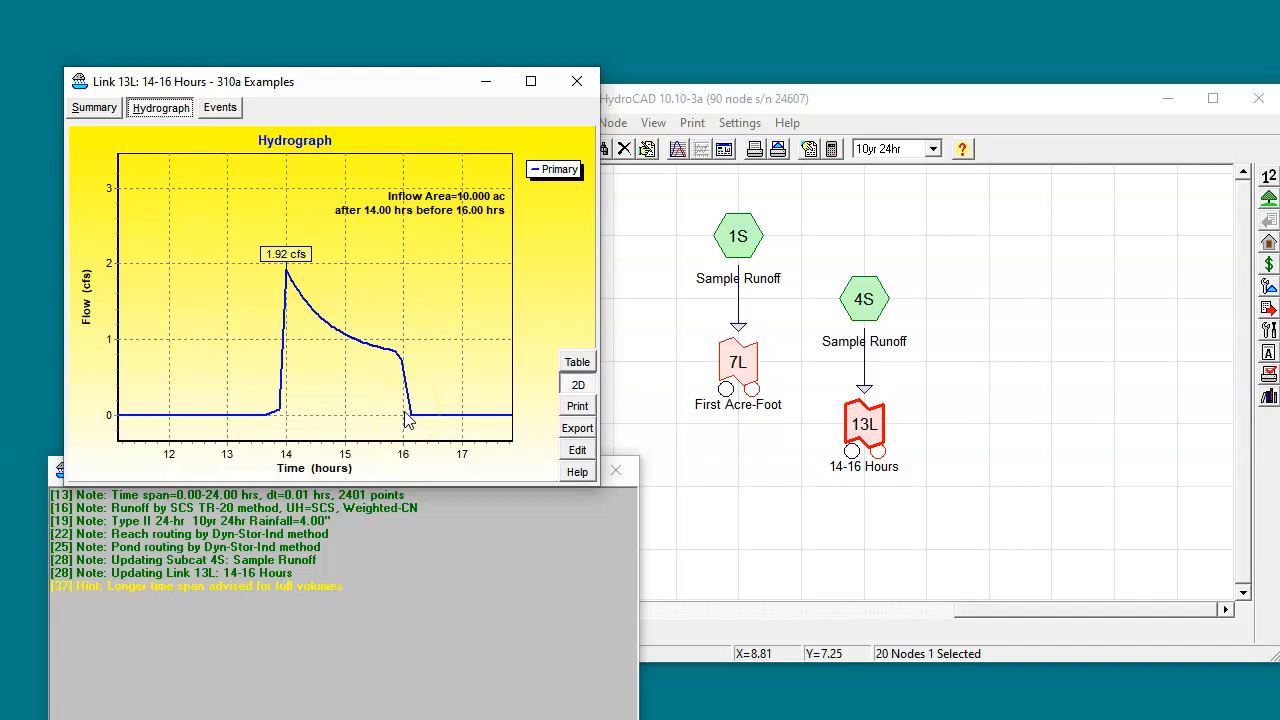
Step: Review the start time, end time and slice volume in link 13L's advanced settings, then leave without changes
click(577, 450)
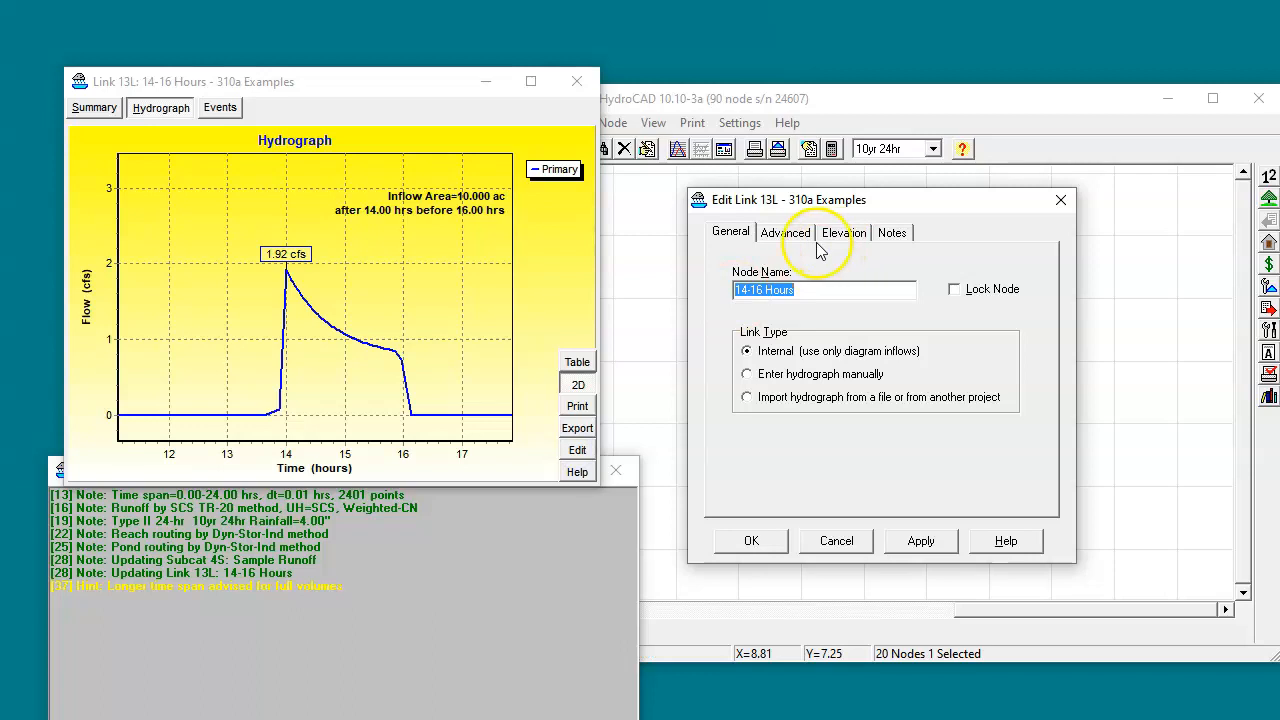
click(786, 234)
click(778, 420)
click(952, 420)
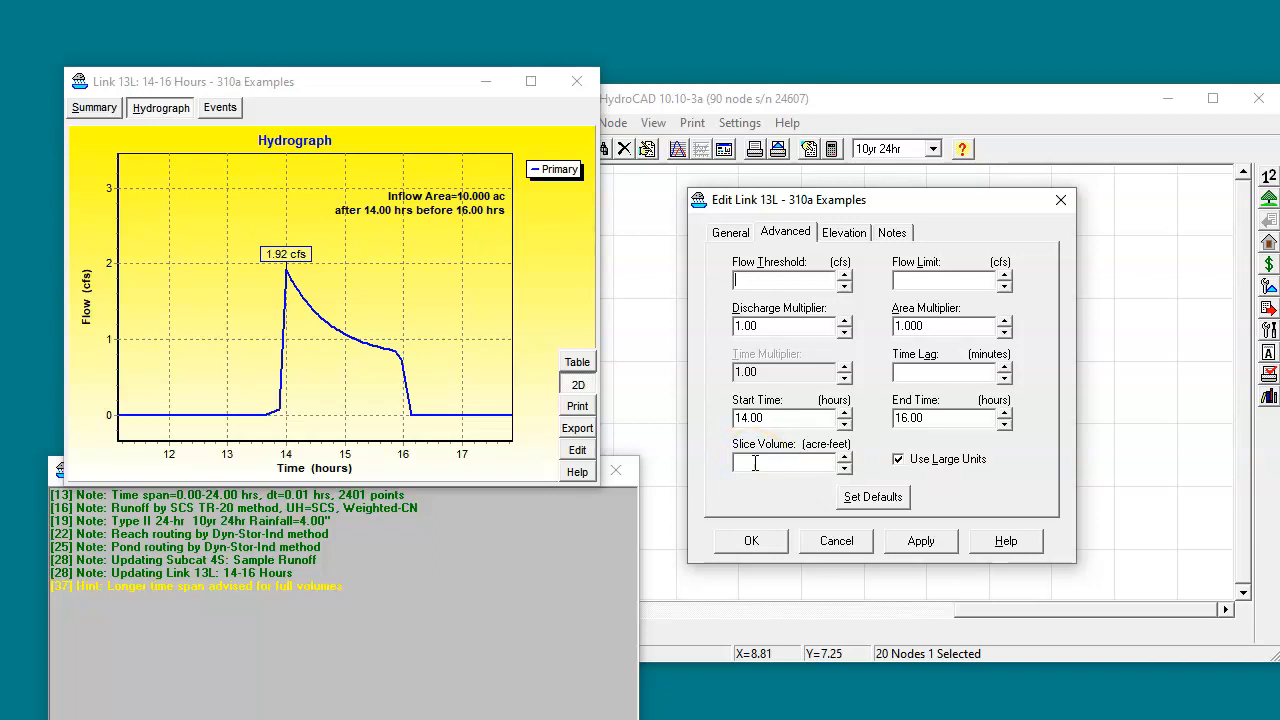
click(833, 542)
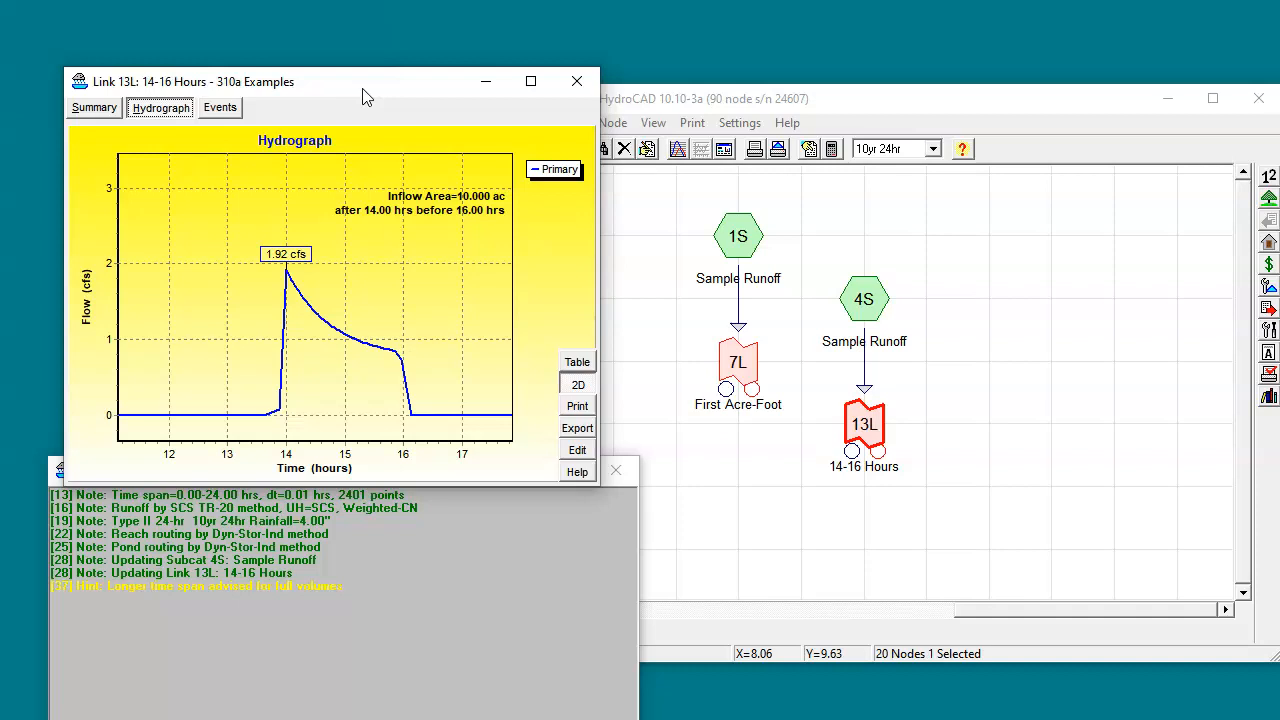
Step: Reposition link 13L's report slightly, then close it
drag(363, 94, 387, 94)
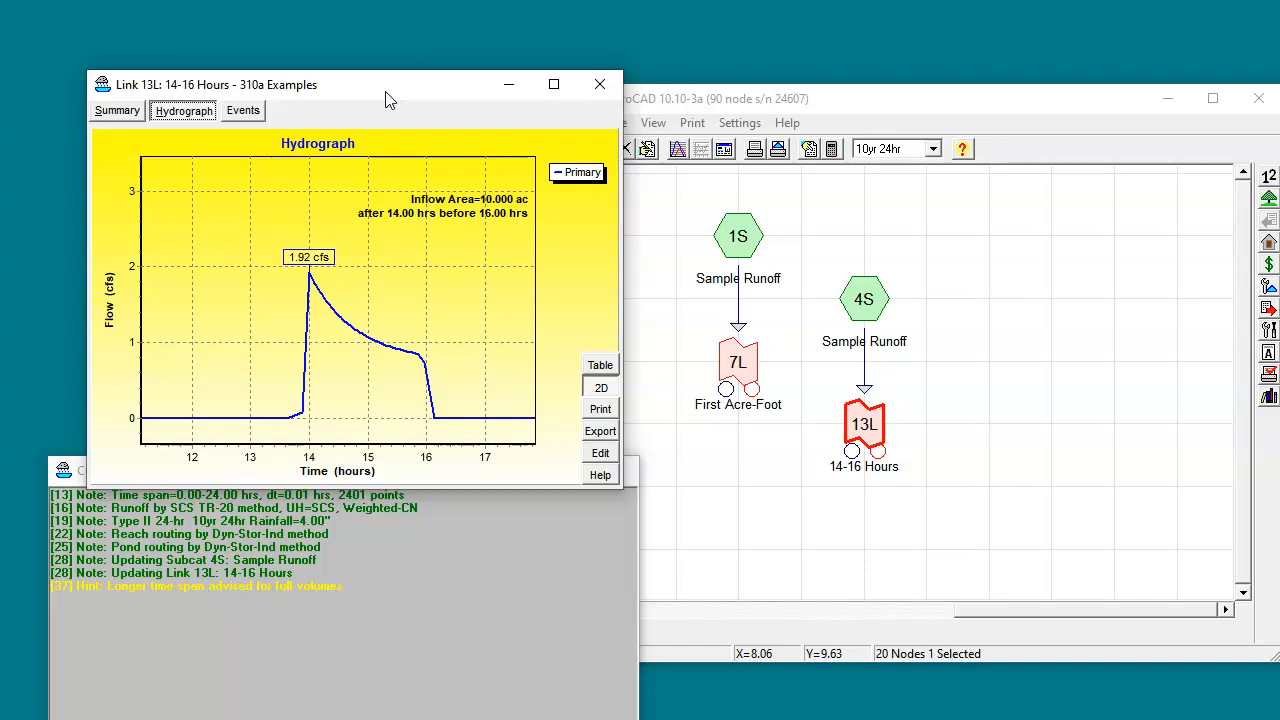
drag(393, 100, 395, 92)
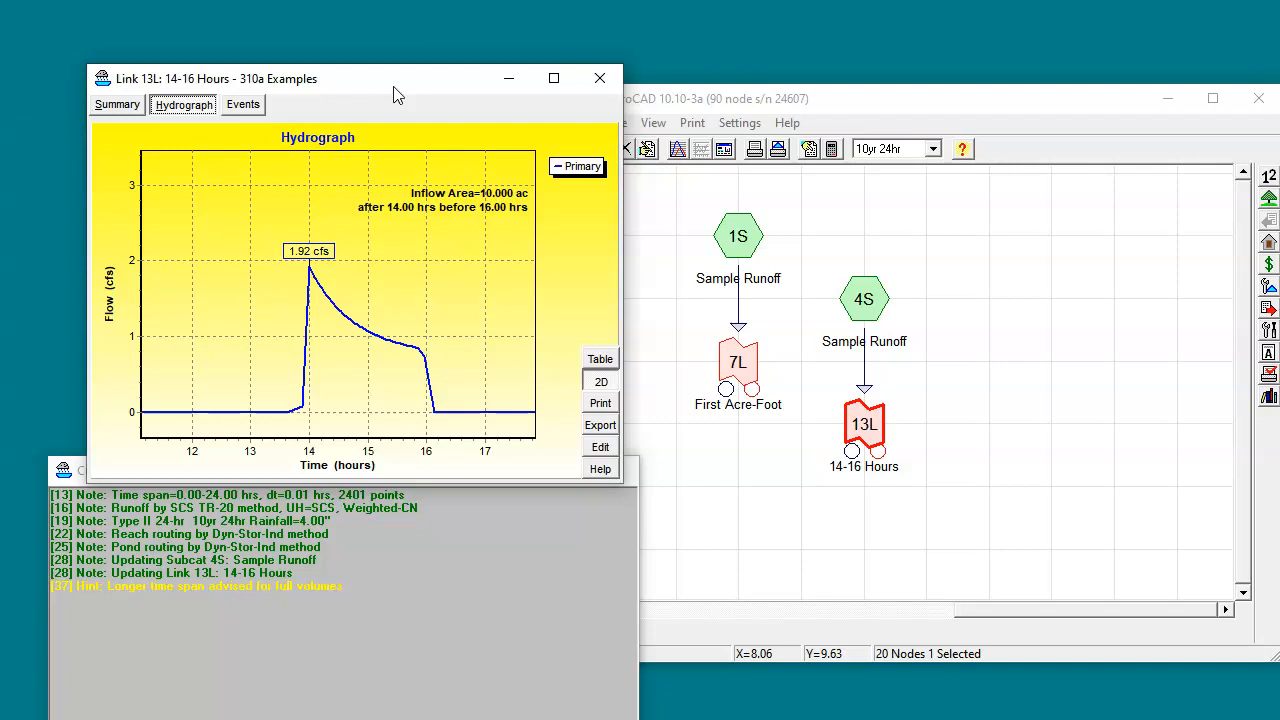
click(600, 78)
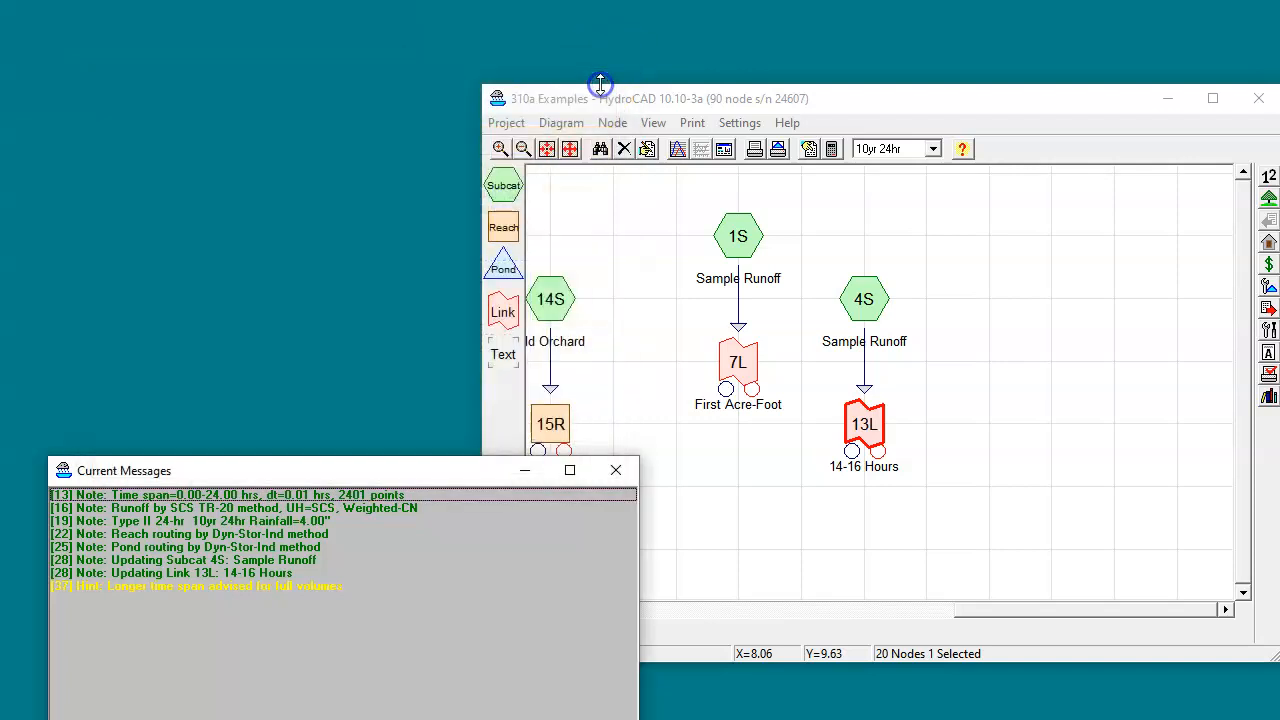
click(627, 477)
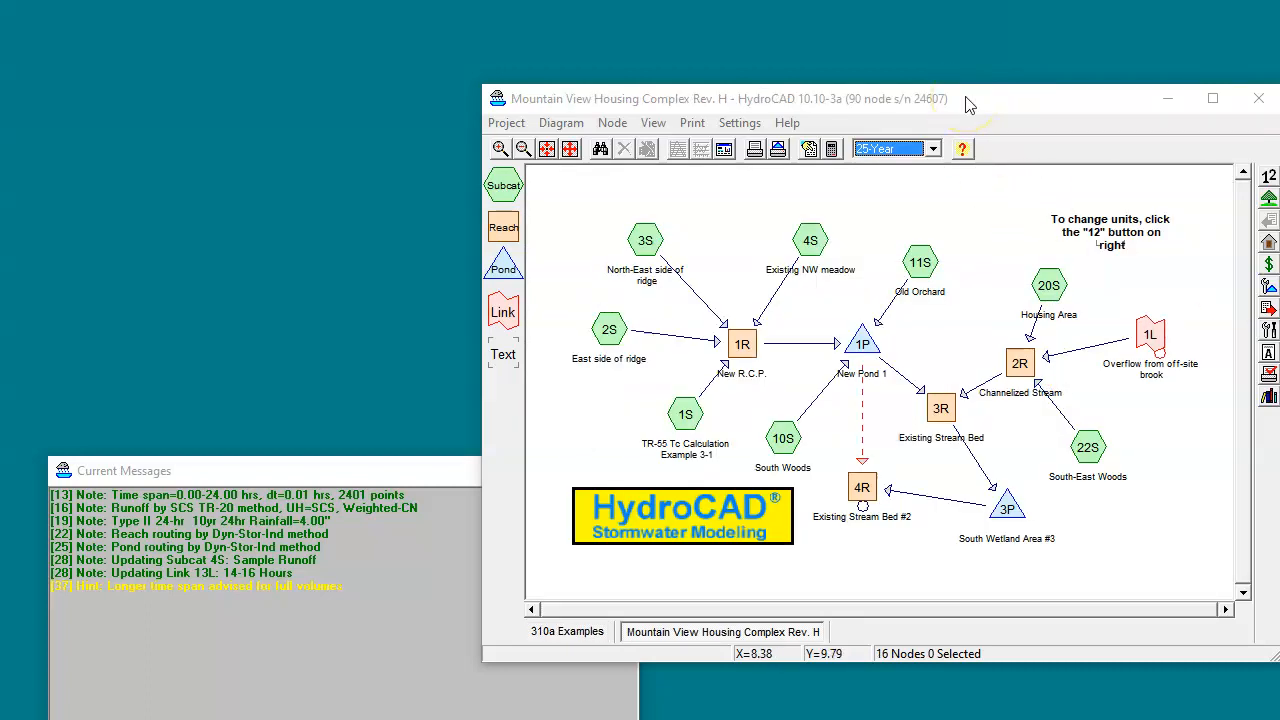
Step: Review all rainfall events in the Mountain View project's calculation settings, then cancel without changes
click(831, 150)
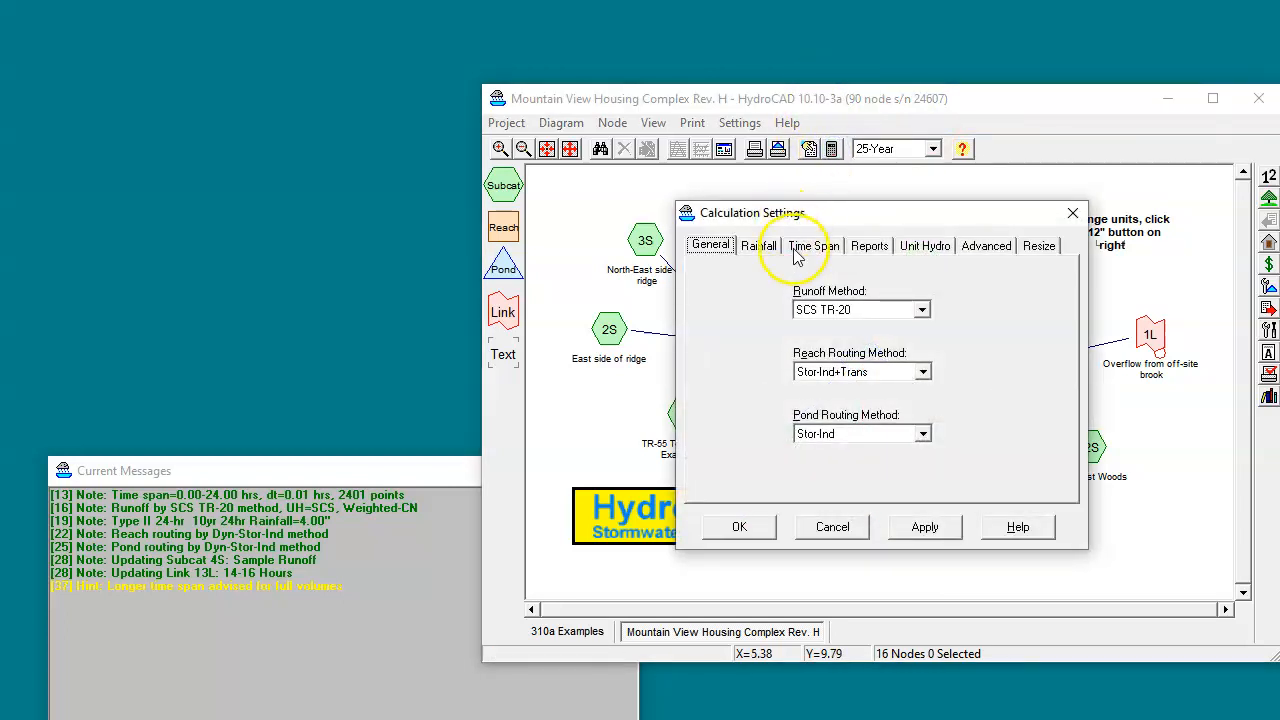
click(770, 249)
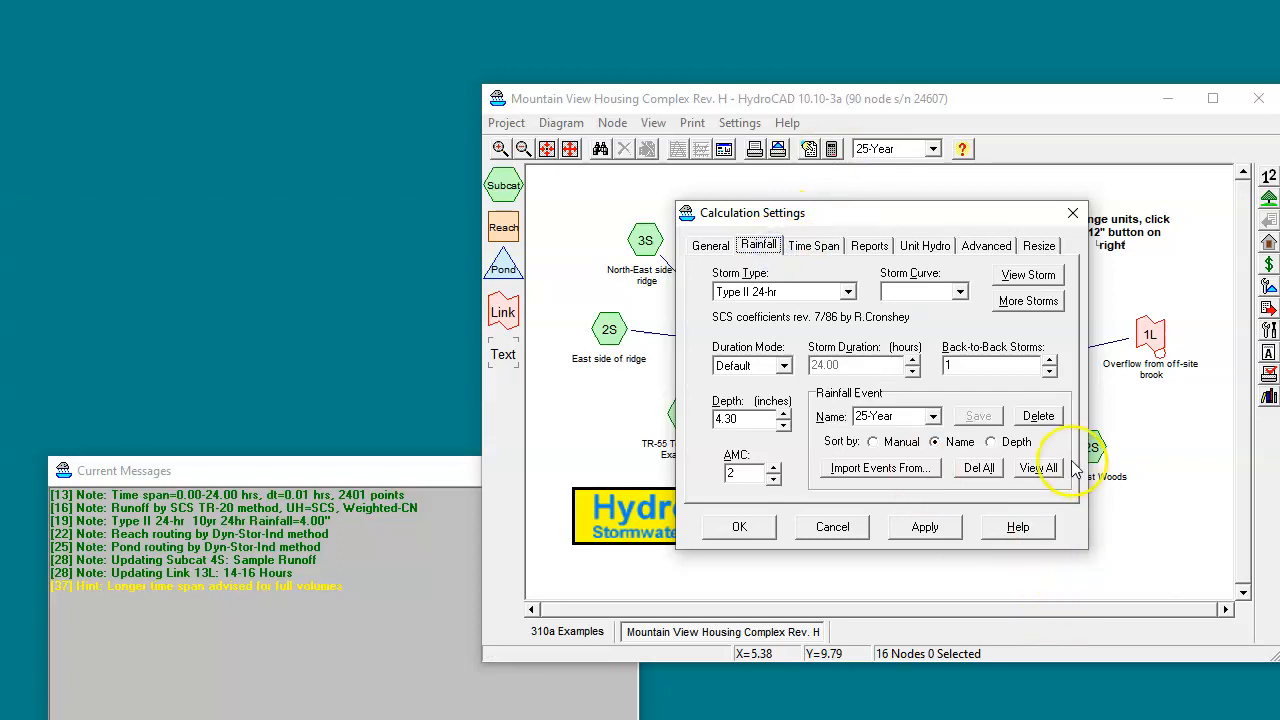
click(1036, 470)
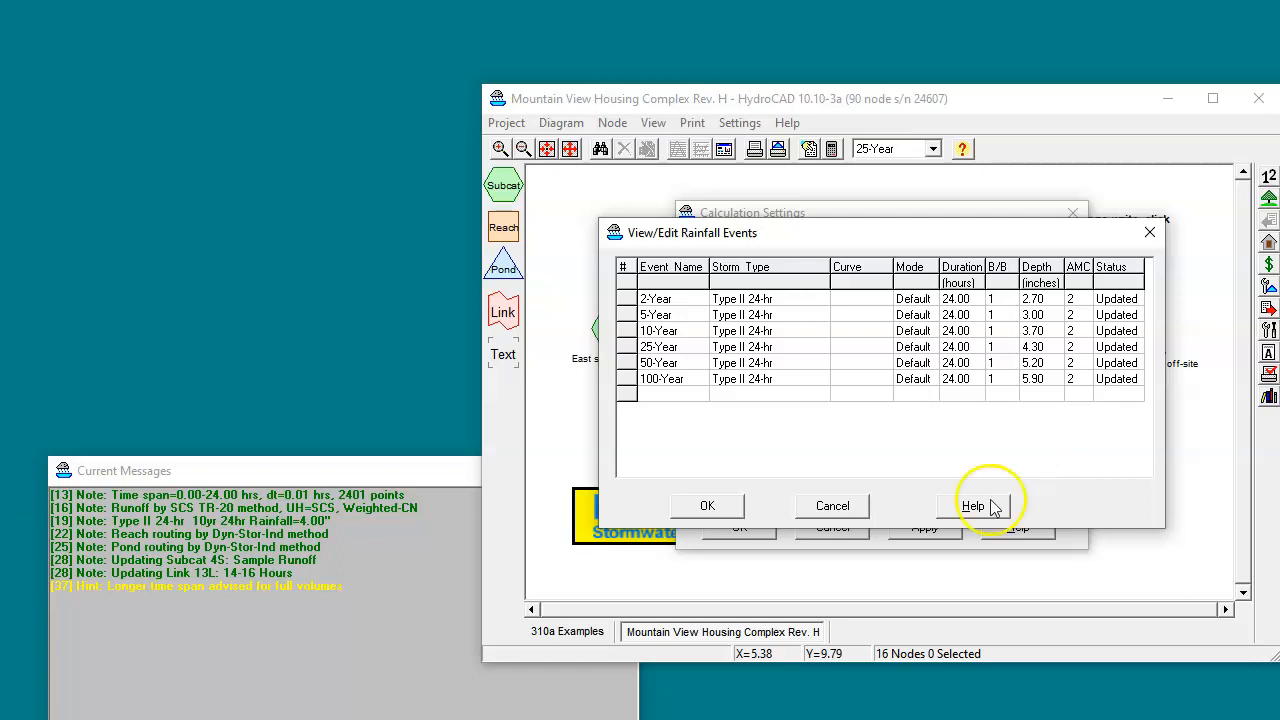
click(840, 510)
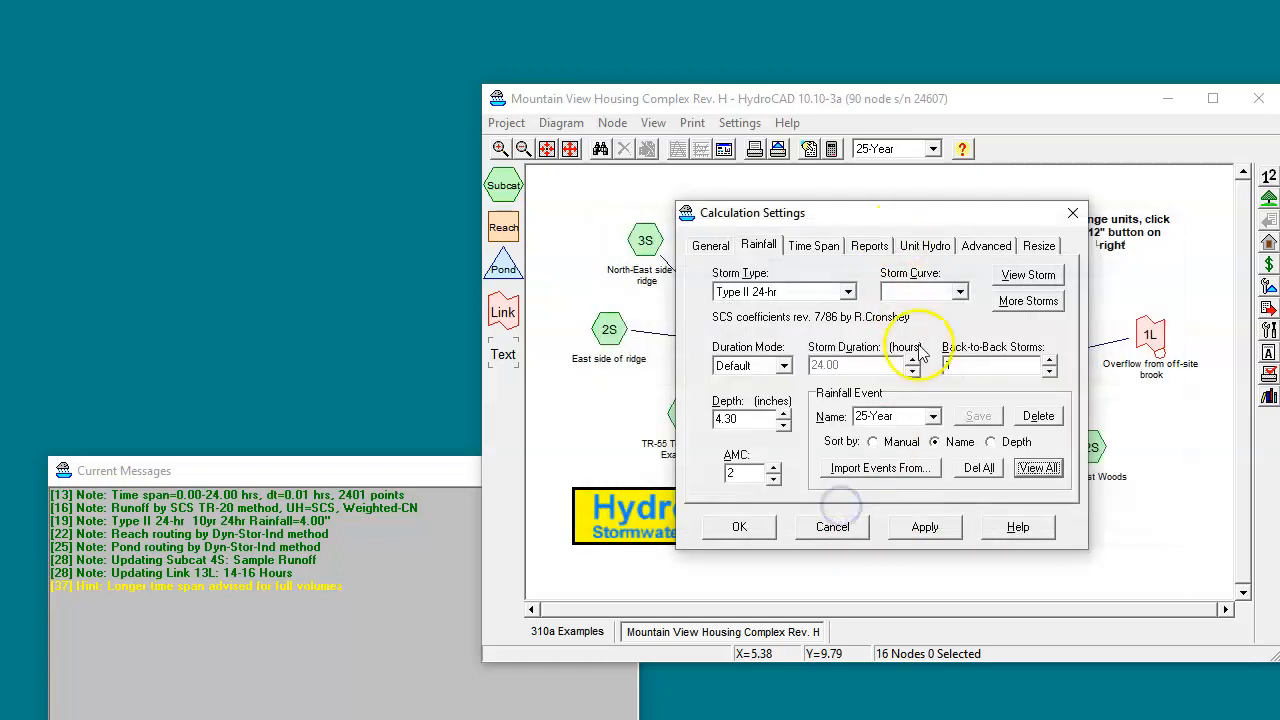
click(830, 527)
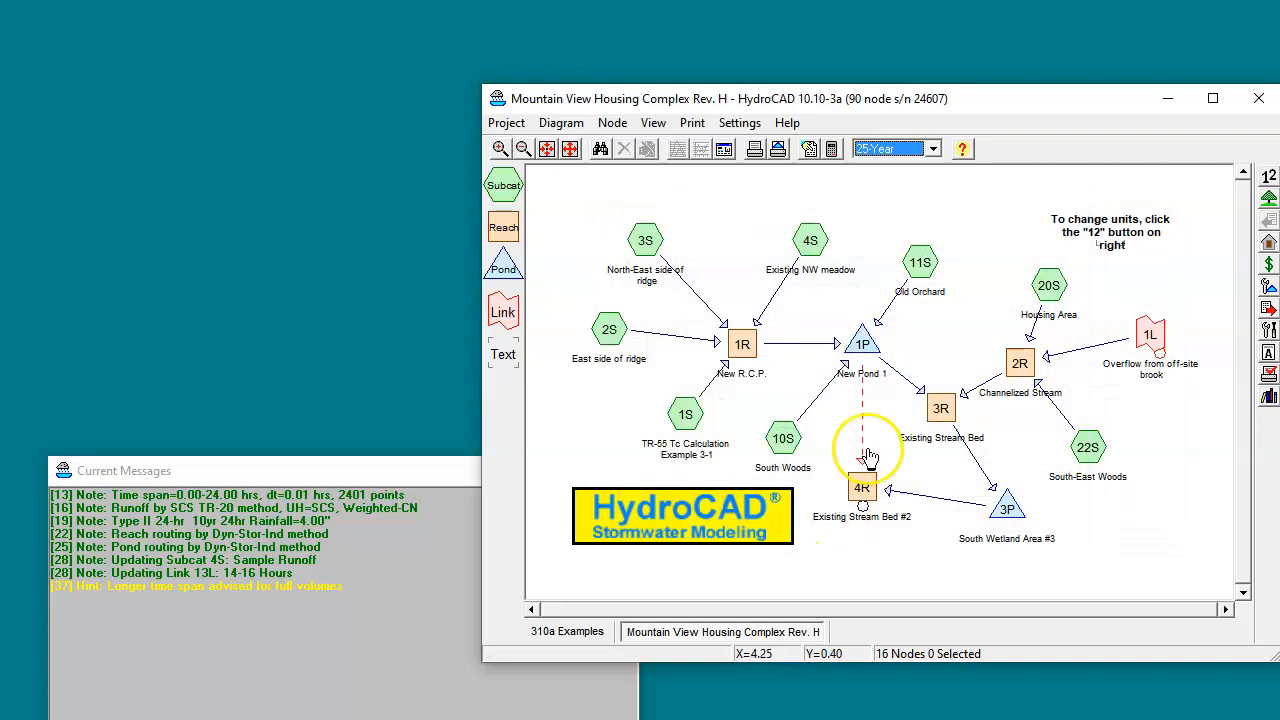
Step: View the Rainfall Events project report, widen it to read the depth and AMC columns, then close it
click(726, 155)
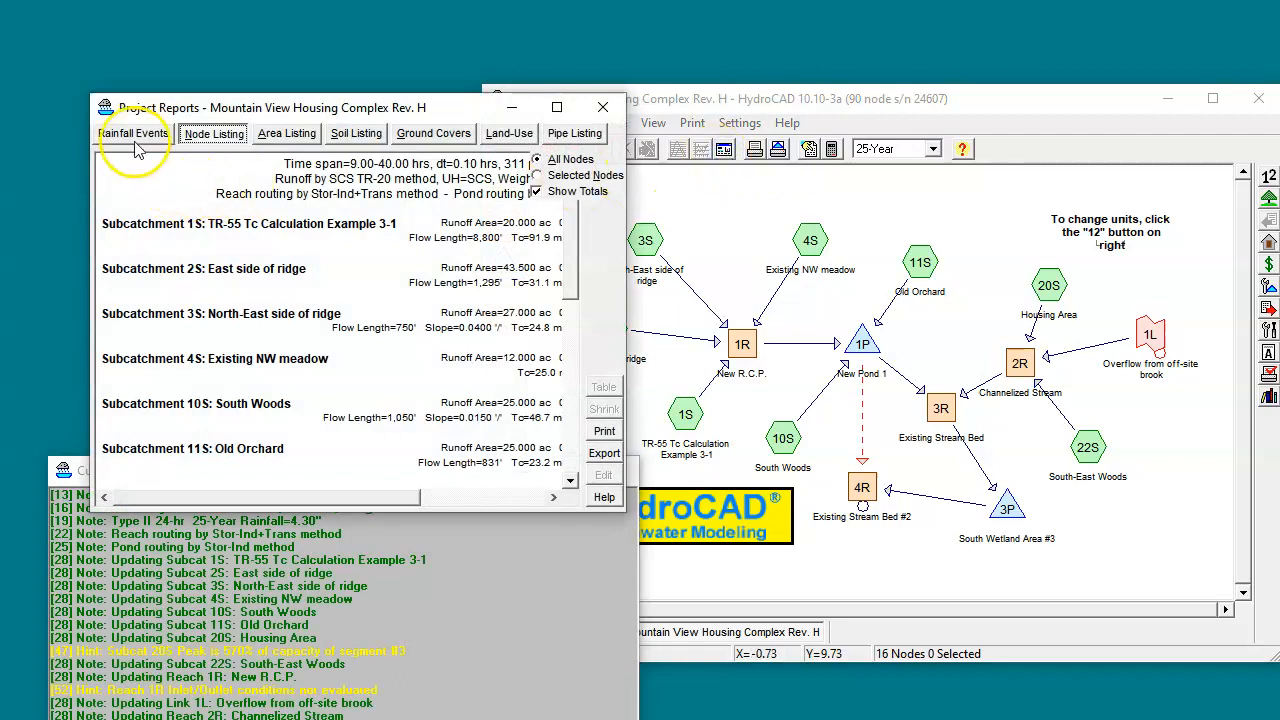
click(133, 138)
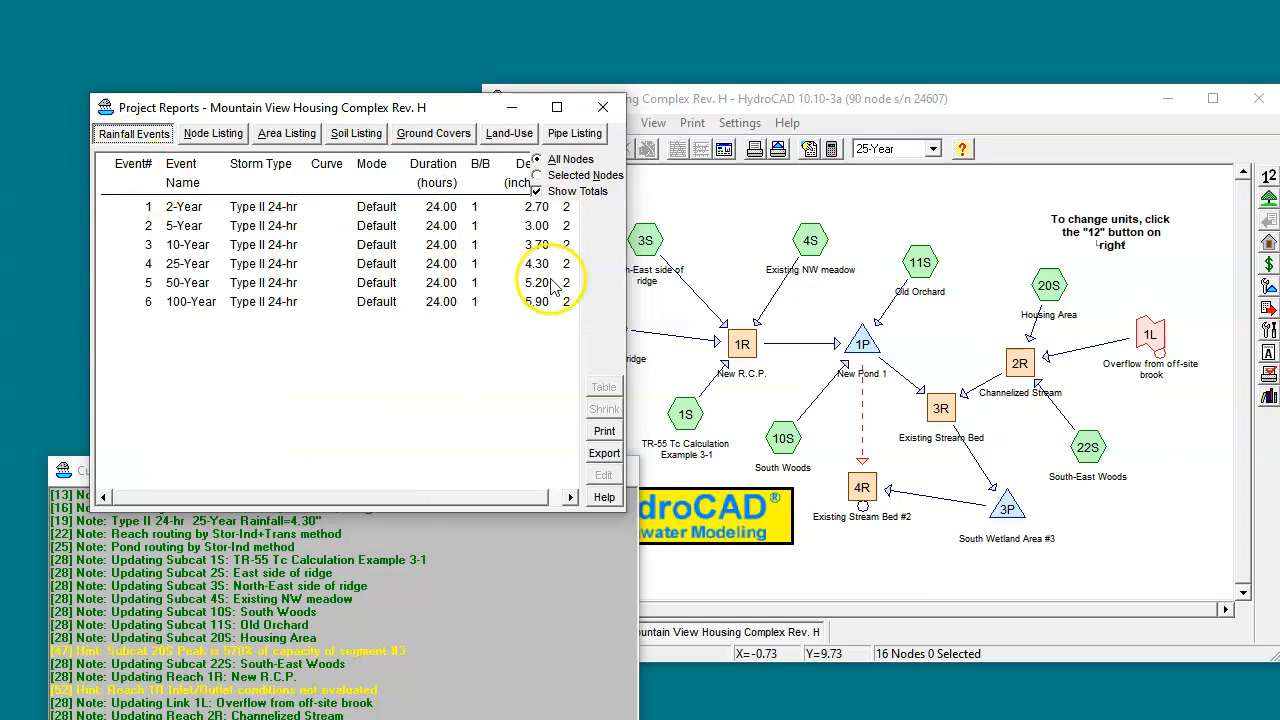
drag(627, 320, 763, 332)
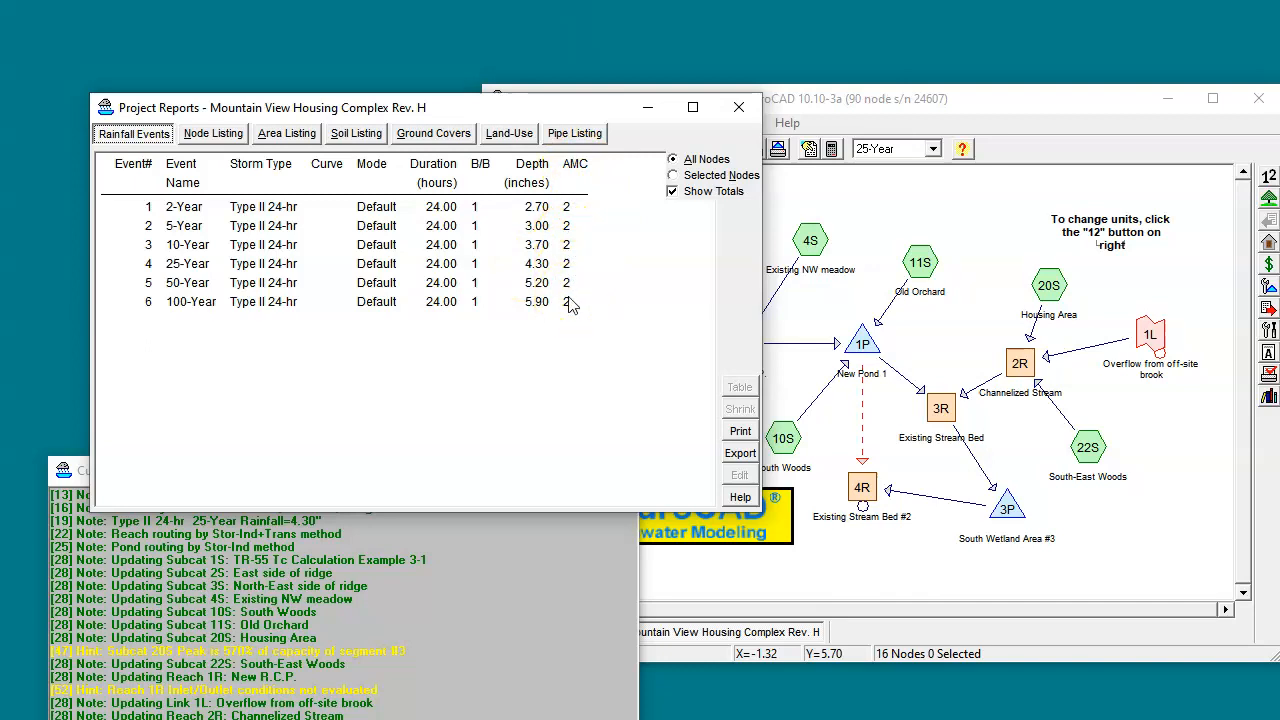
click(740, 108)
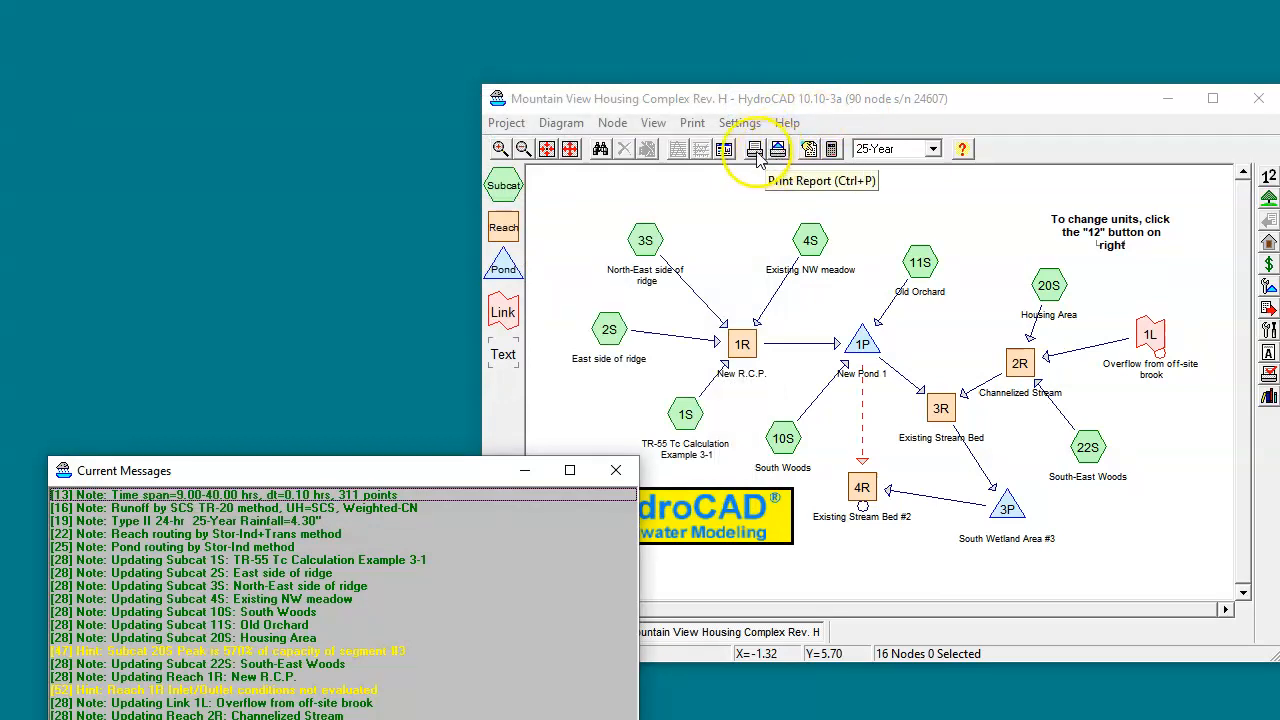
Step: Review the Print Report options for rainfall events and multi-event tables, then exit without printing
click(755, 150)
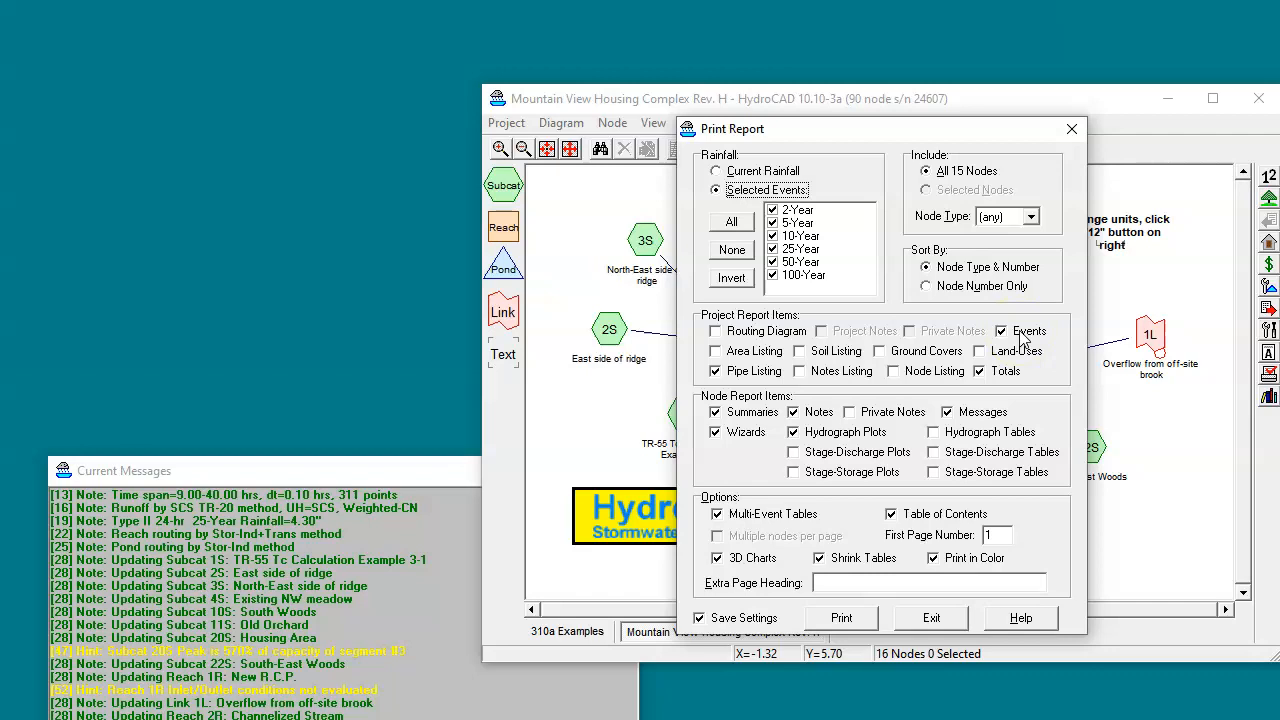
click(843, 585)
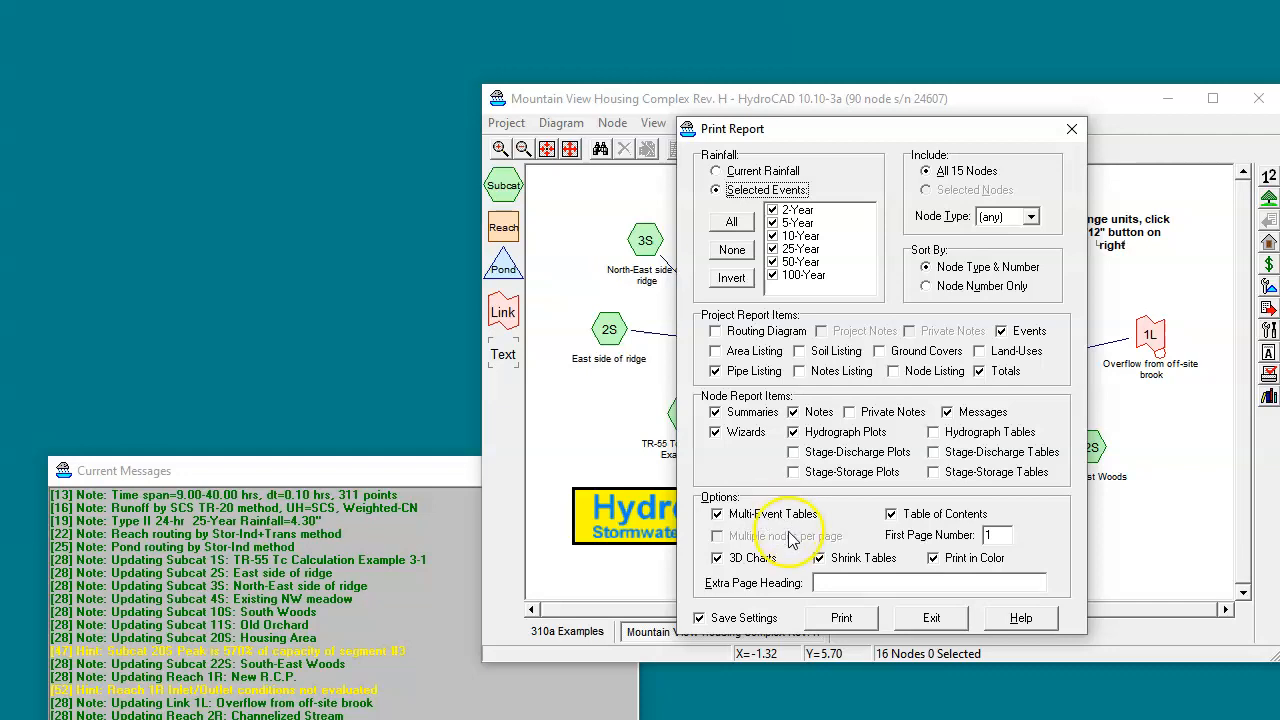
click(925, 620)
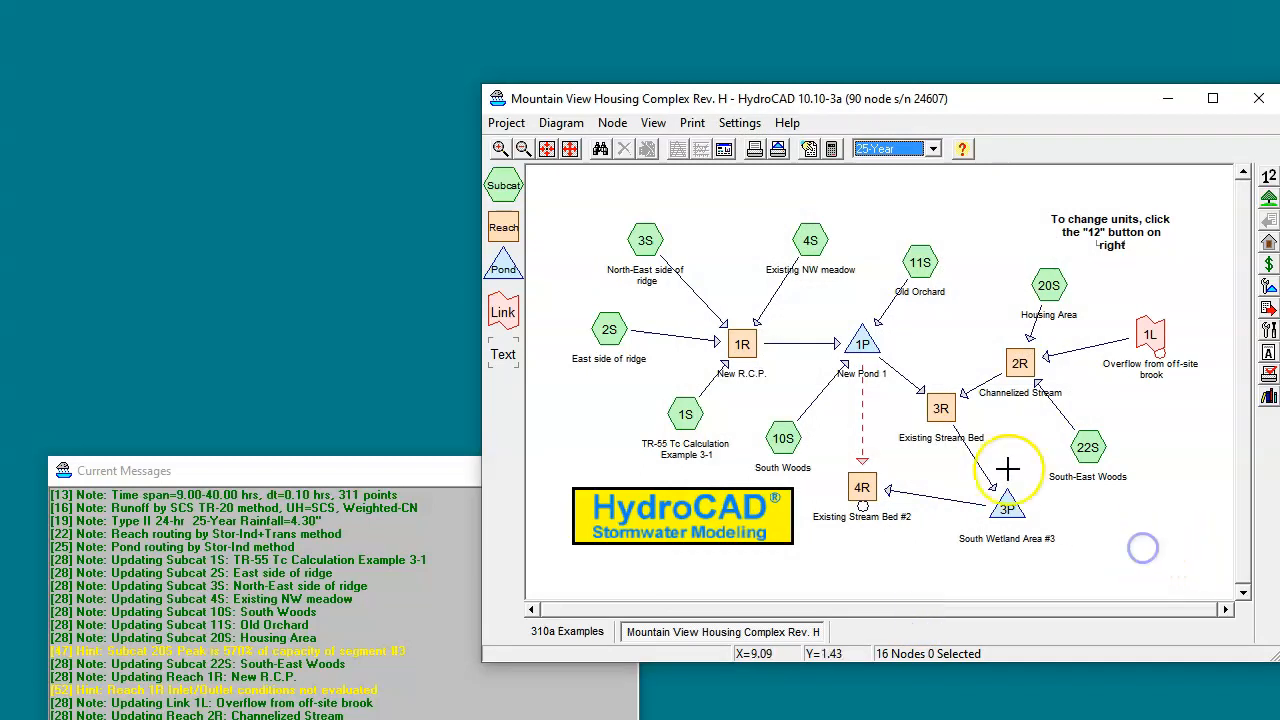
Step: Set up a printed report for pond 1P only, covering the selected rainfall events from 2-Year to 100-Year
click(863, 345)
mouse_move(863, 345)
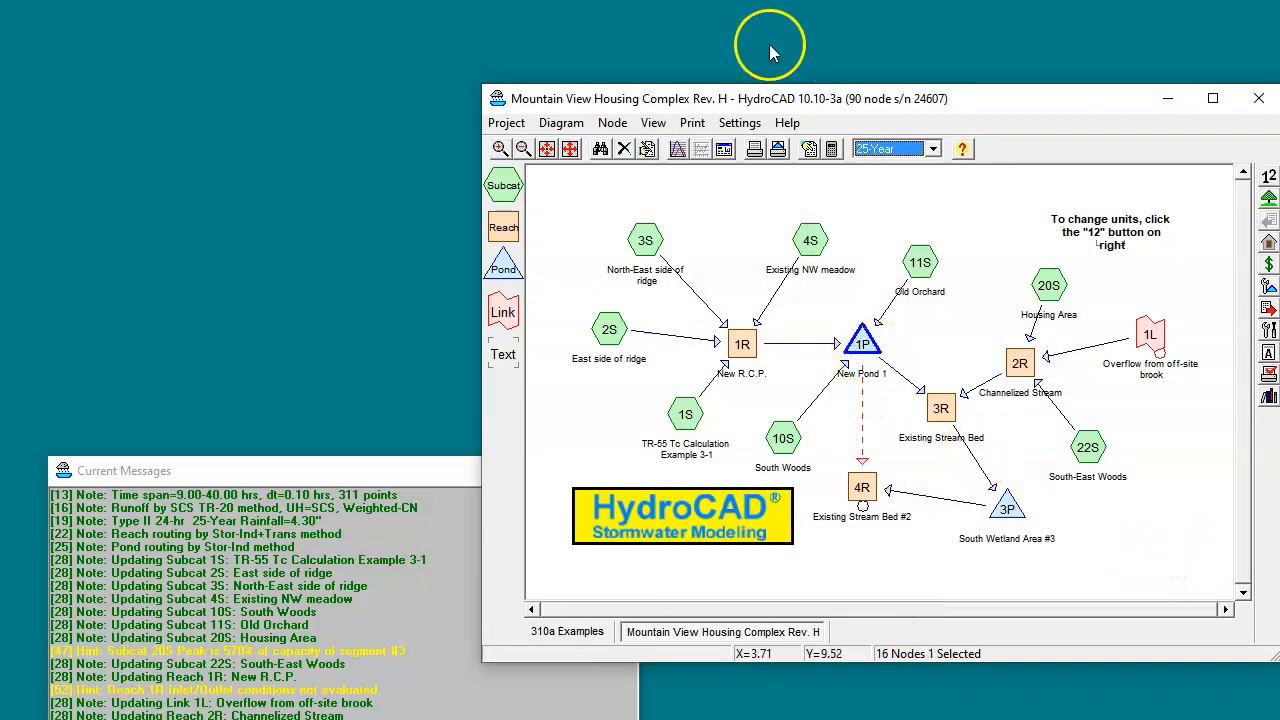
click(755, 149)
click(718, 190)
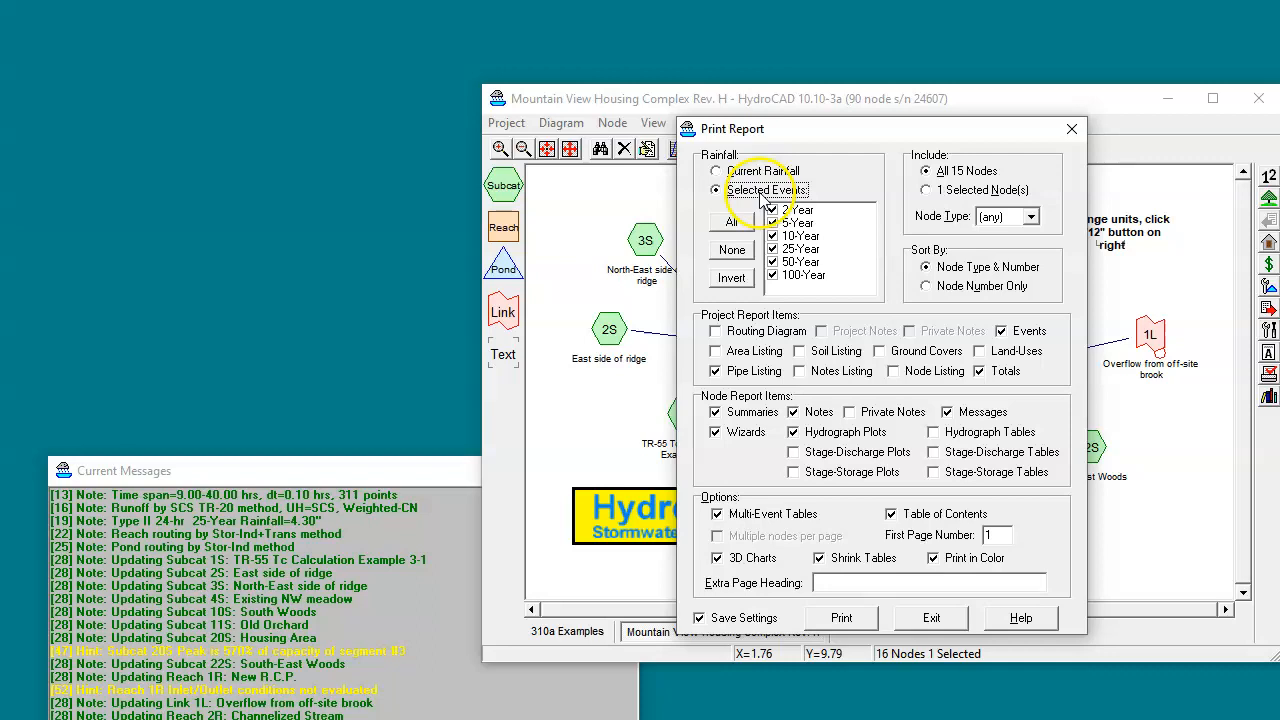
click(927, 191)
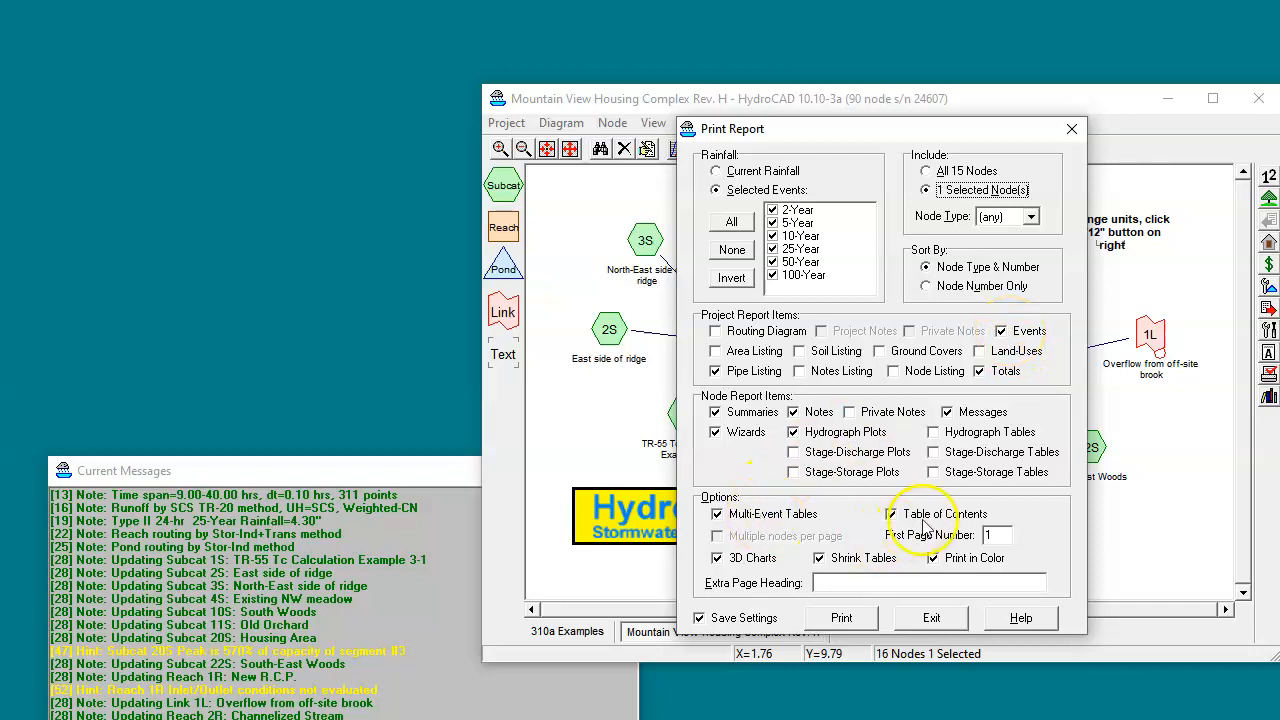
Step: Print the report with the Adobe PDF printer and save it as HydroCAD Report.pdf, replacing the existing file
click(840, 619)
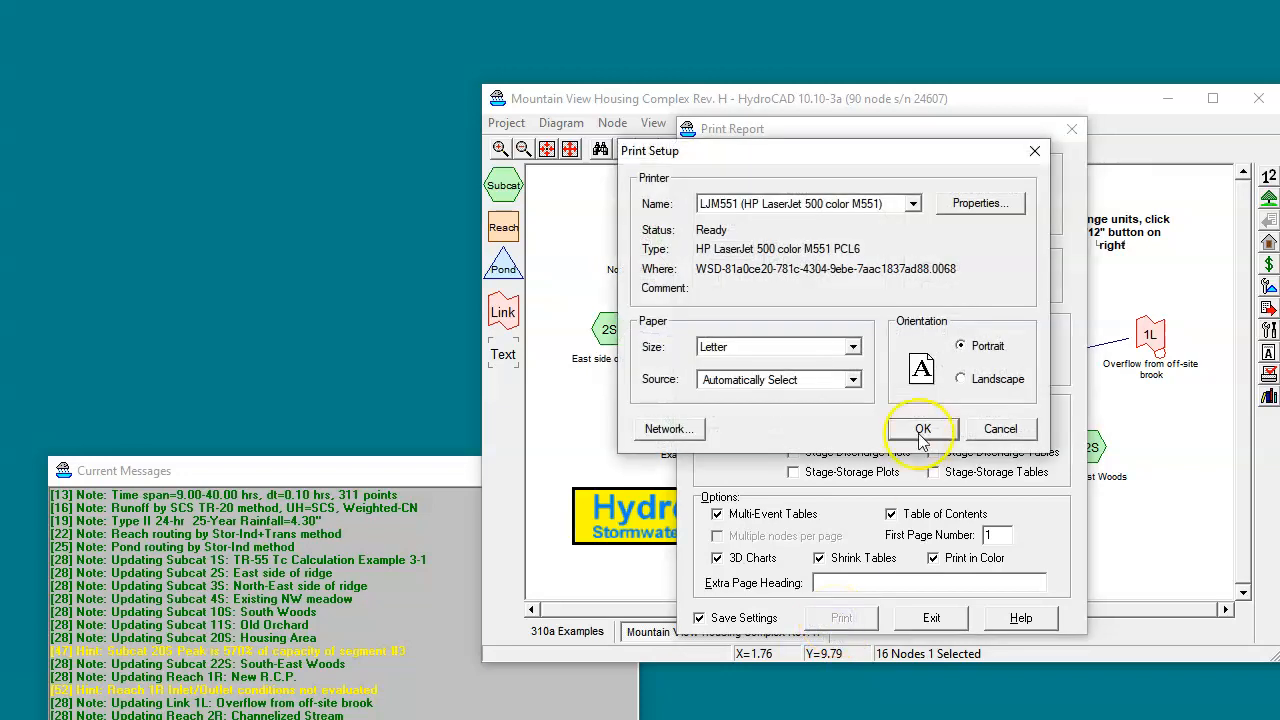
click(913, 204)
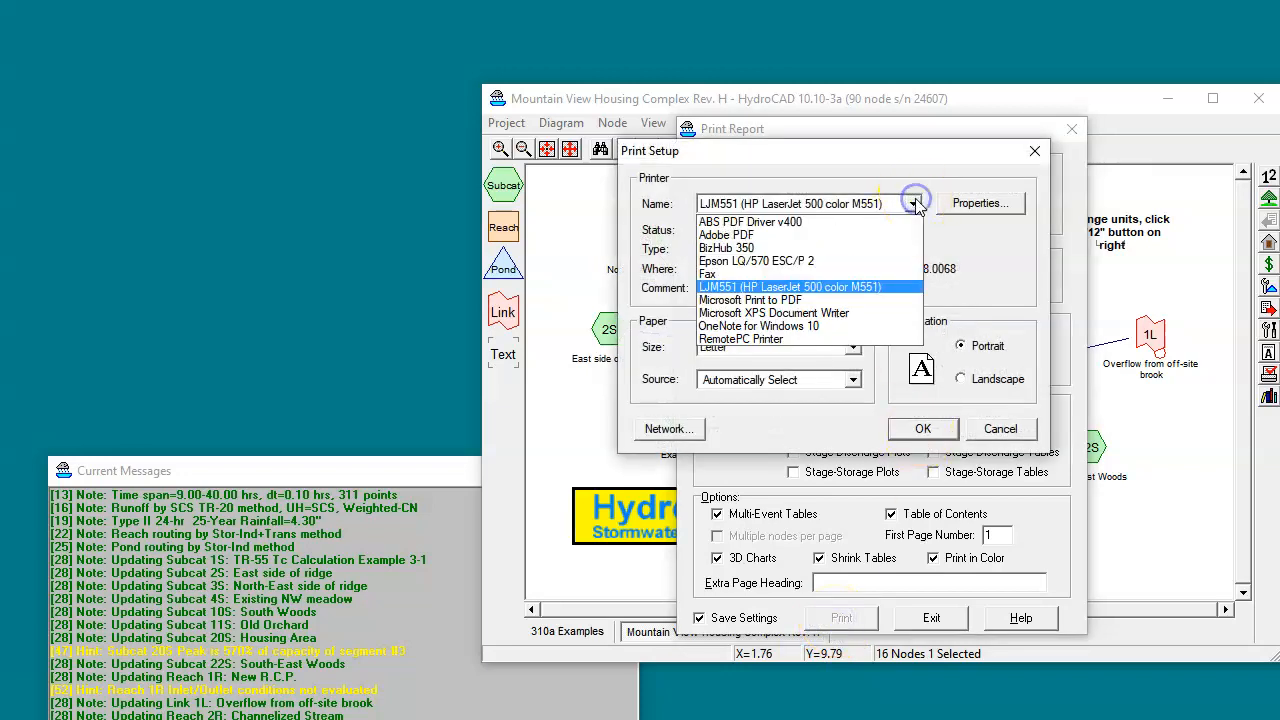
click(744, 236)
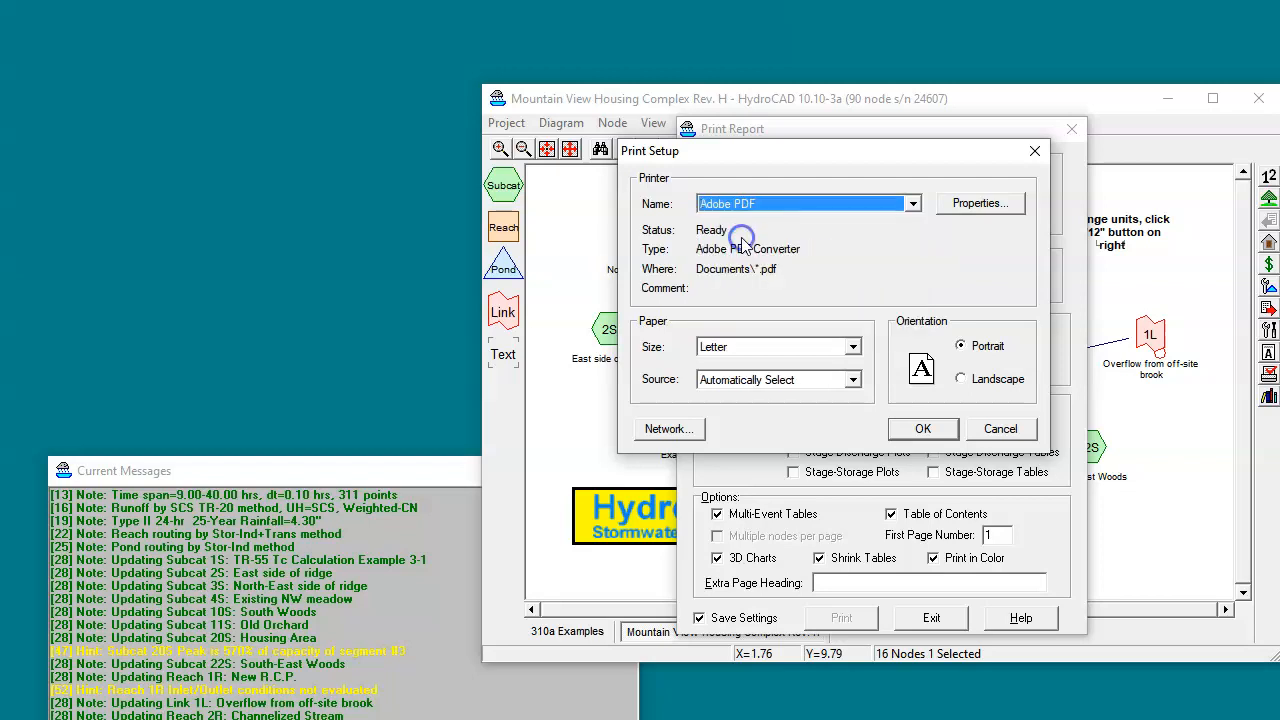
click(912, 430)
click(841, 617)
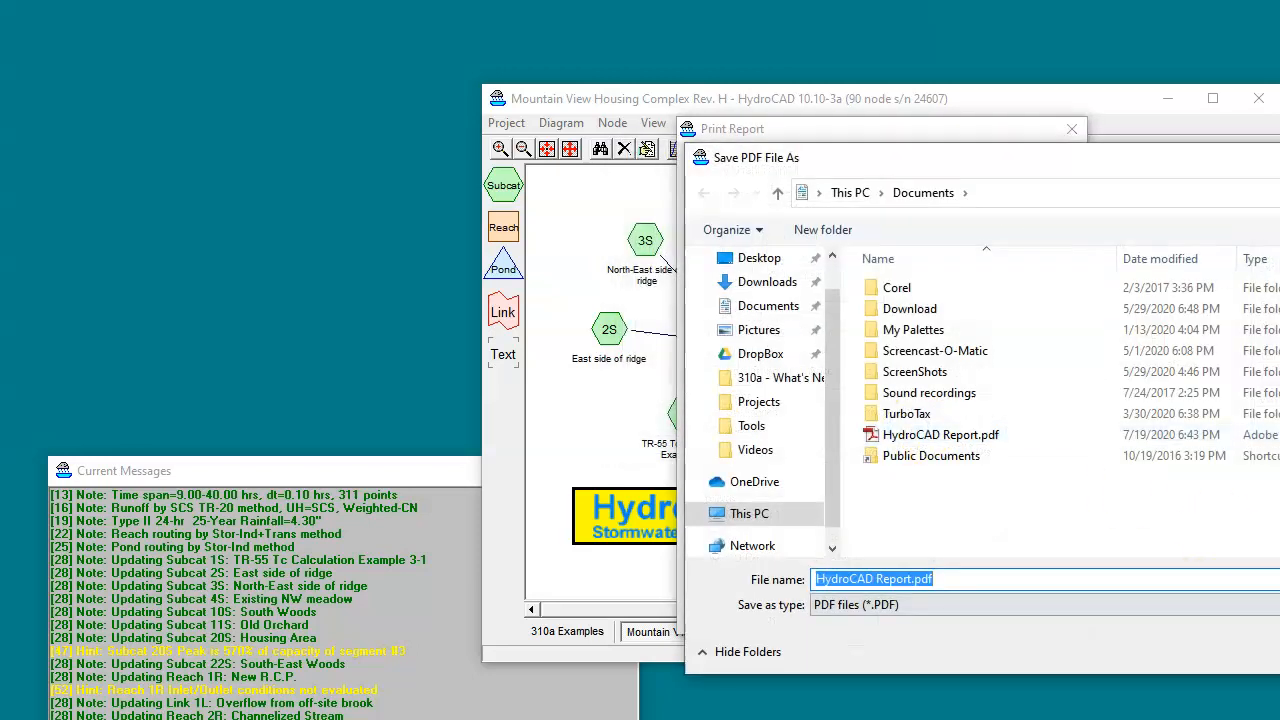
key(Return)
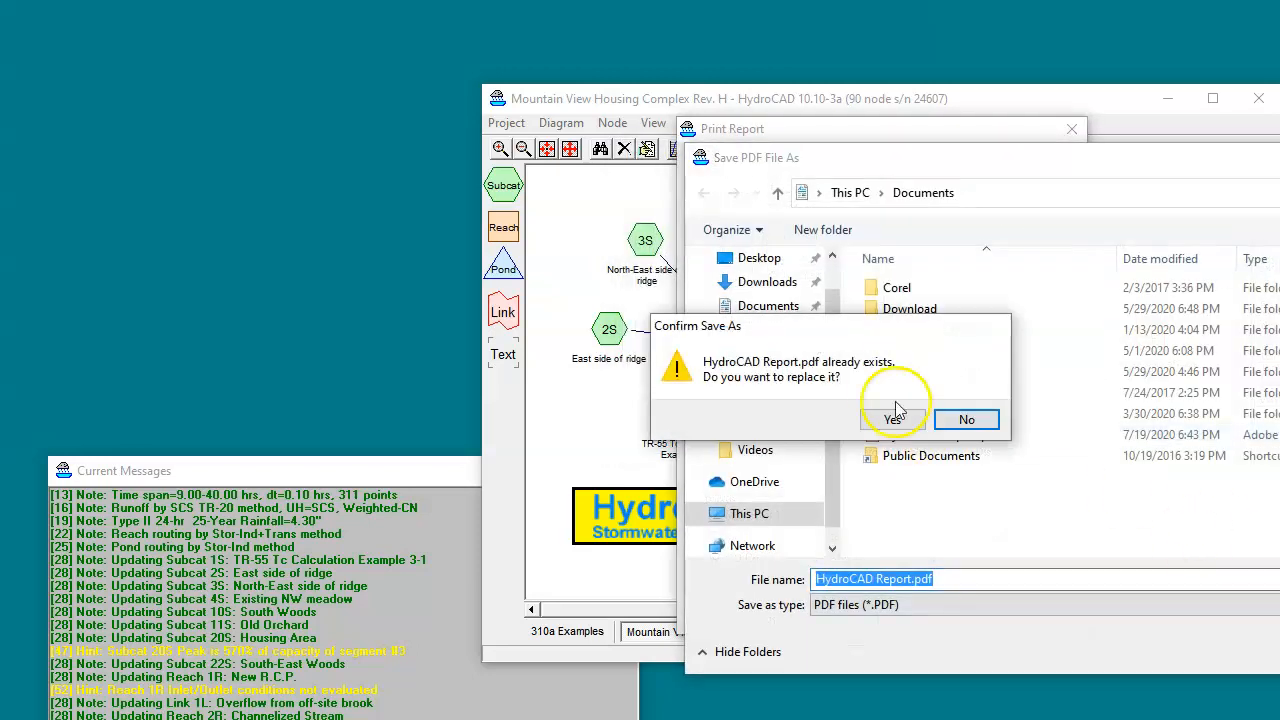
click(890, 421)
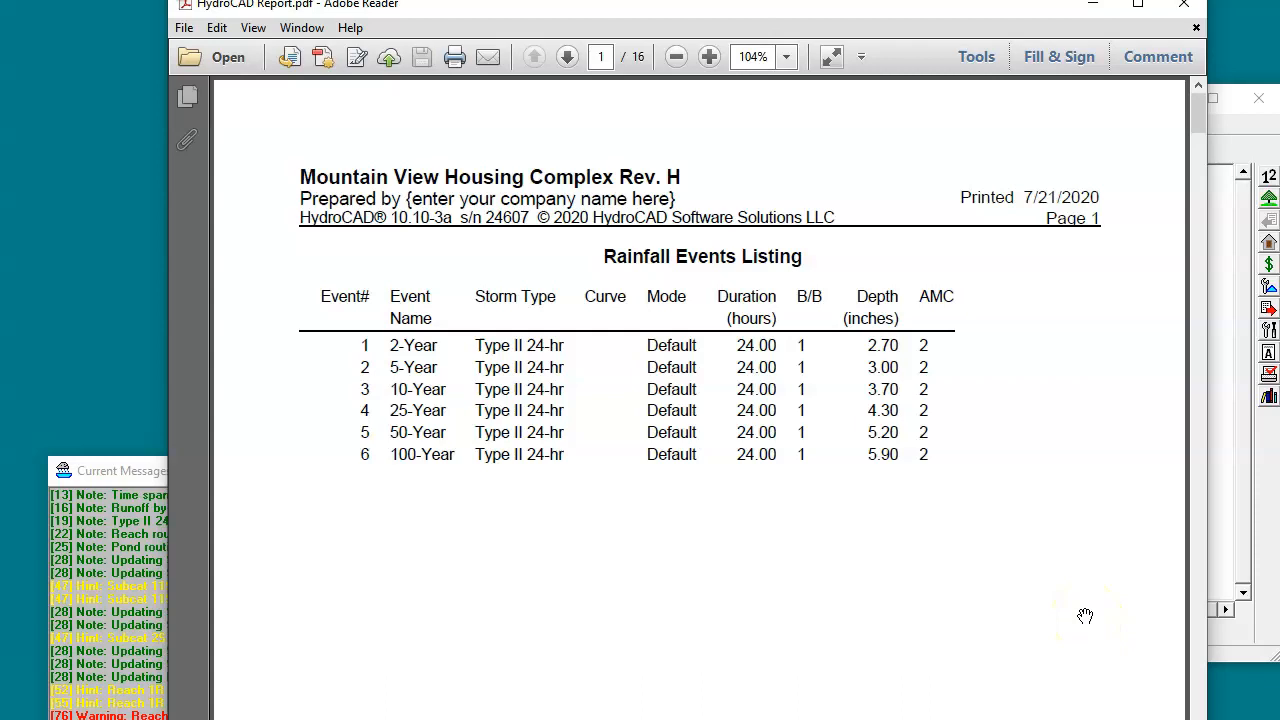
Step: Review the PDF report's rainfall events listing, pipe listing, and the pond 1P summary and hydrograph for each event
scroll(1085, 616, down, 10)
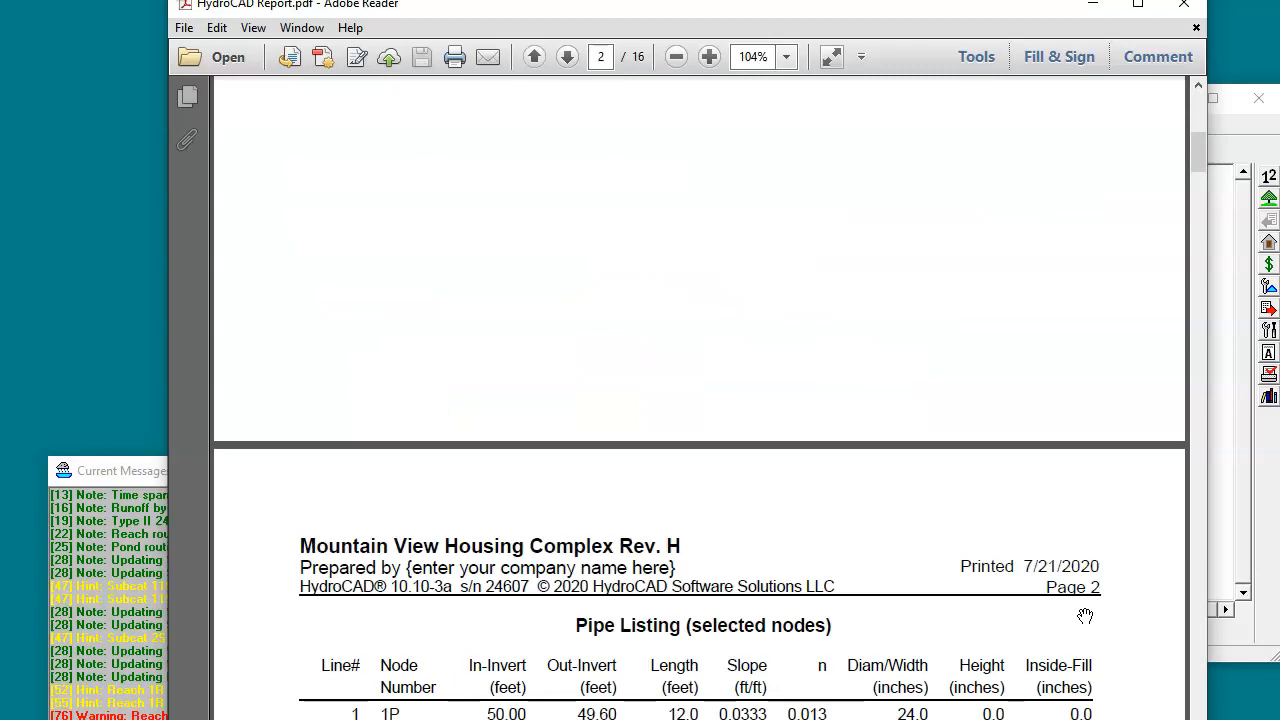
scroll(1085, 616, down, 3)
scroll(1085, 616, down, 10)
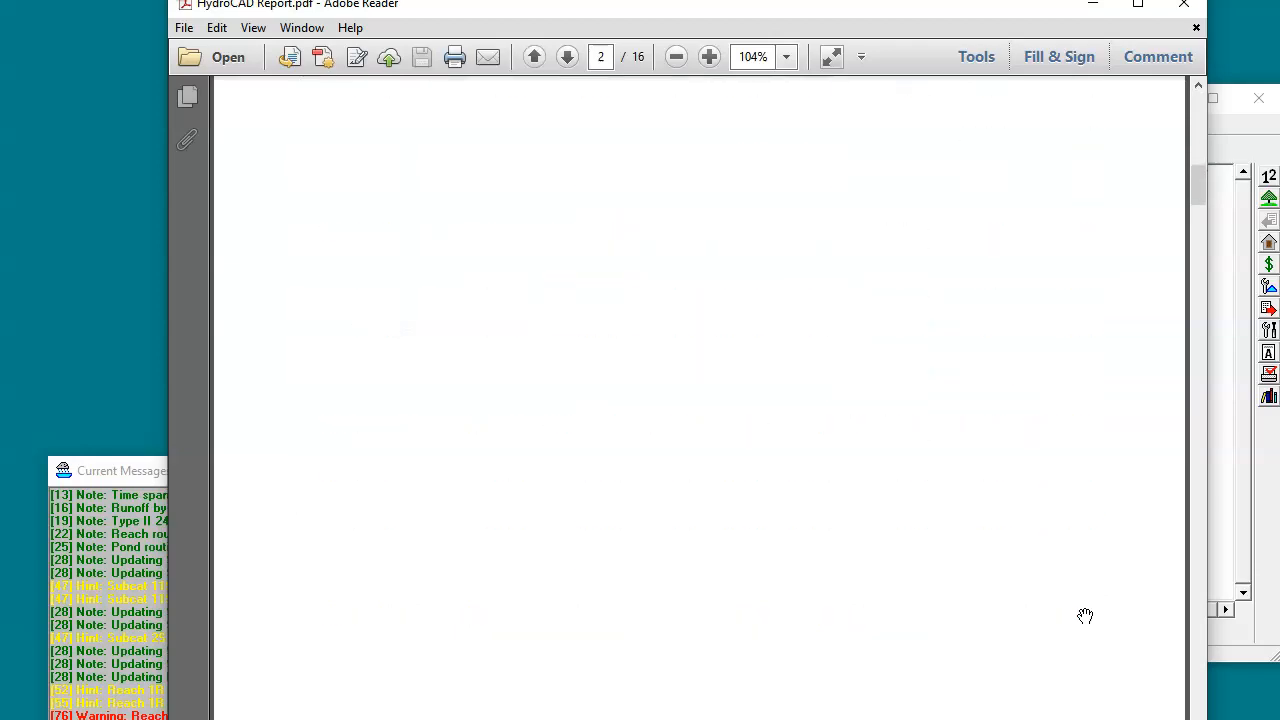
scroll(1085, 616, down, 10)
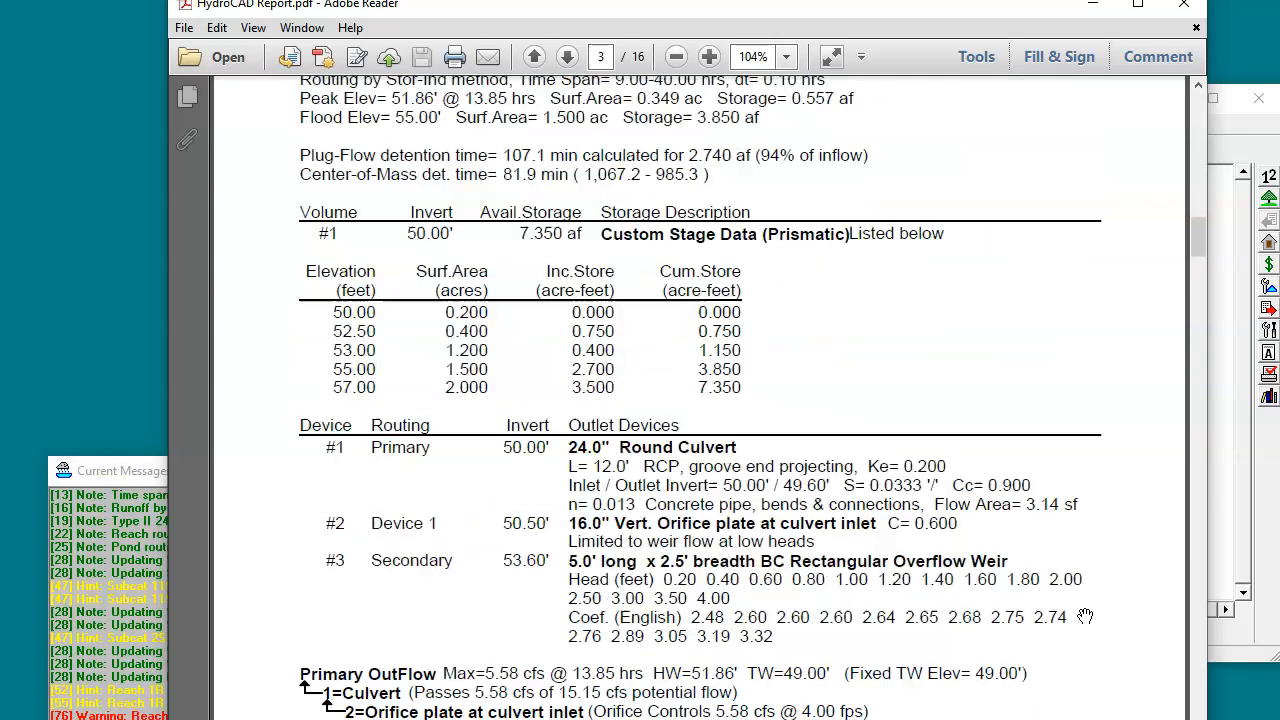
scroll(1085, 616, down, 7)
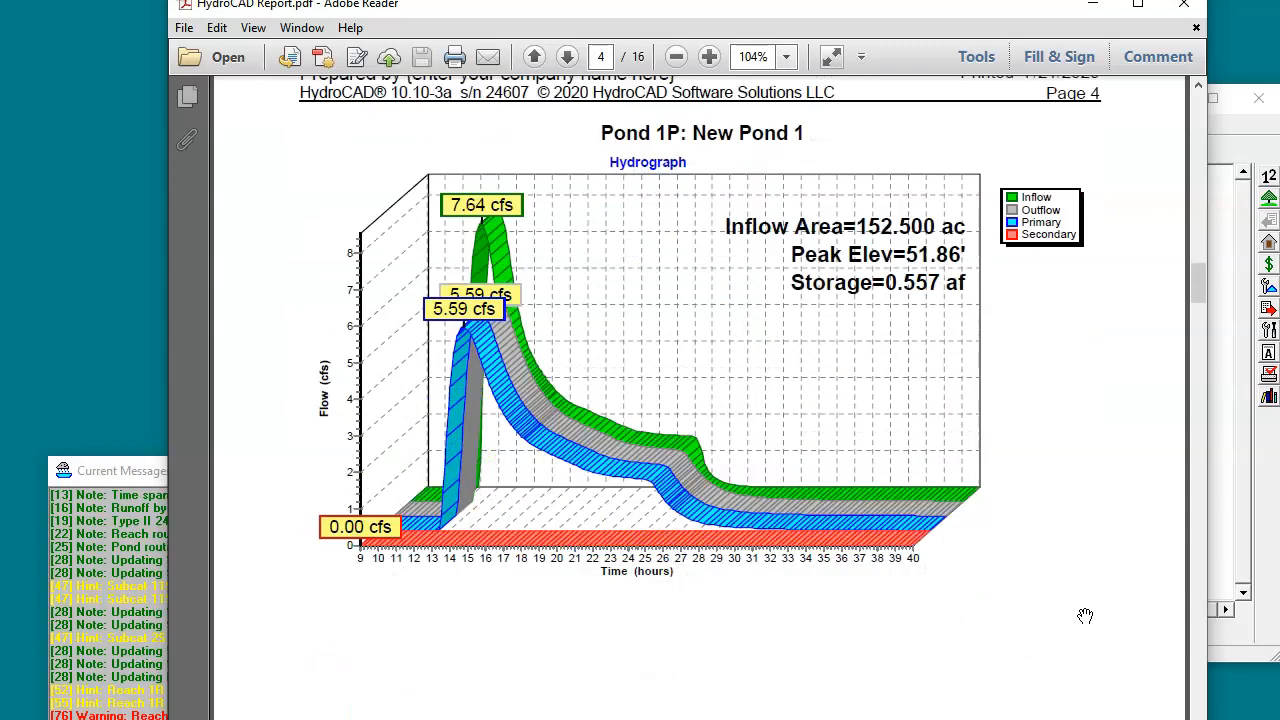
scroll(1085, 616, up, 3)
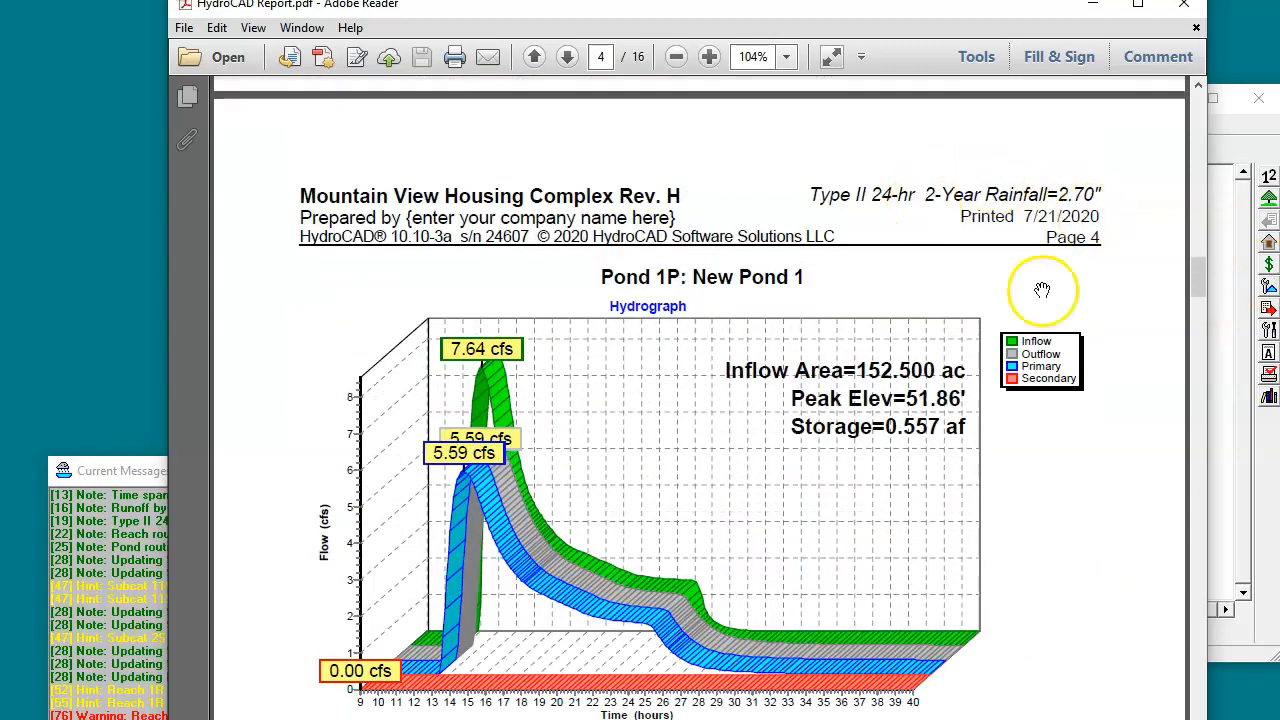
scroll(929, 457, down, 10)
scroll(942, 480, down, 15)
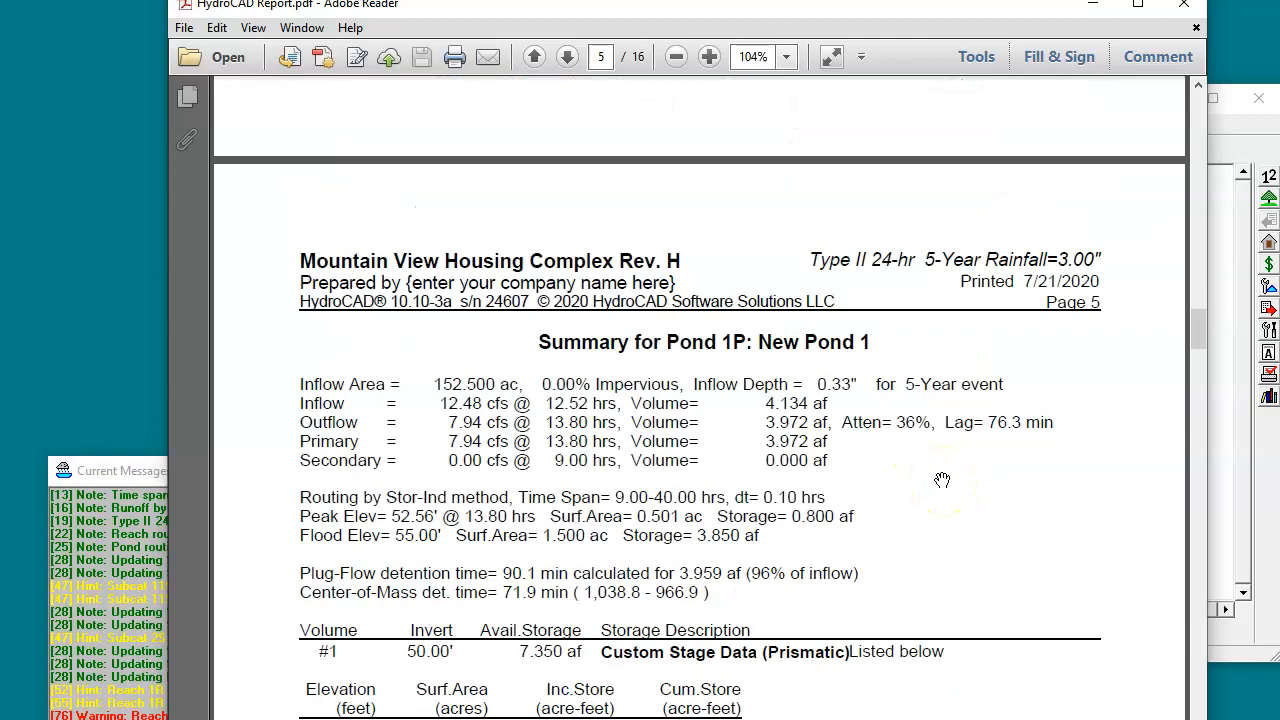
scroll(942, 480, down, 20)
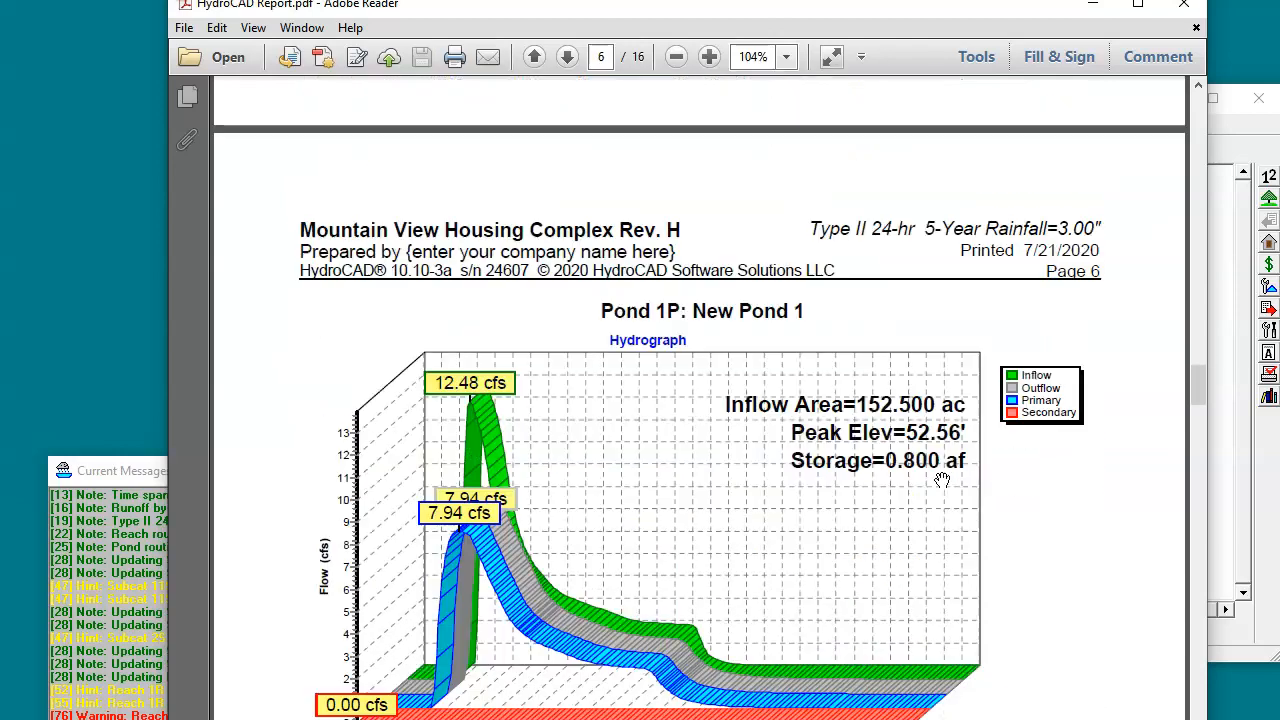
scroll(942, 480, down, 20)
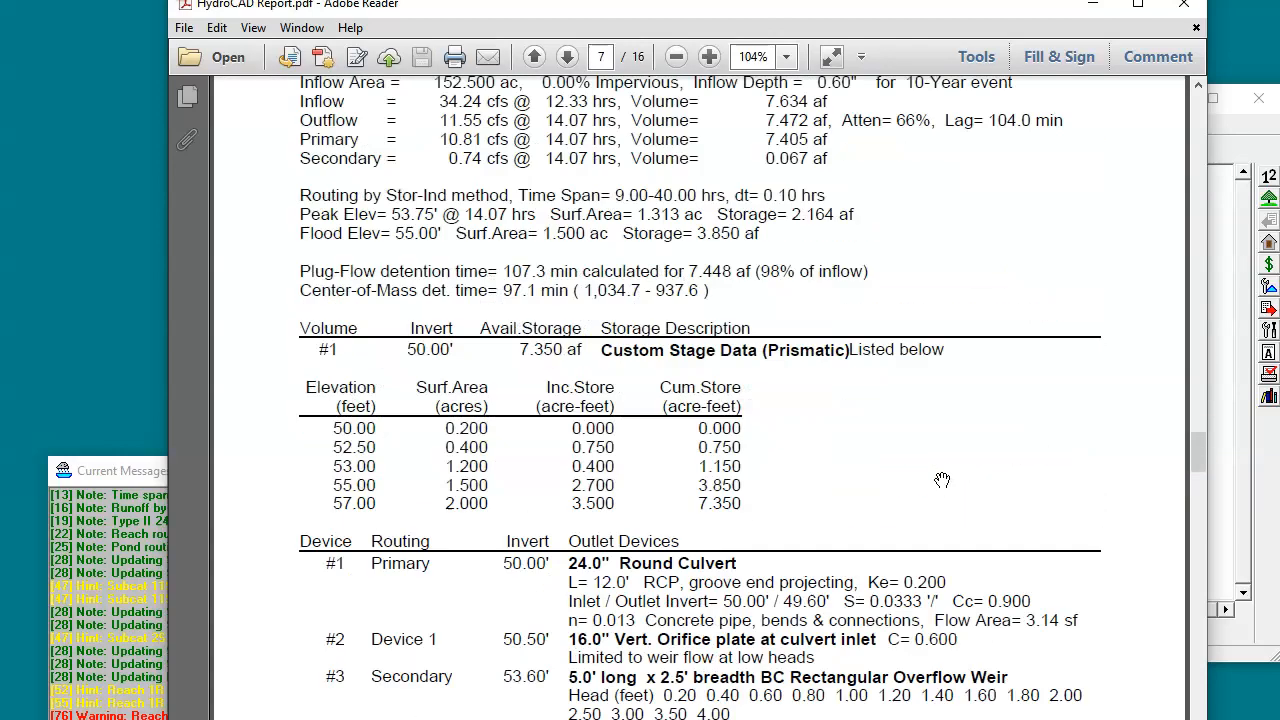
scroll(942, 480, down, 20)
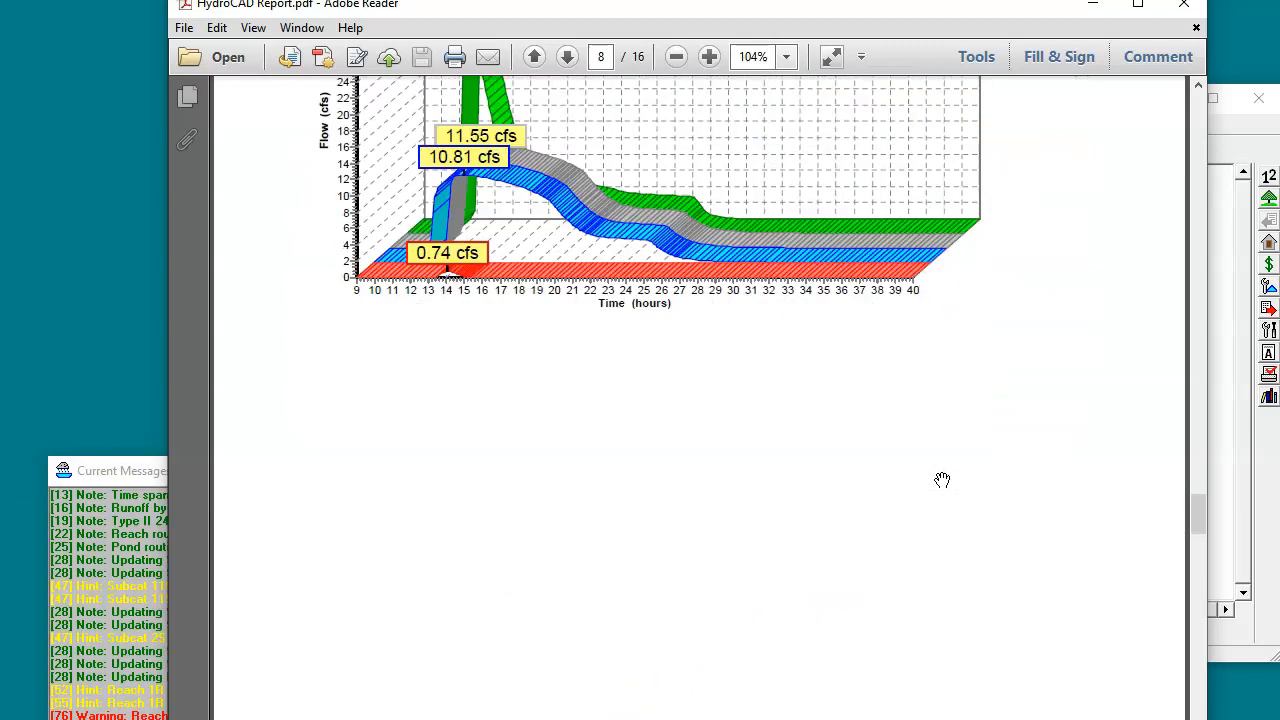
scroll(942, 480, down, 20)
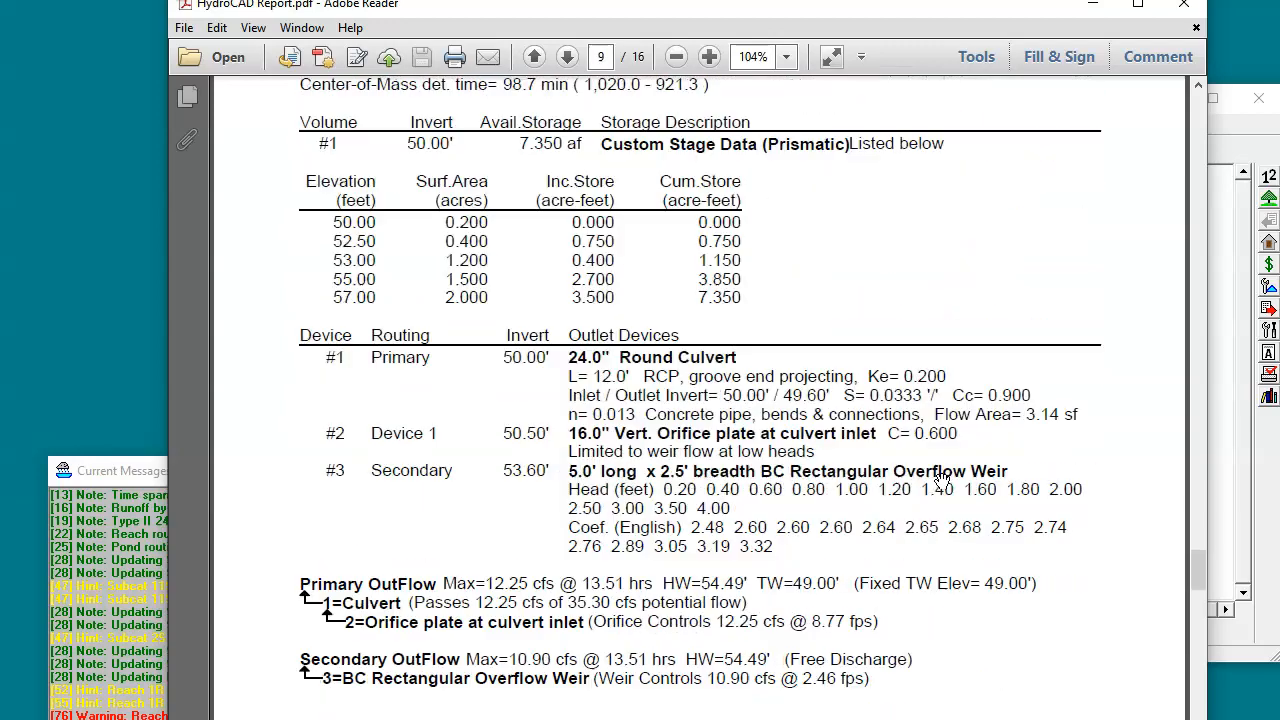
scroll(942, 480, down, 20)
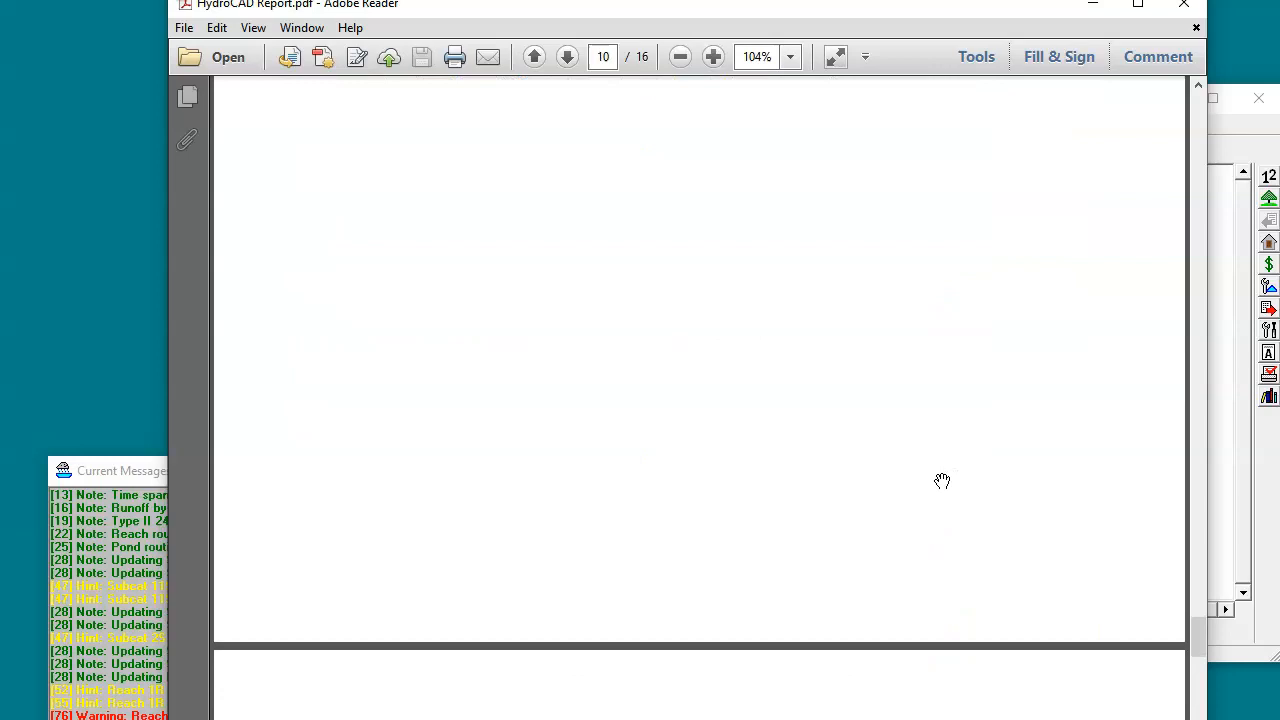
scroll(942, 480, down, 20)
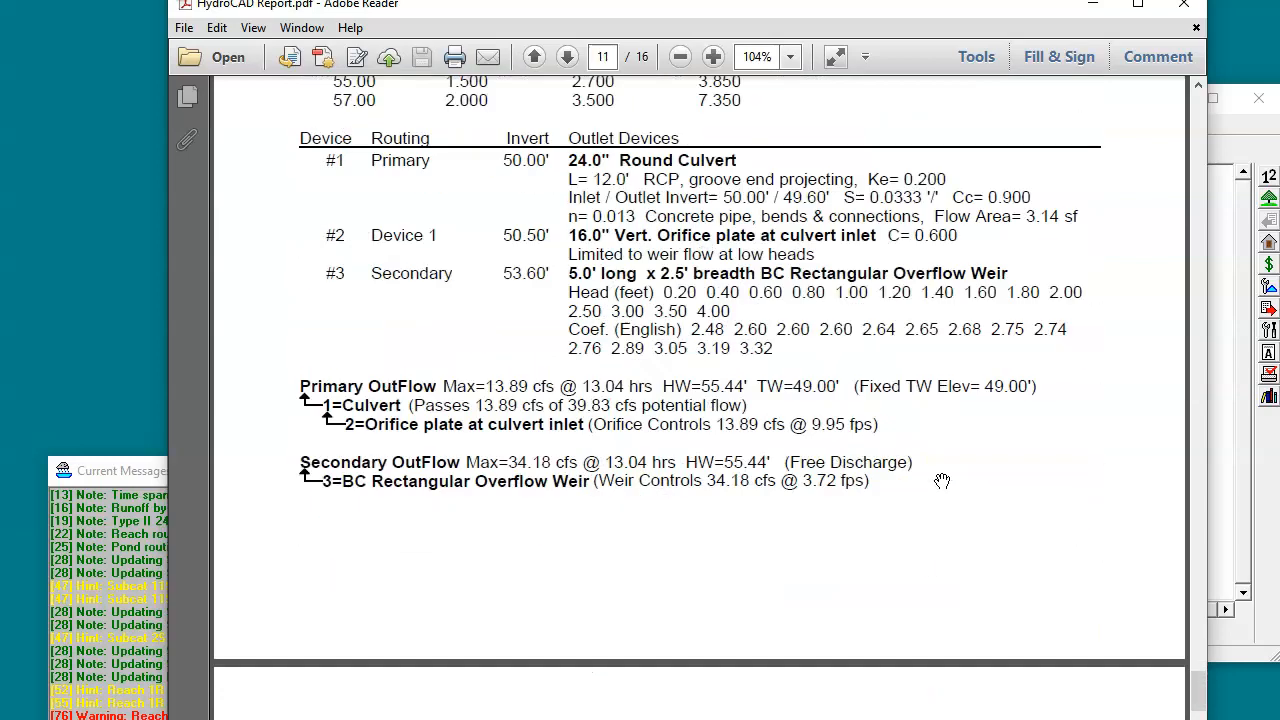
scroll(942, 484, down, 20)
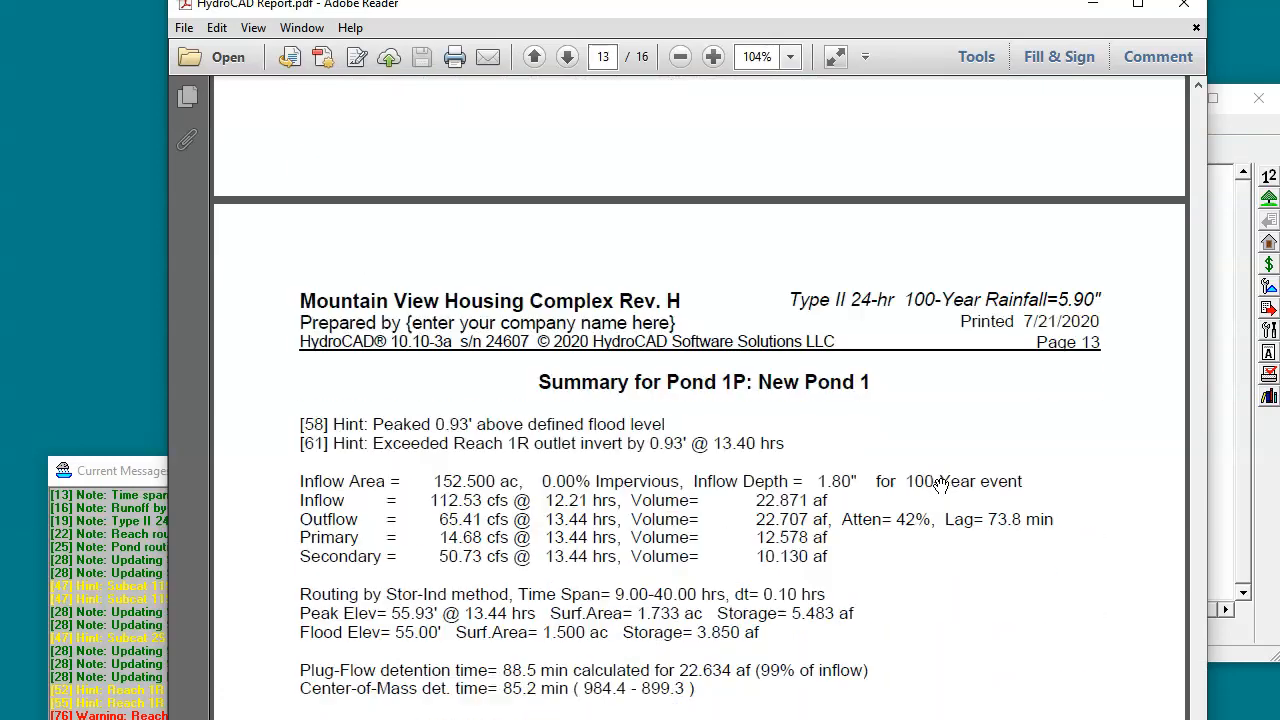
scroll(940, 486, down, 20)
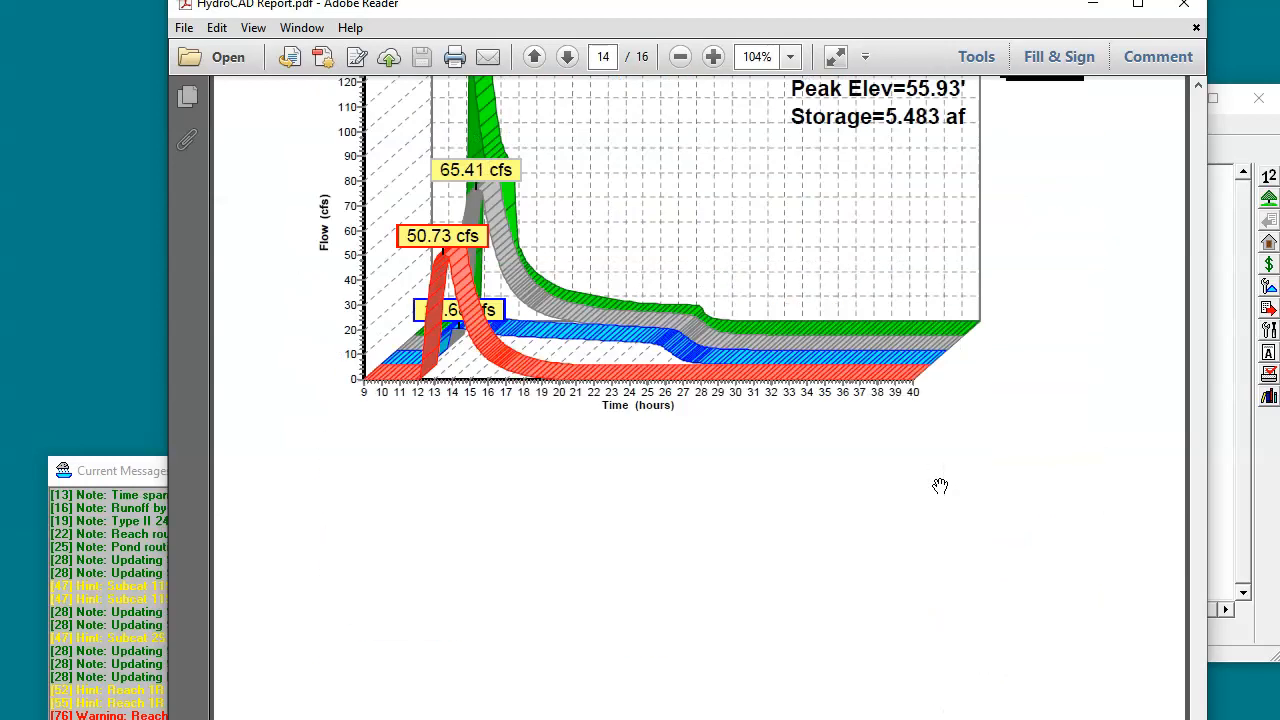
Step: Examine the Multi-Event Tables page for pond 1P in the PDF, then close the report
scroll(939, 487, down, 4)
click(1009, 473)
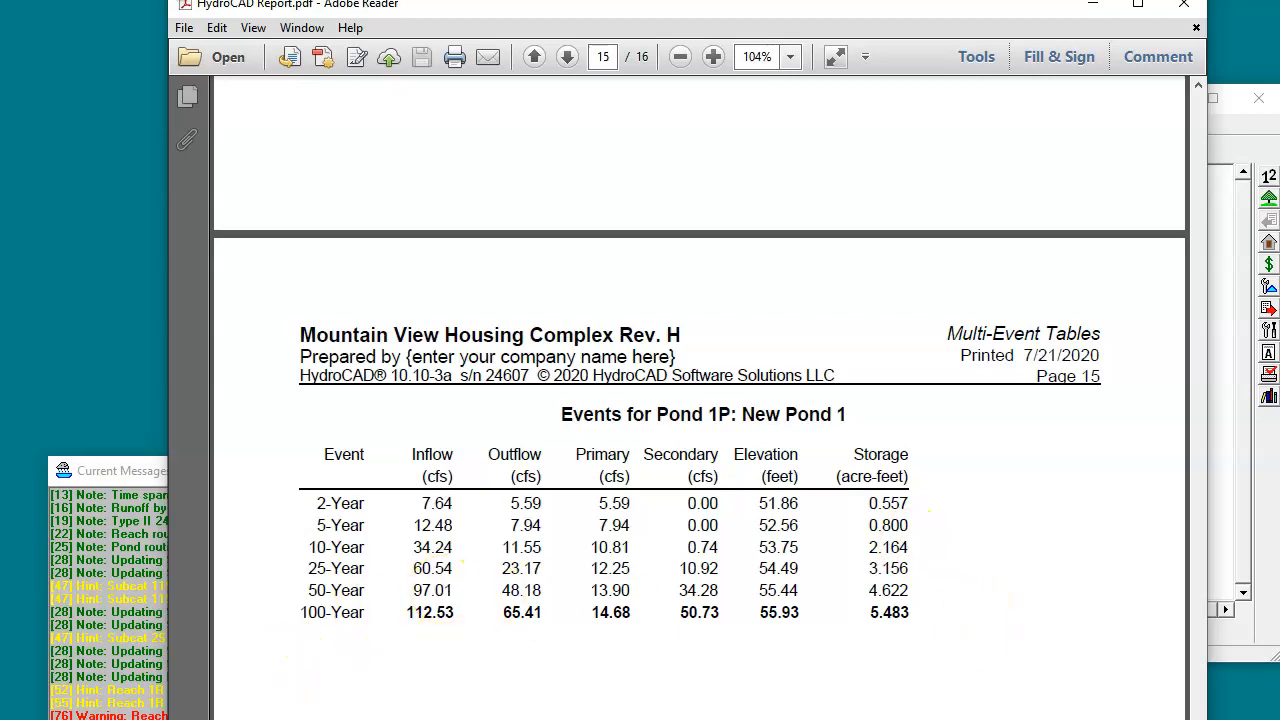
key(alt+F4)
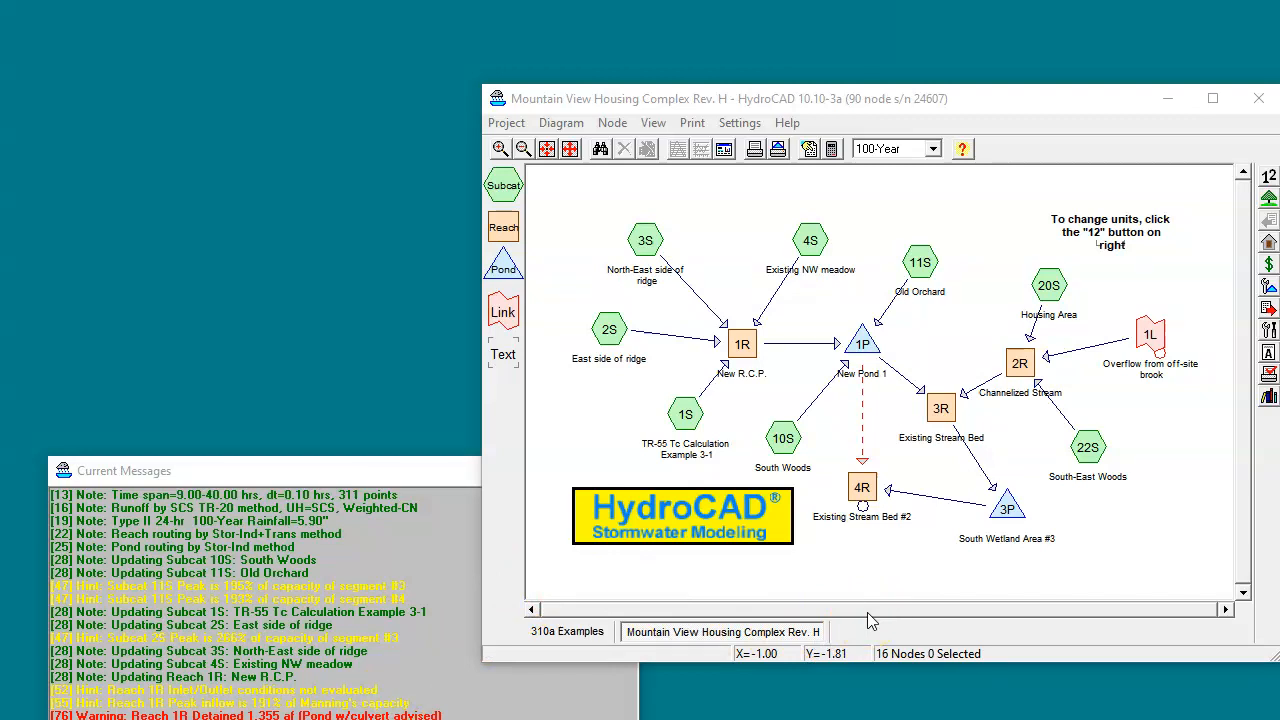
Step: Move subcatchment 4S directly above reach 1R and reroute its outflow to pond 1P
drag(815, 246, 746, 231)
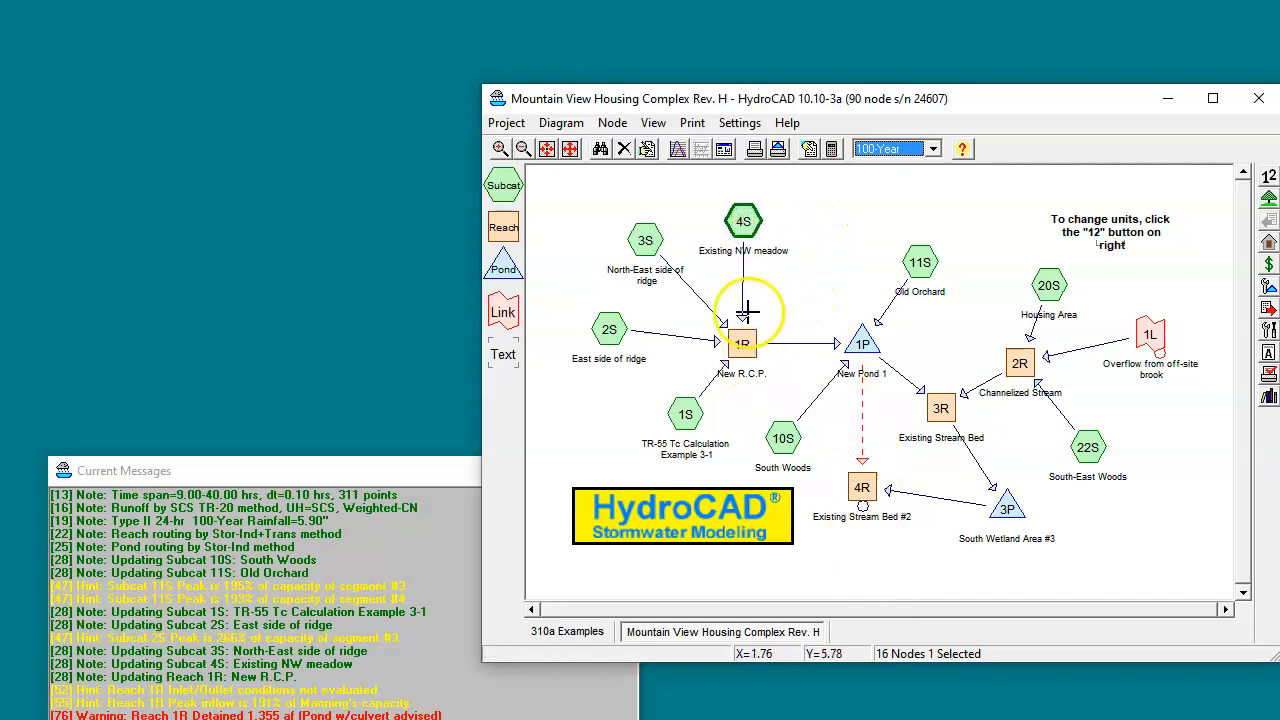
drag(748, 327, 848, 333)
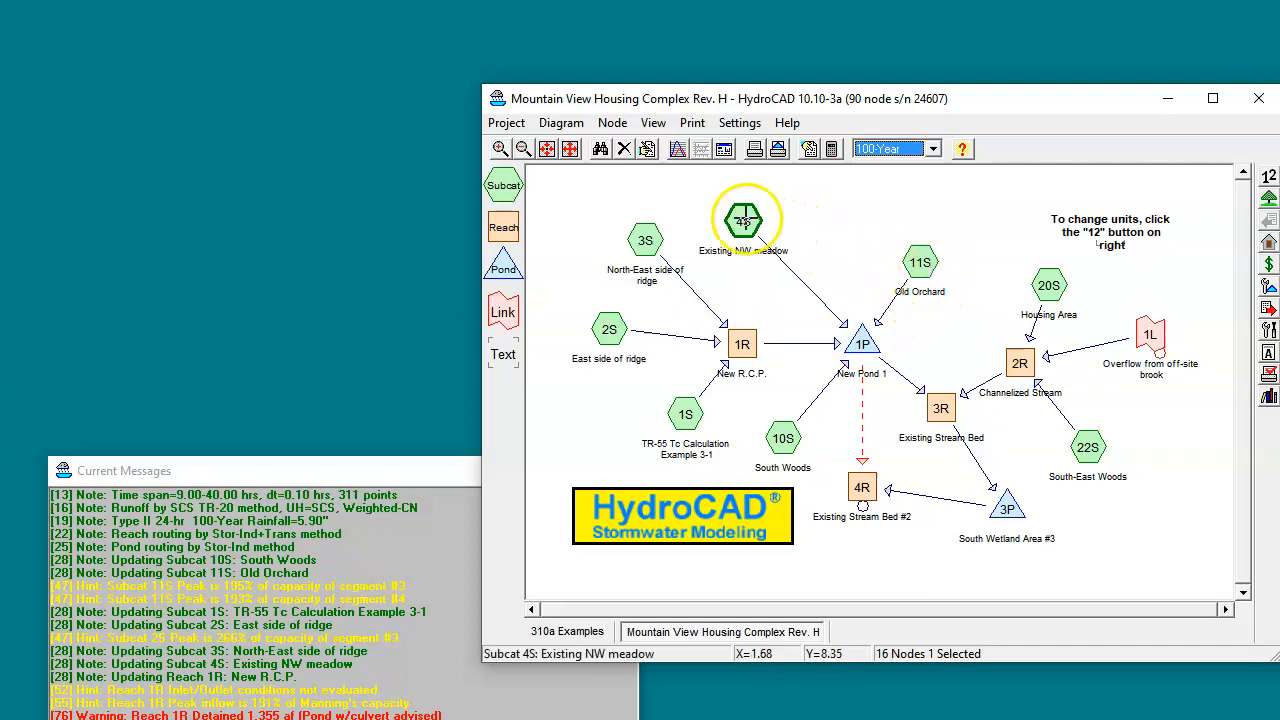
Step: Renumber subcatchment 4S as 44 and move it over between the new subcatchment area and 11S, above pond 1P
right_click(748, 224)
click(801, 268)
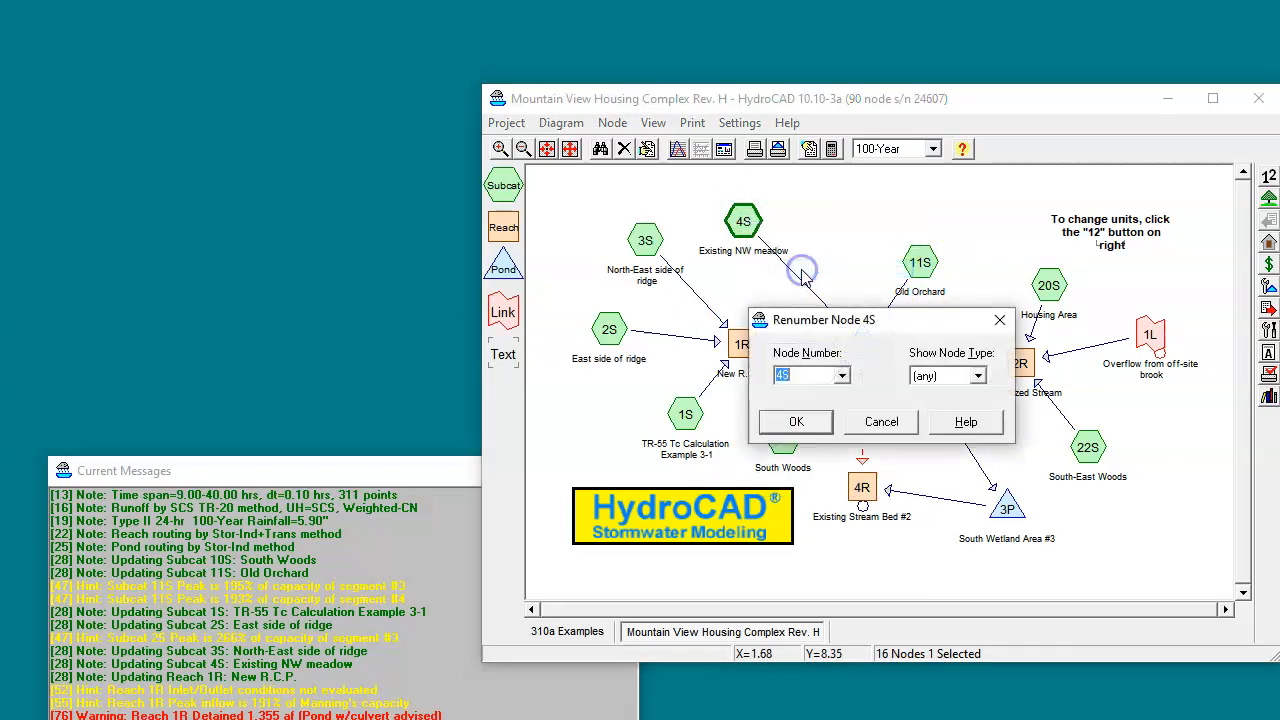
text(44)
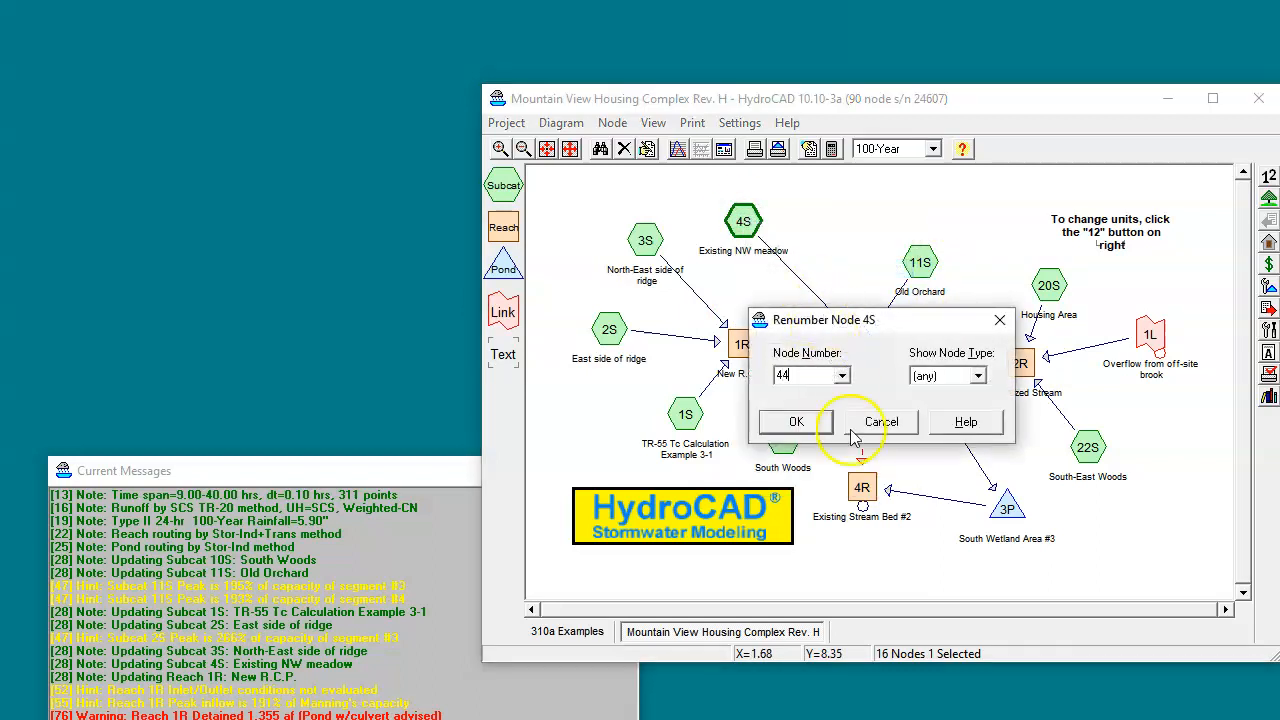
click(796, 421)
drag(741, 219, 819, 213)
Step: Reroute subcatchment 3S from reach 1R to pond 1P and add a new subcatchment above reach 1R
drag(733, 316, 848, 333)
drag(505, 188, 728, 193)
Step: Delete subcatchment 2S, East side of ridge, from the routing diagram
click(609, 330)
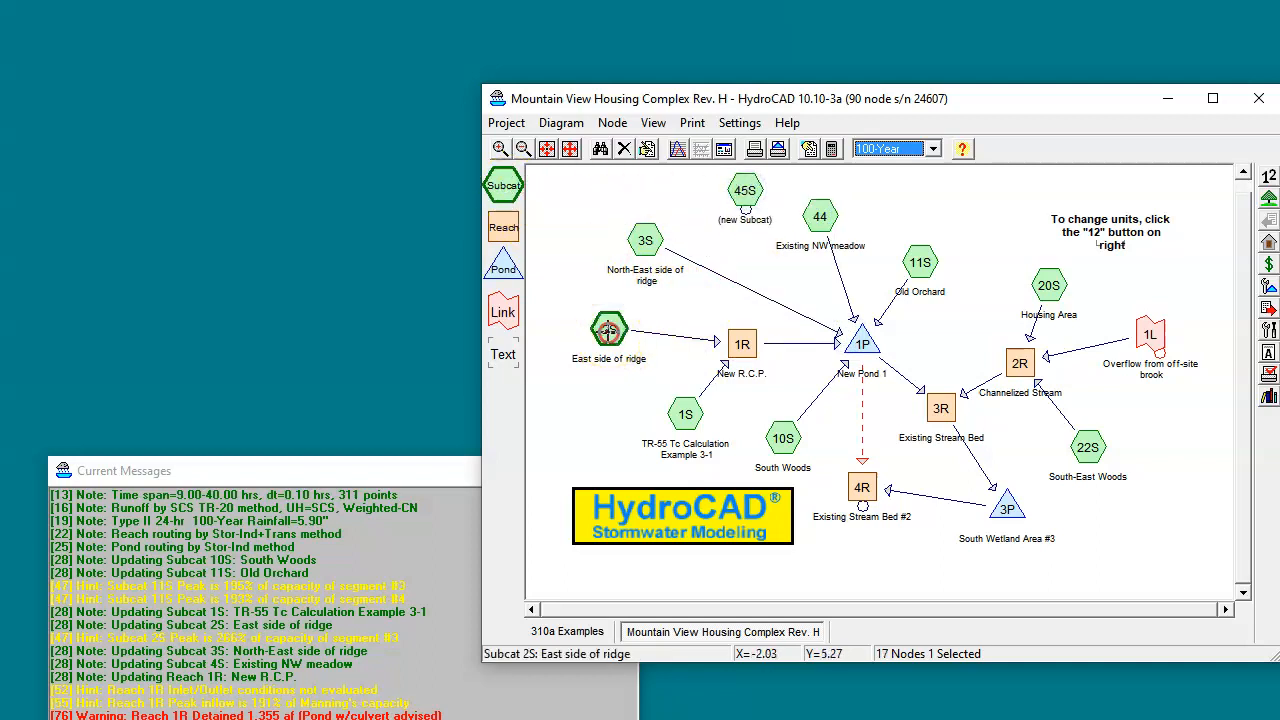
right_click(611, 334)
click(658, 475)
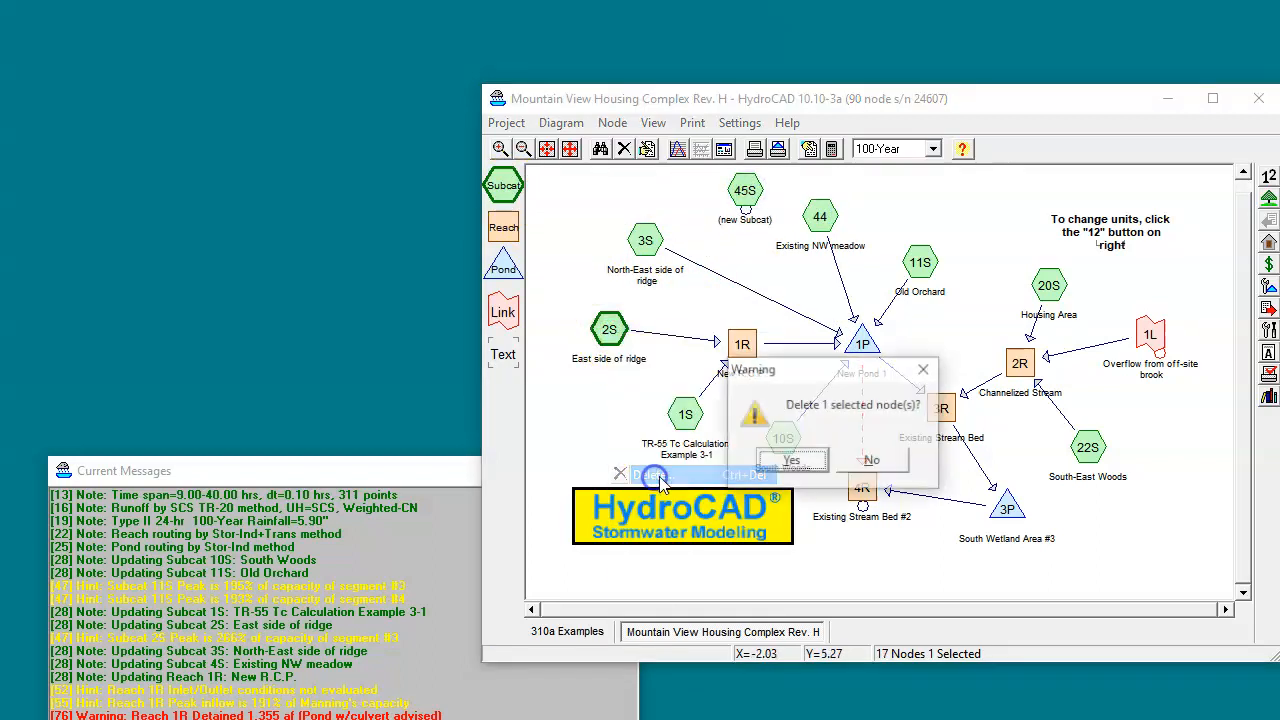
click(799, 459)
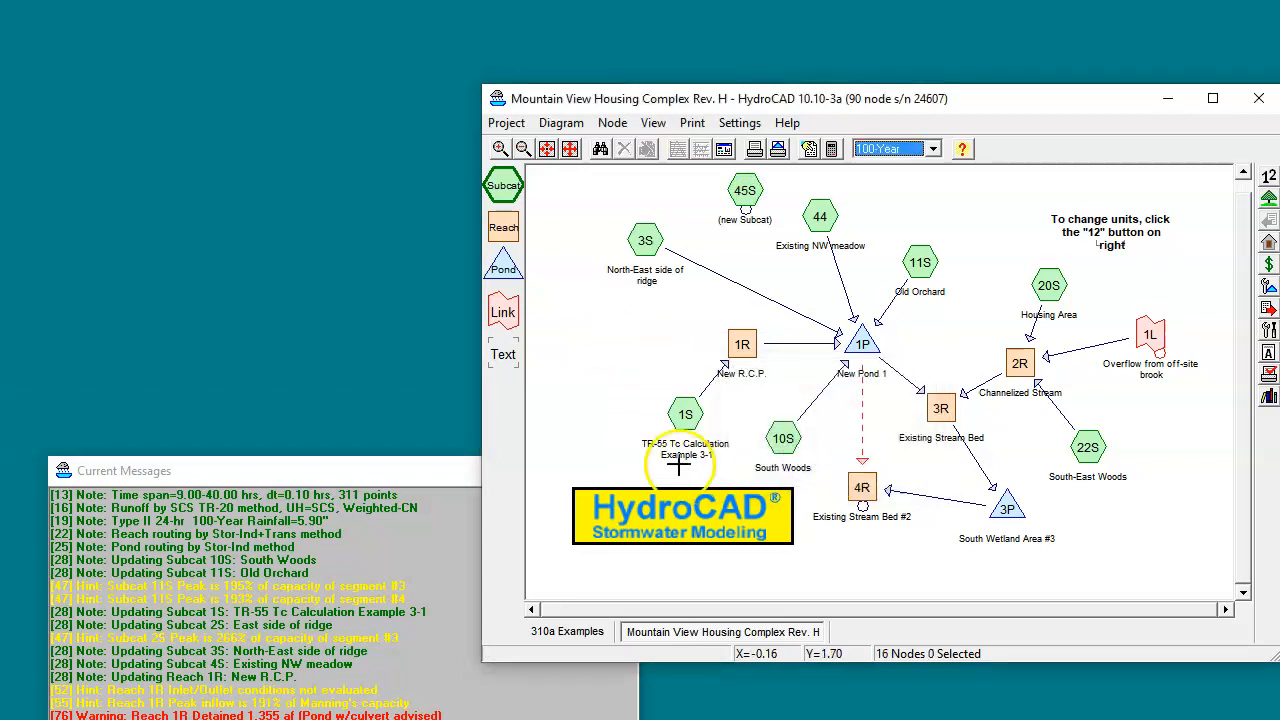
click(594, 401)
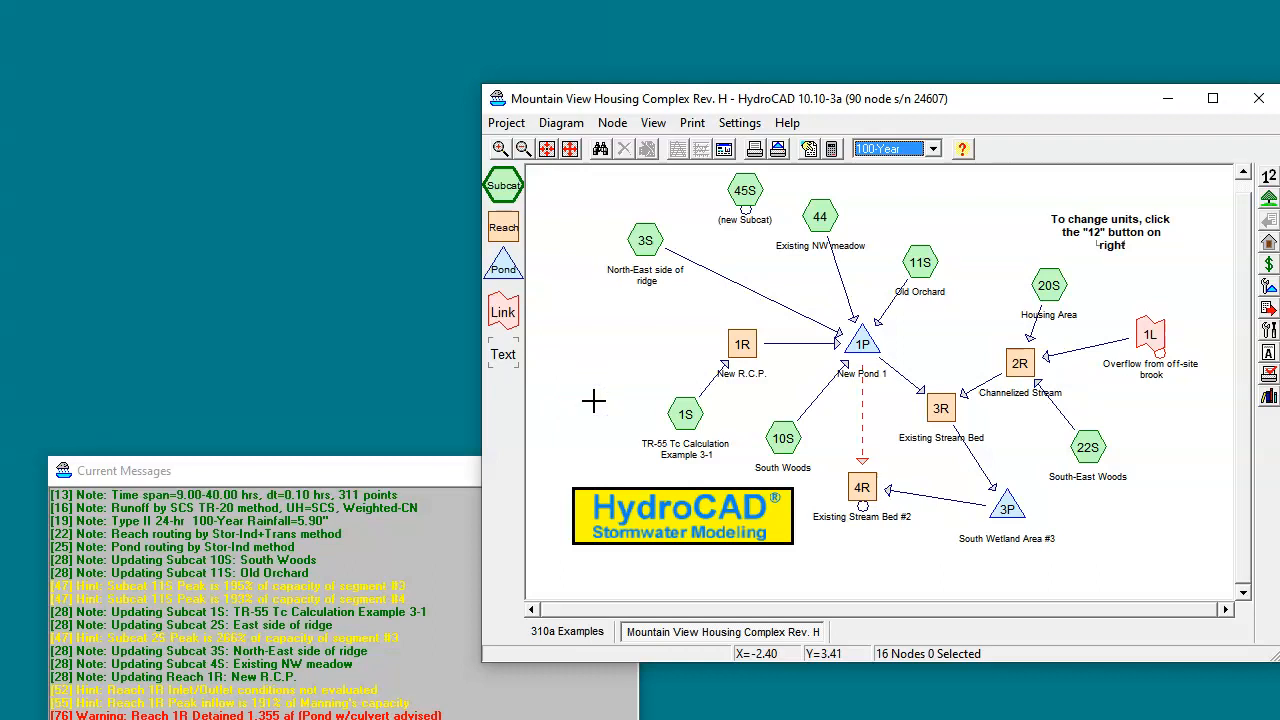
Step: Undo only the earlier reroute of subcatchment 3S by picking that action from the Undo History
key(ctrl+z)
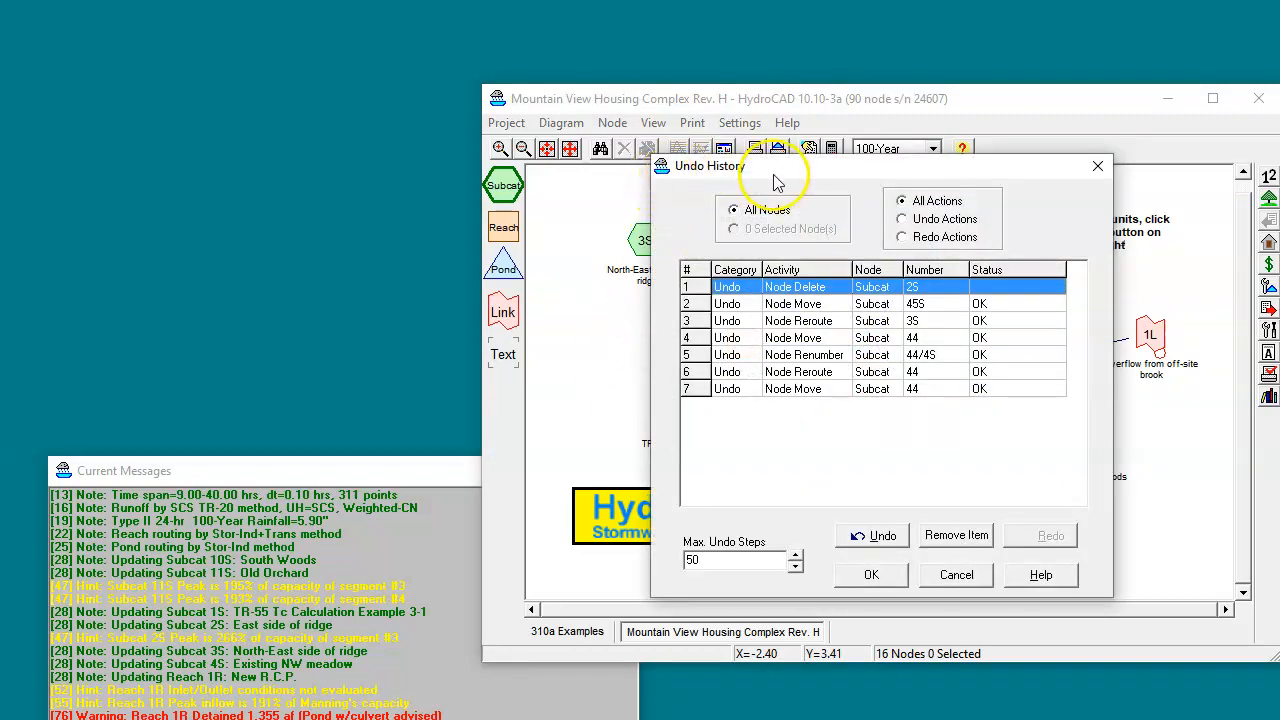
drag(773, 170, 899, 253)
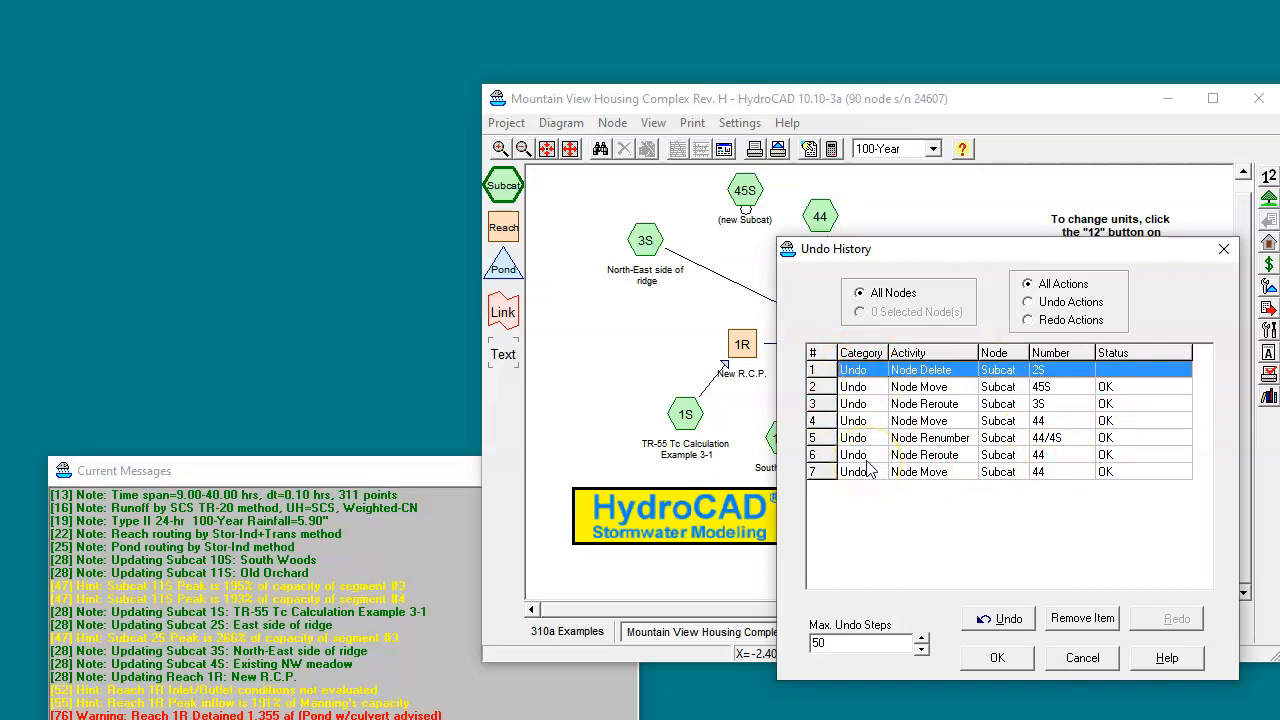
click(858, 387)
click(860, 404)
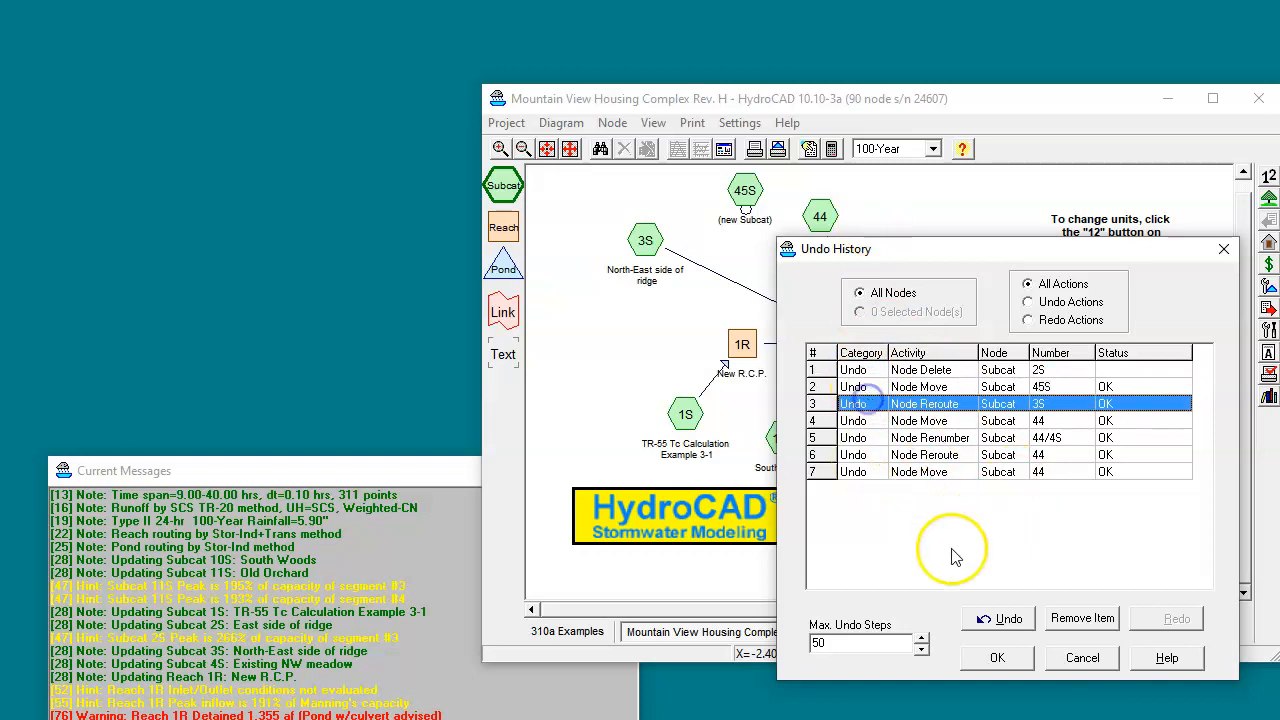
drag(961, 254, 963, 462)
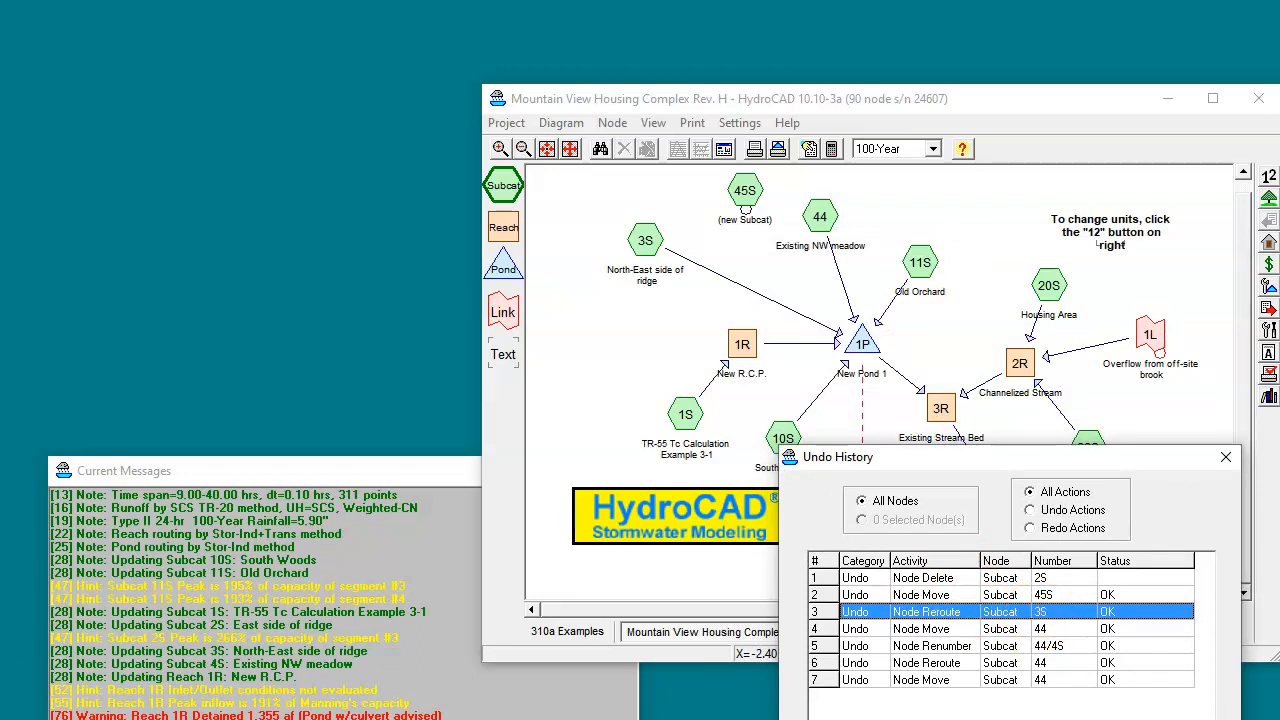
click(862, 718)
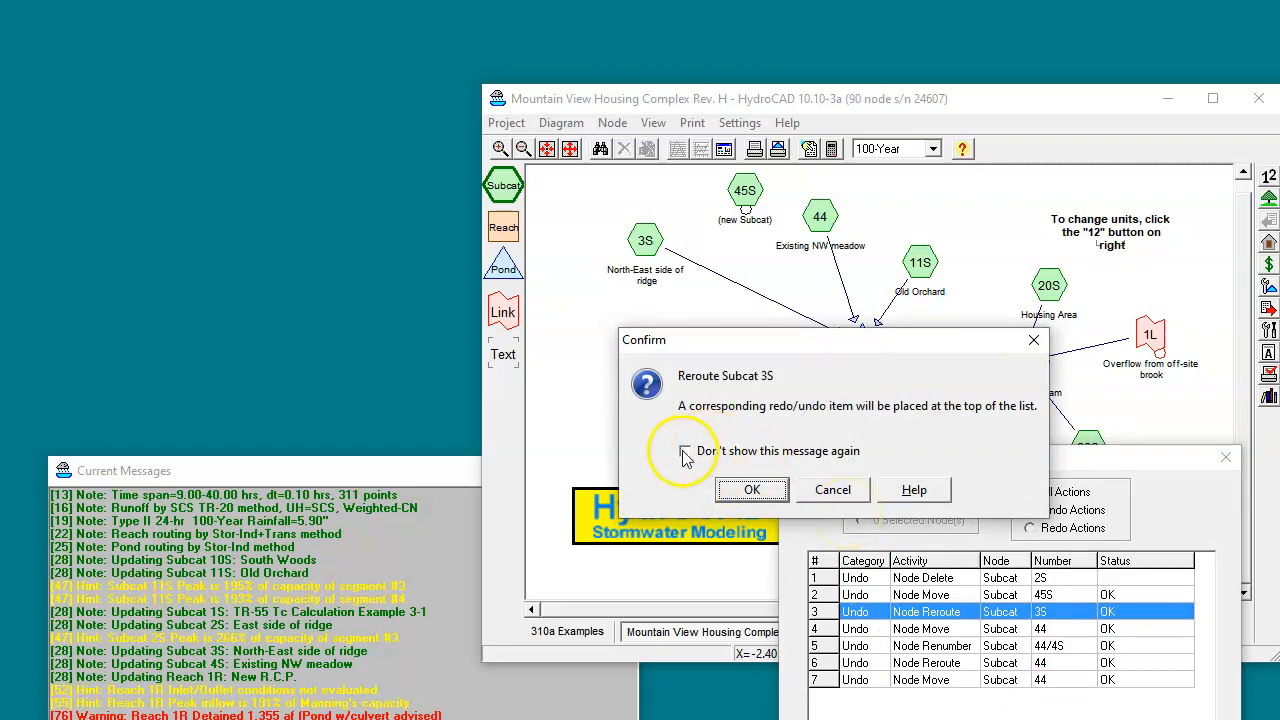
click(752, 490)
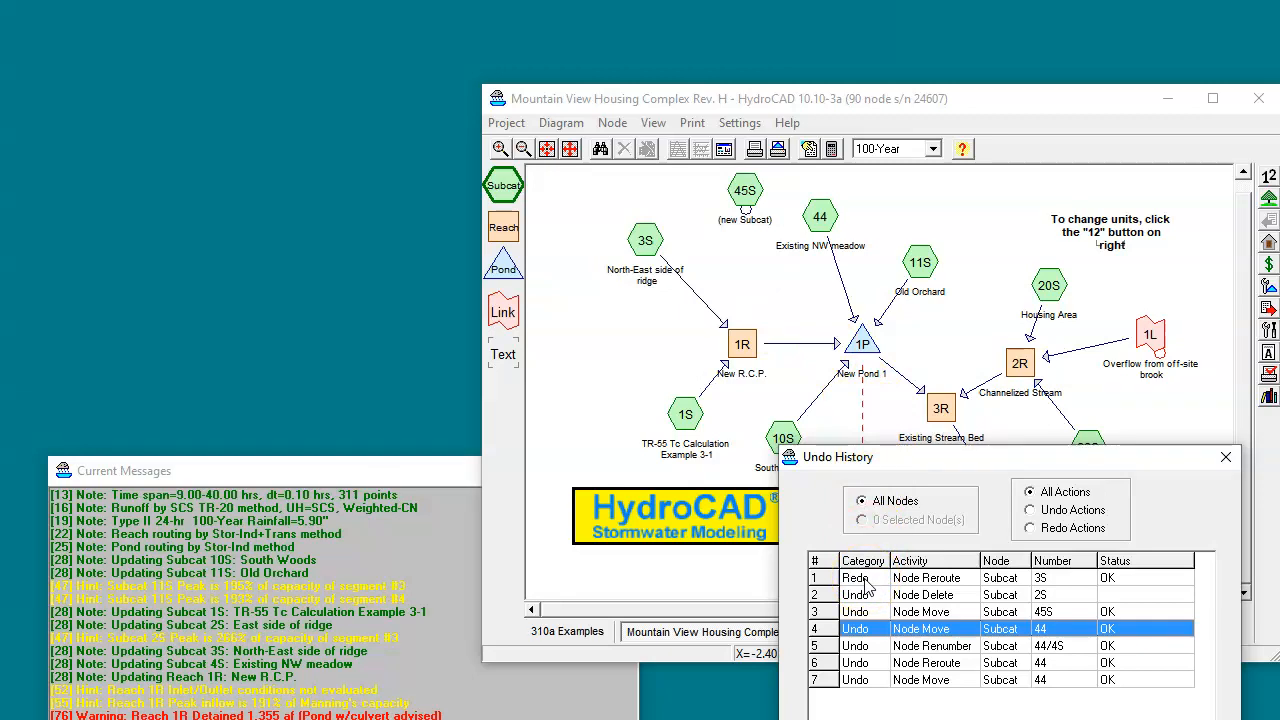
Step: Redo the reroute of subcatchment 3S from the Undo History and close the history
click(865, 582)
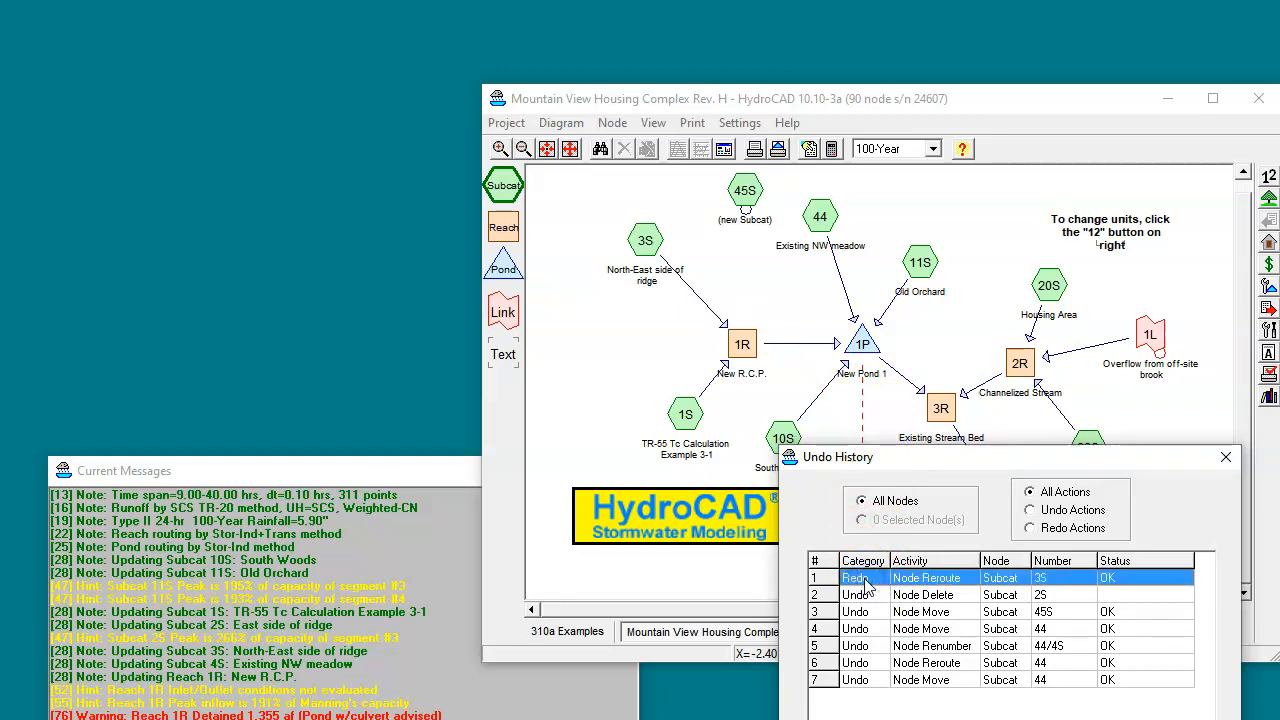
double_click(865, 578)
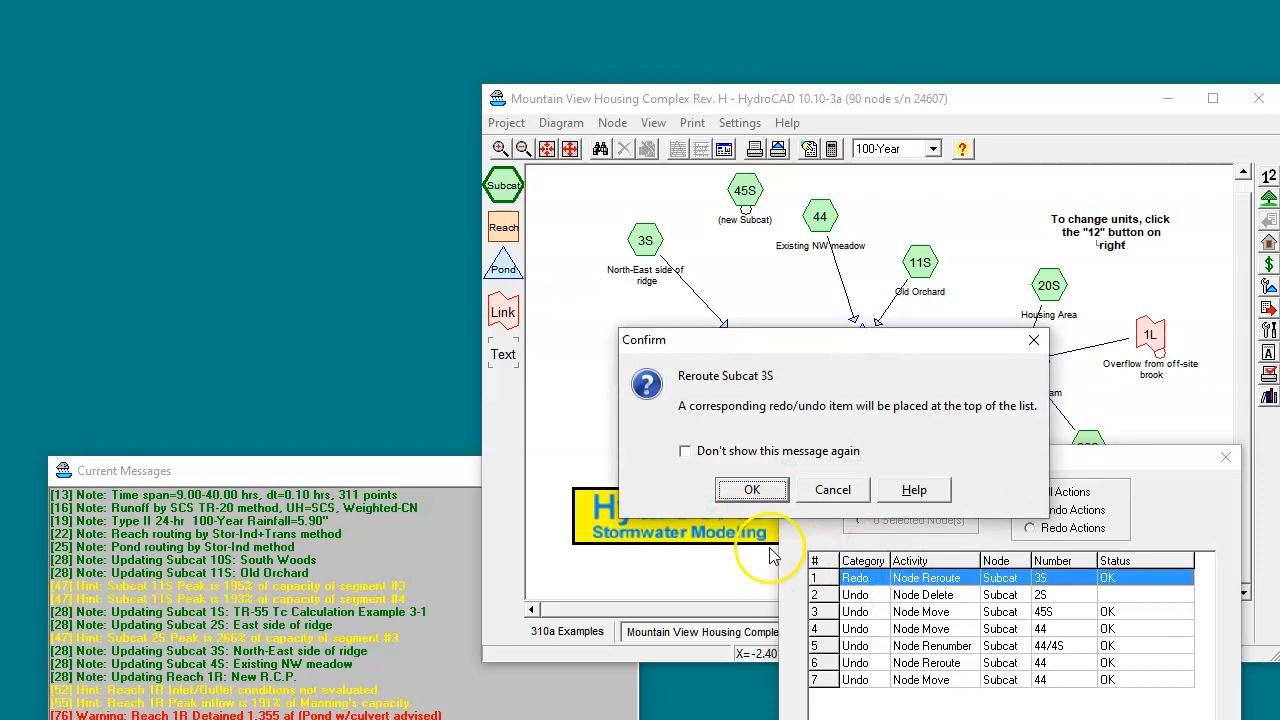
click(740, 488)
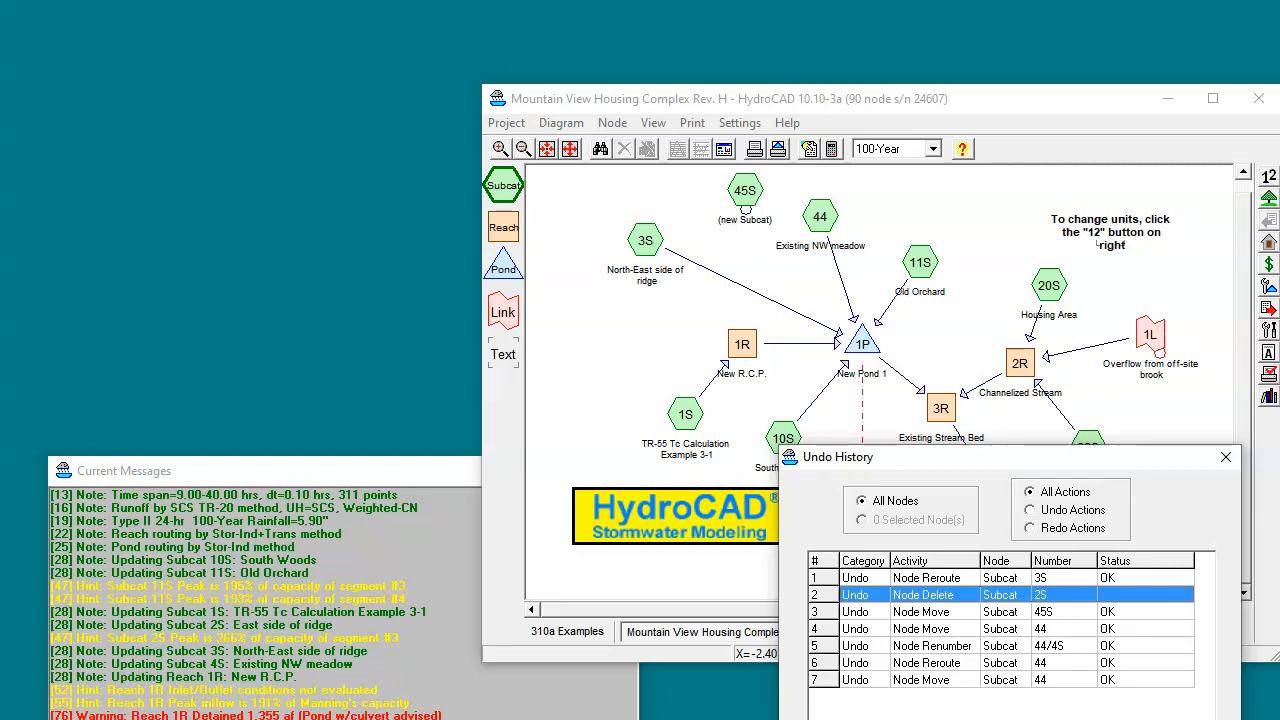
key(Escape)
Step: Review the undo history for selected subcatchment 3S, switch the listing to all nodes, and dismiss it without changes
click(601, 379)
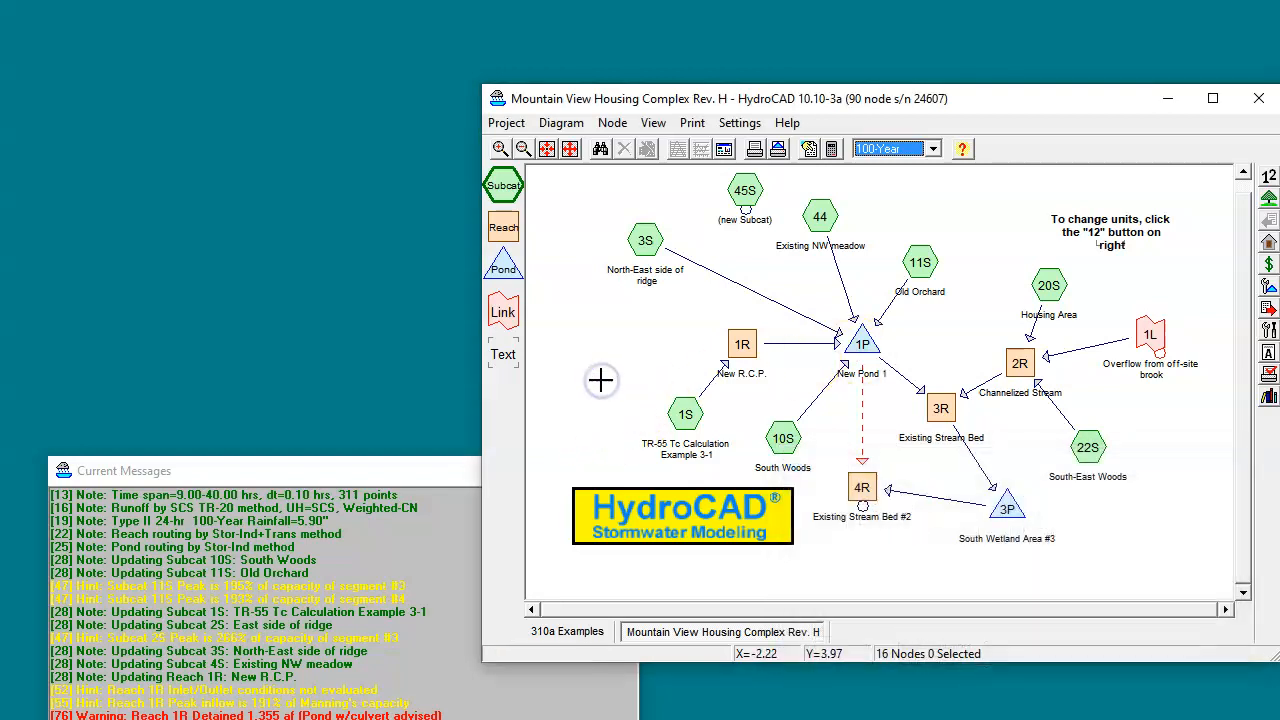
click(625, 312)
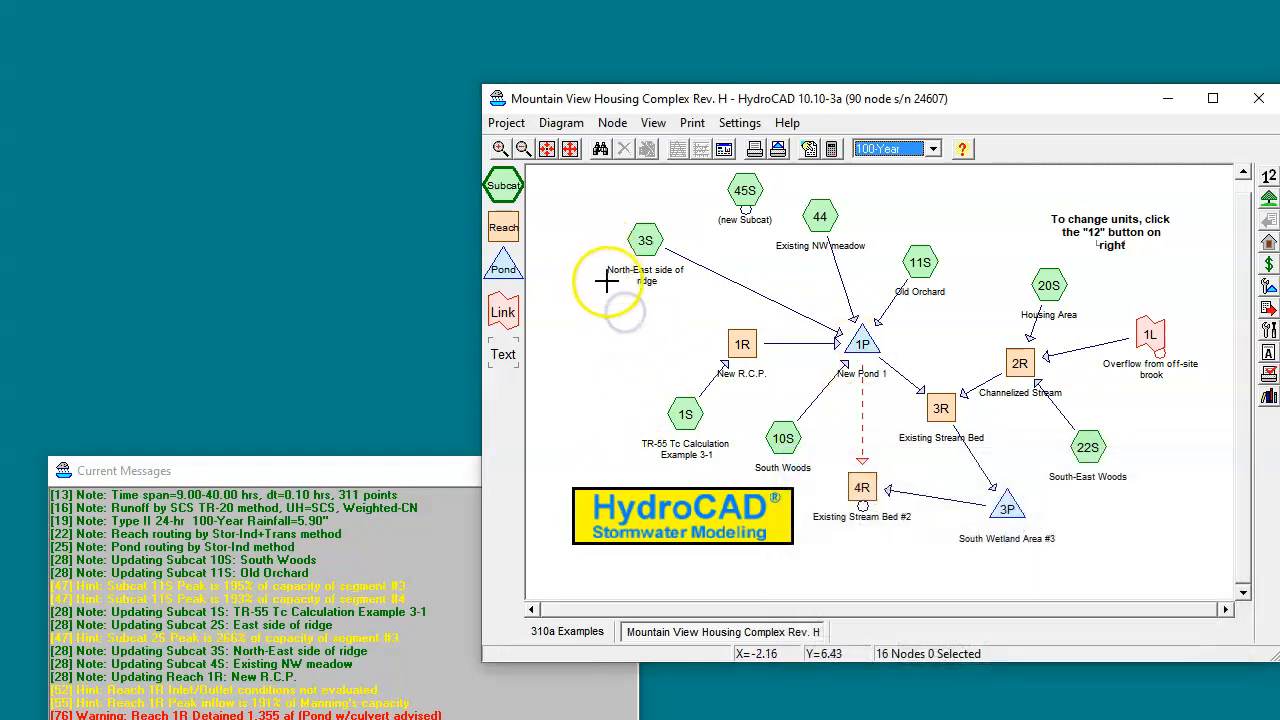
click(644, 243)
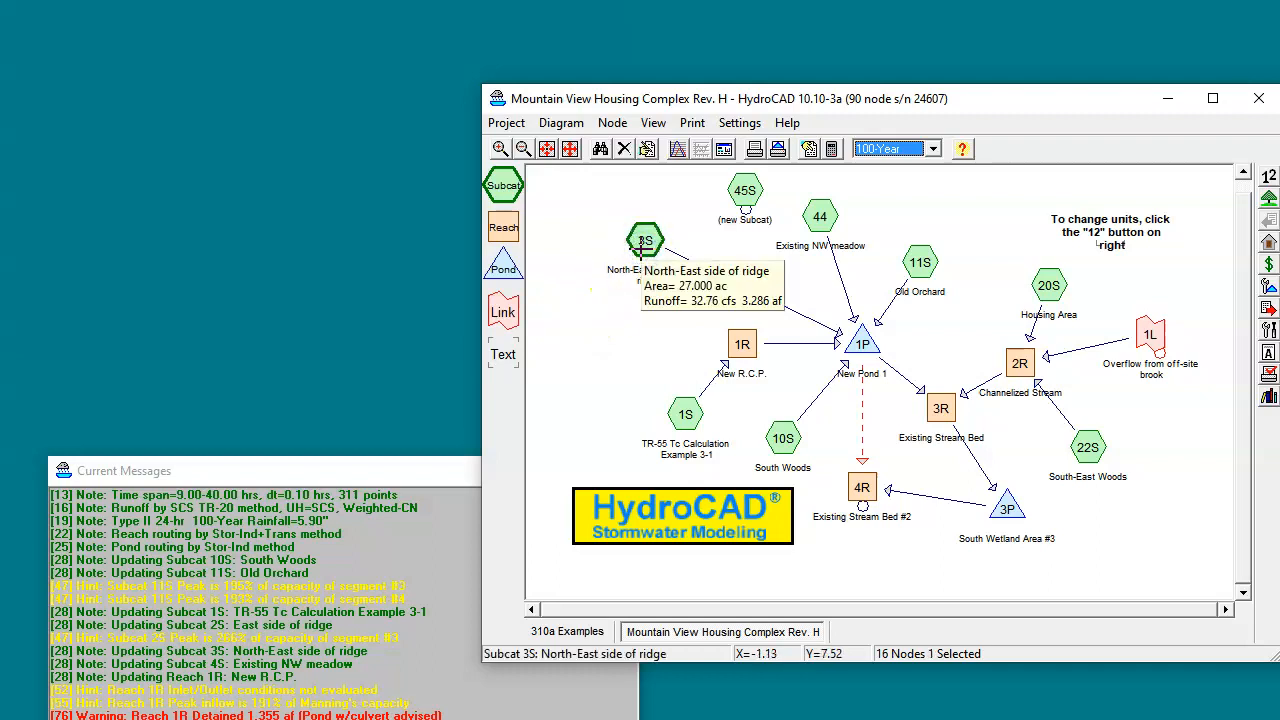
key(ctrl+z)
drag(845, 172, 1018, 256)
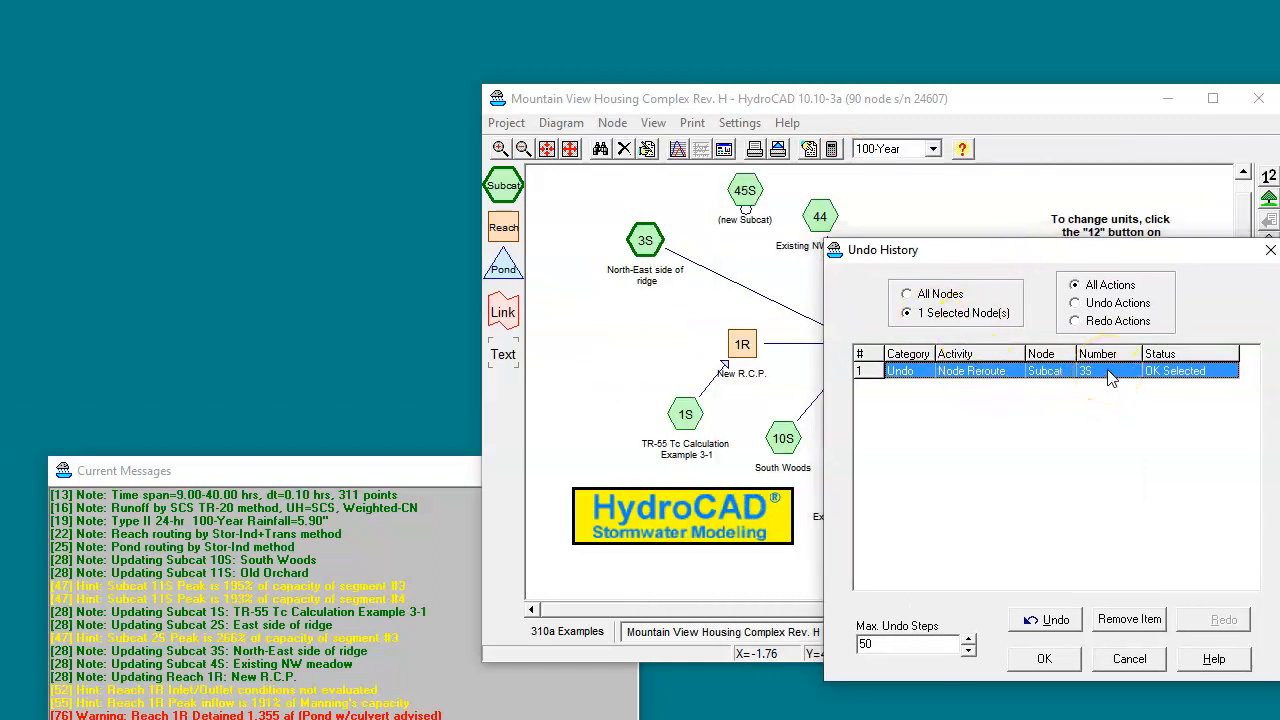
click(907, 294)
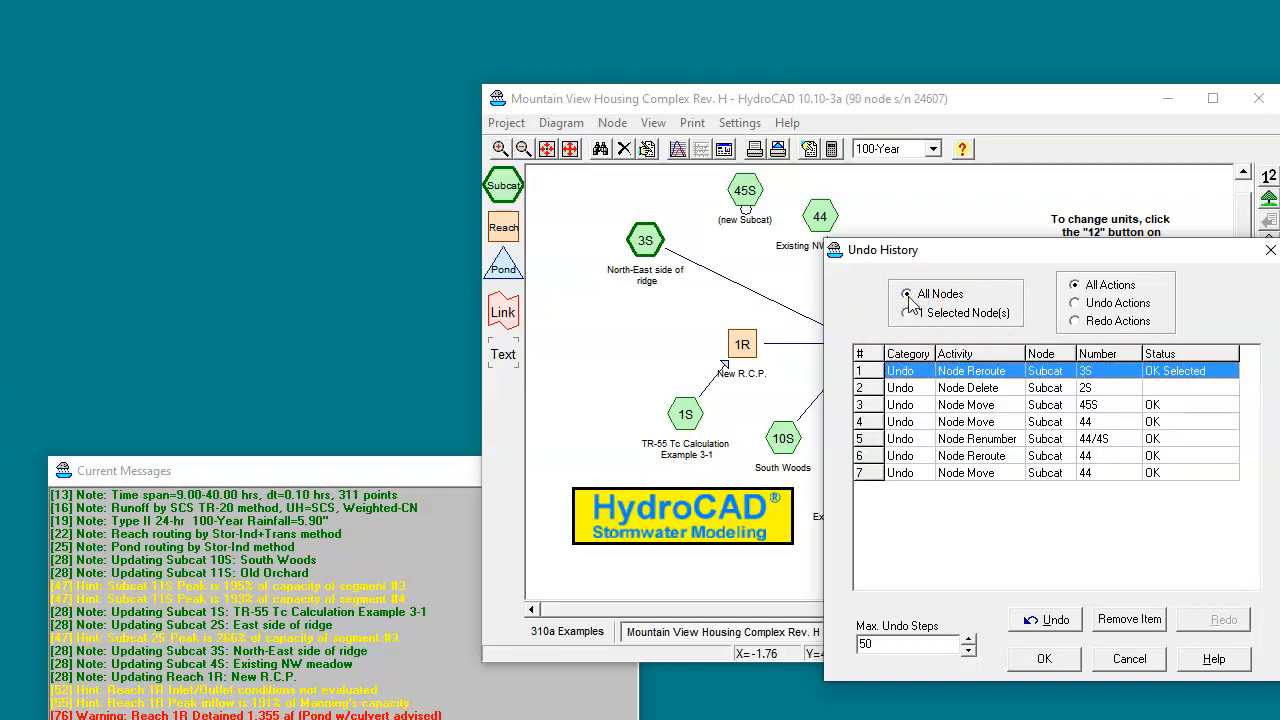
click(1129, 659)
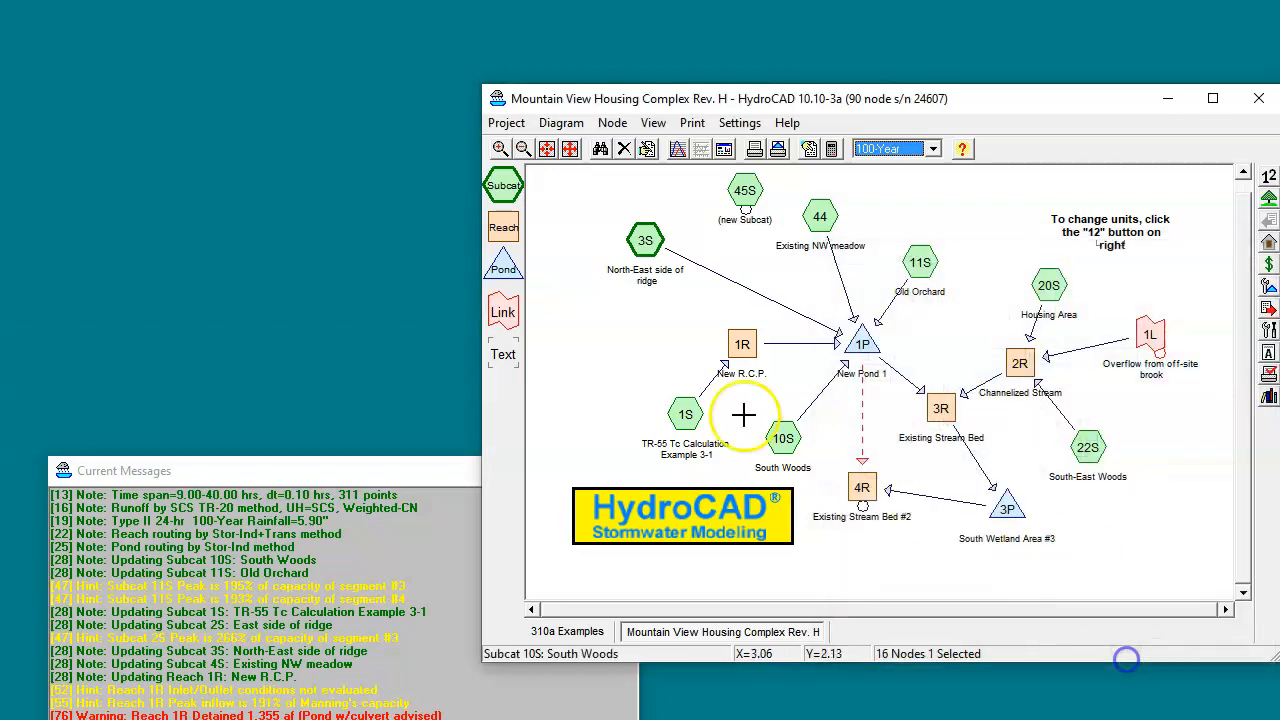
click(604, 347)
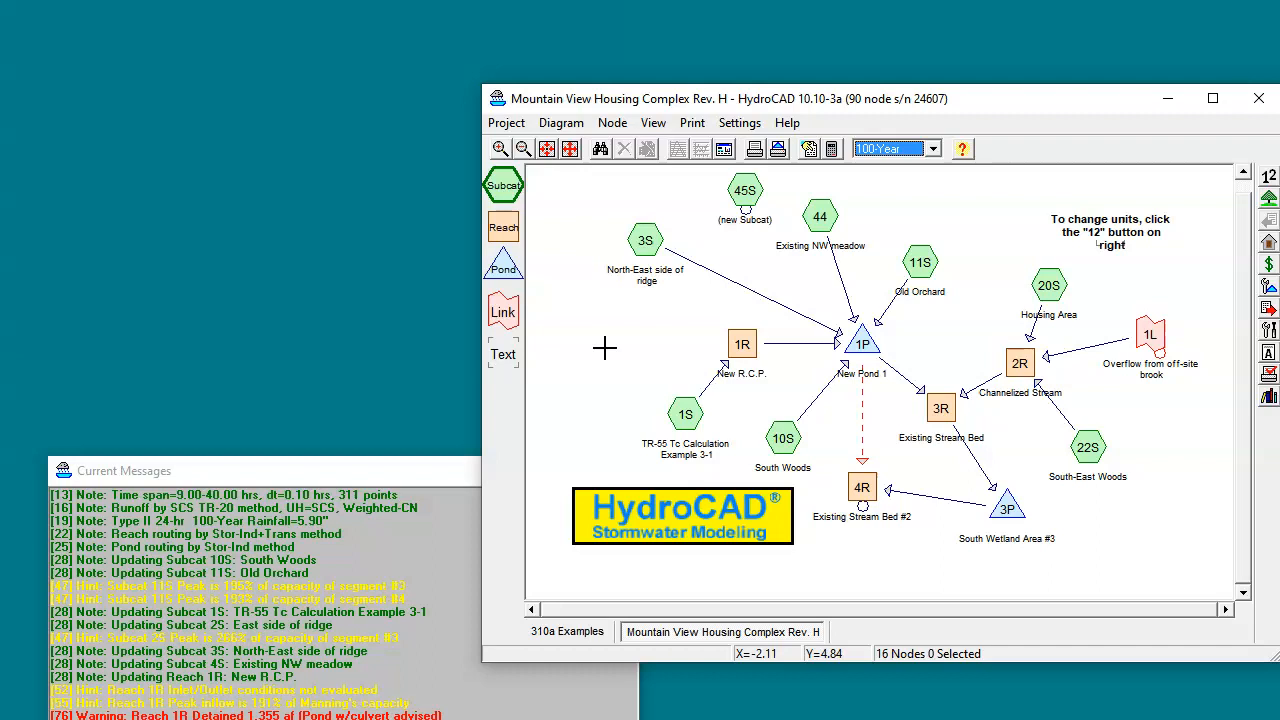
Step: Undo the 3S reroute, the 2S deletion, the 45S move, and the last move and renumbering of subcatchment 44 directly, without the history list
drag(757, 288, 686, 330)
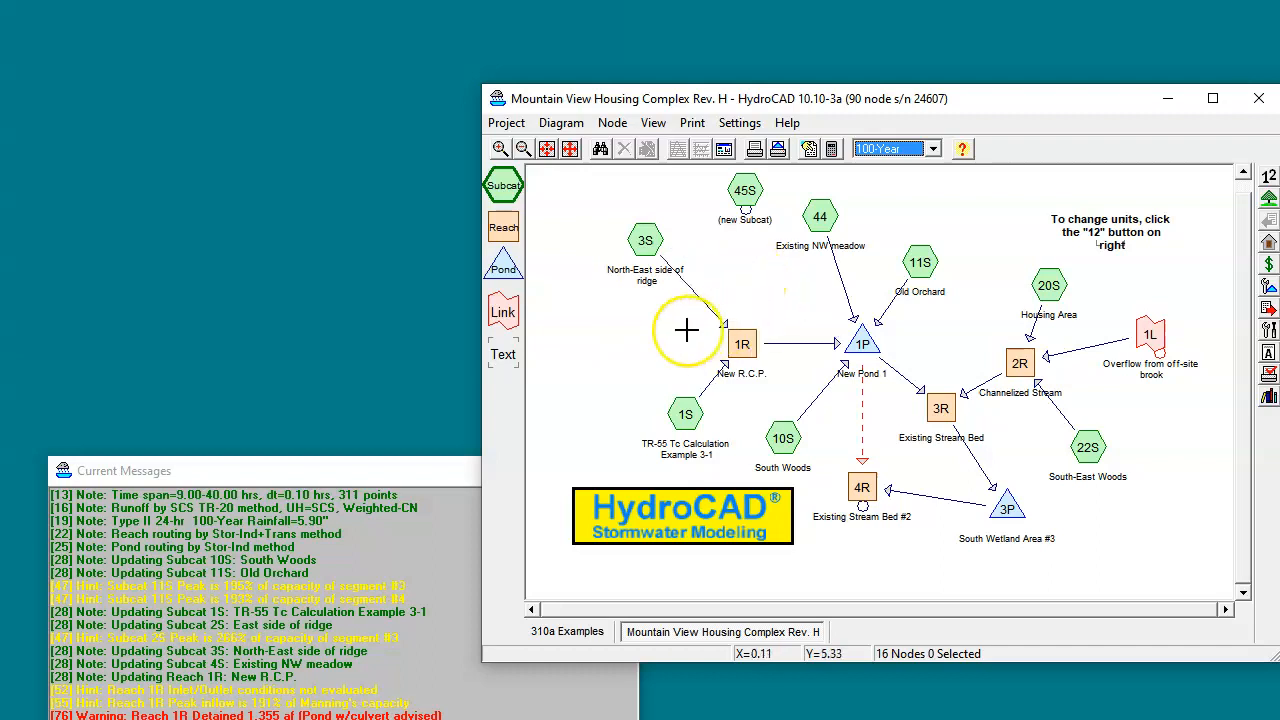
key(ctrl+z)
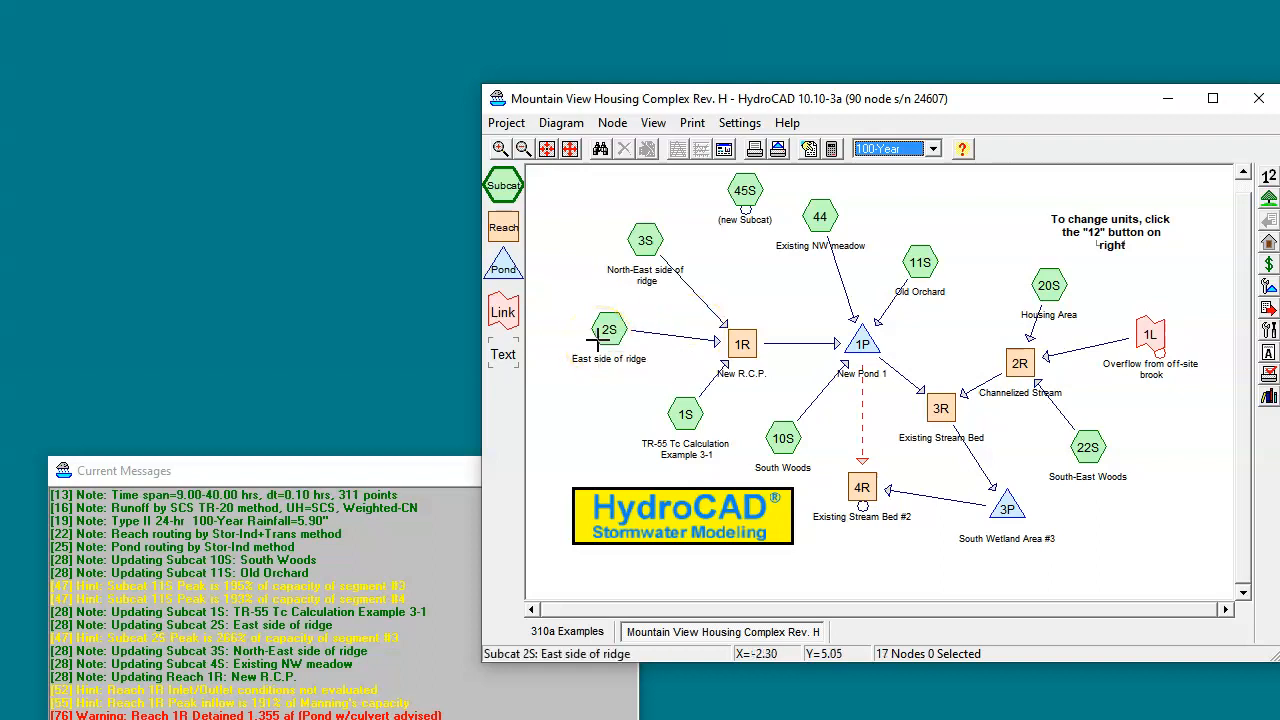
key(ctrl+z)
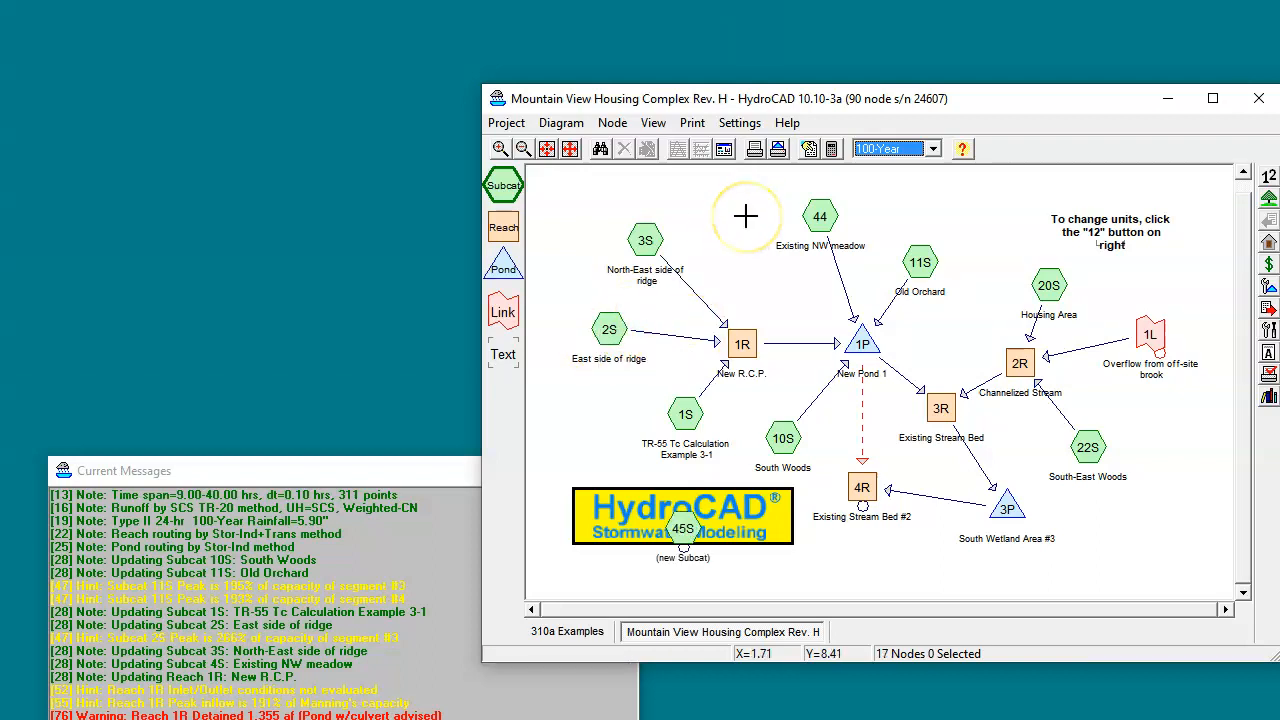
key(ctrl+z)
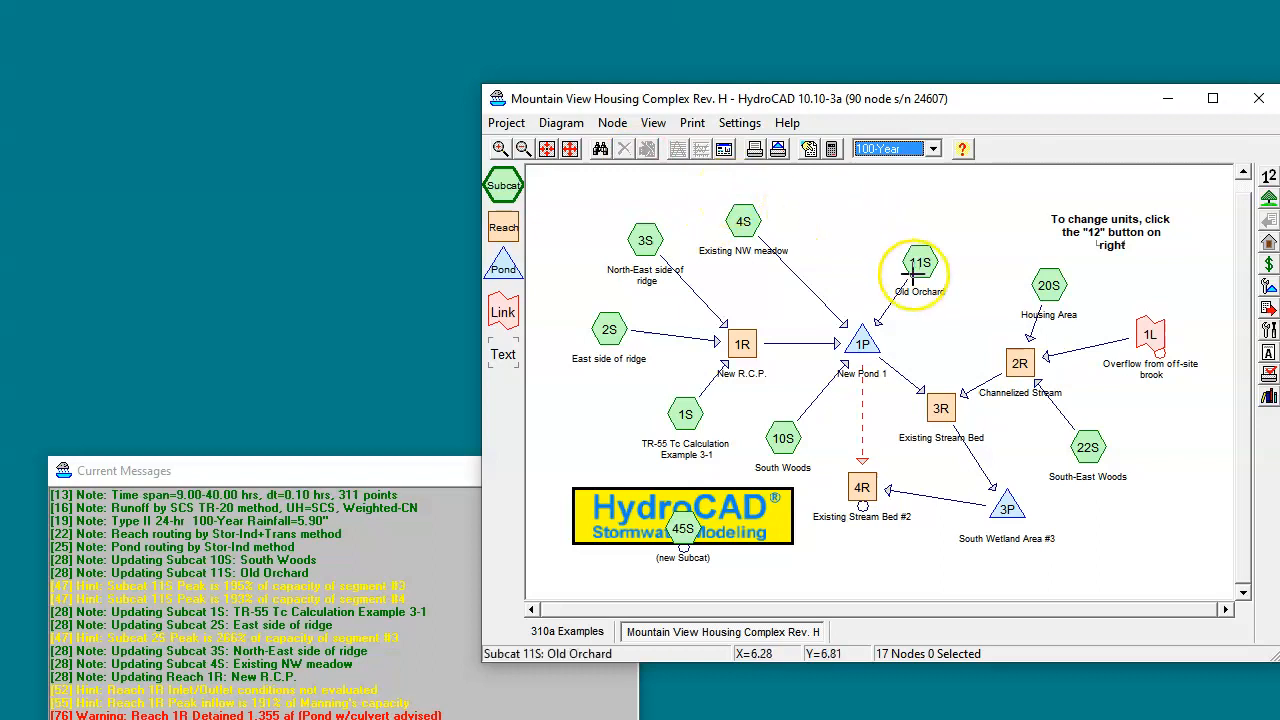
right_click(756, 229)
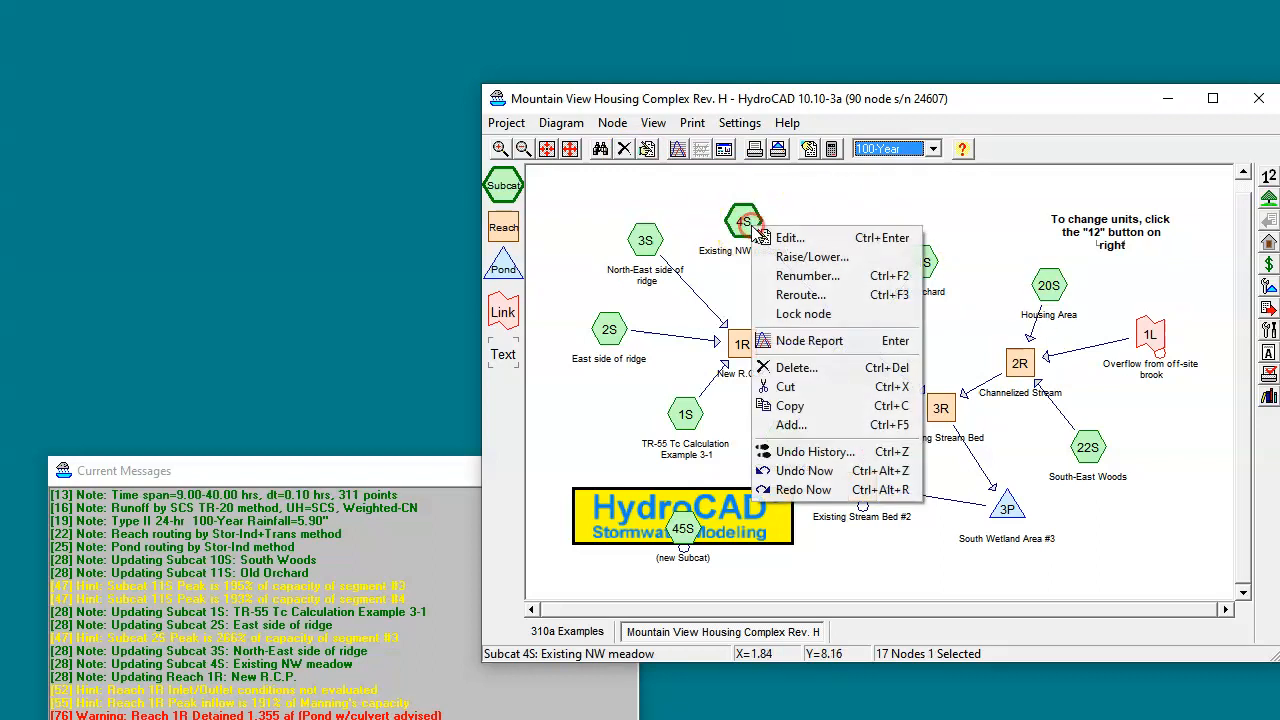
click(768, 238)
drag(799, 228, 905, 241)
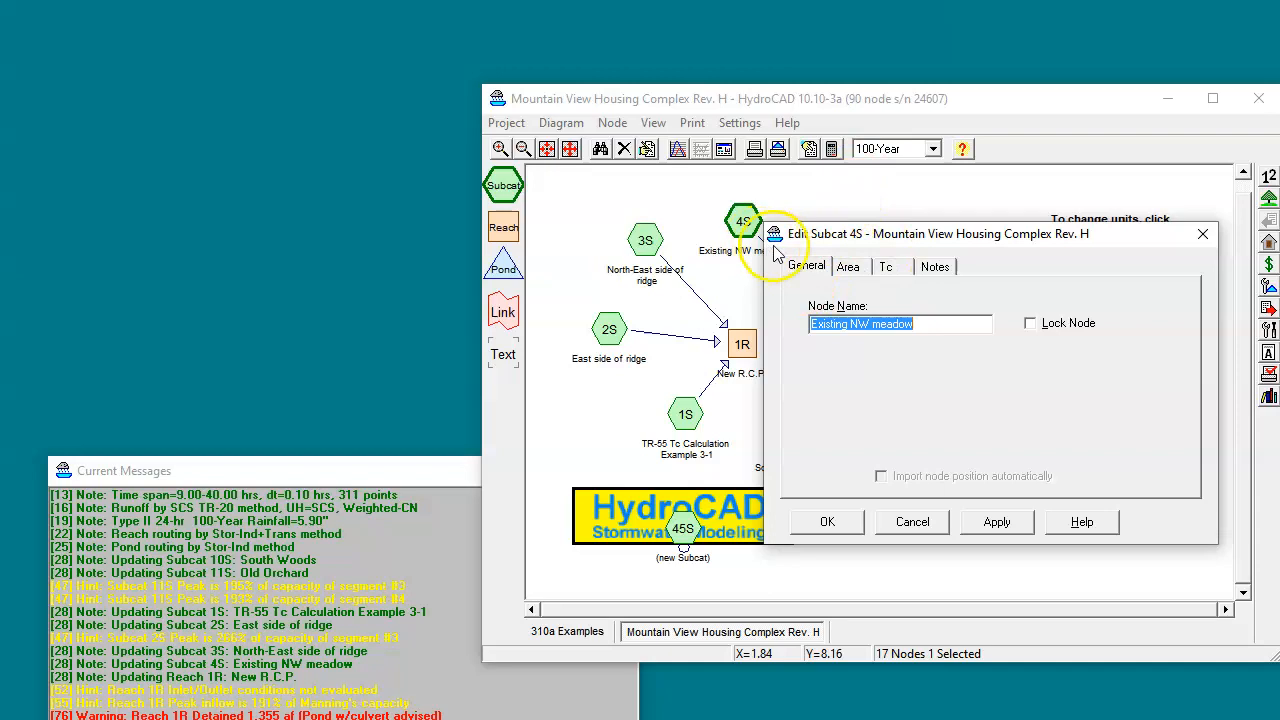
key(Escape)
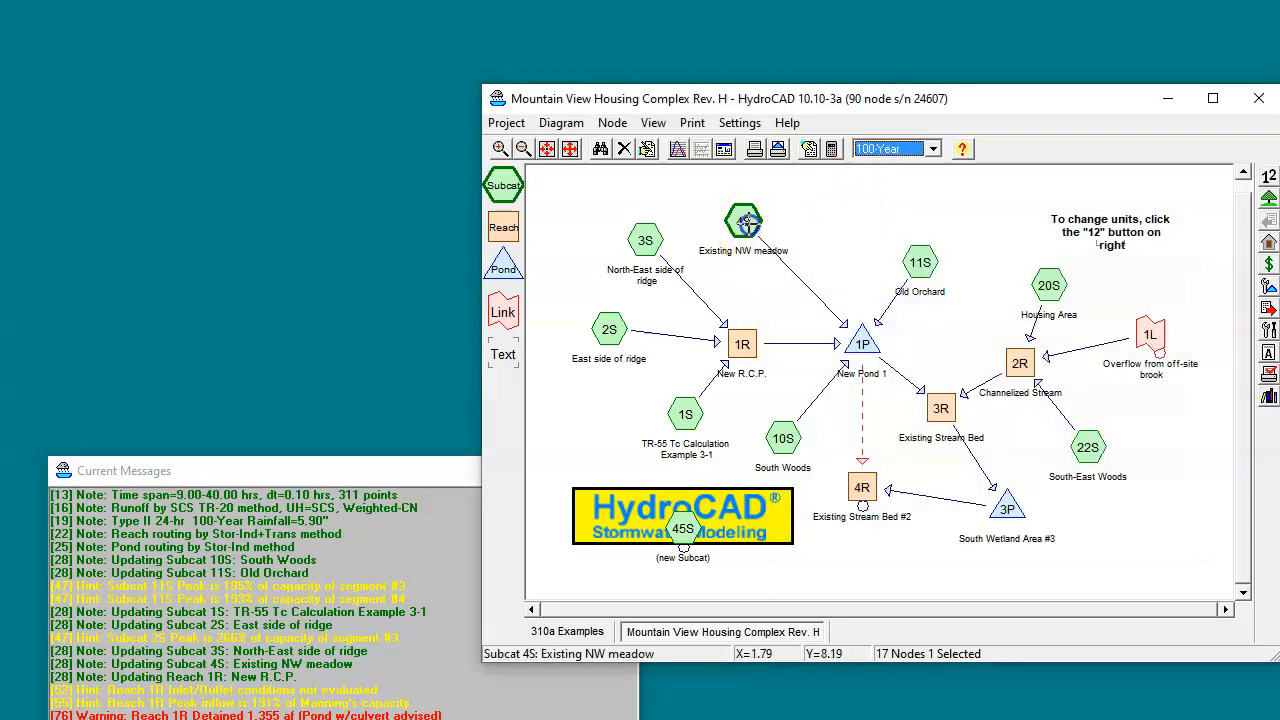
Step: Bring up the hydrograph of subcatchment 4S and set its non-grazed meadow area to 12 acres
click(744, 222)
drag(213, 0, 522, 118)
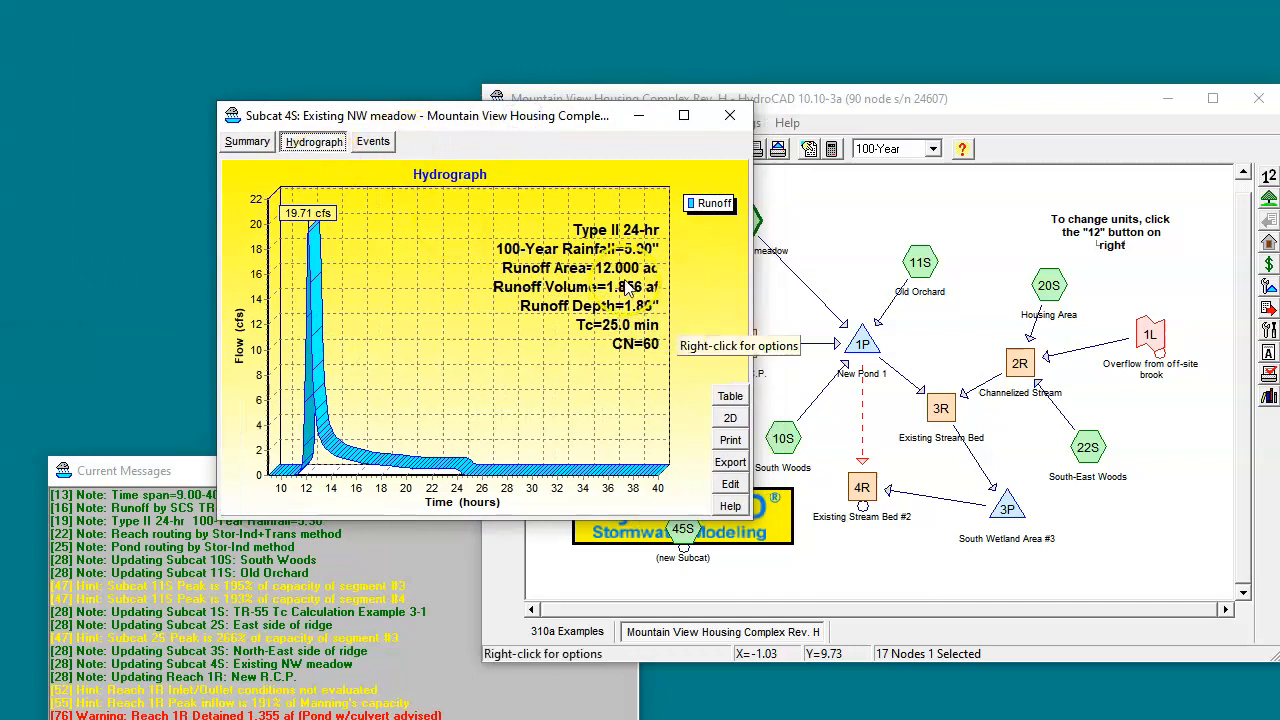
click(729, 483)
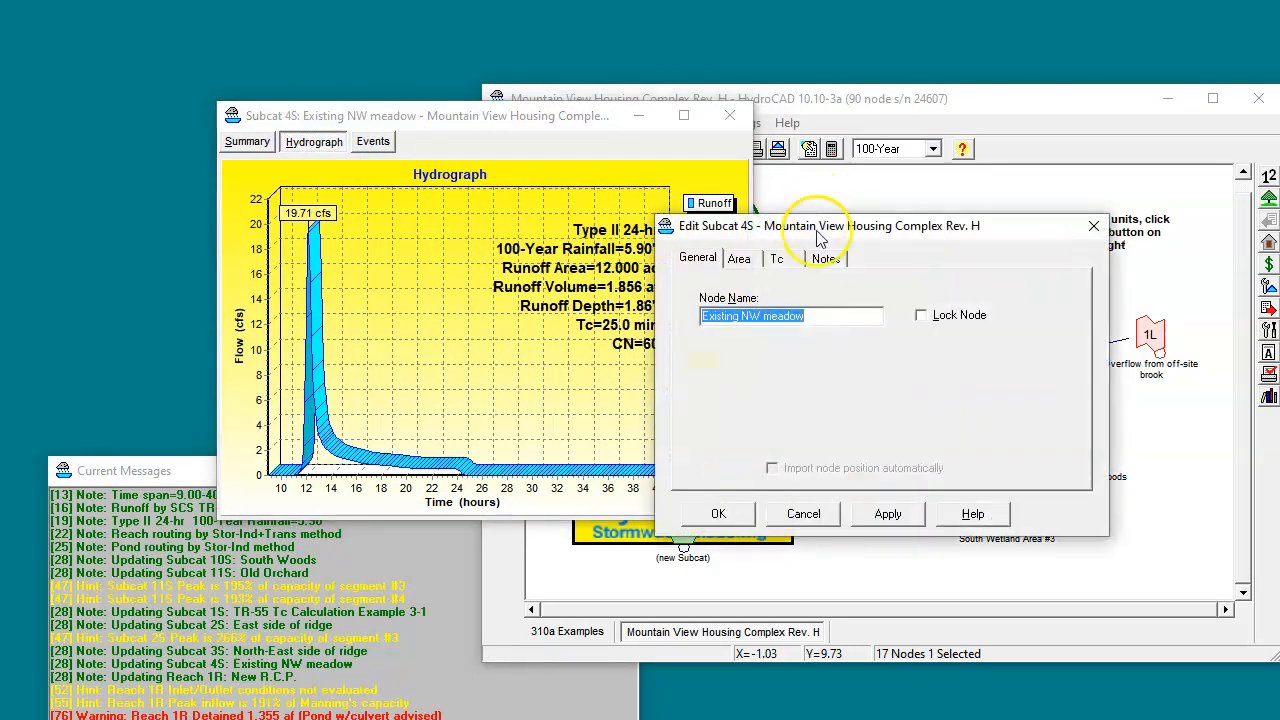
drag(819, 228, 1050, 270)
click(971, 300)
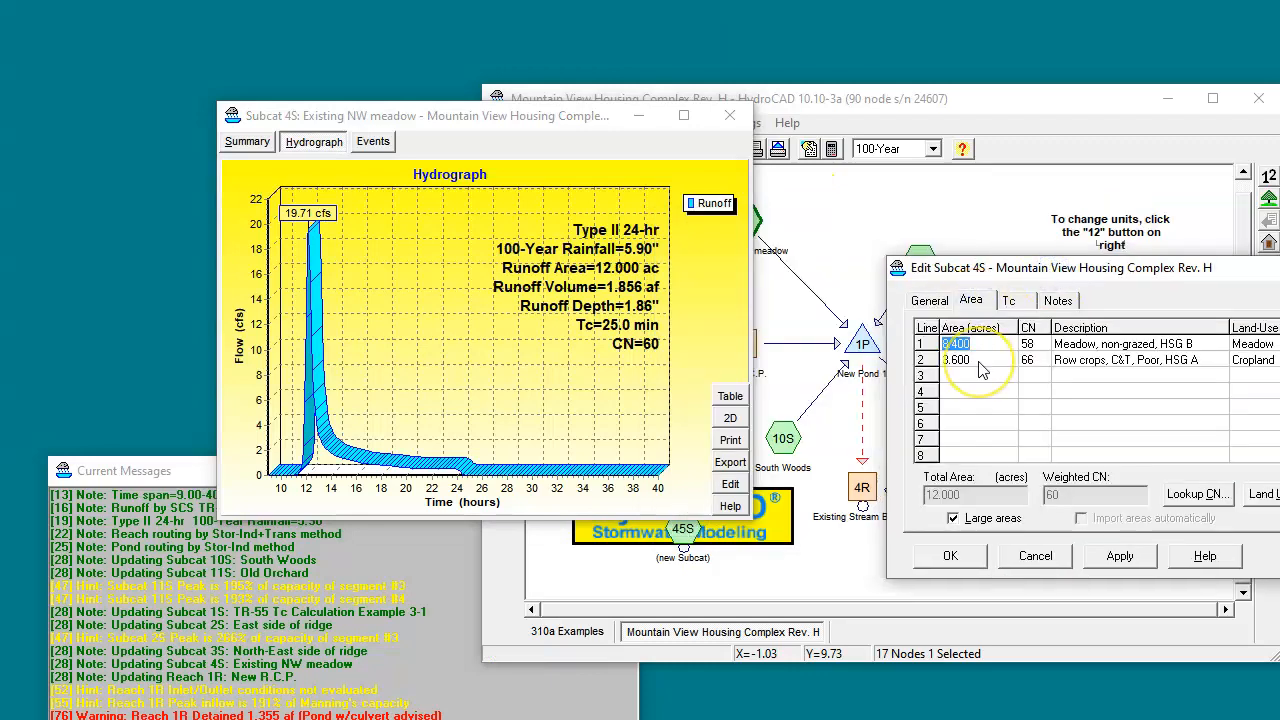
text(12)
key(Tab)
click(950, 558)
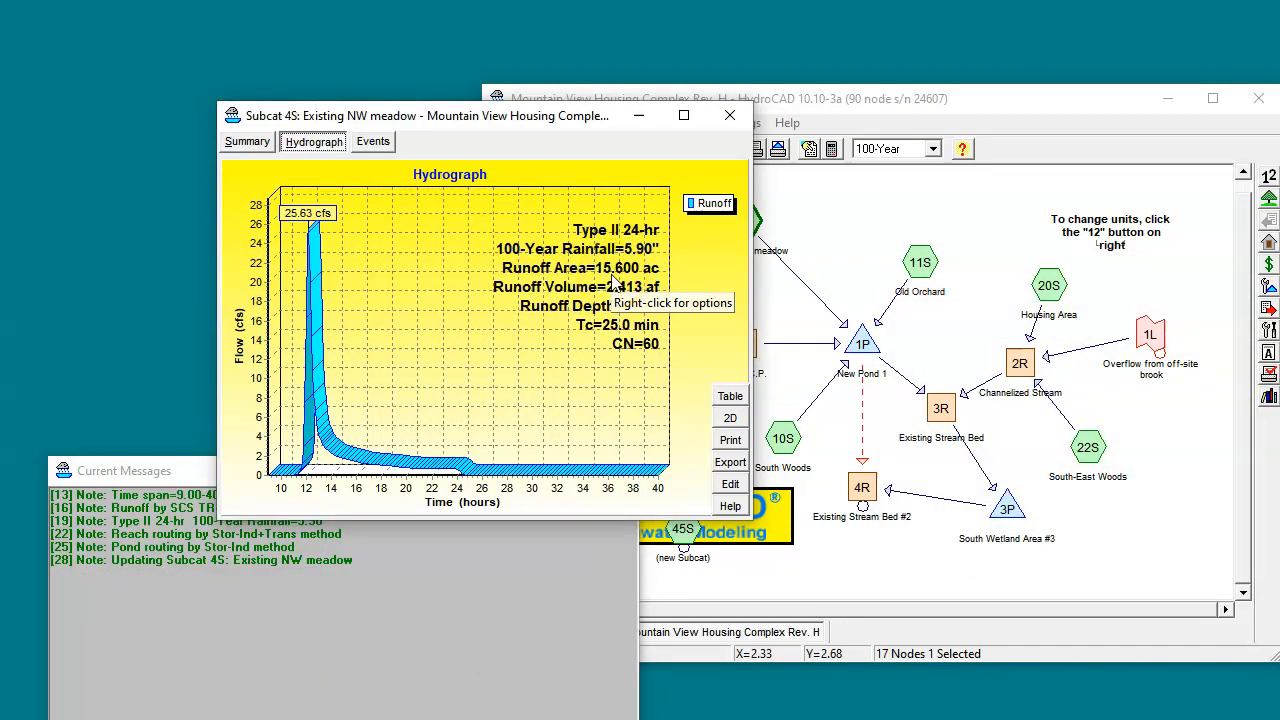
Step: Undo the area edit of subcatchment 4S from its Undo History and close the hydrograph report
drag(506, 124, 367, 82)
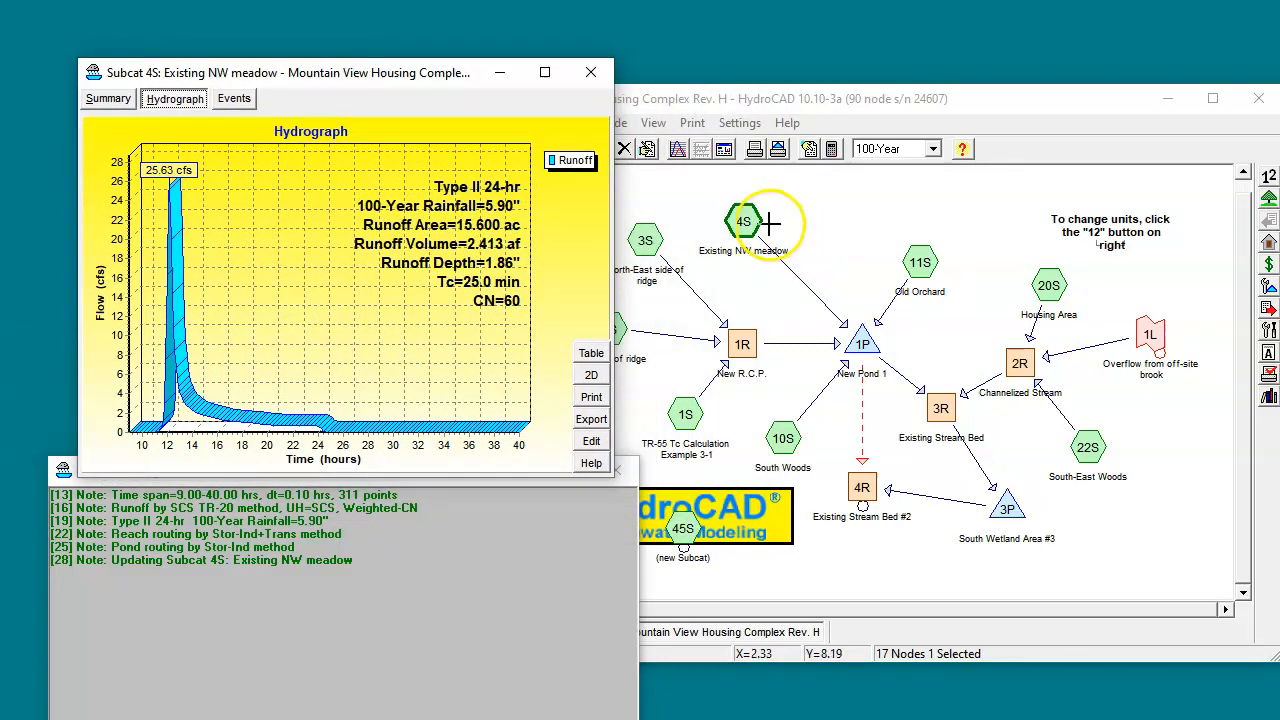
mouse_move(748, 221)
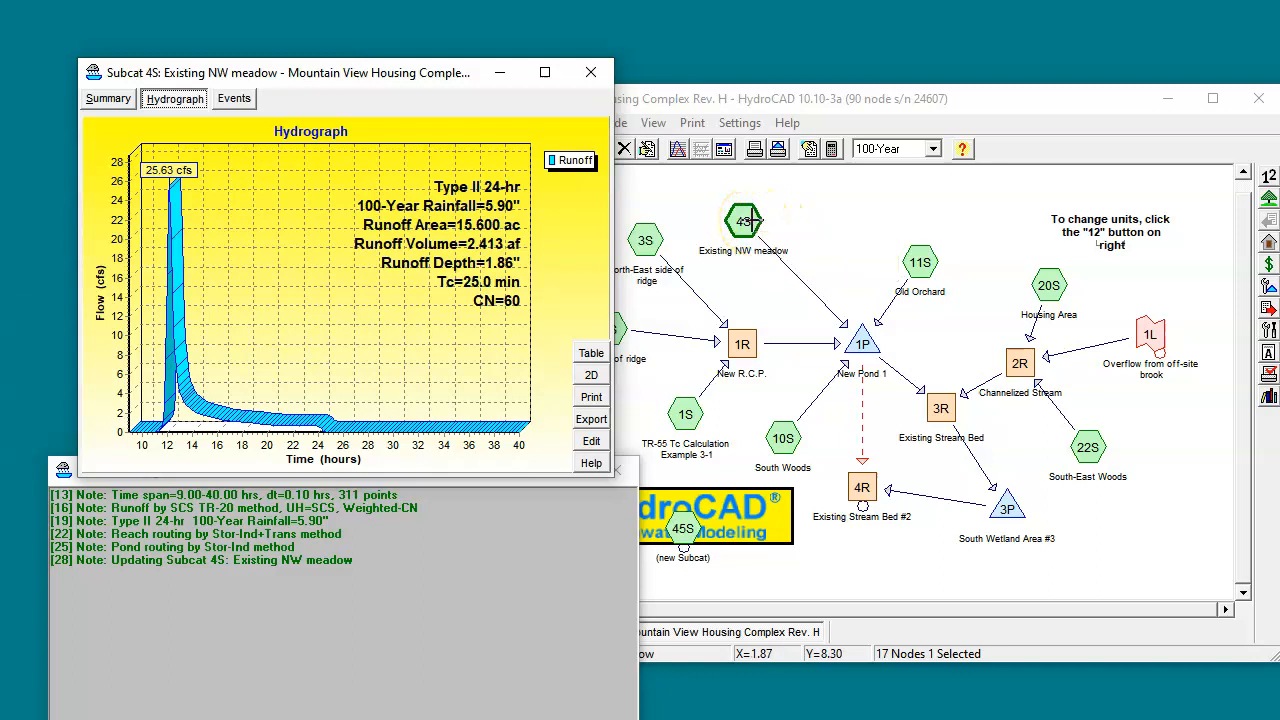
key(ctrl+z)
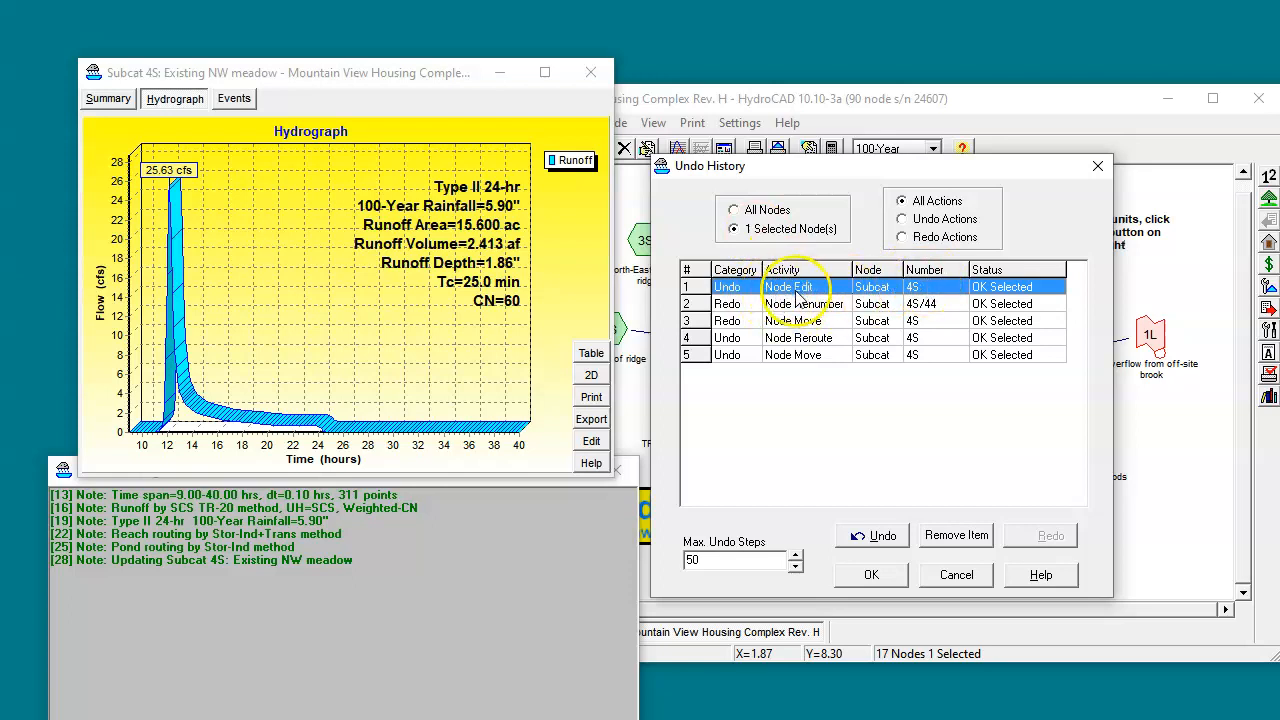
click(873, 543)
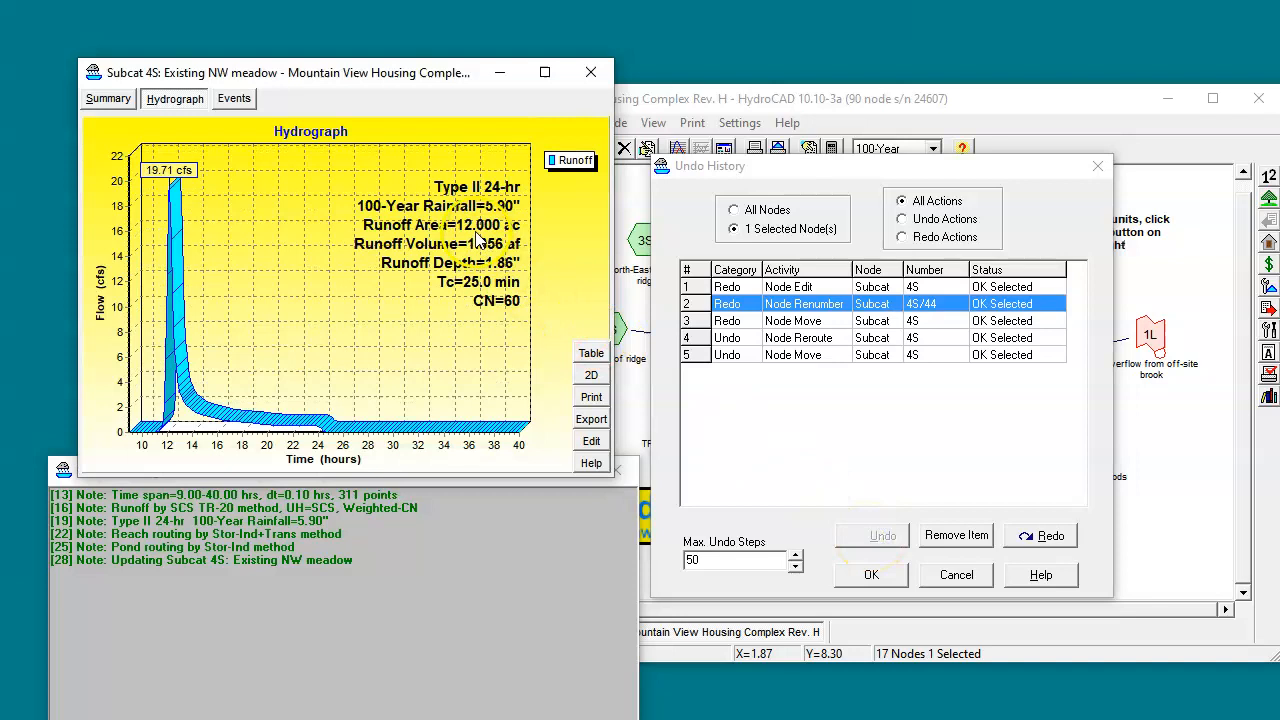
click(871, 578)
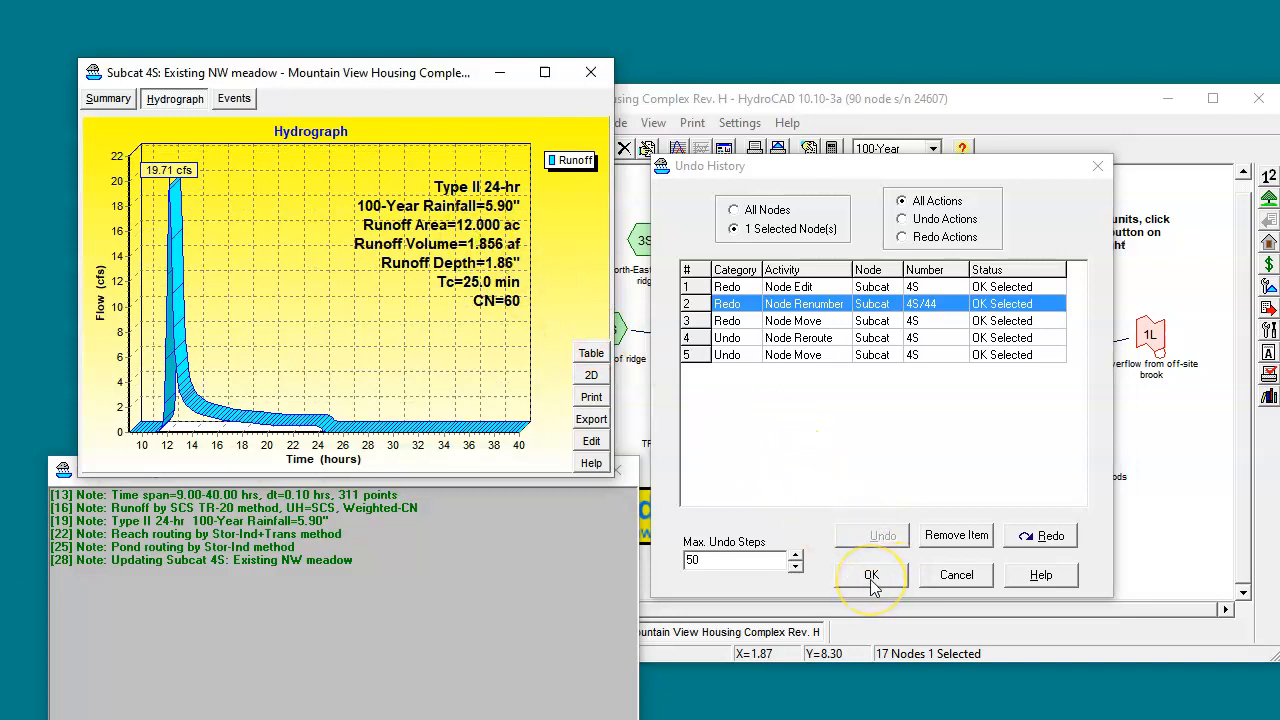
click(871, 580)
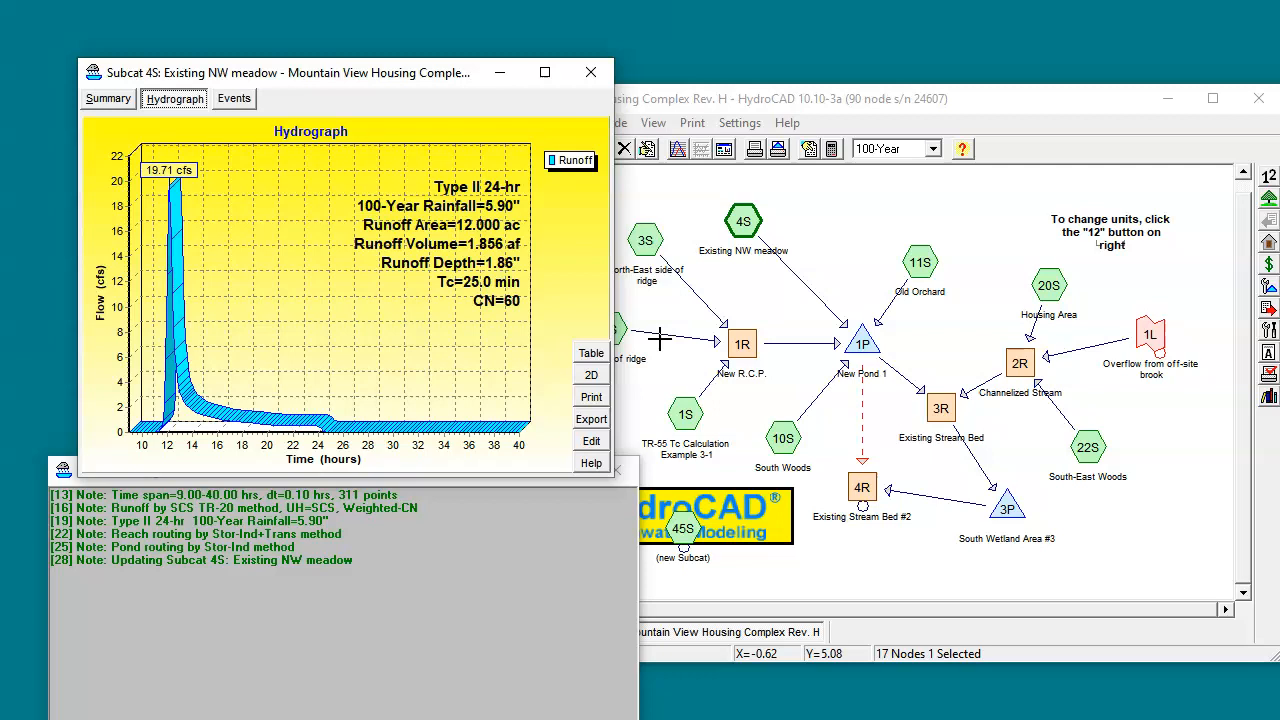
click(591, 75)
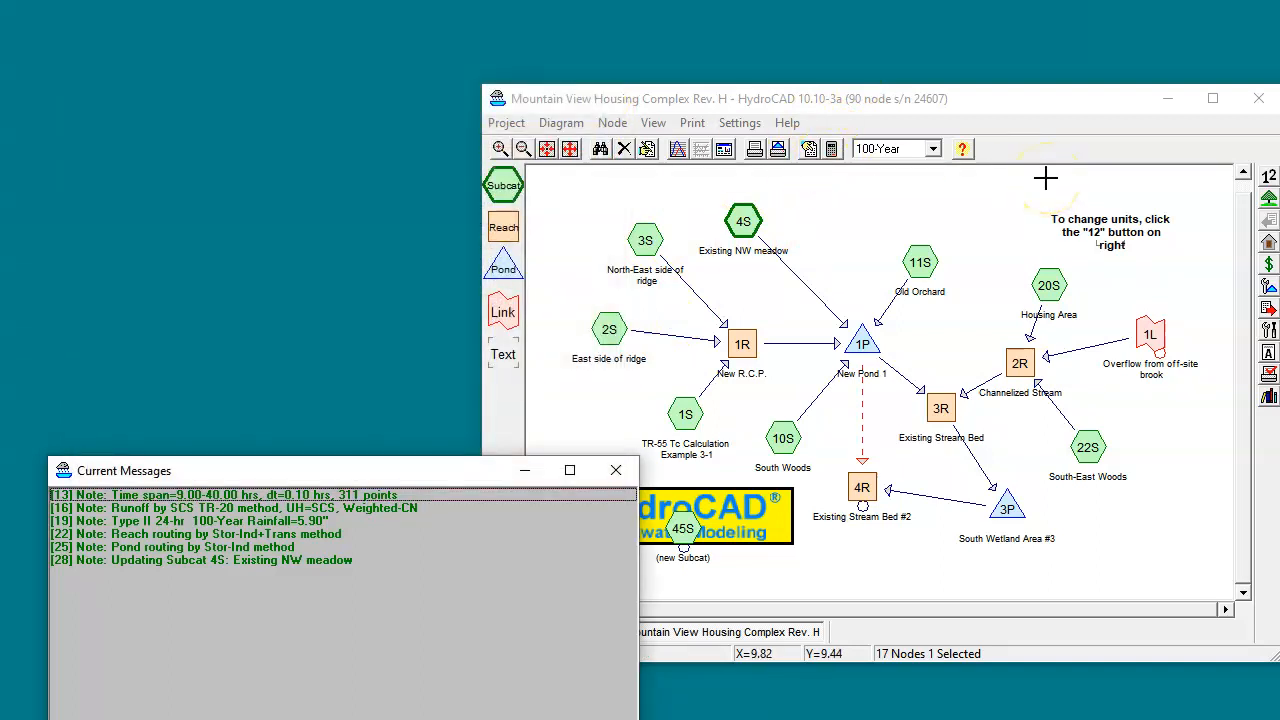